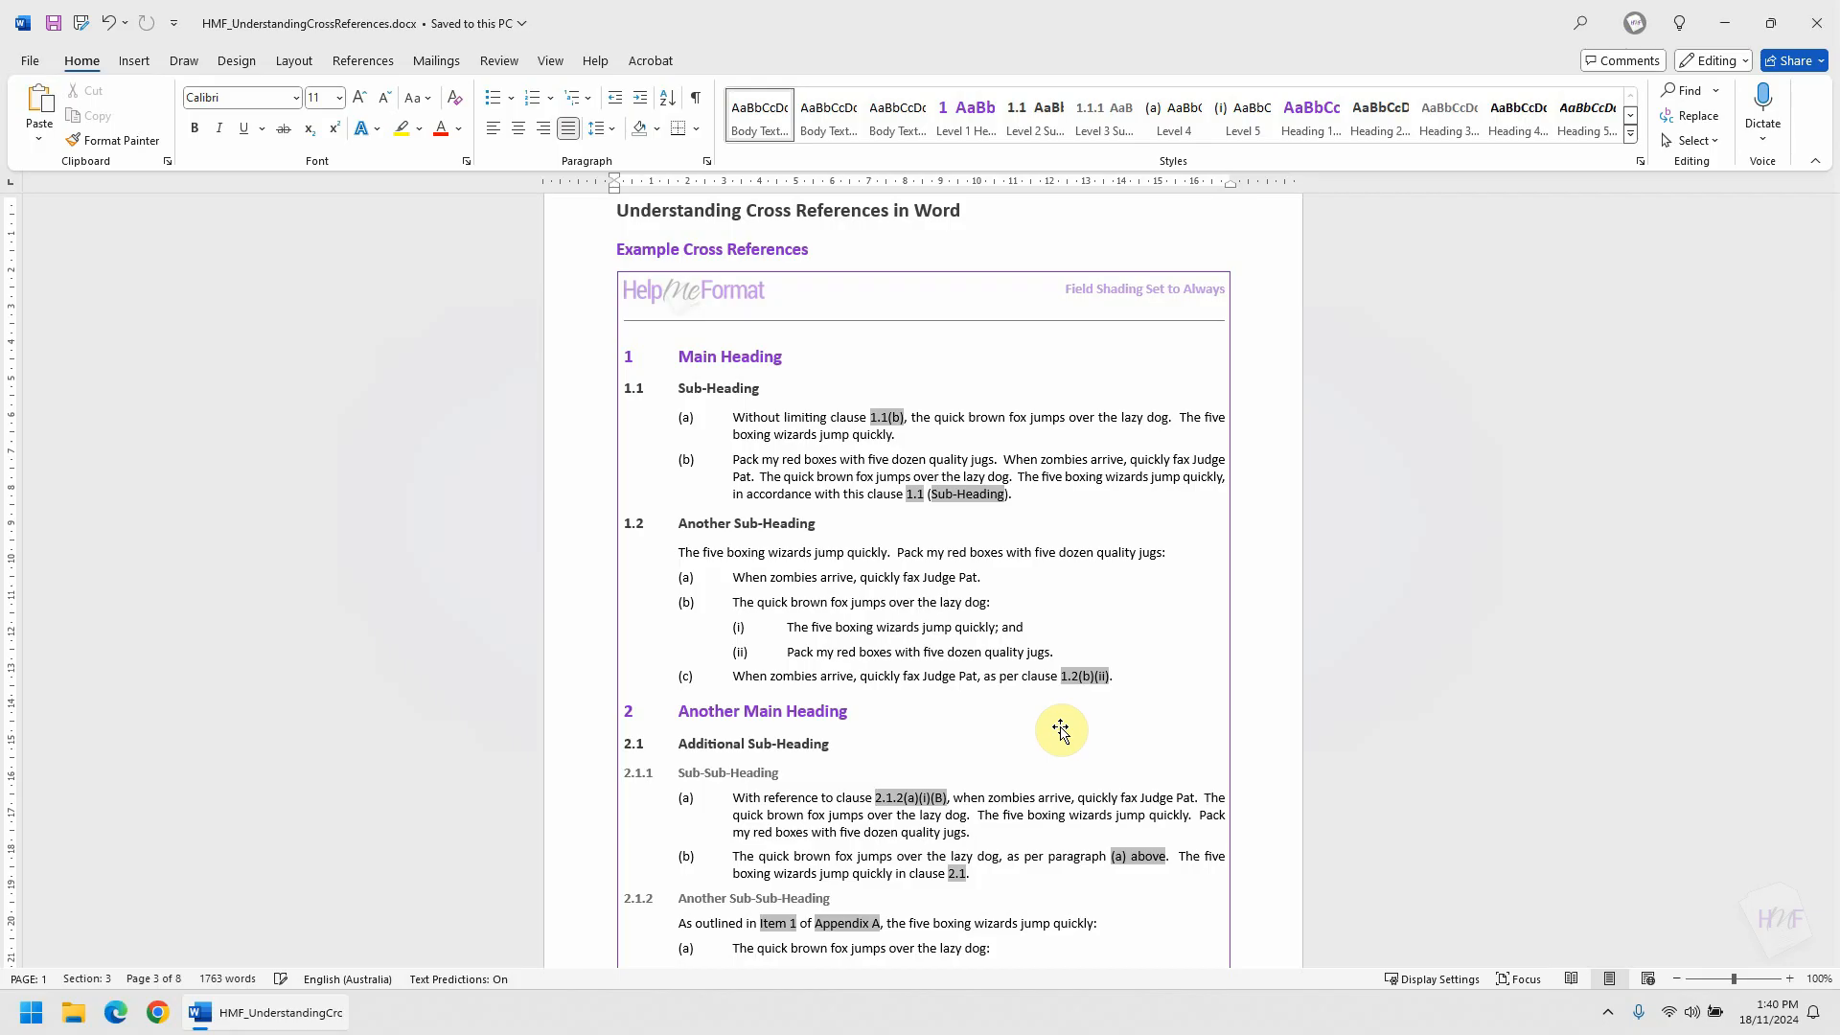
Add the text "Refer to section" at the end of paragraph (b) under heading 6, Another Example Main Heading.
scroll(1061, 730, down, 12)
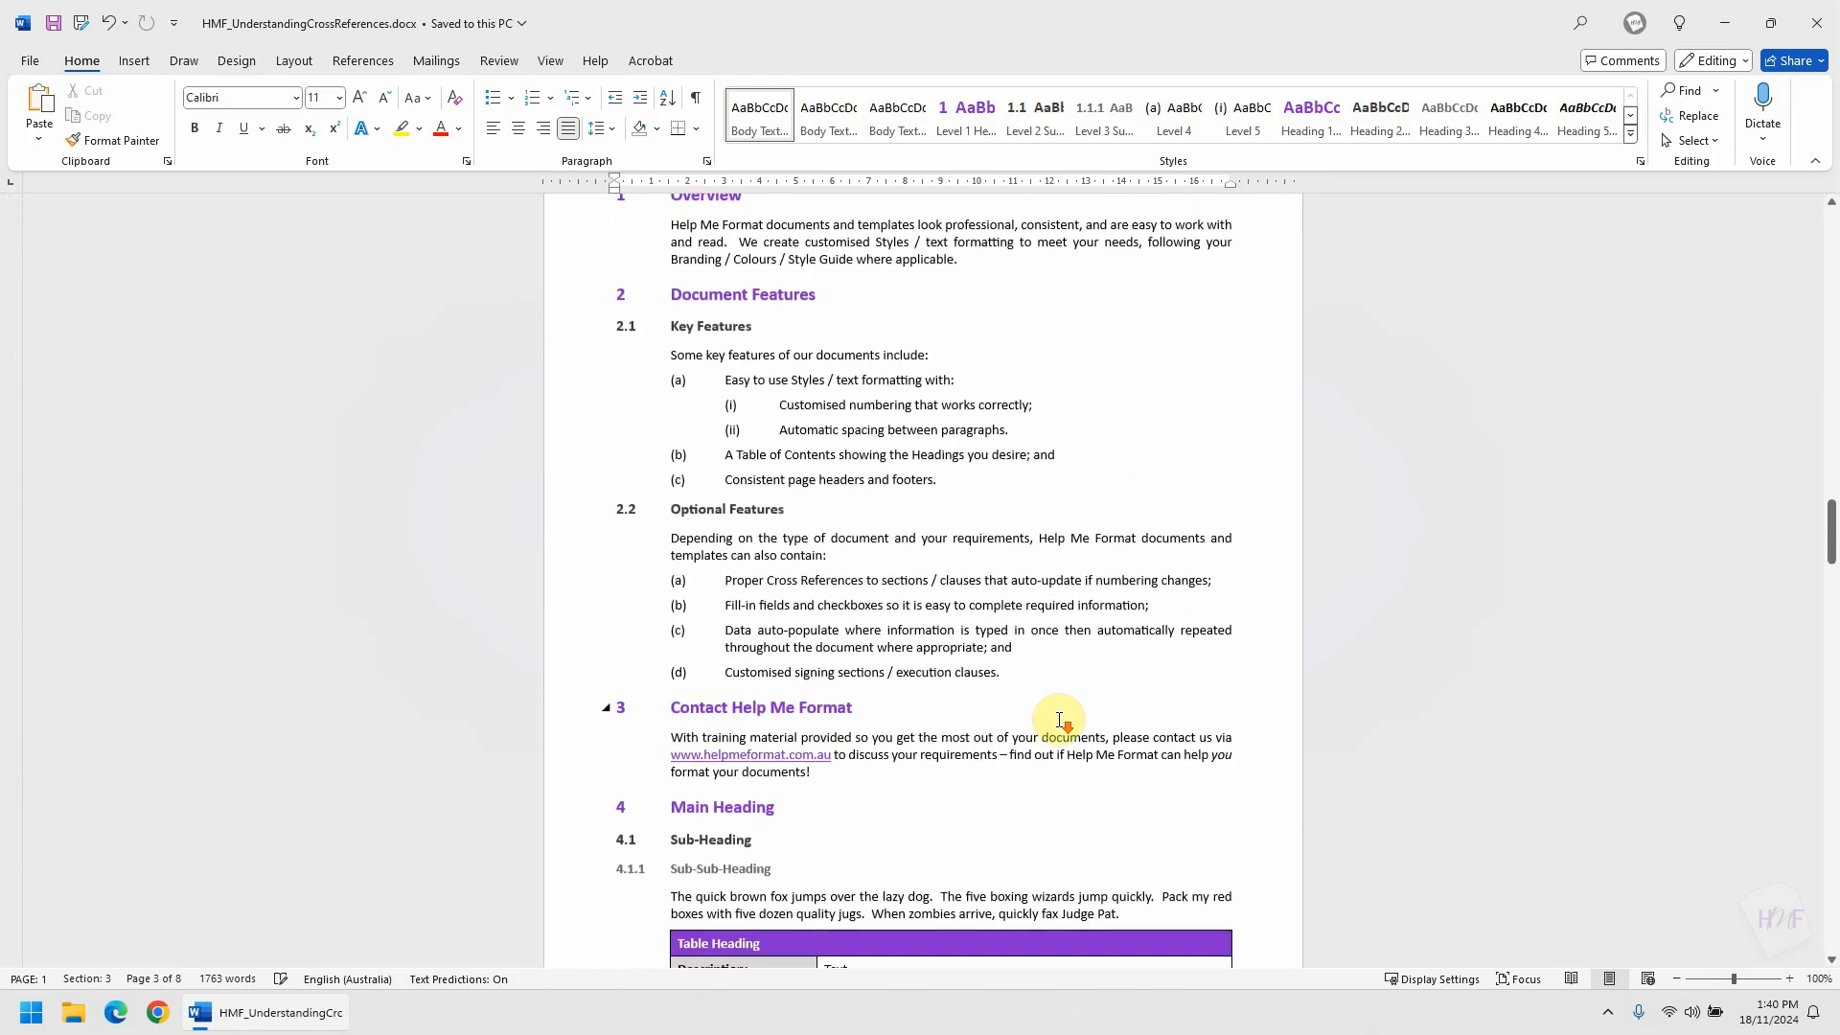
scroll(1061, 718, down, 18)
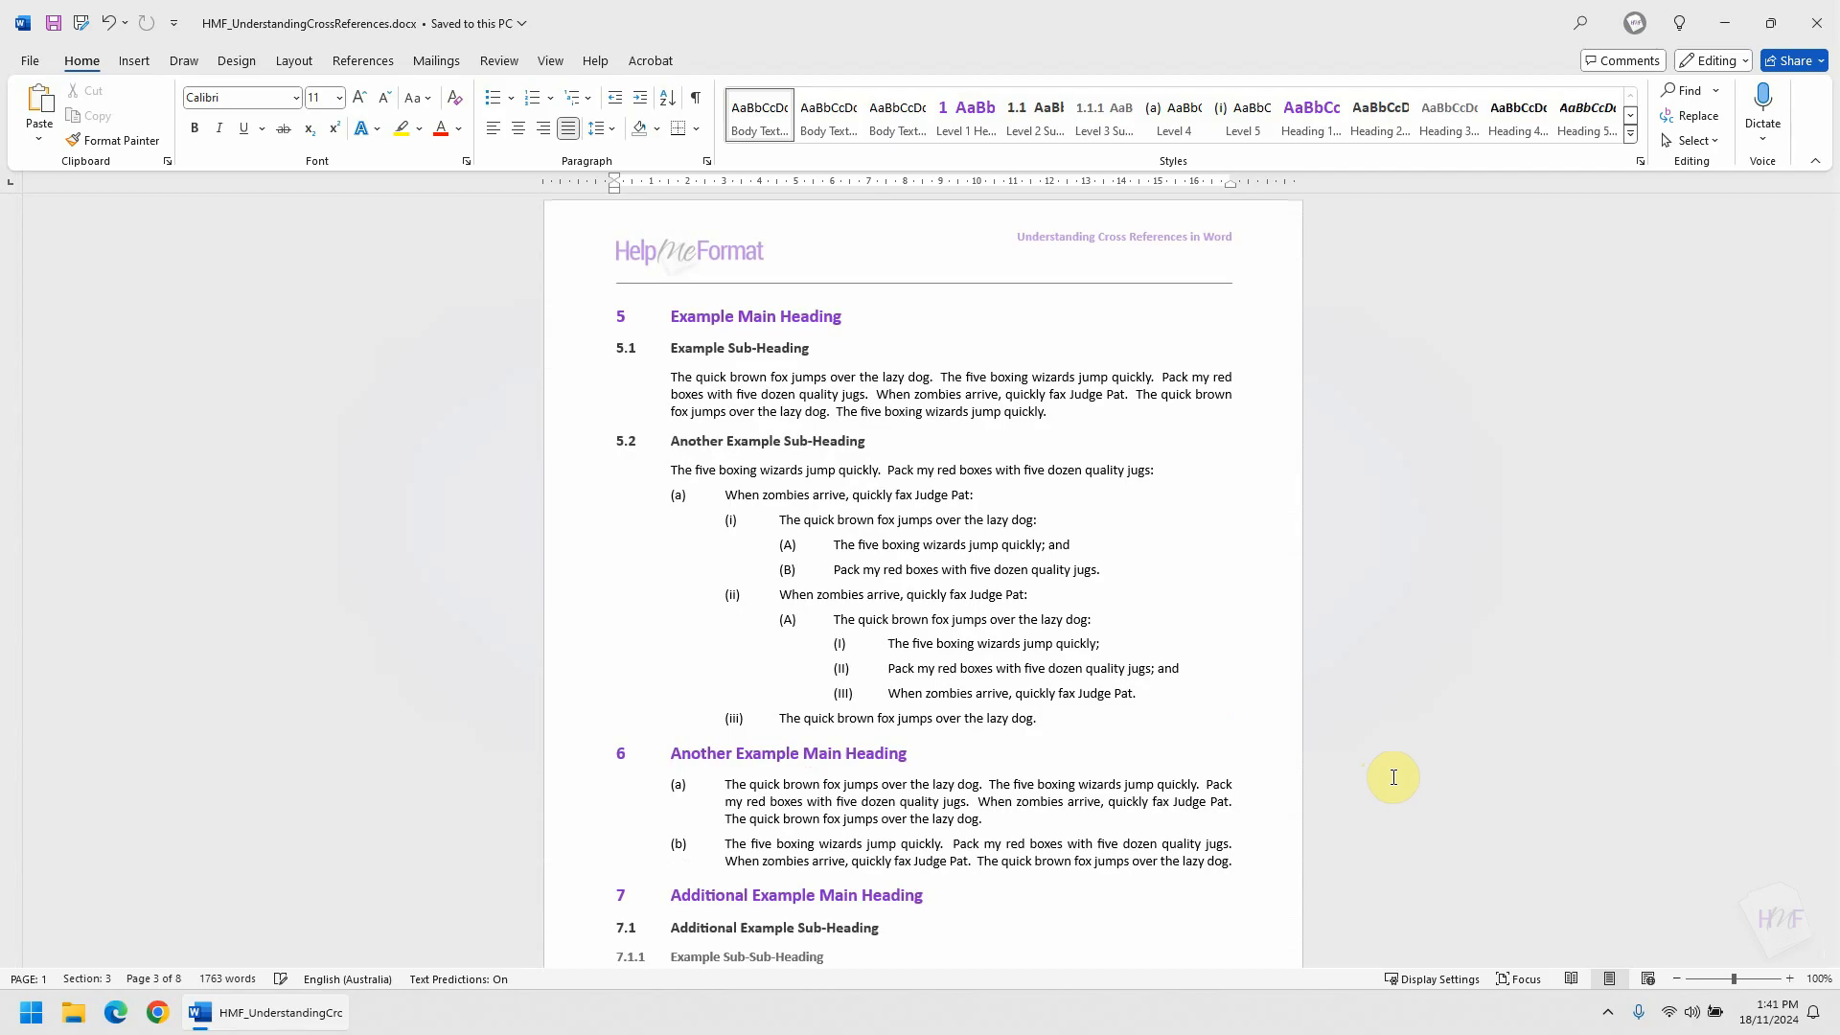
click(1235, 860)
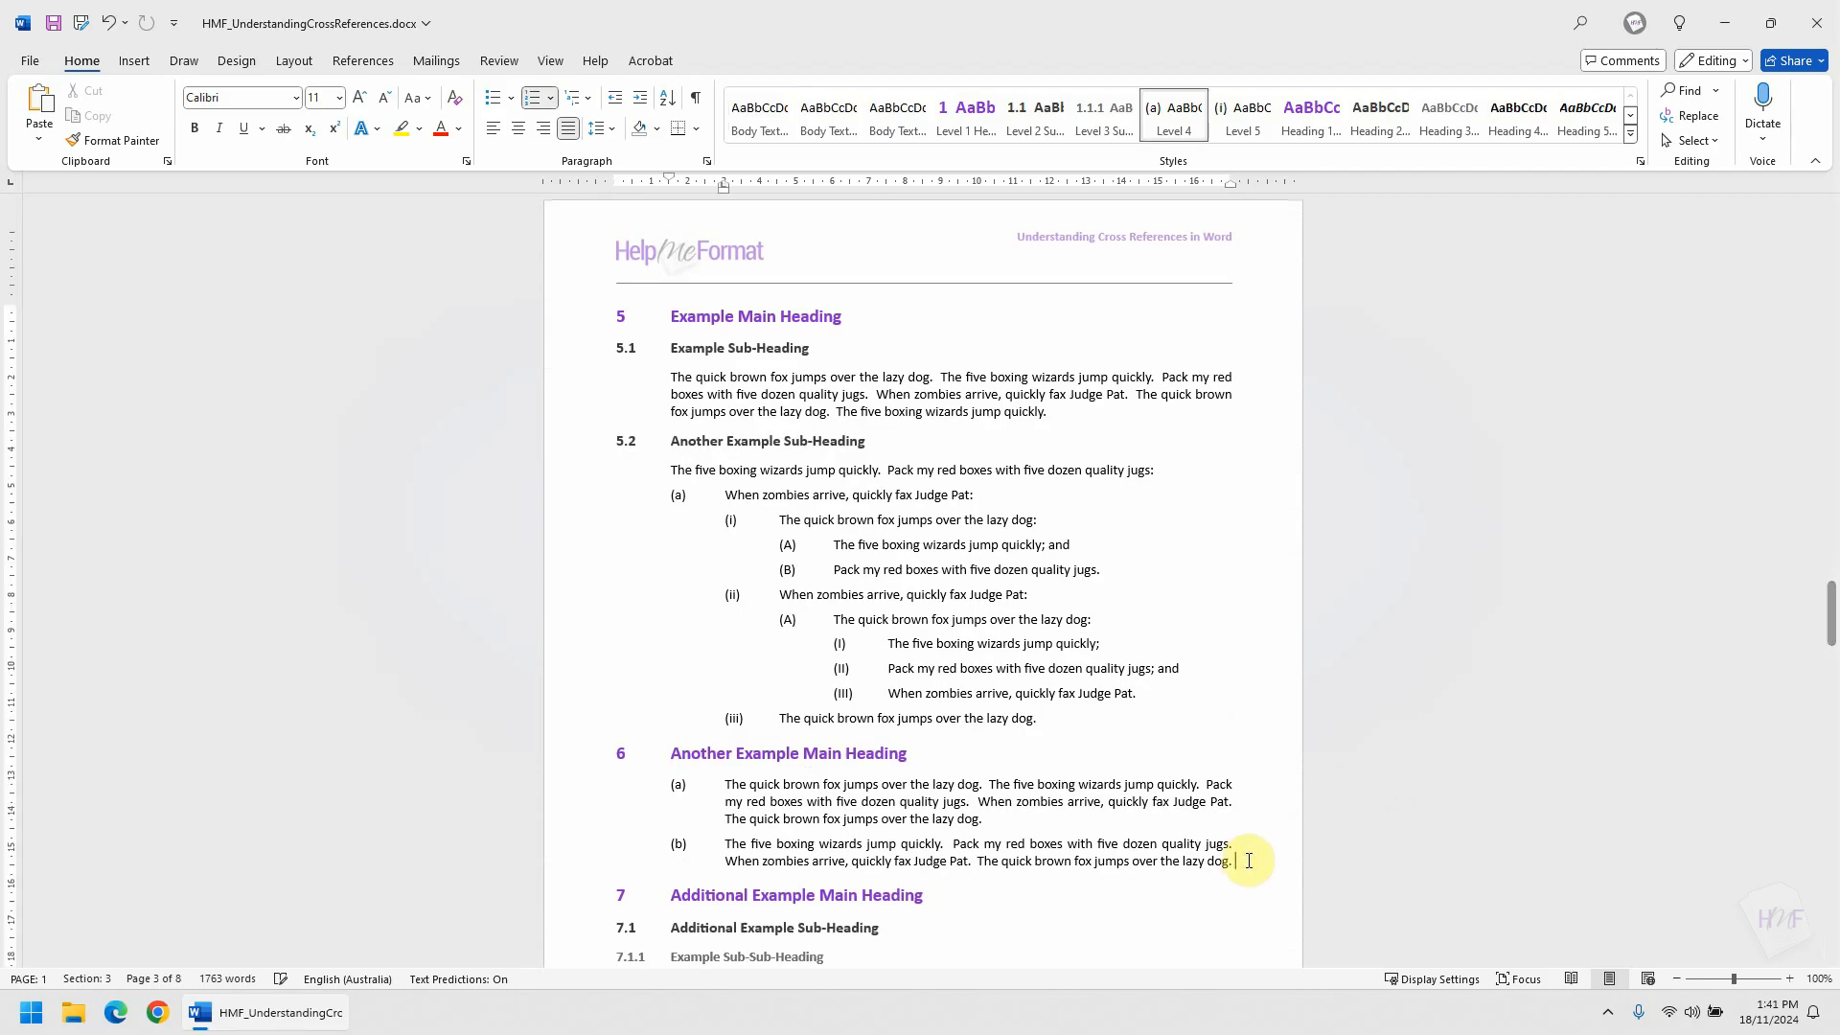
key(shift+Return)
text(Refer to section)
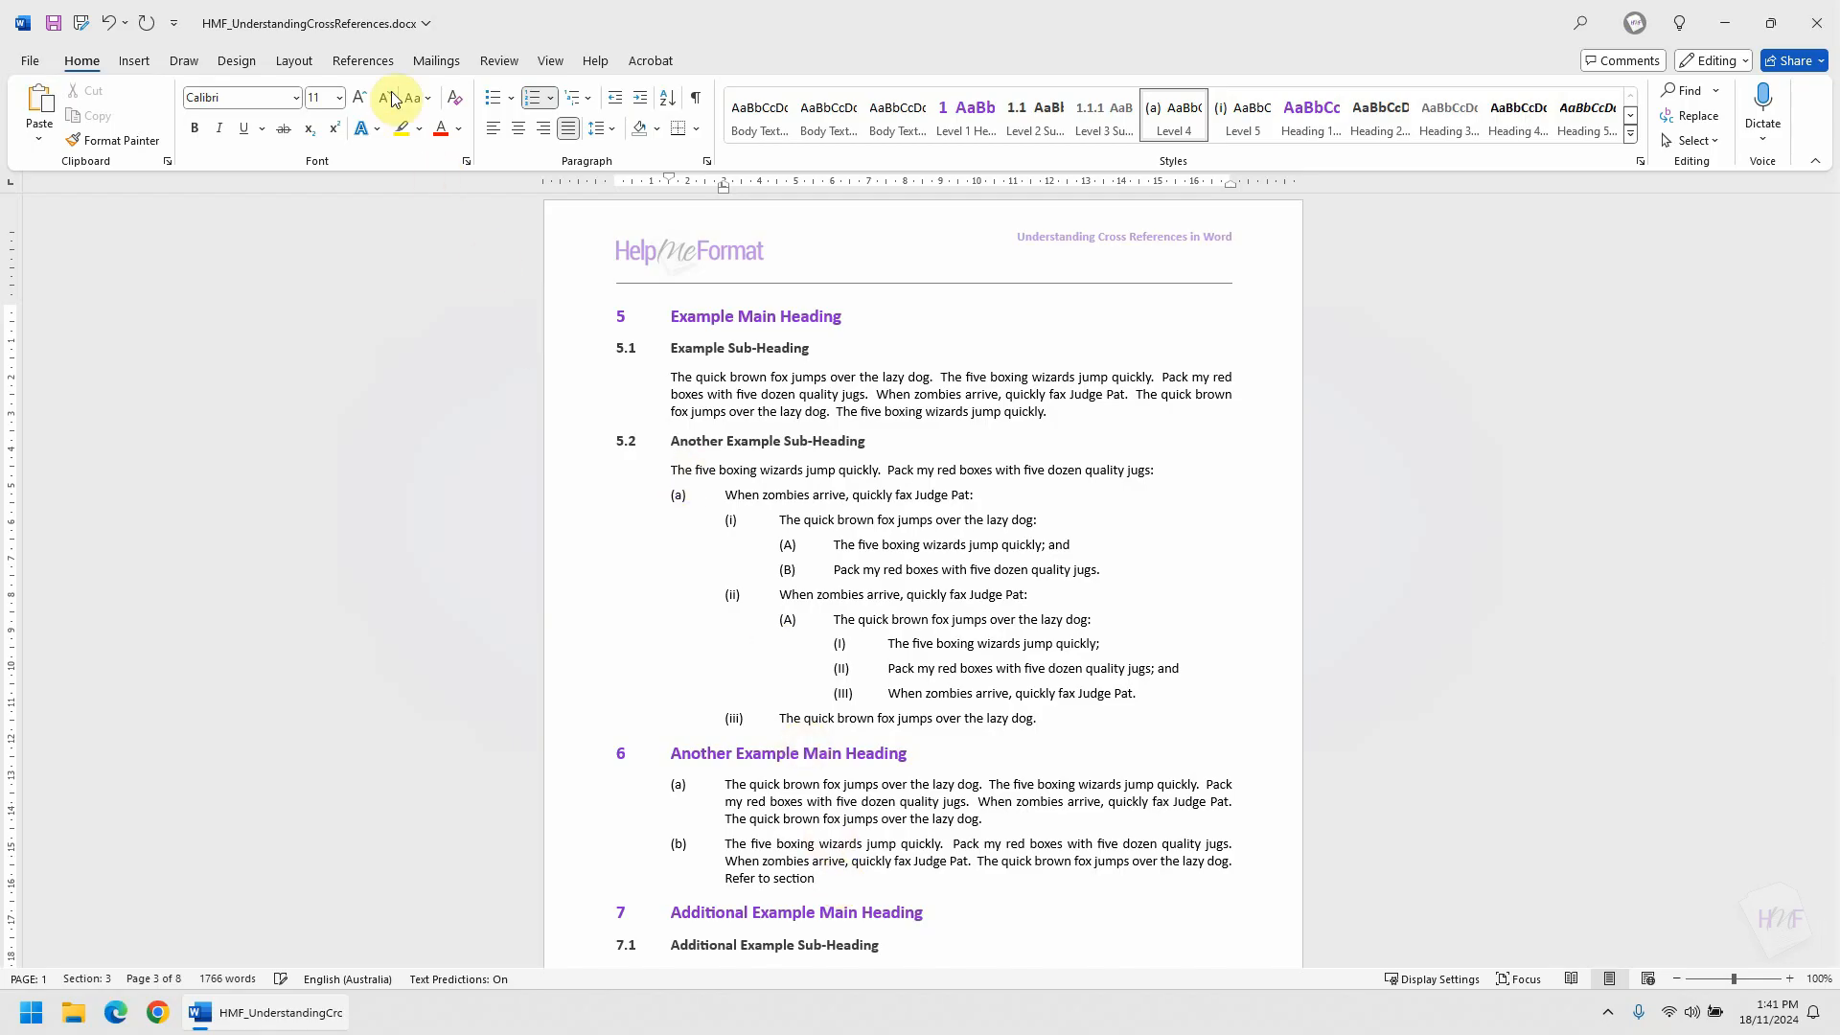
Start a cross-reference to a numbered item and set it to insert the Paragraph number (full context).
click(372, 64)
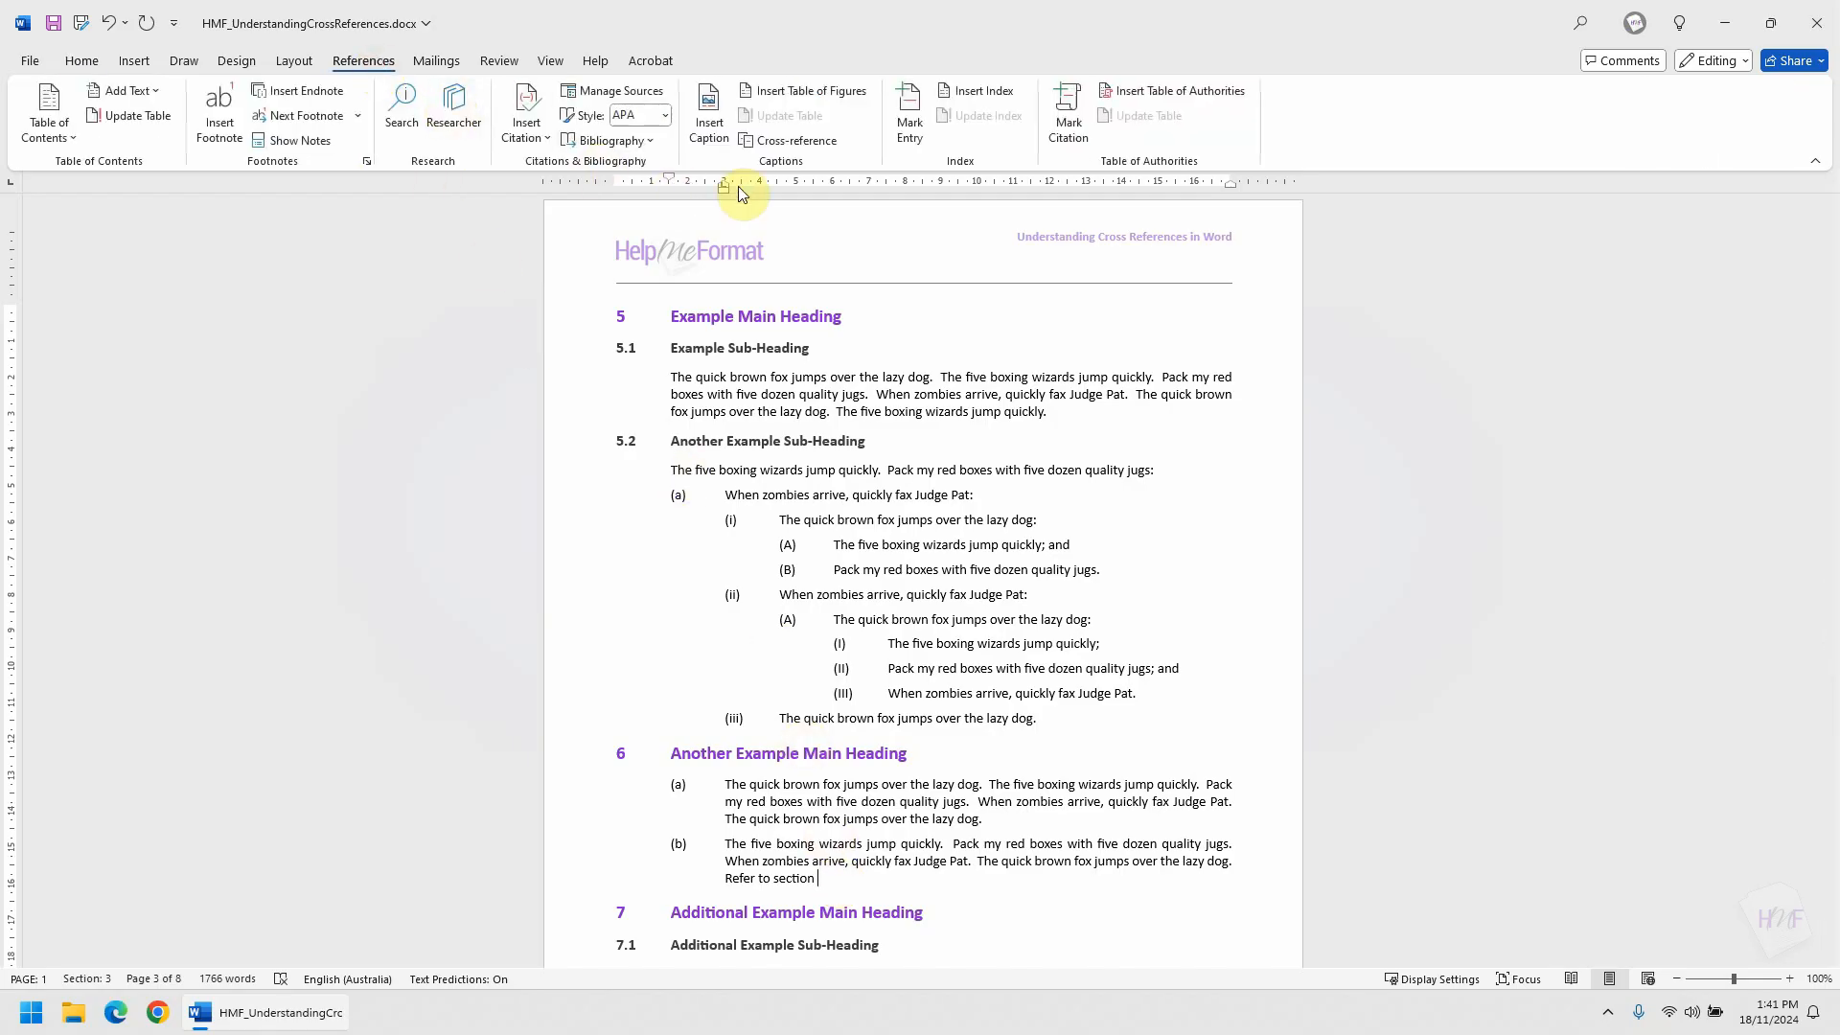
click(841, 140)
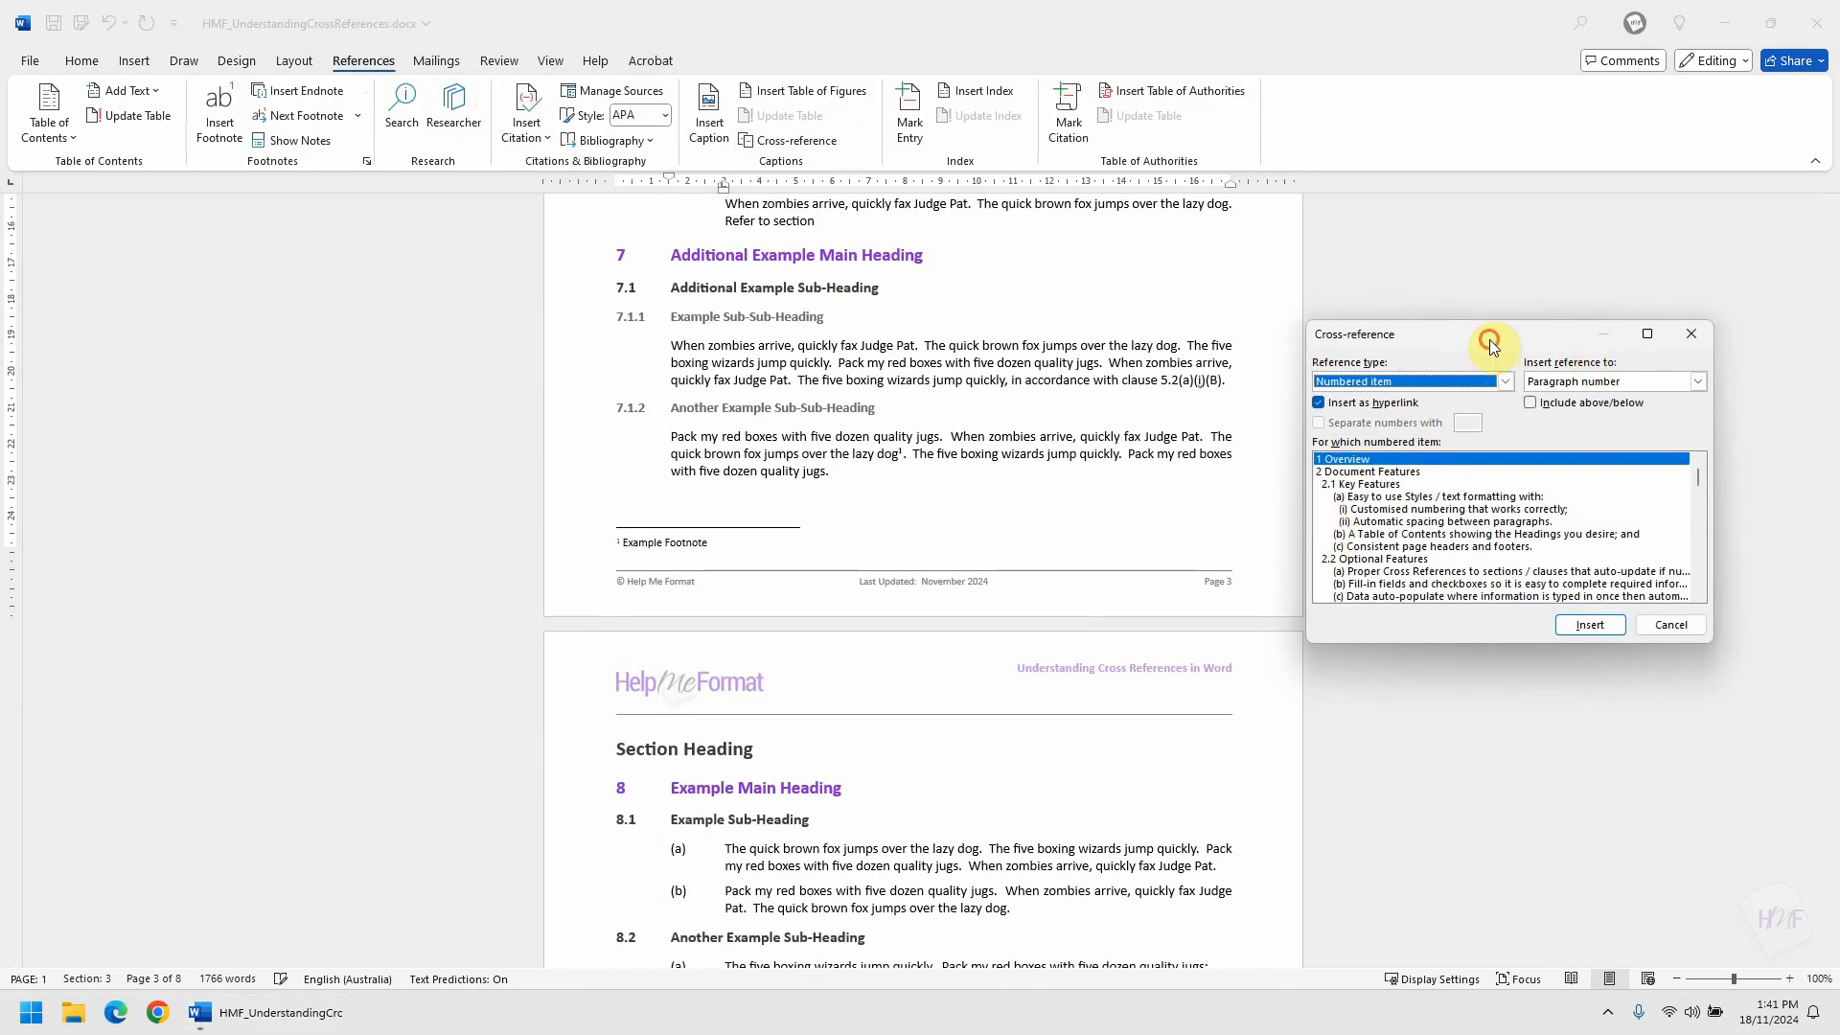
mouse_move(1489, 341)
mouse_down()
mouse_move(1305, 247)
mouse_move(1426, 267)
mouse_move(275, 277)
mouse_move(1421, 362)
mouse_move(1464, 329)
mouse_up()
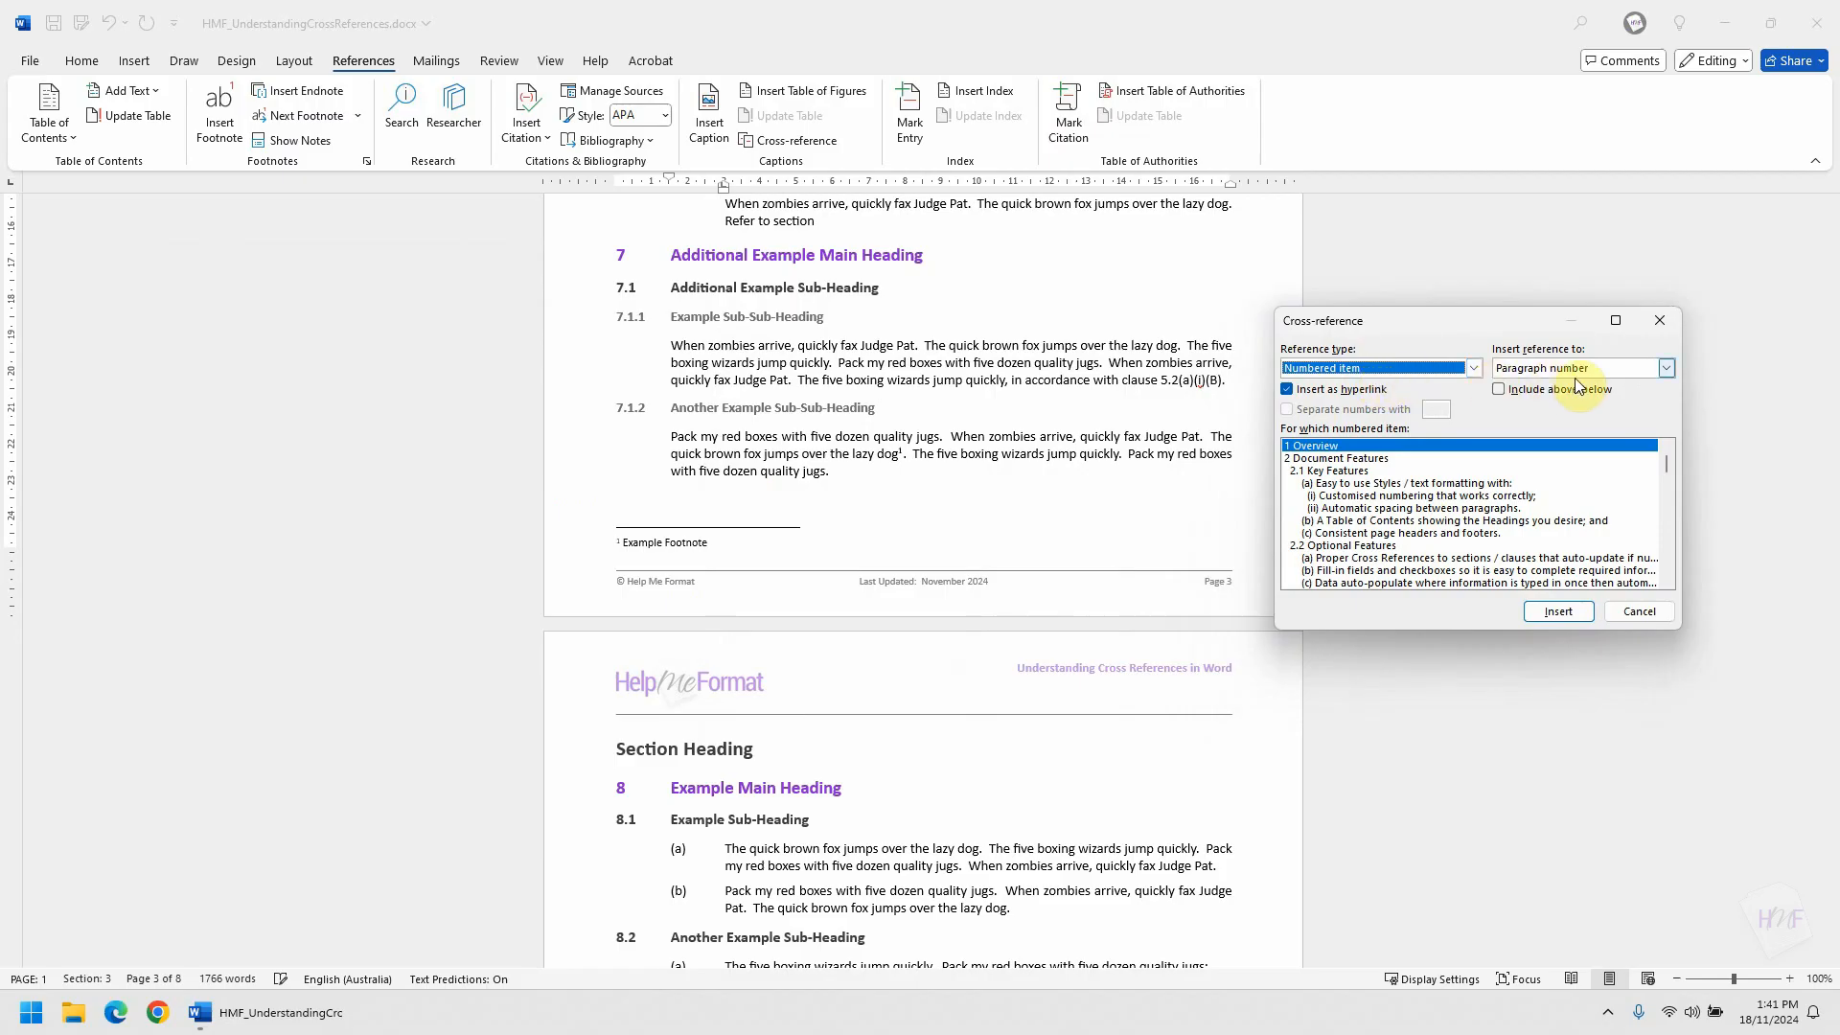
click(1621, 370)
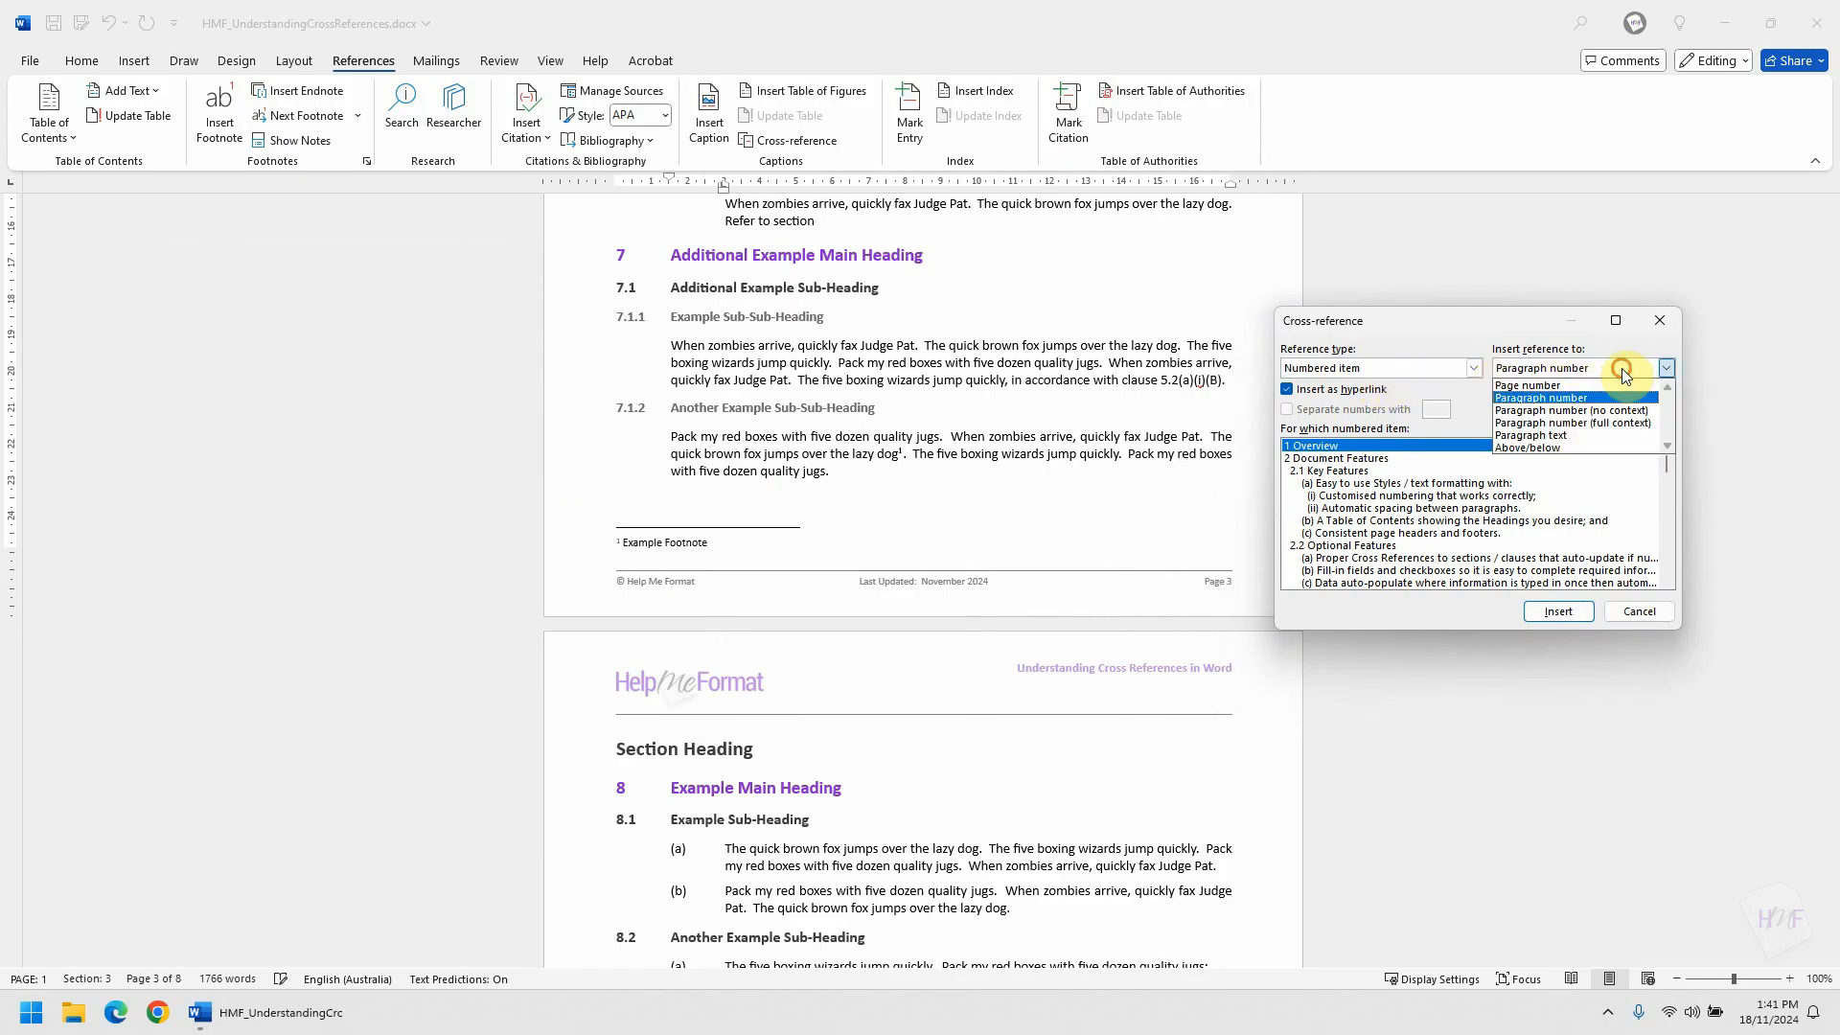
click(1594, 423)
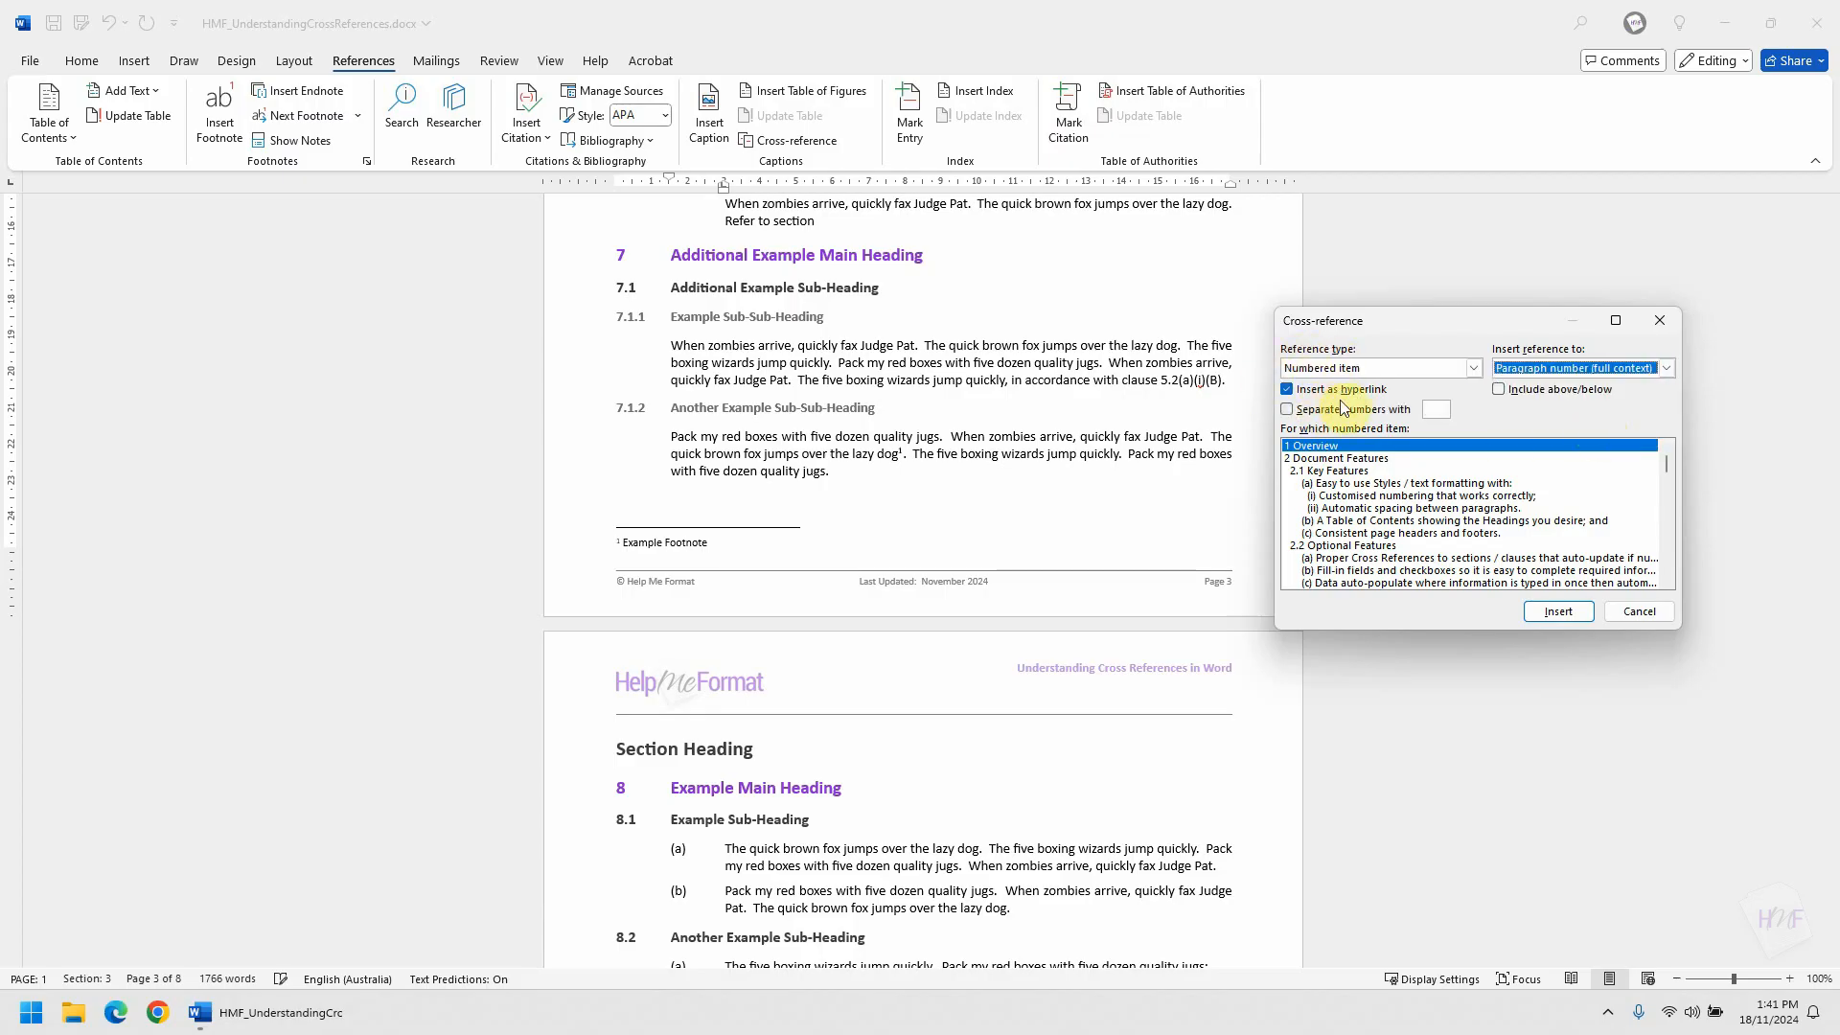
Insert the cross-reference to item (ii) under 5.2(a) after "Refer to section" and close the cross-reference dialog.
scroll(1026, 398, up, 3)
click(858, 360)
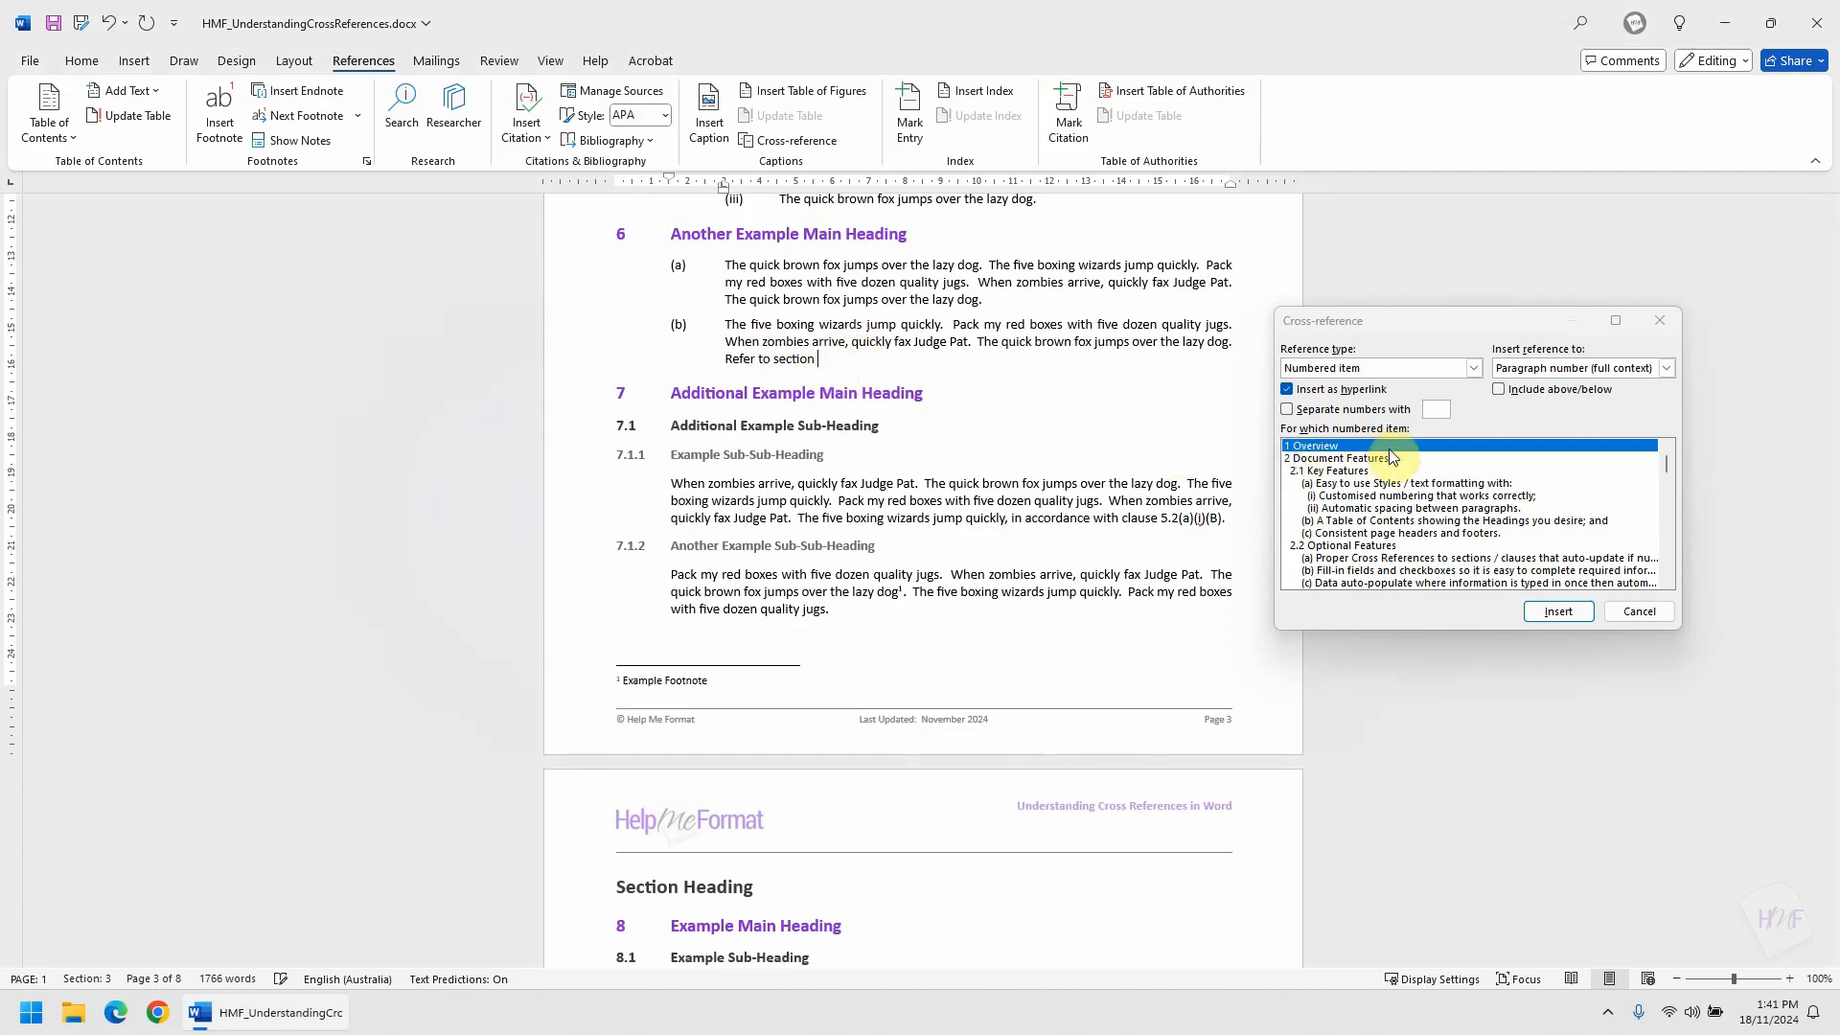
click(1427, 496)
scroll(1430, 500, down, 1)
scroll(1430, 500, down, 4)
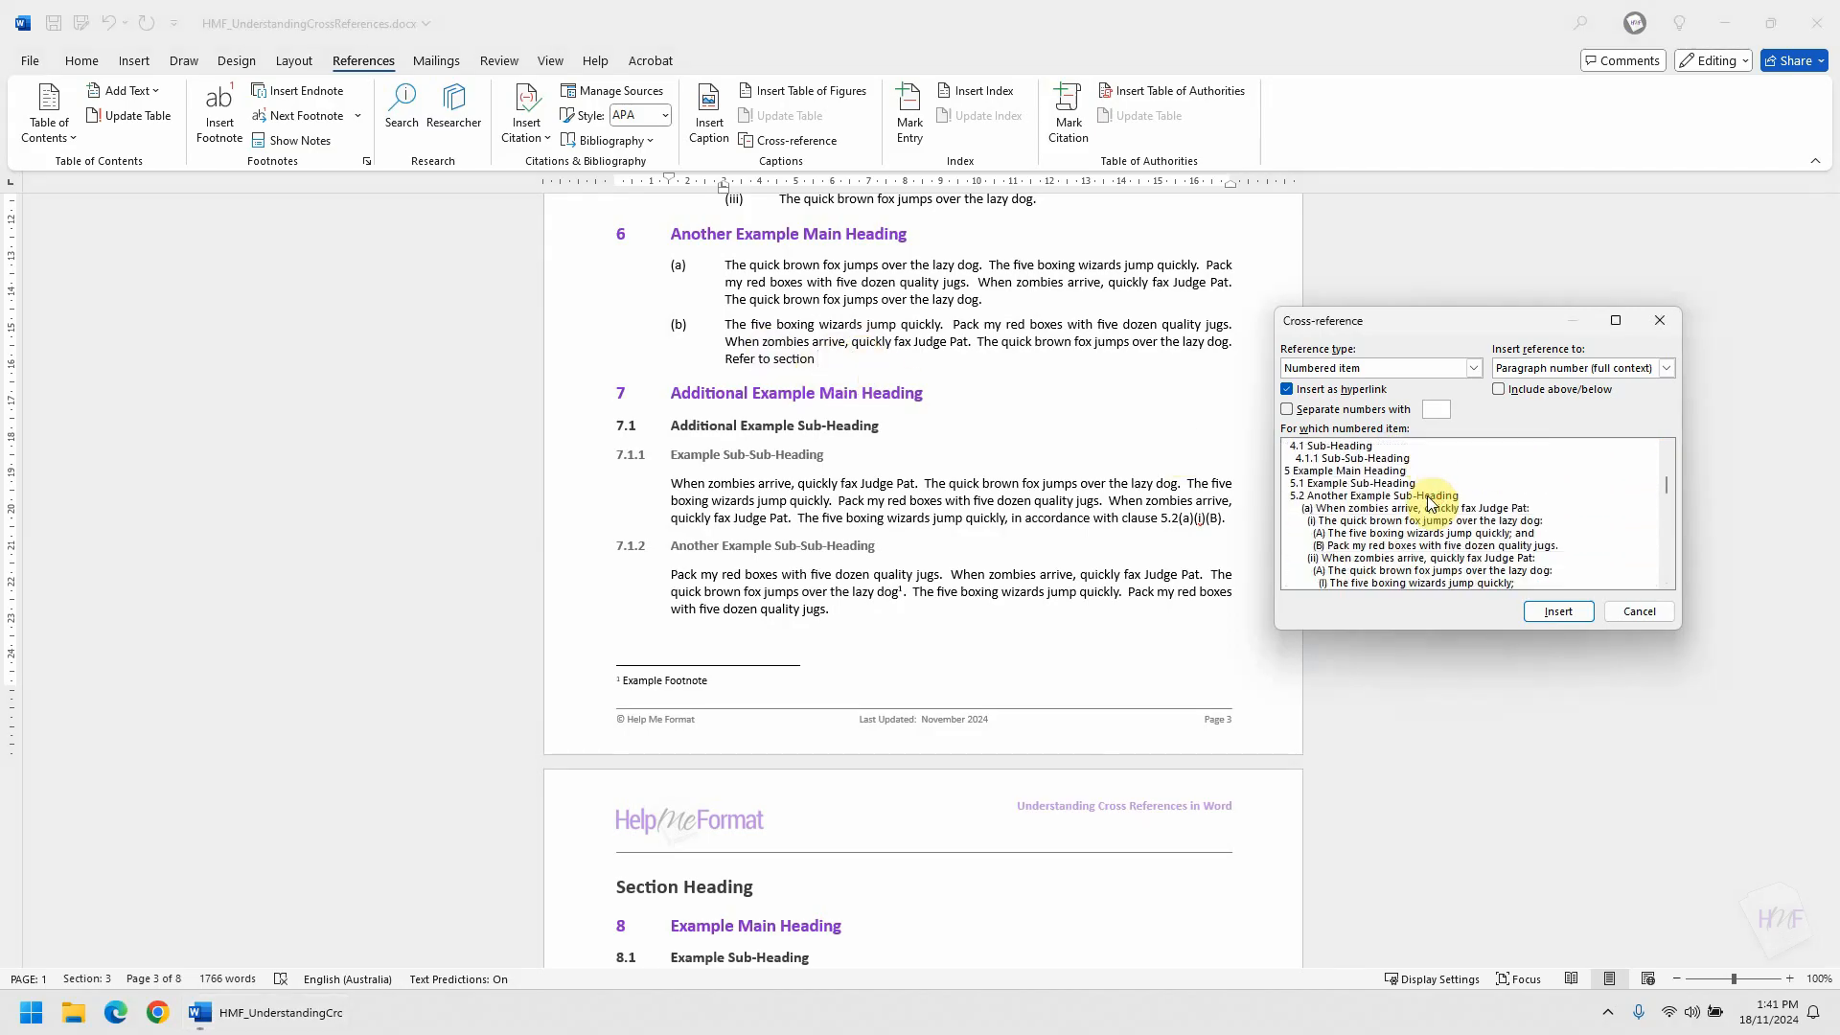
click(1330, 495)
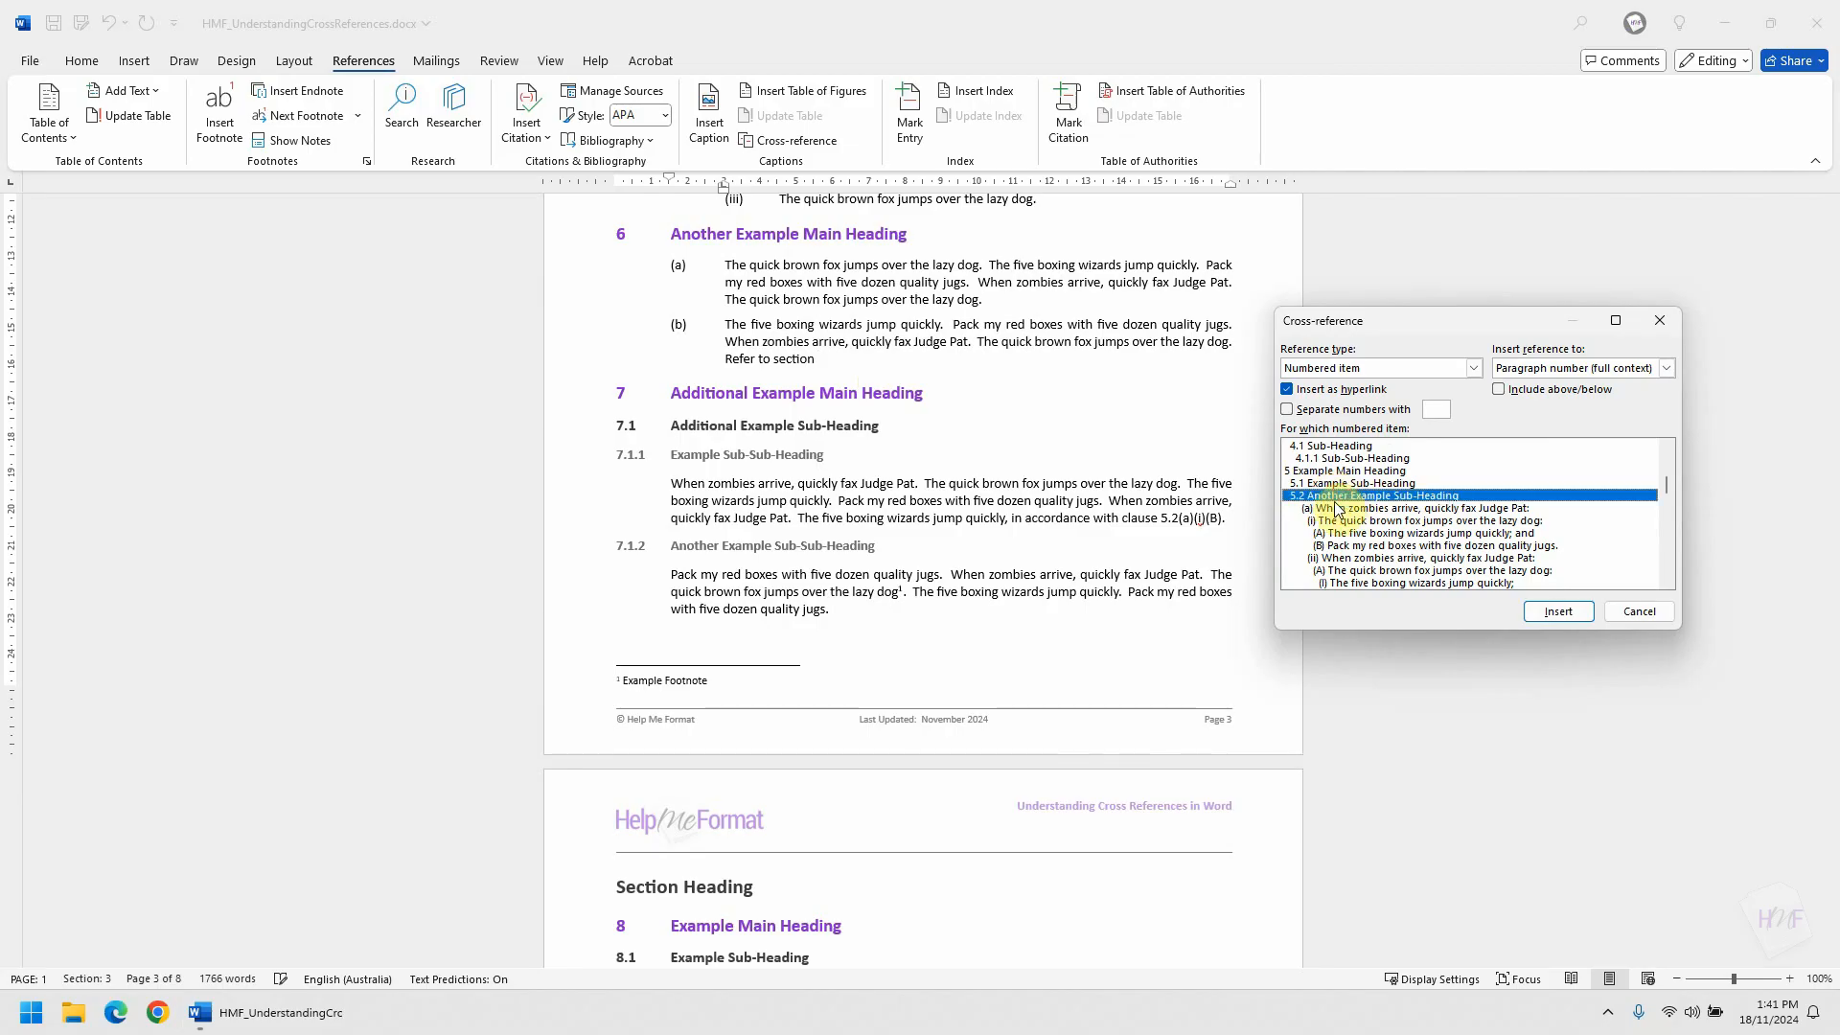
click(1336, 558)
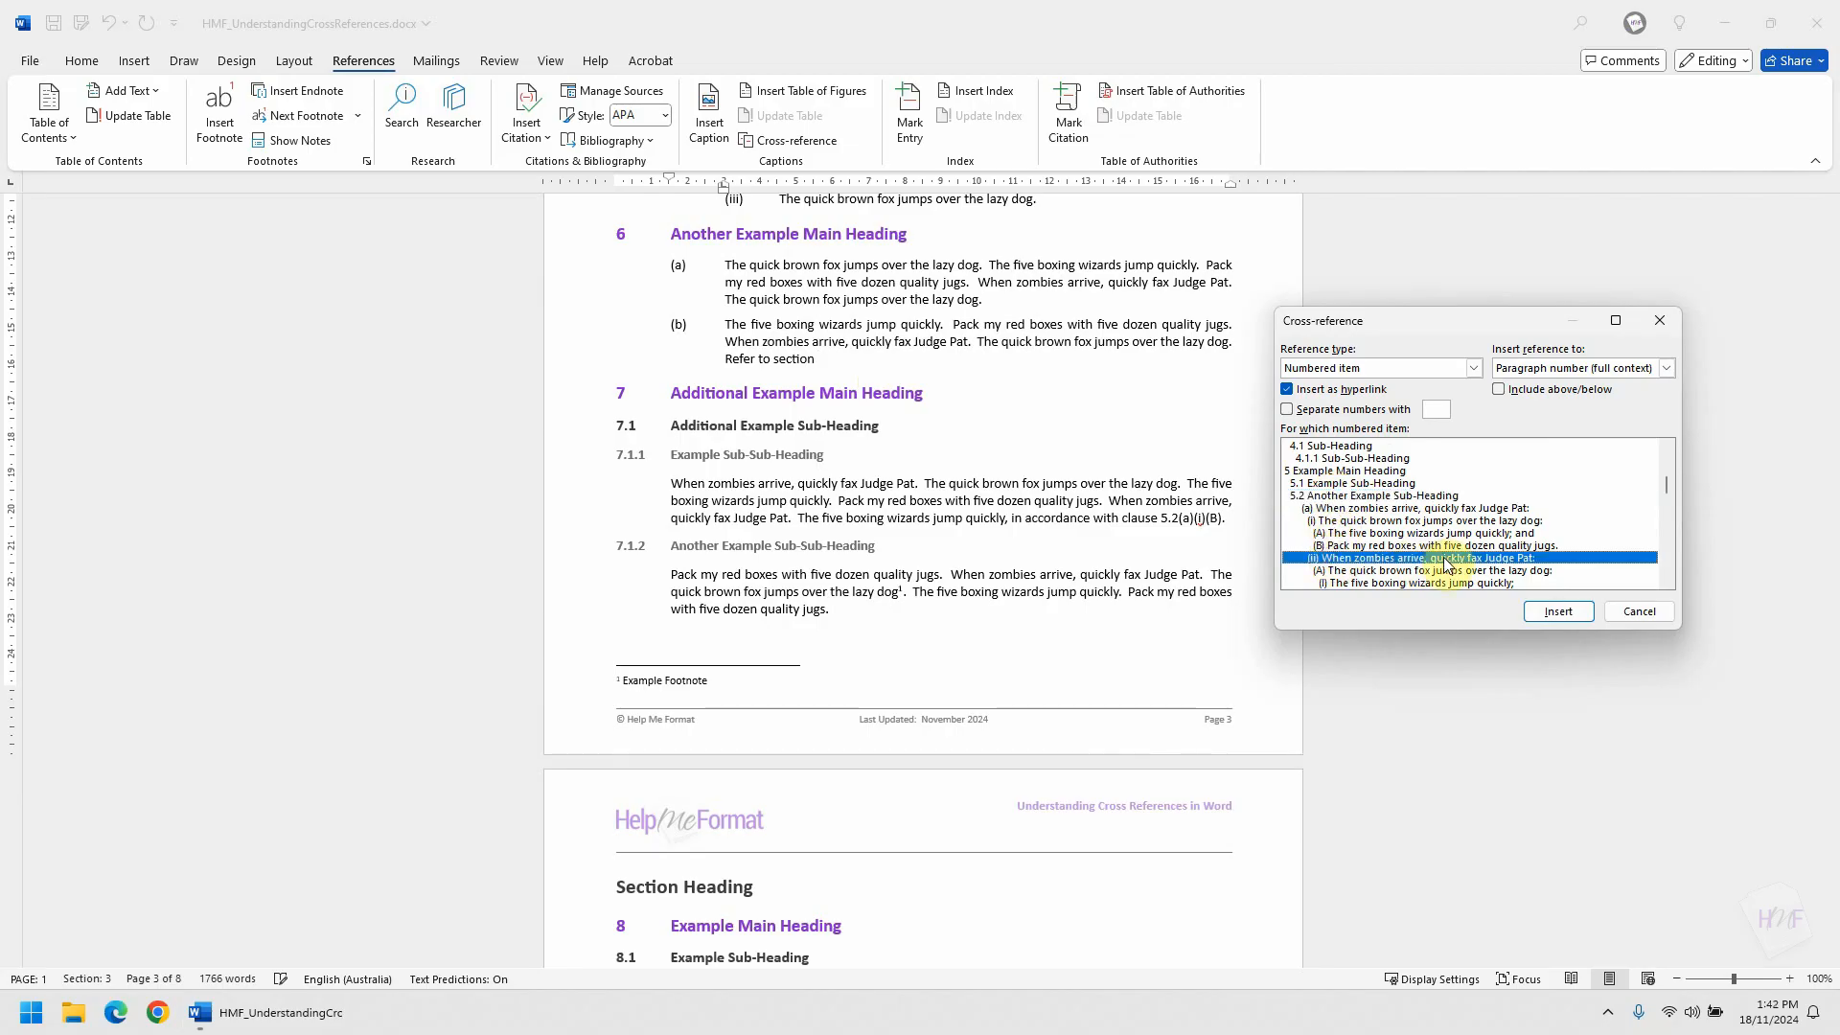
click(1582, 611)
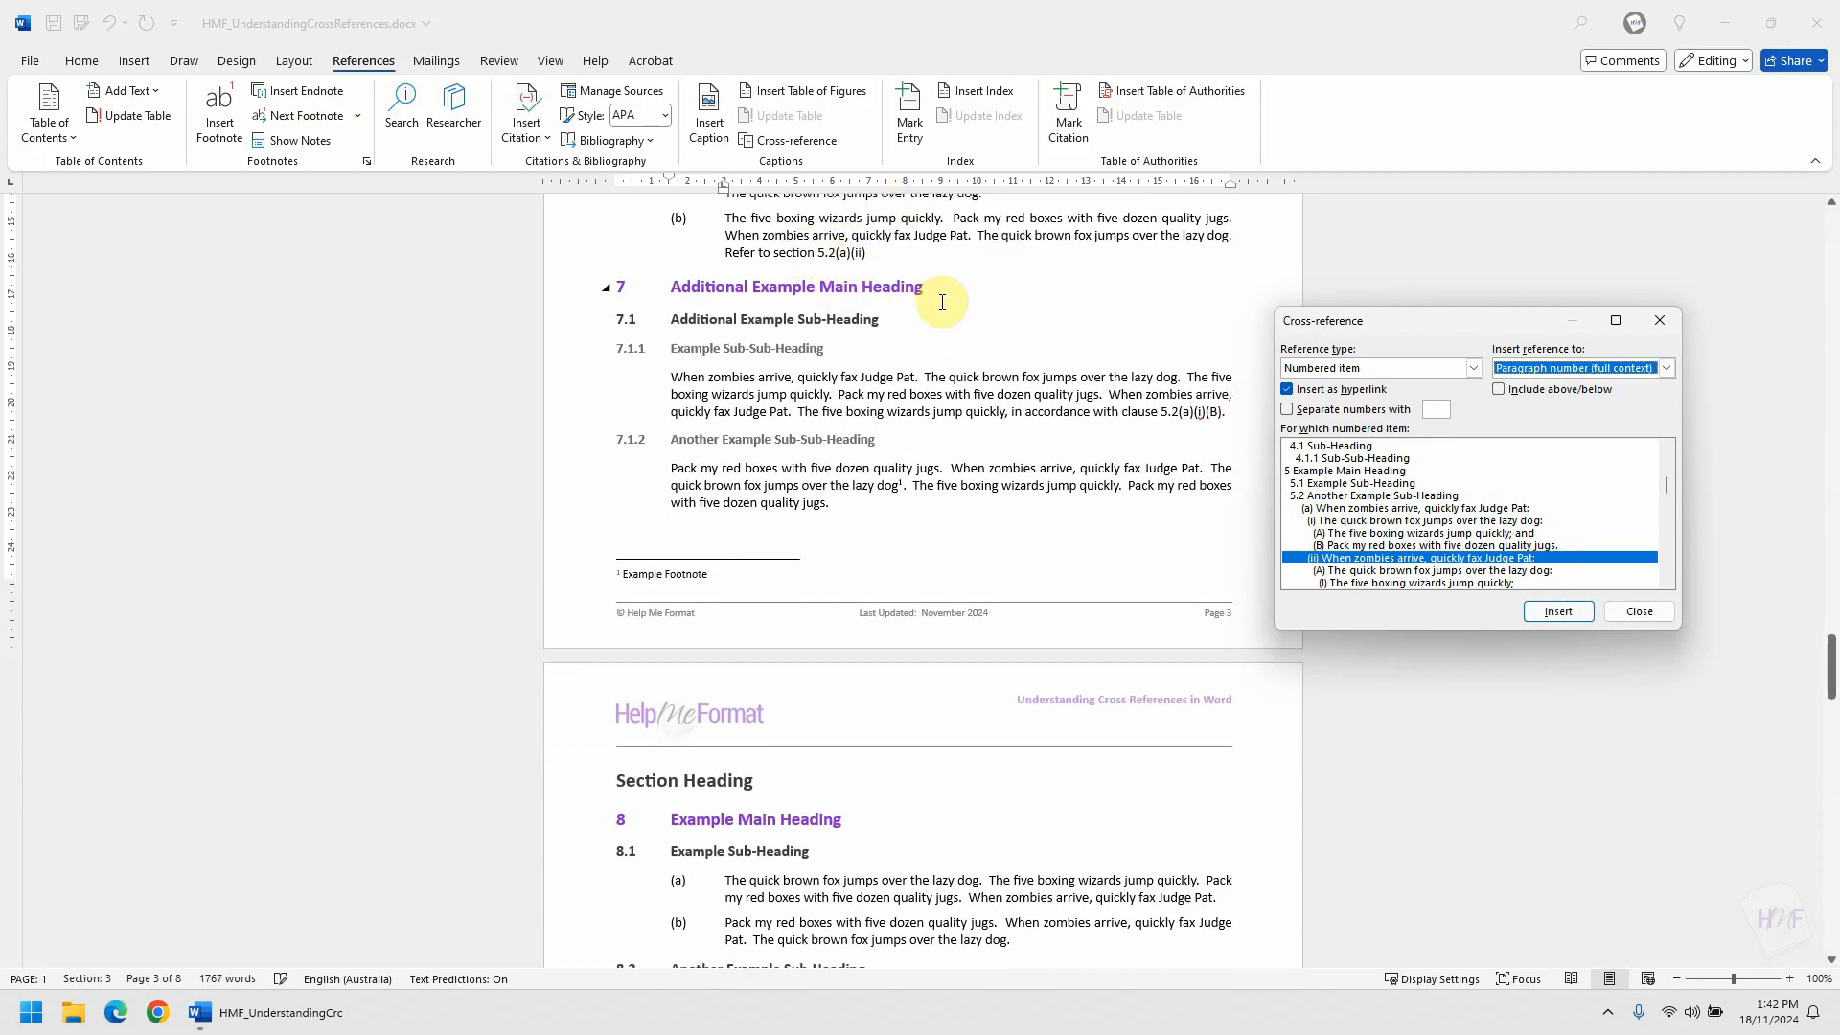
click(848, 252)
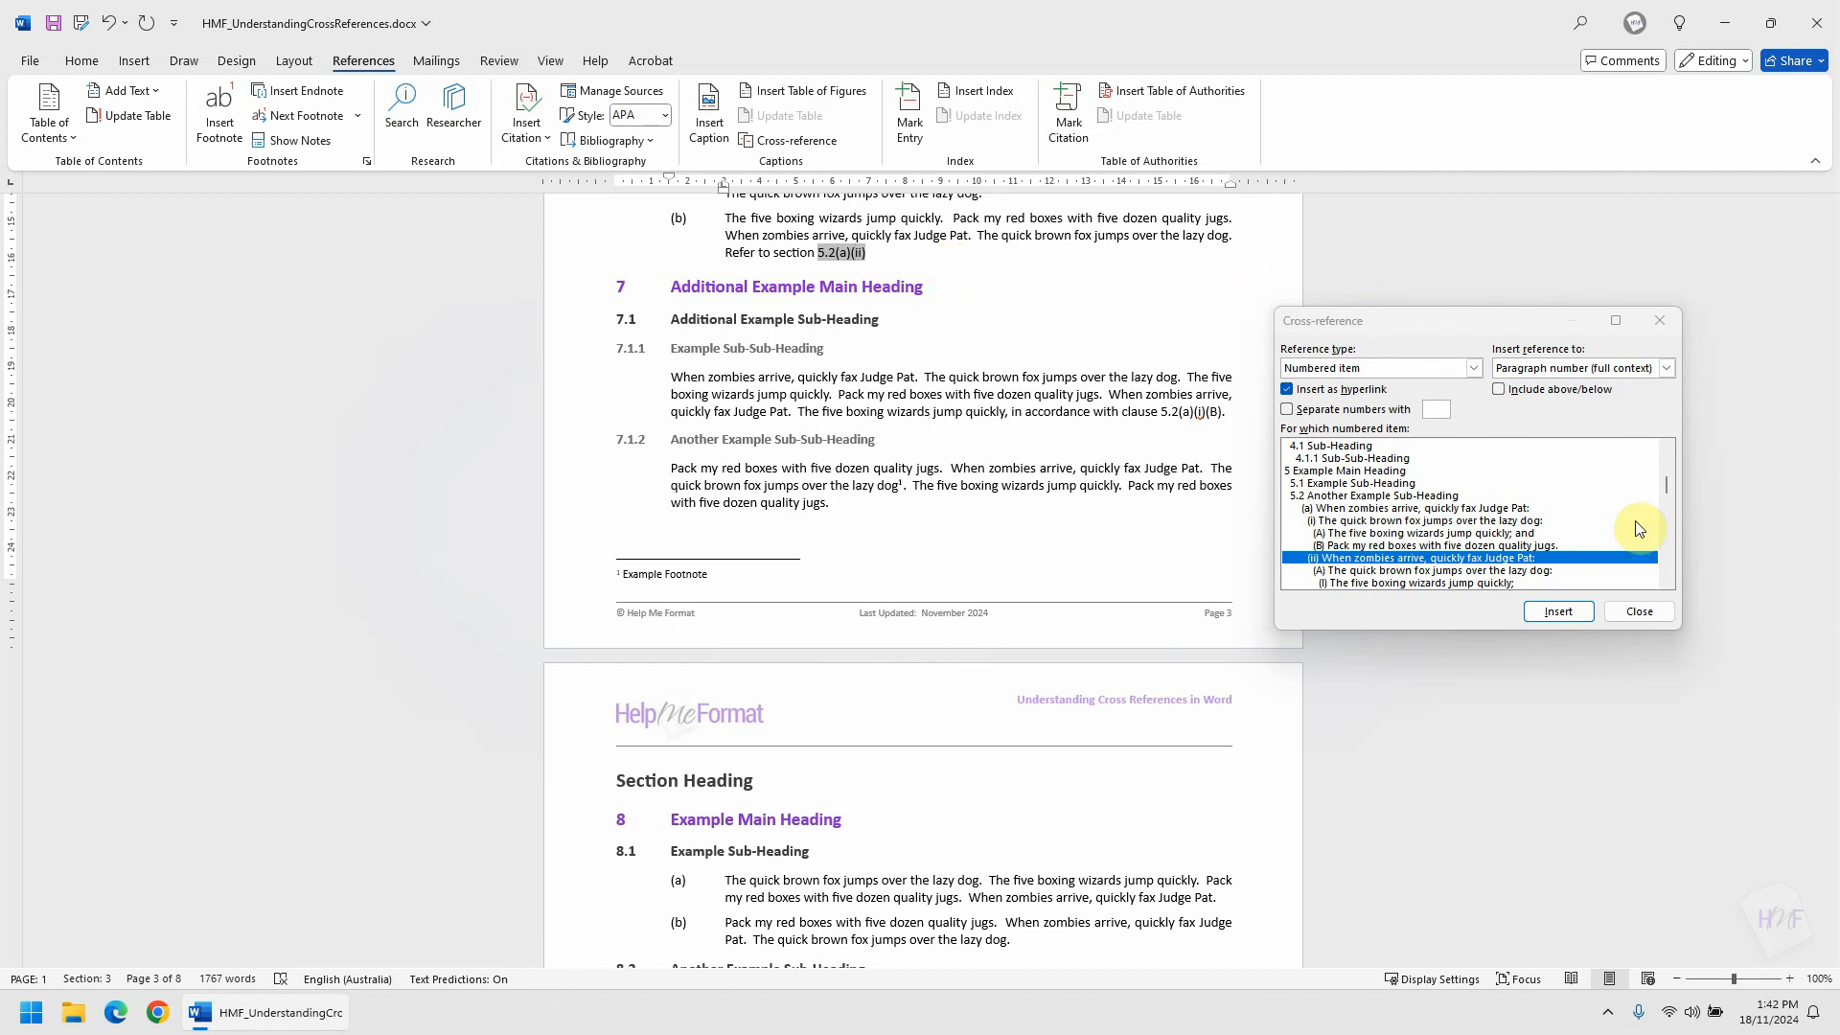
click(1641, 605)
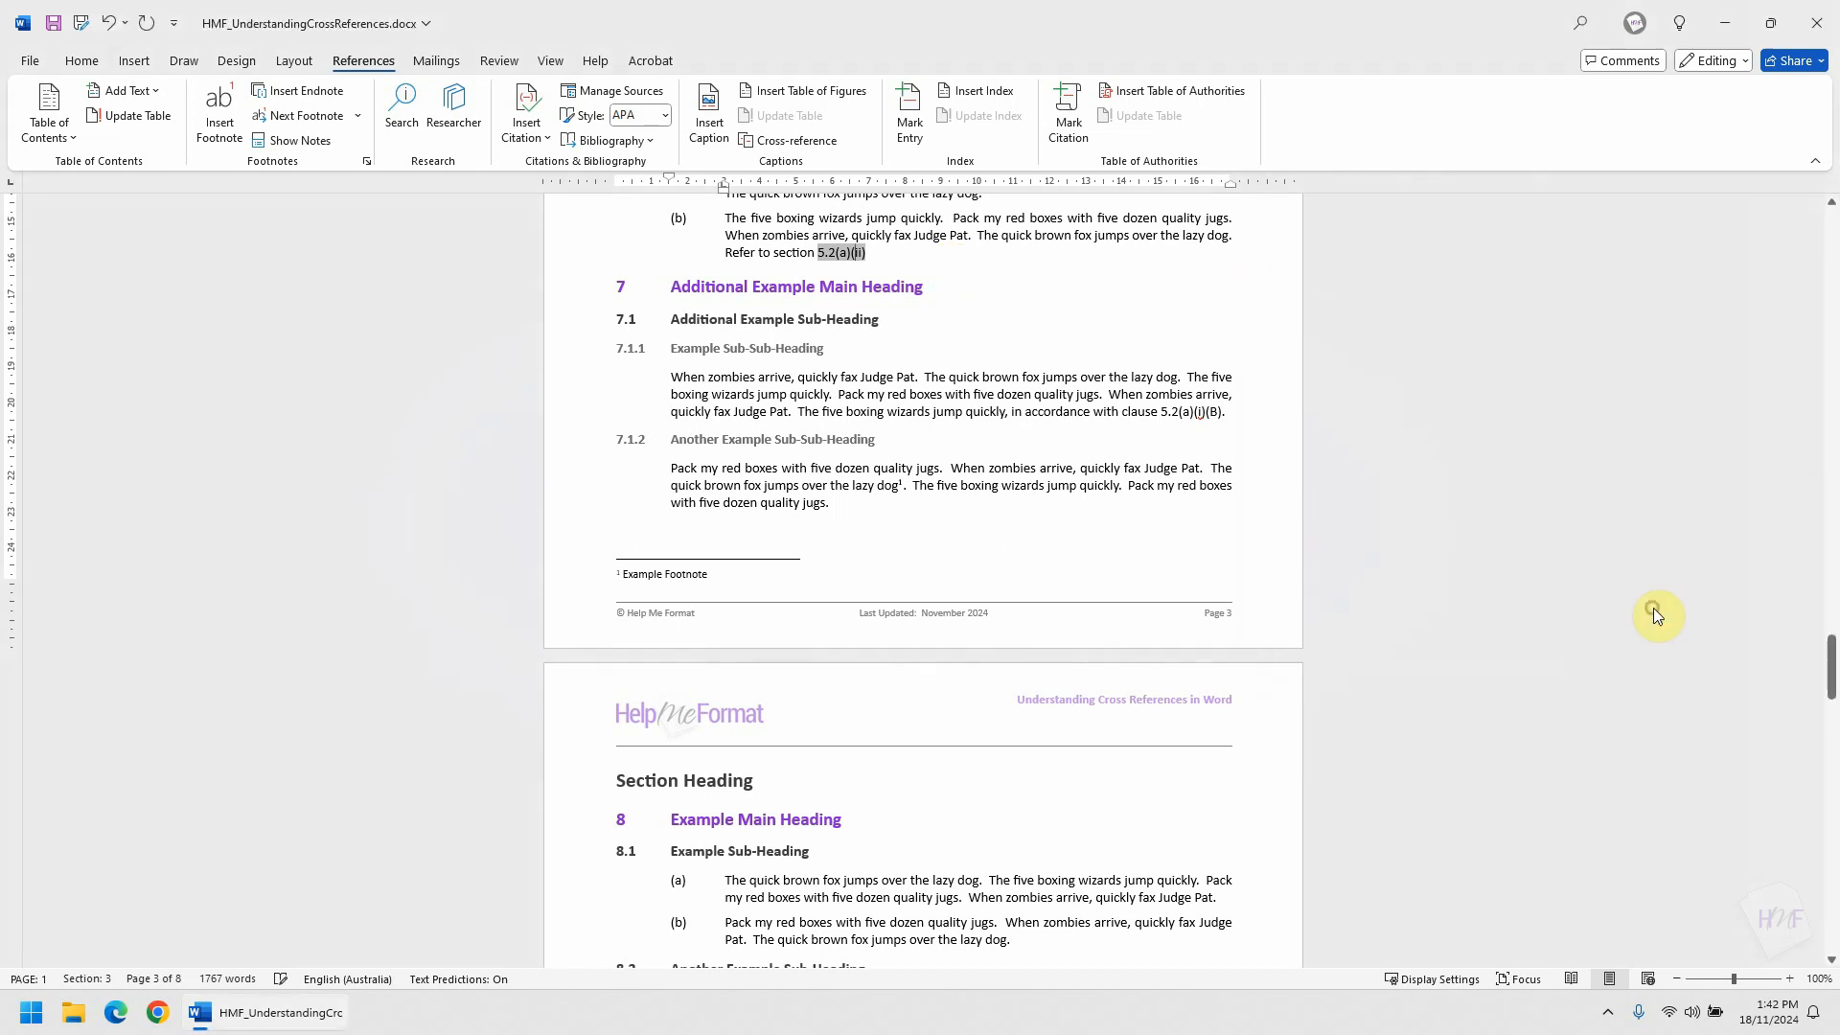
Add a Level 2 heading "Sub-Heading" with the body paragraph "Text" after the paragraph under 5.1.
scroll(1281, 526, up, 10)
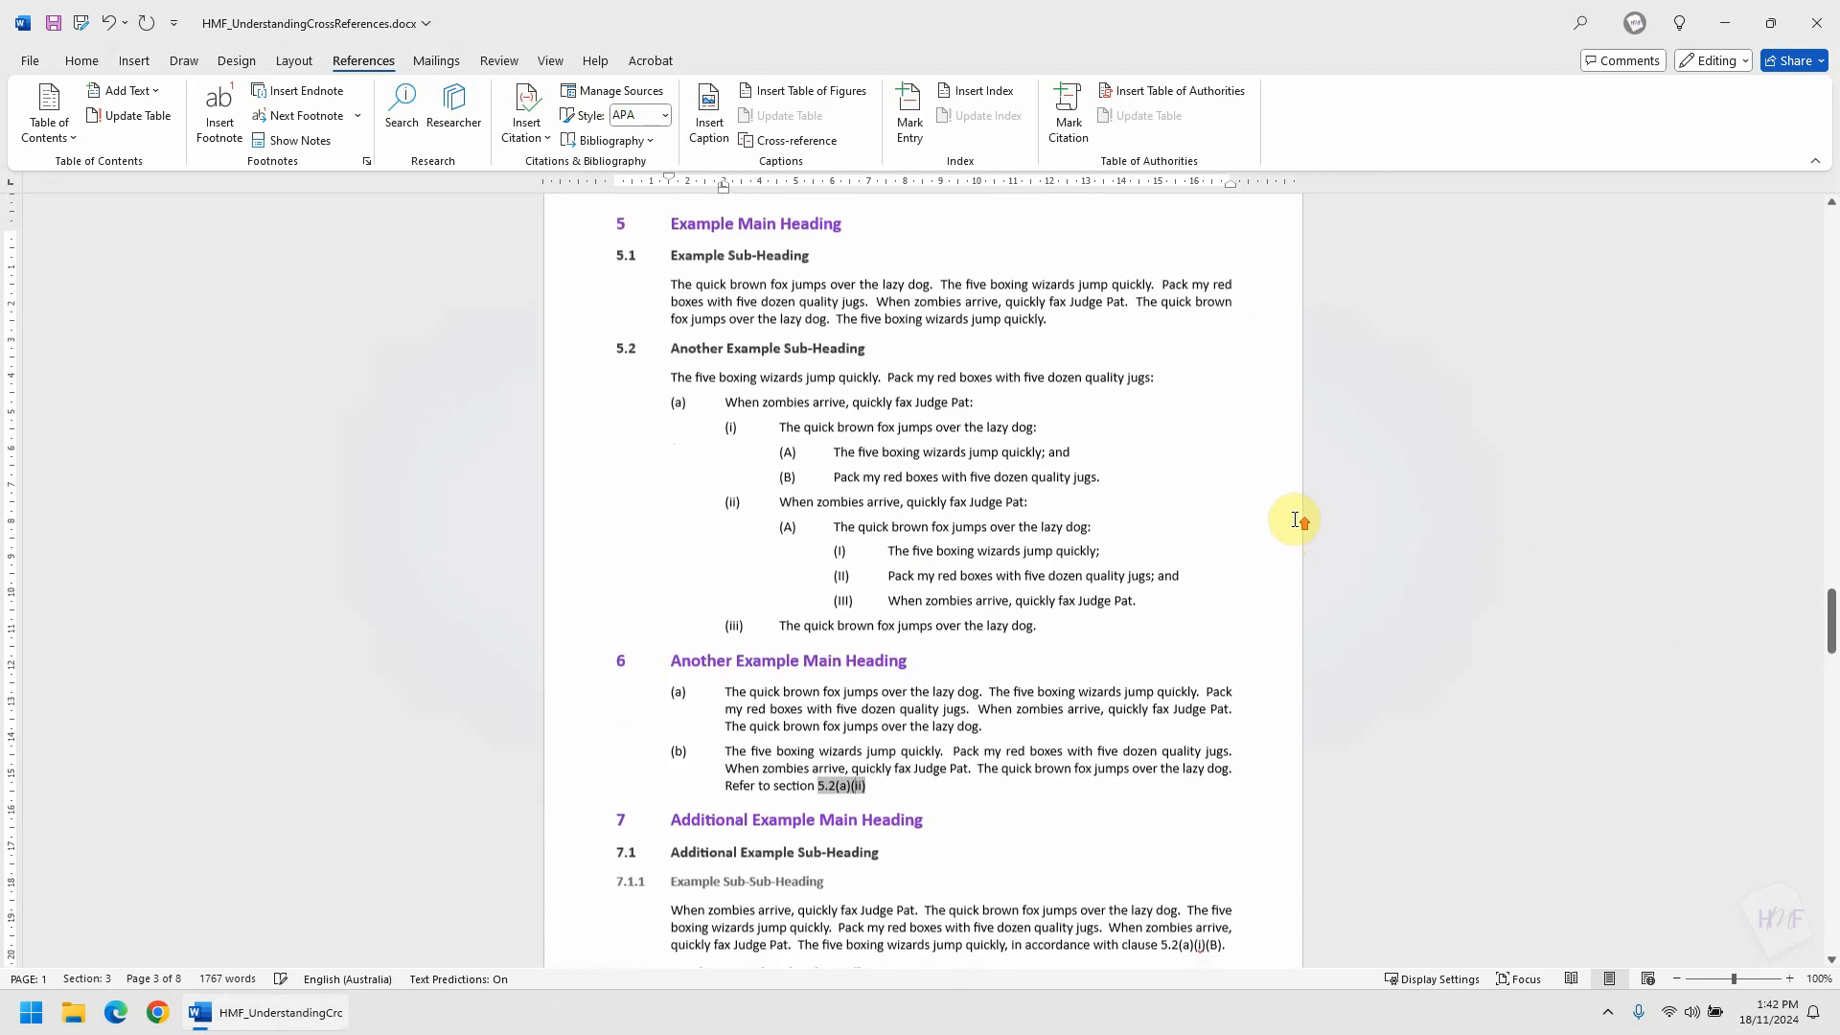
click(1100, 393)
key(Return)
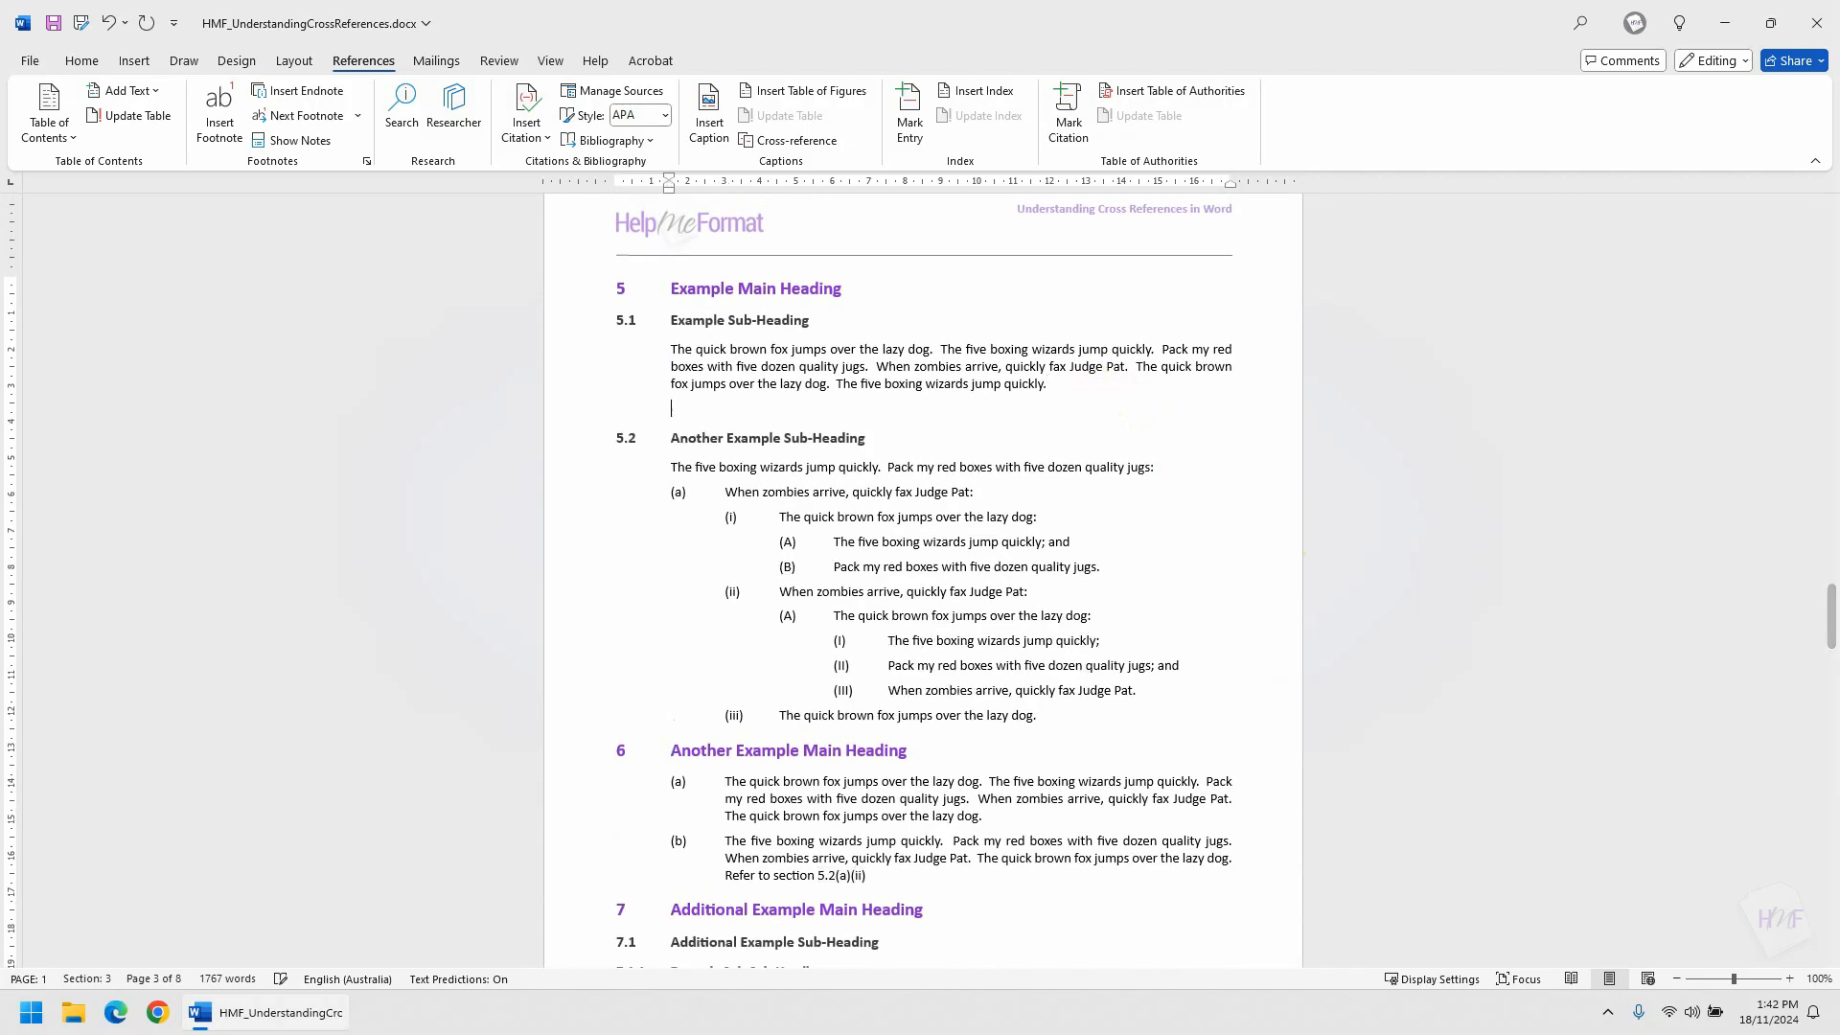
click(81, 61)
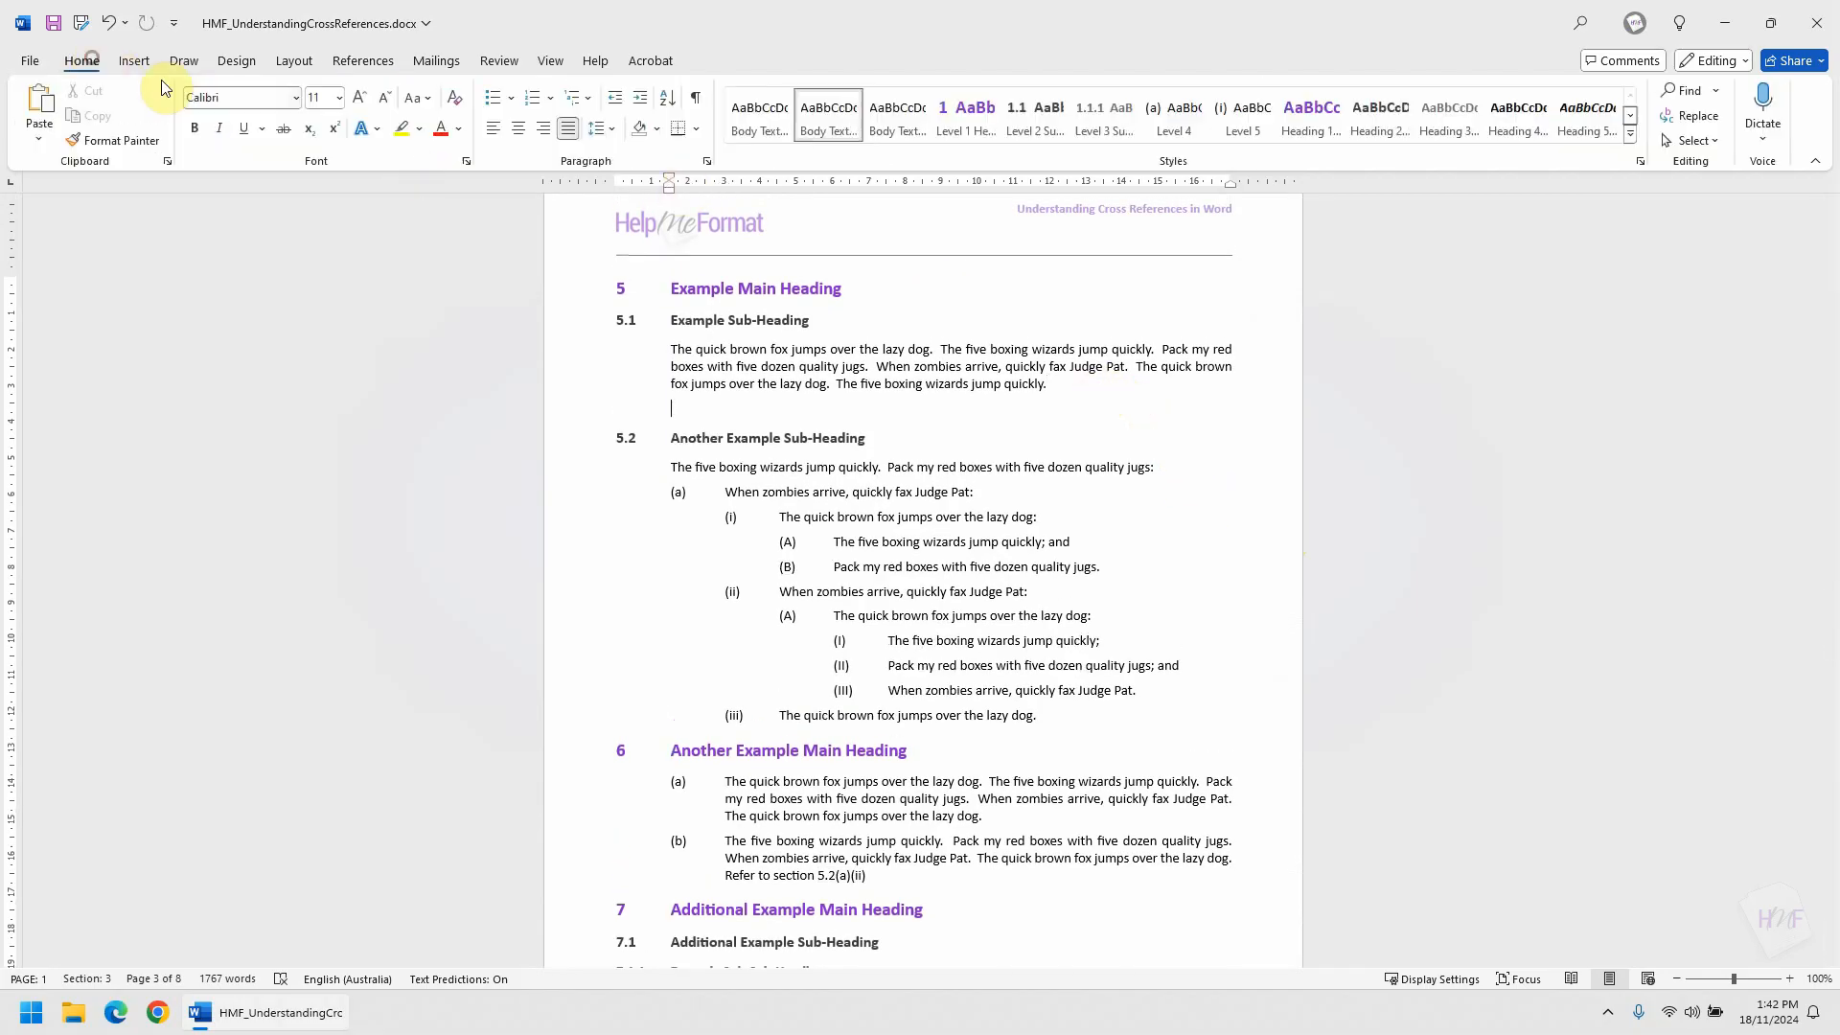
click(1049, 122)
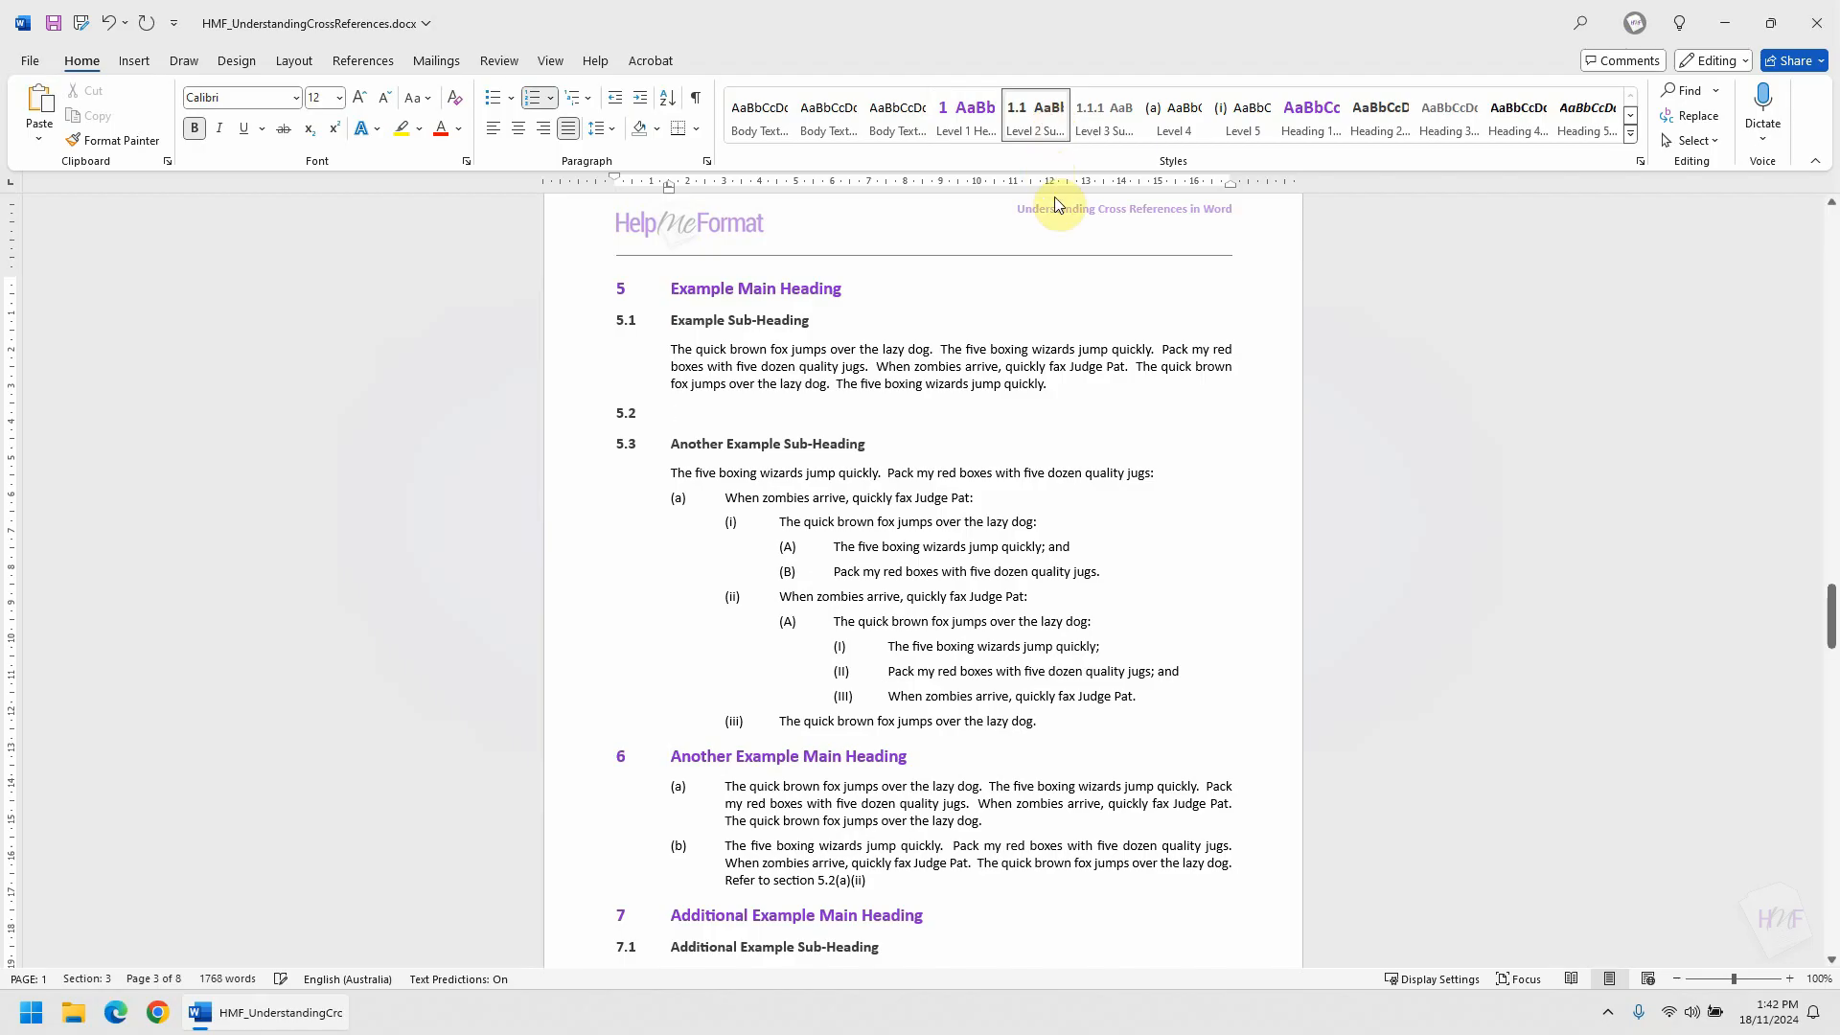
text(Sub-Heading)
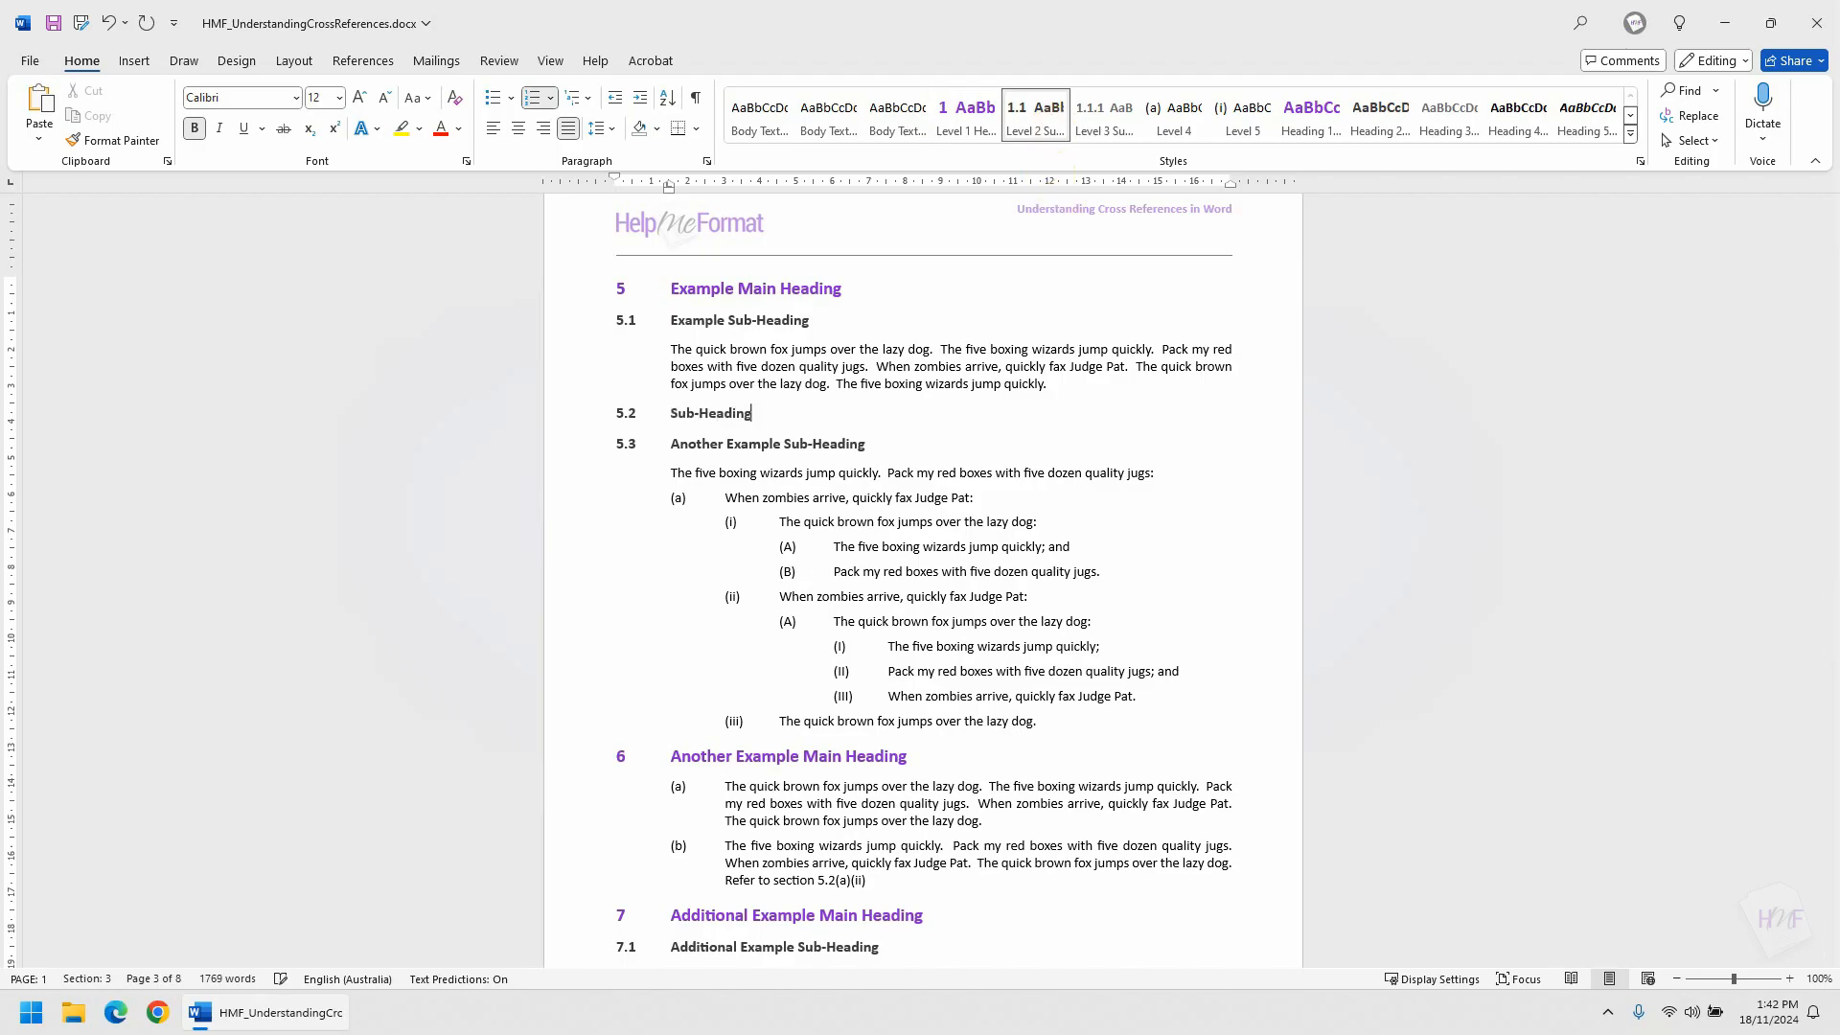
key(Return)
text(Text)
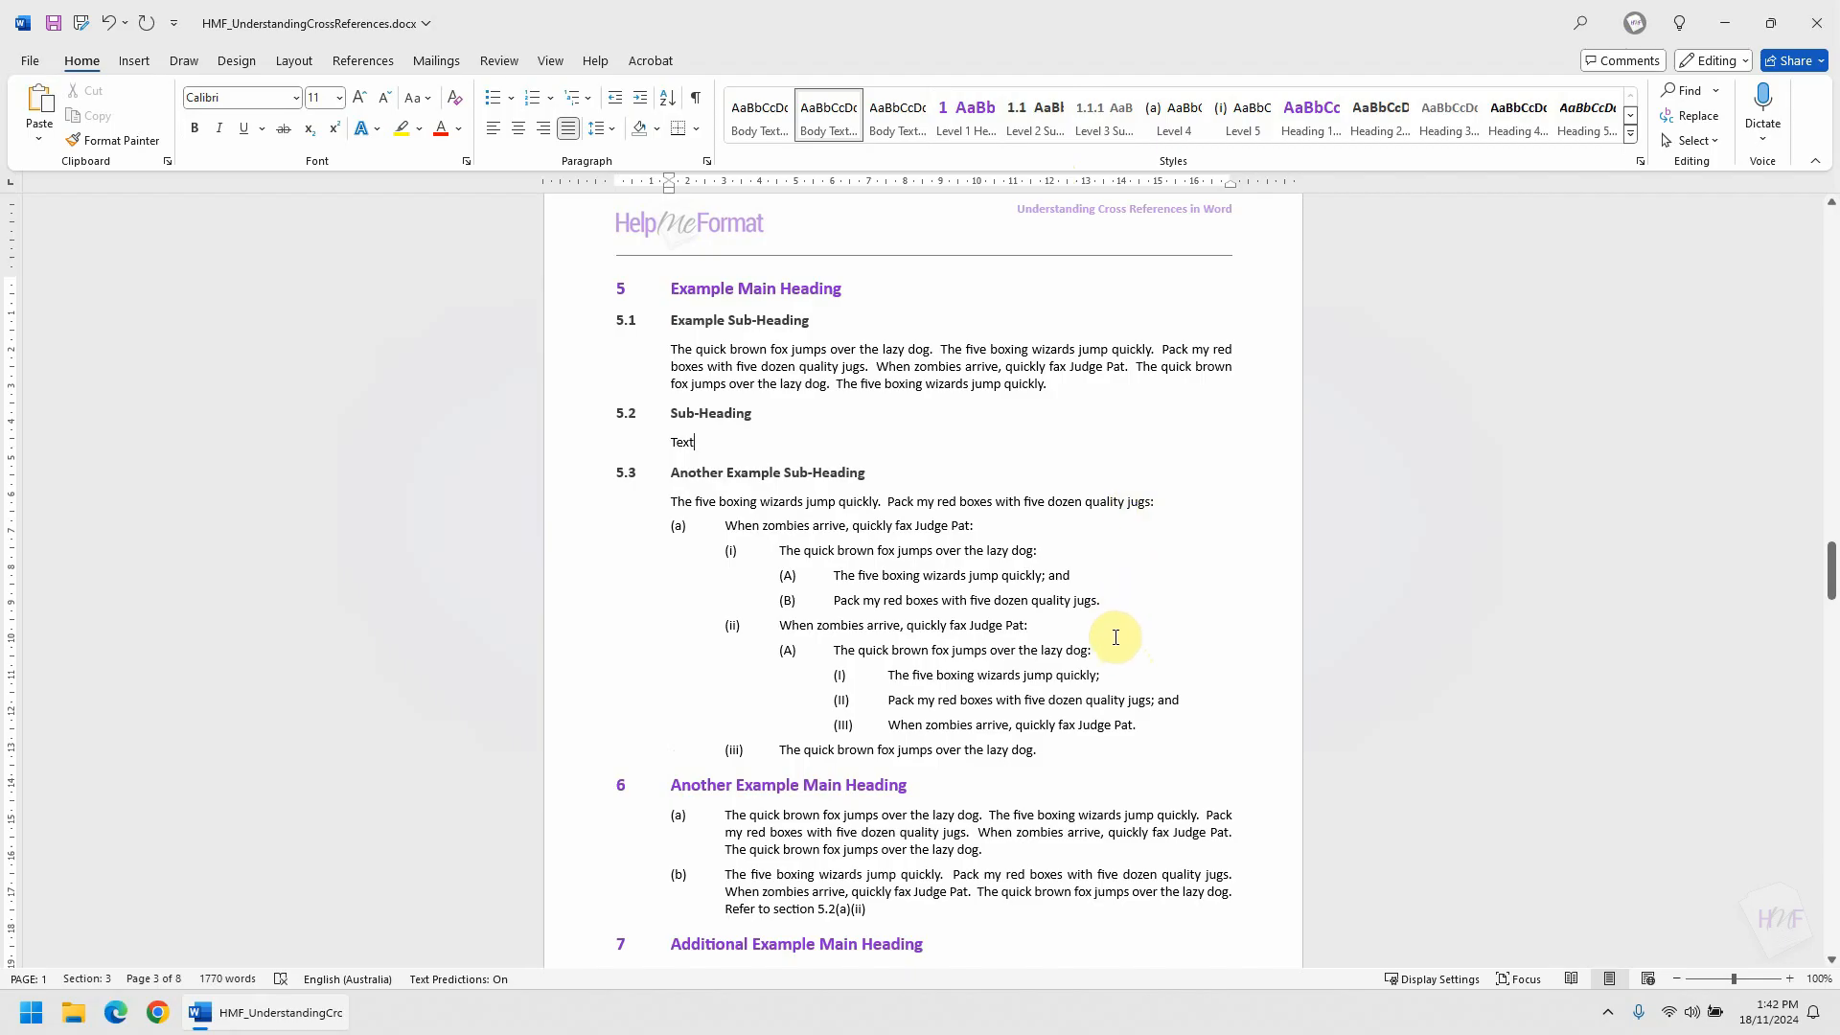
Add a Level 5 item reading "Text" after sub-item (B) in the list under Another Example Sub-Heading.
click(1102, 599)
key(Return)
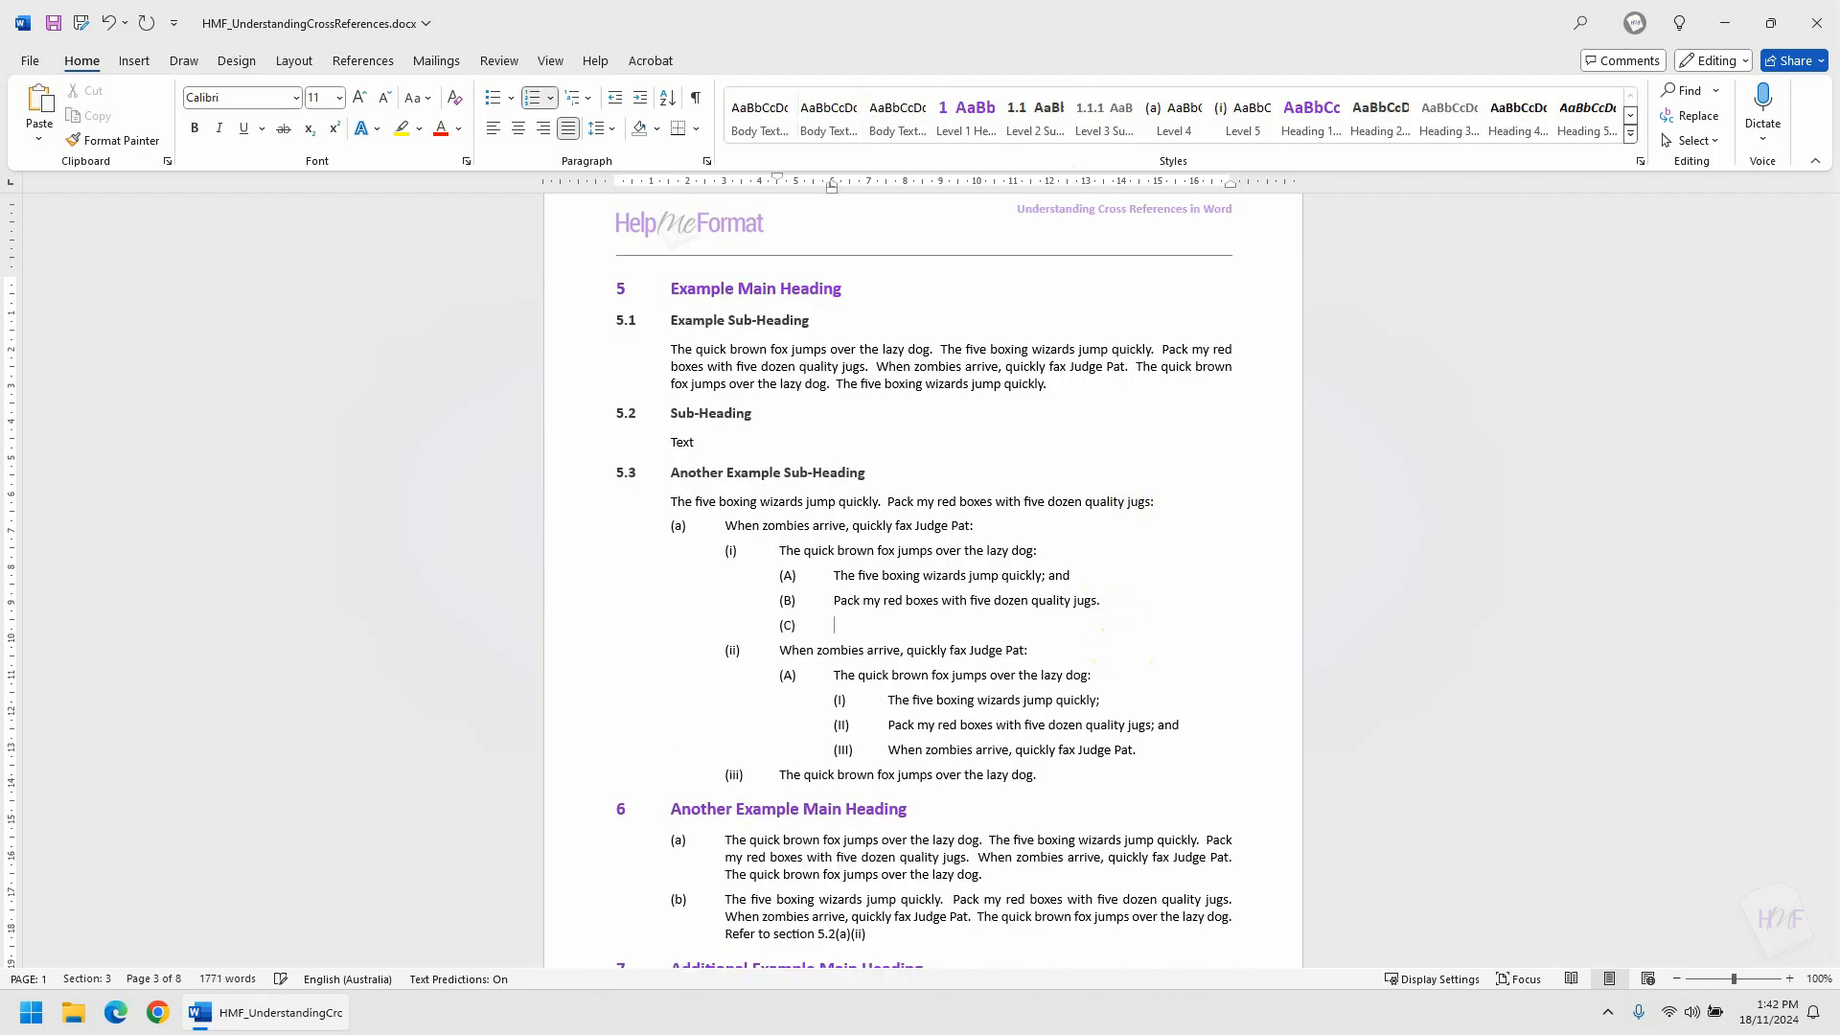
key(shift+Tab)
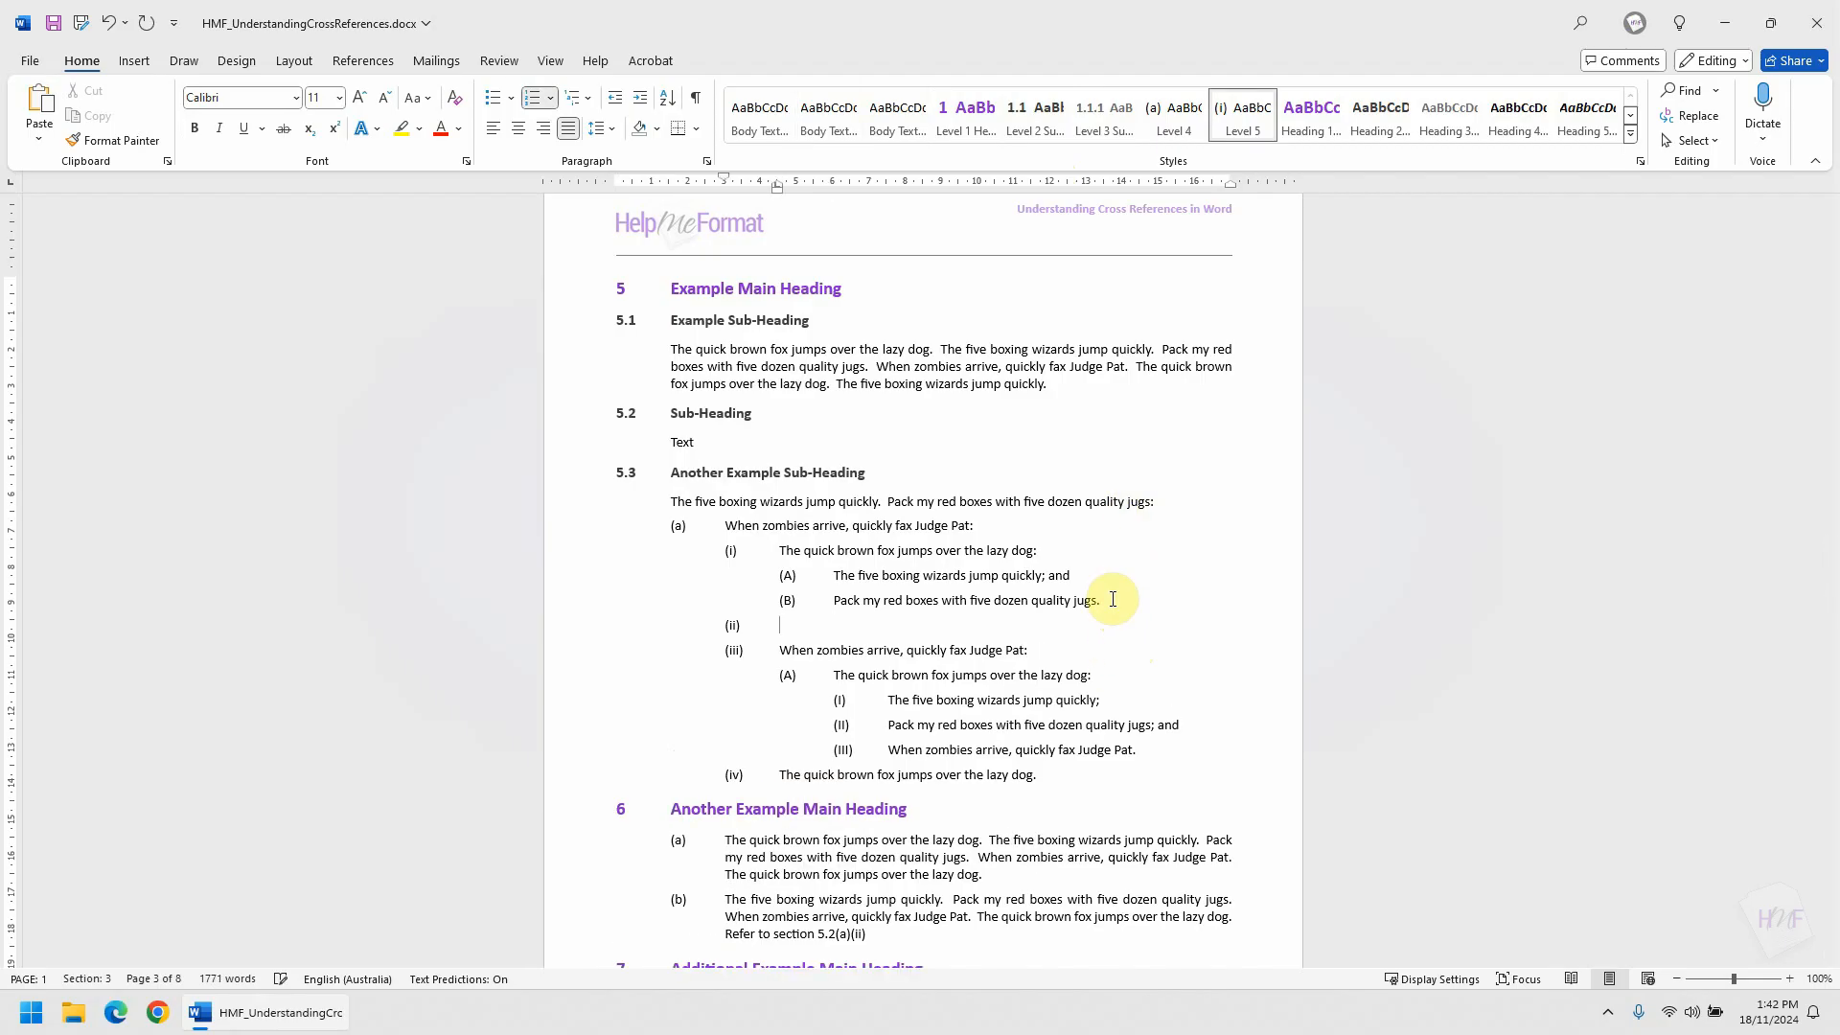
text(Text)
Update the cross-reference fields through the print preview, return to the document and check the reference in paragraph (b).
key(ctrl+p)
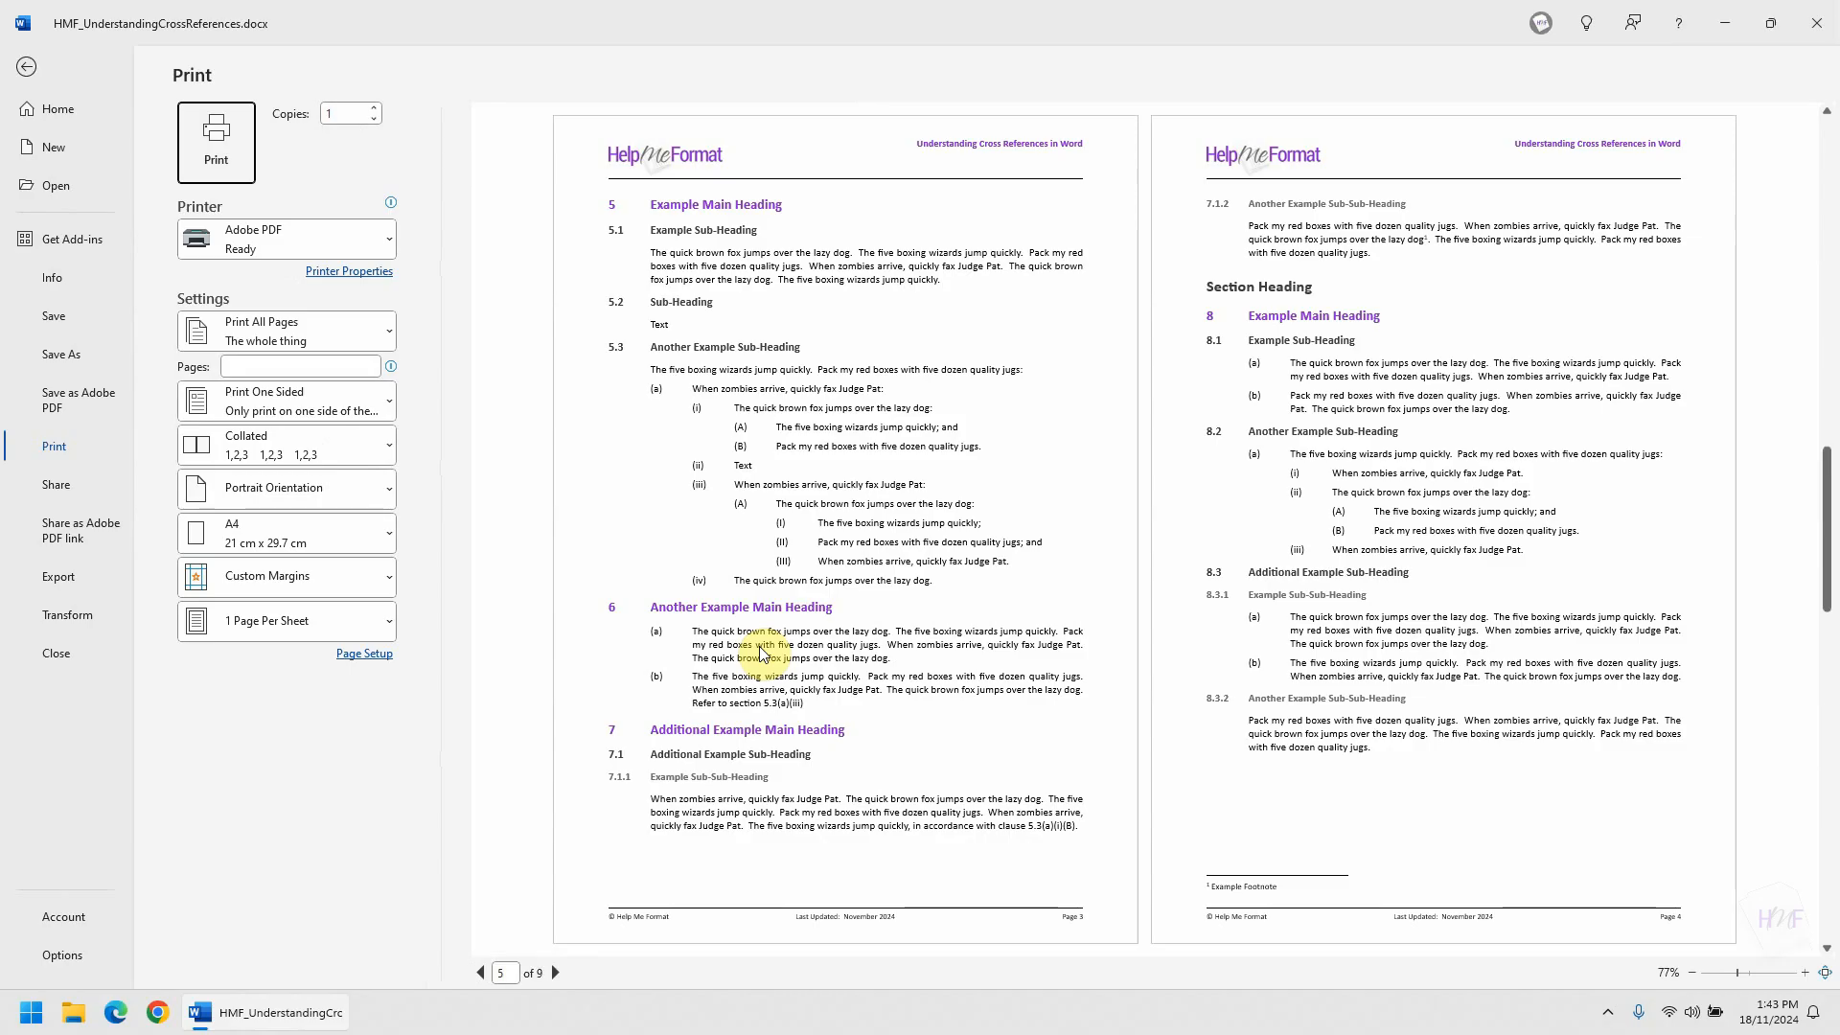
key(Escape)
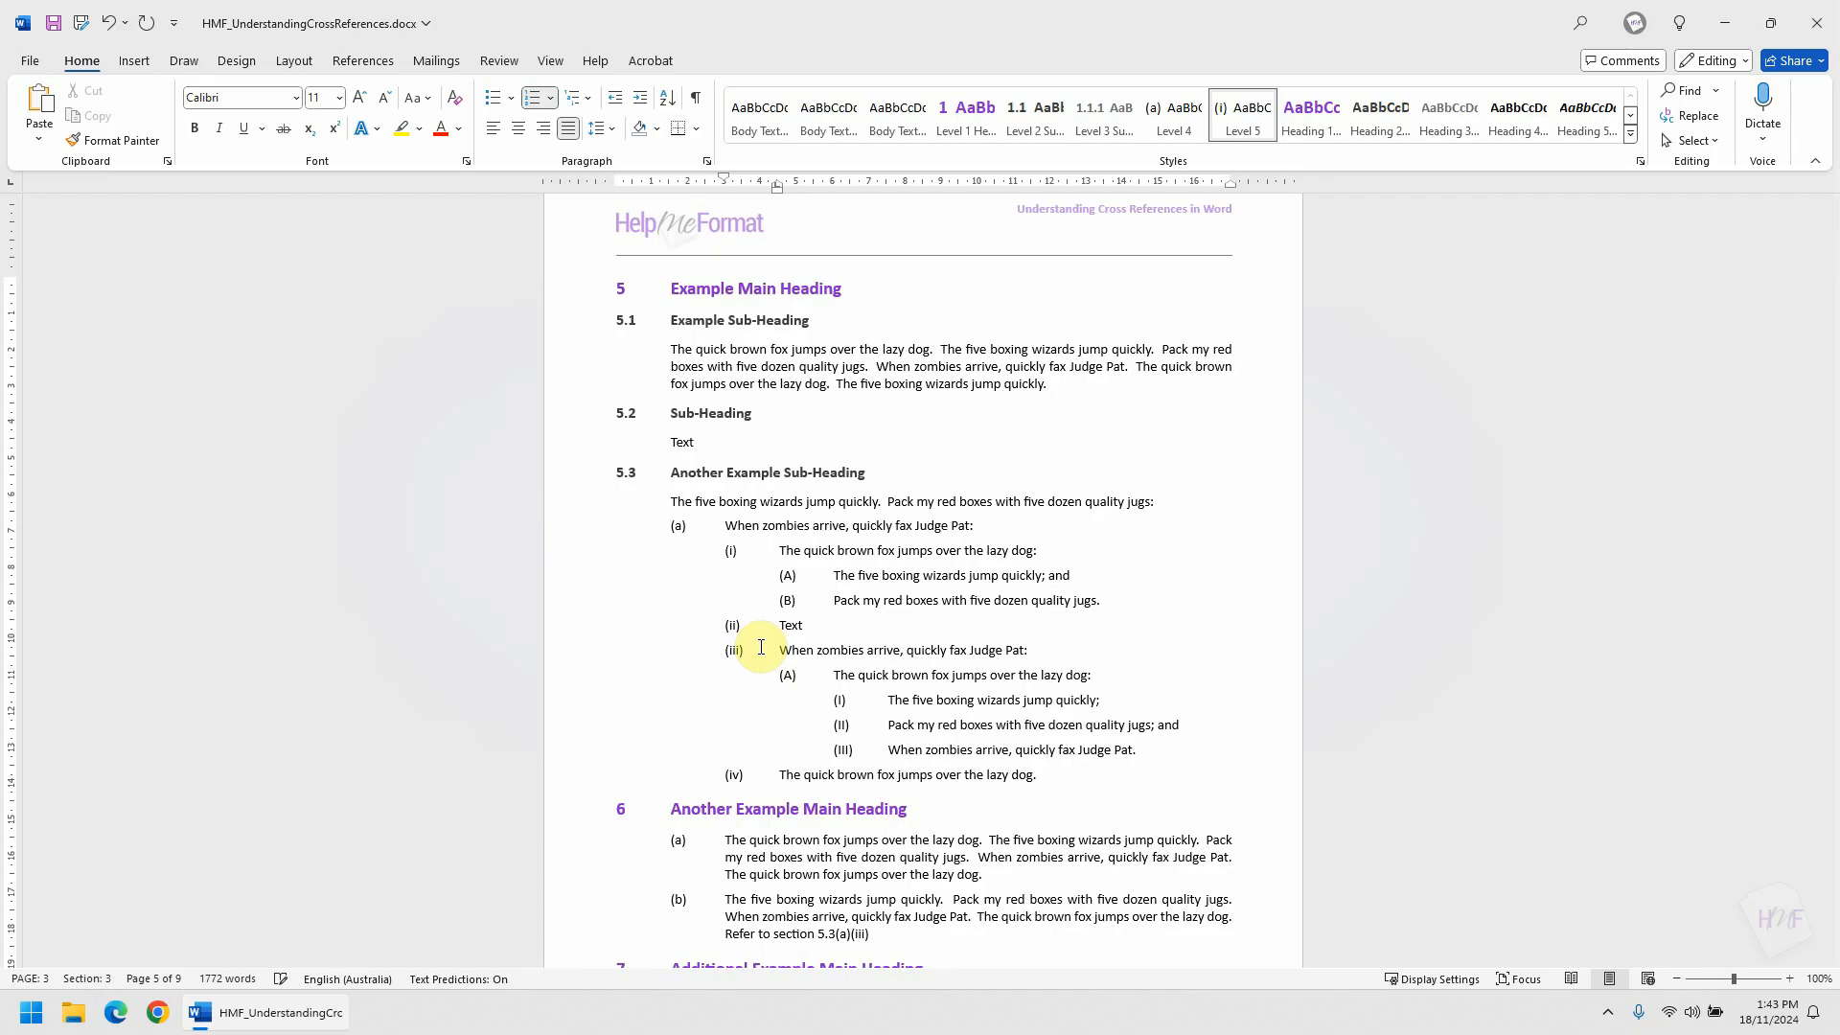
click(839, 934)
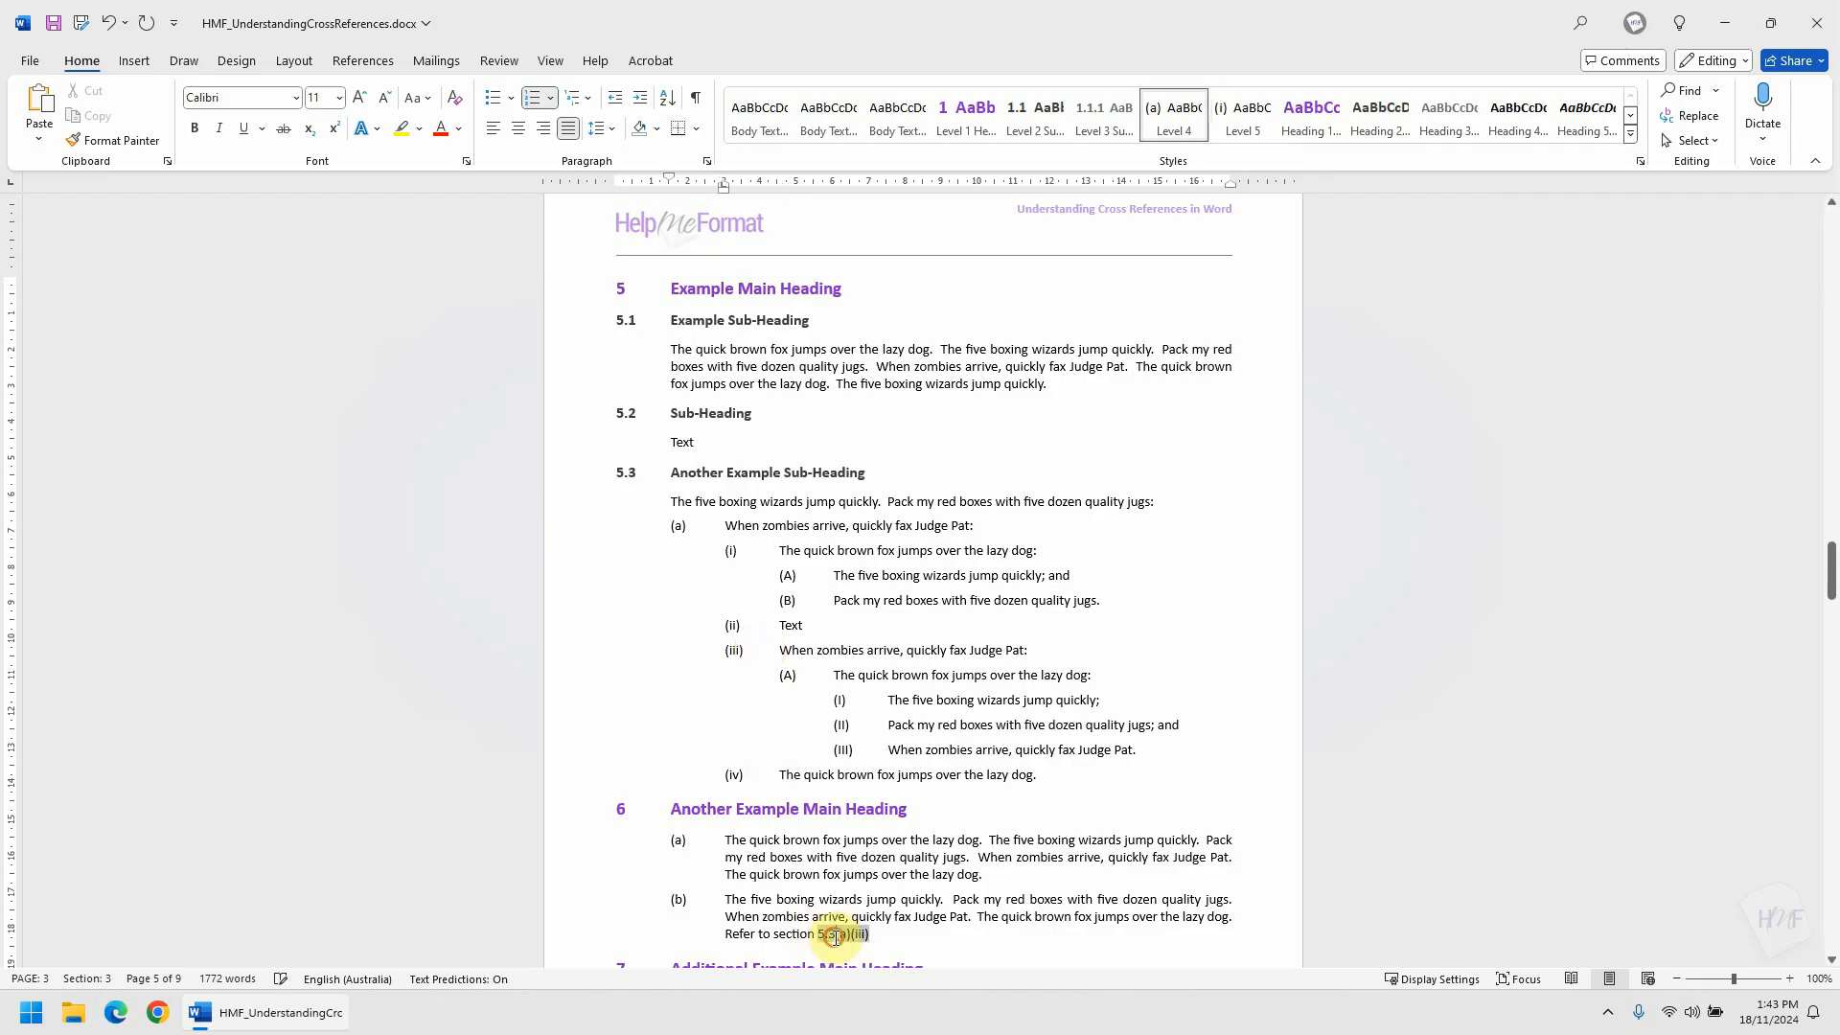
click(883, 934)
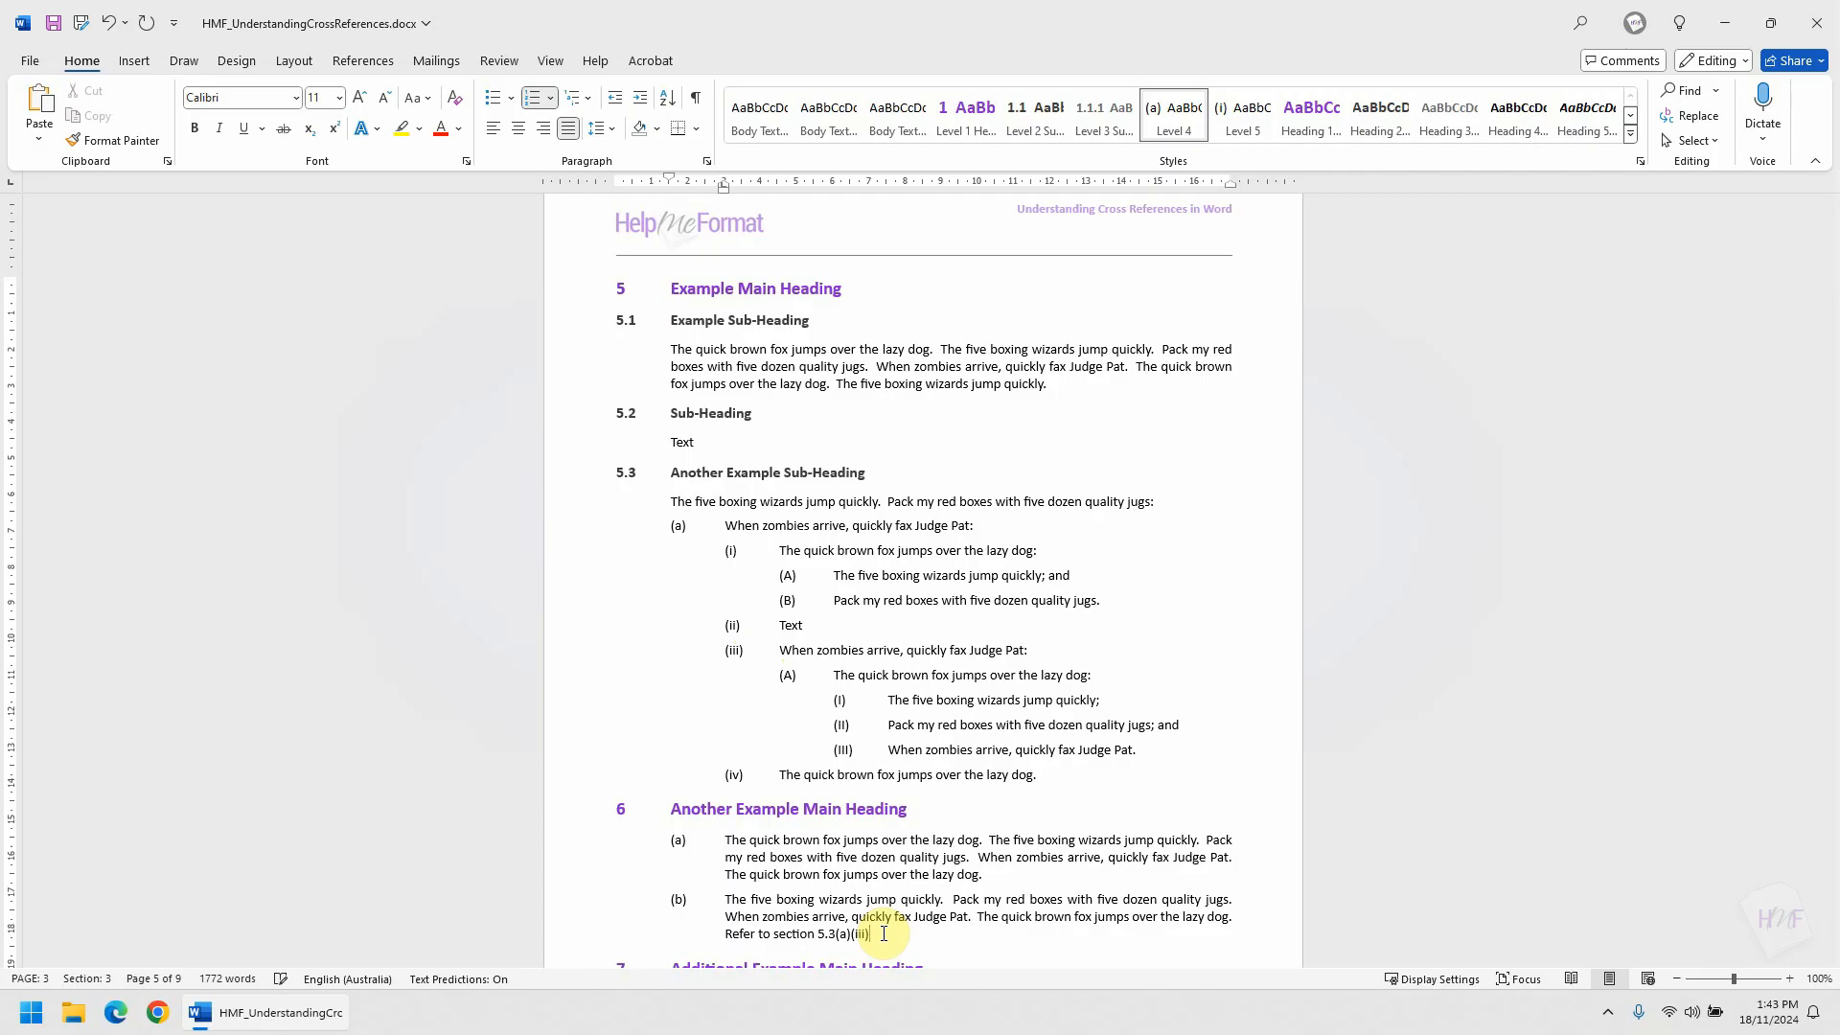
Add a Level 1 heading "Main Heading" with the body paragraph "Text" before Example Main Heading.
scroll(880, 932, up, 4)
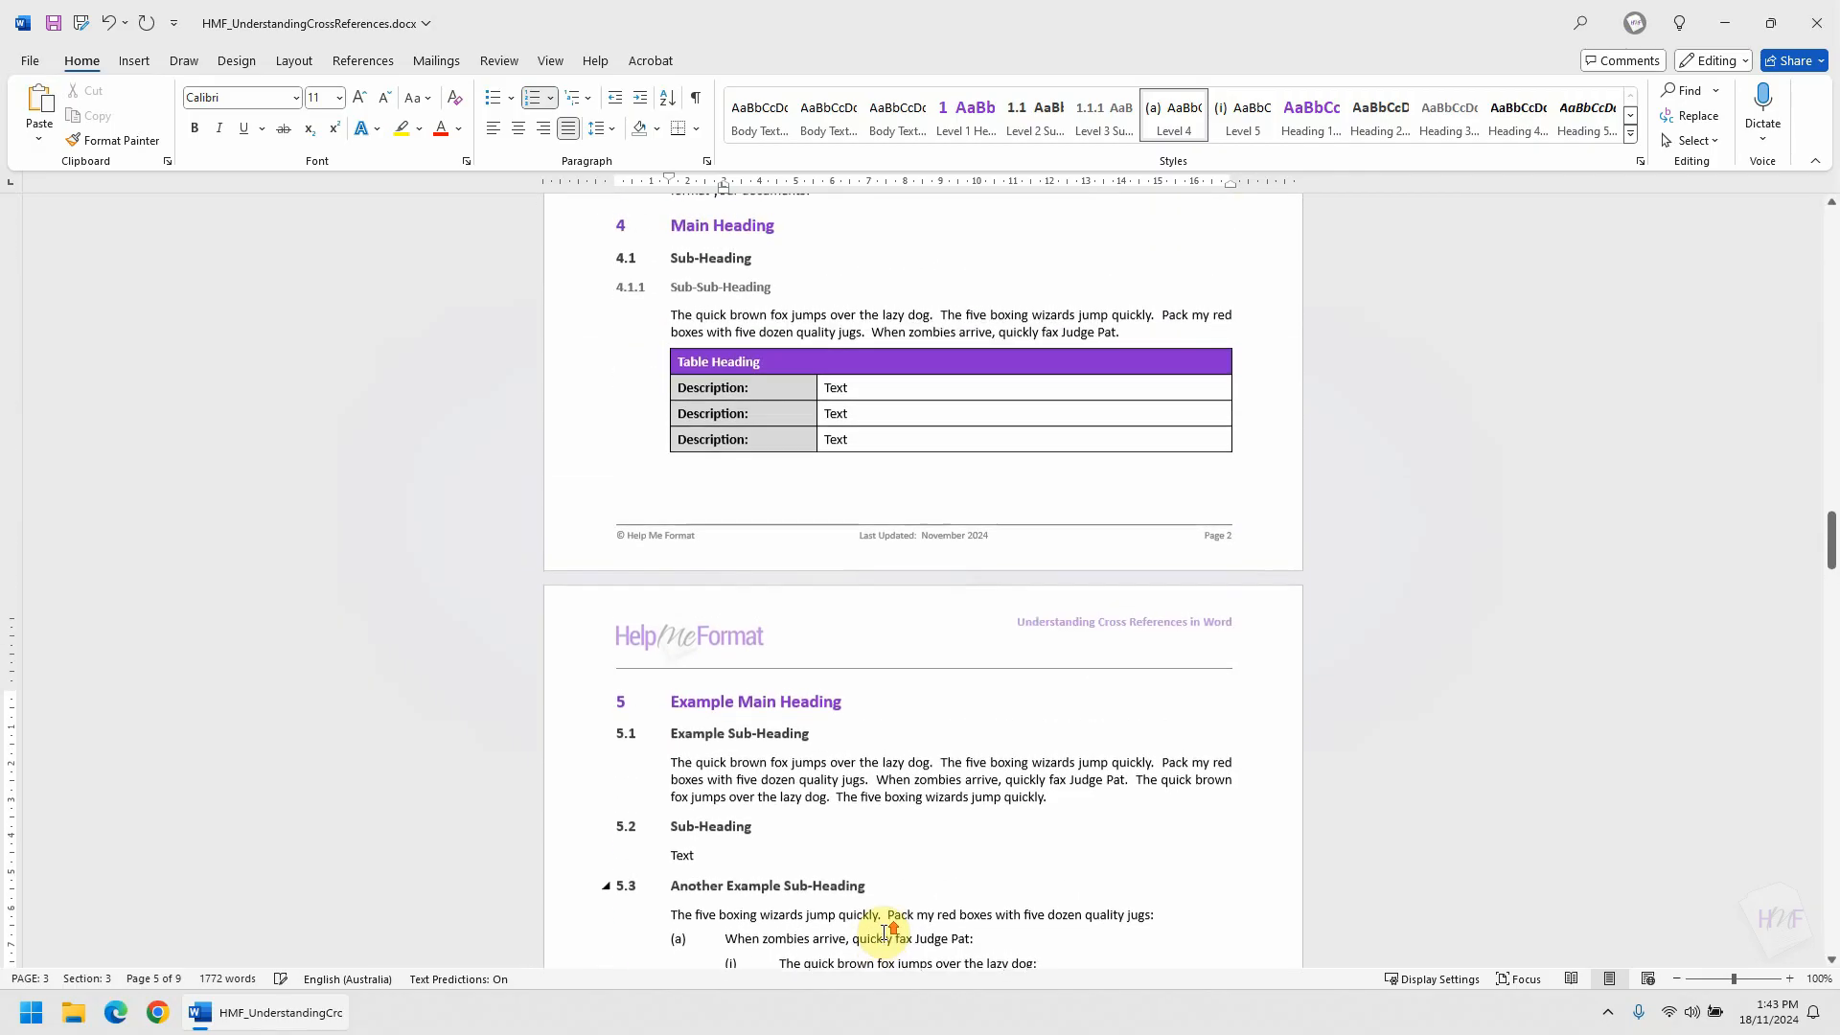
click(801, 469)
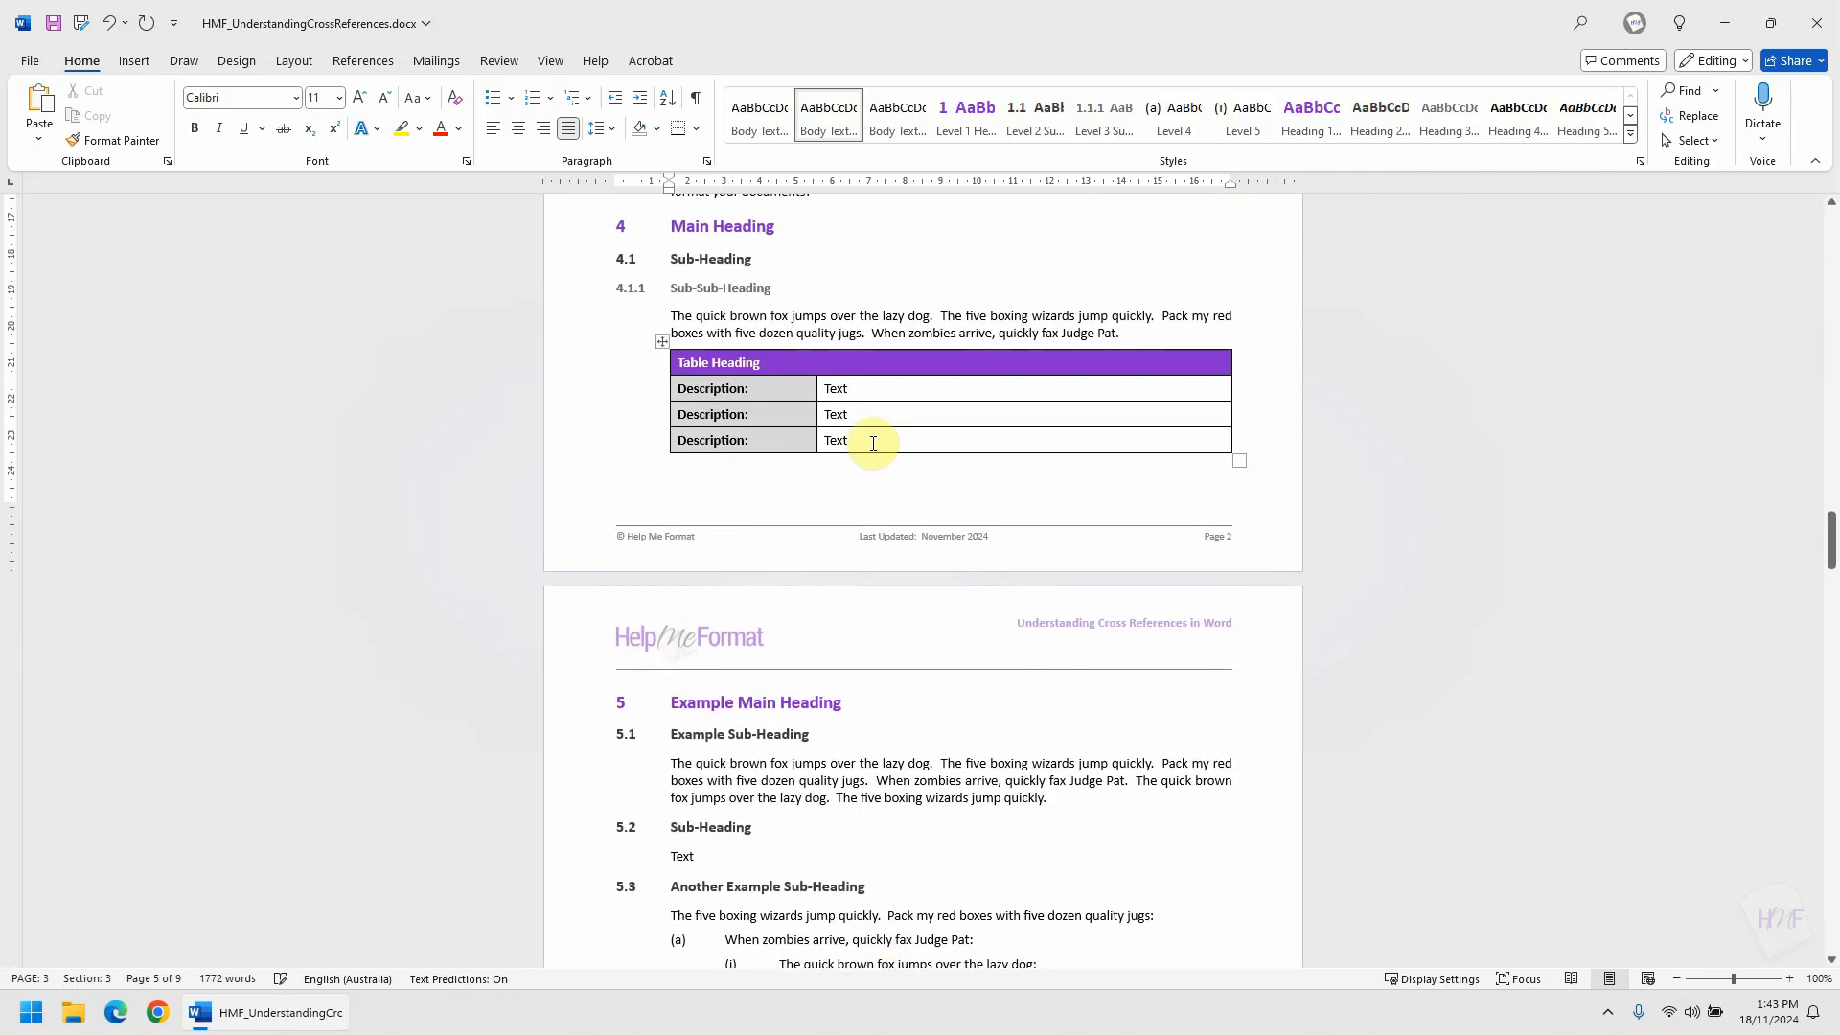
click(973, 119)
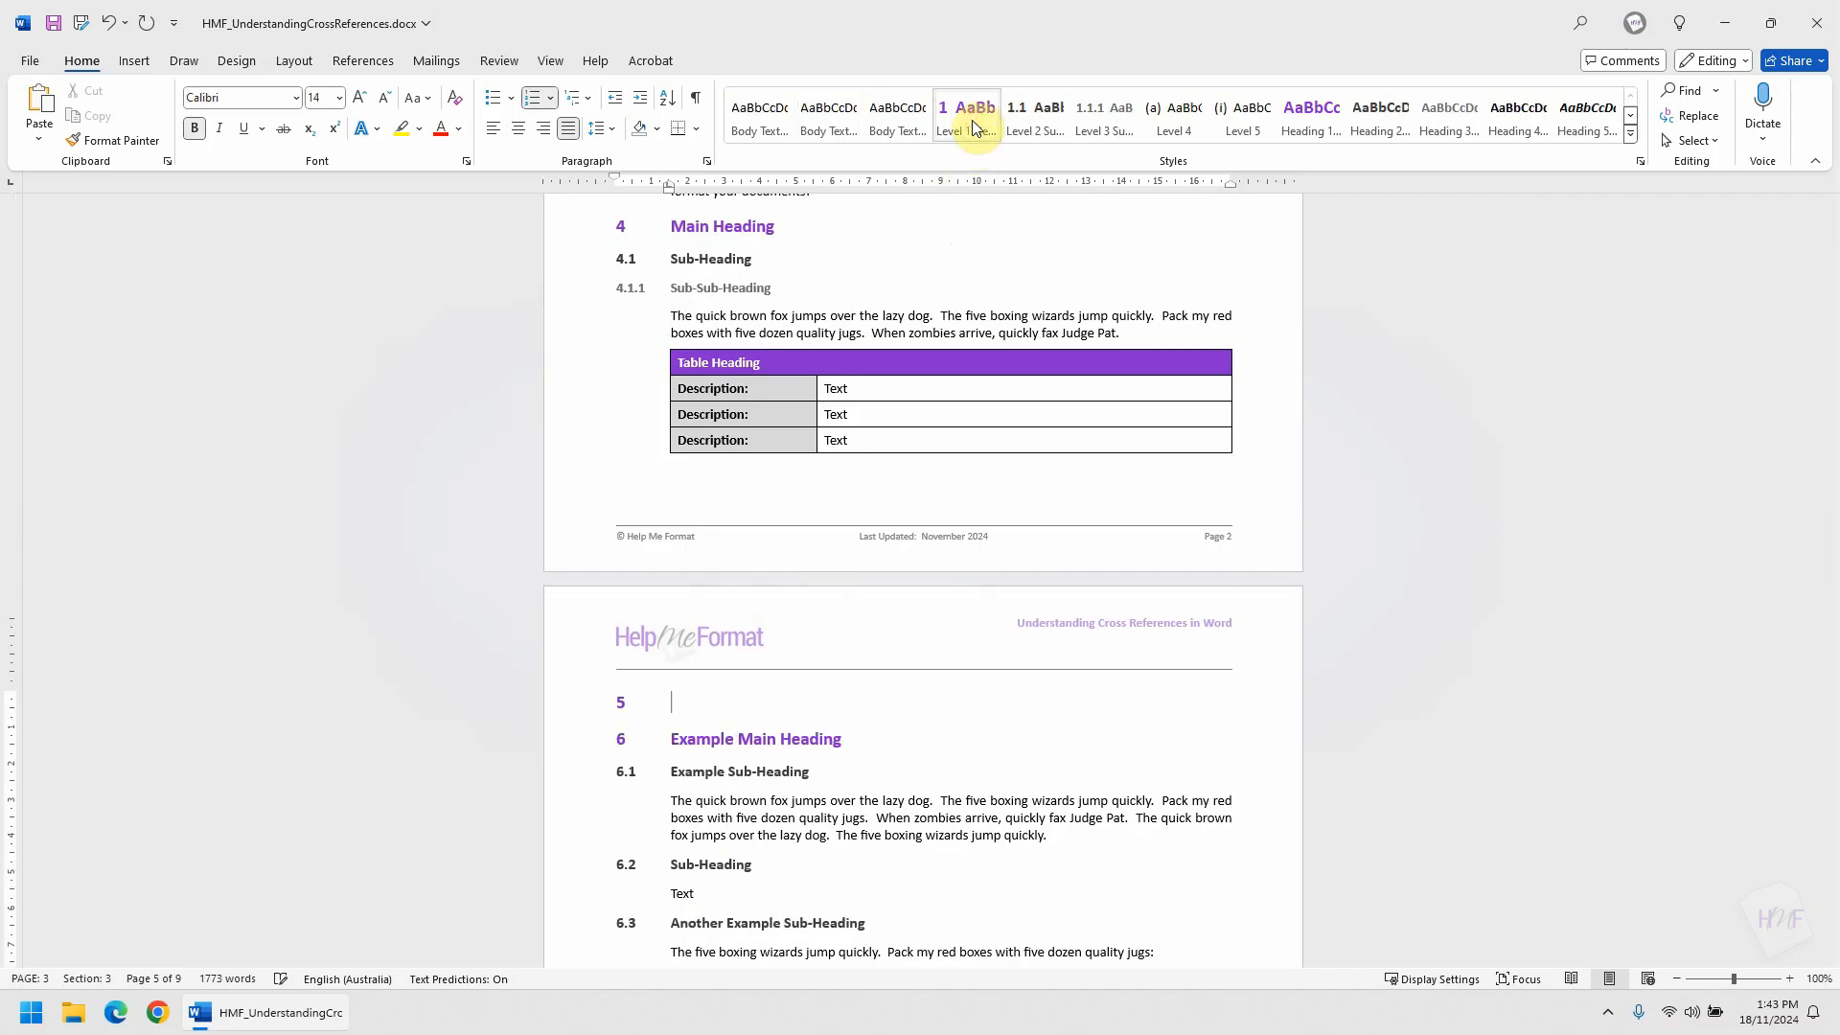
text(Main Heading)
key(Return)
text(Text)
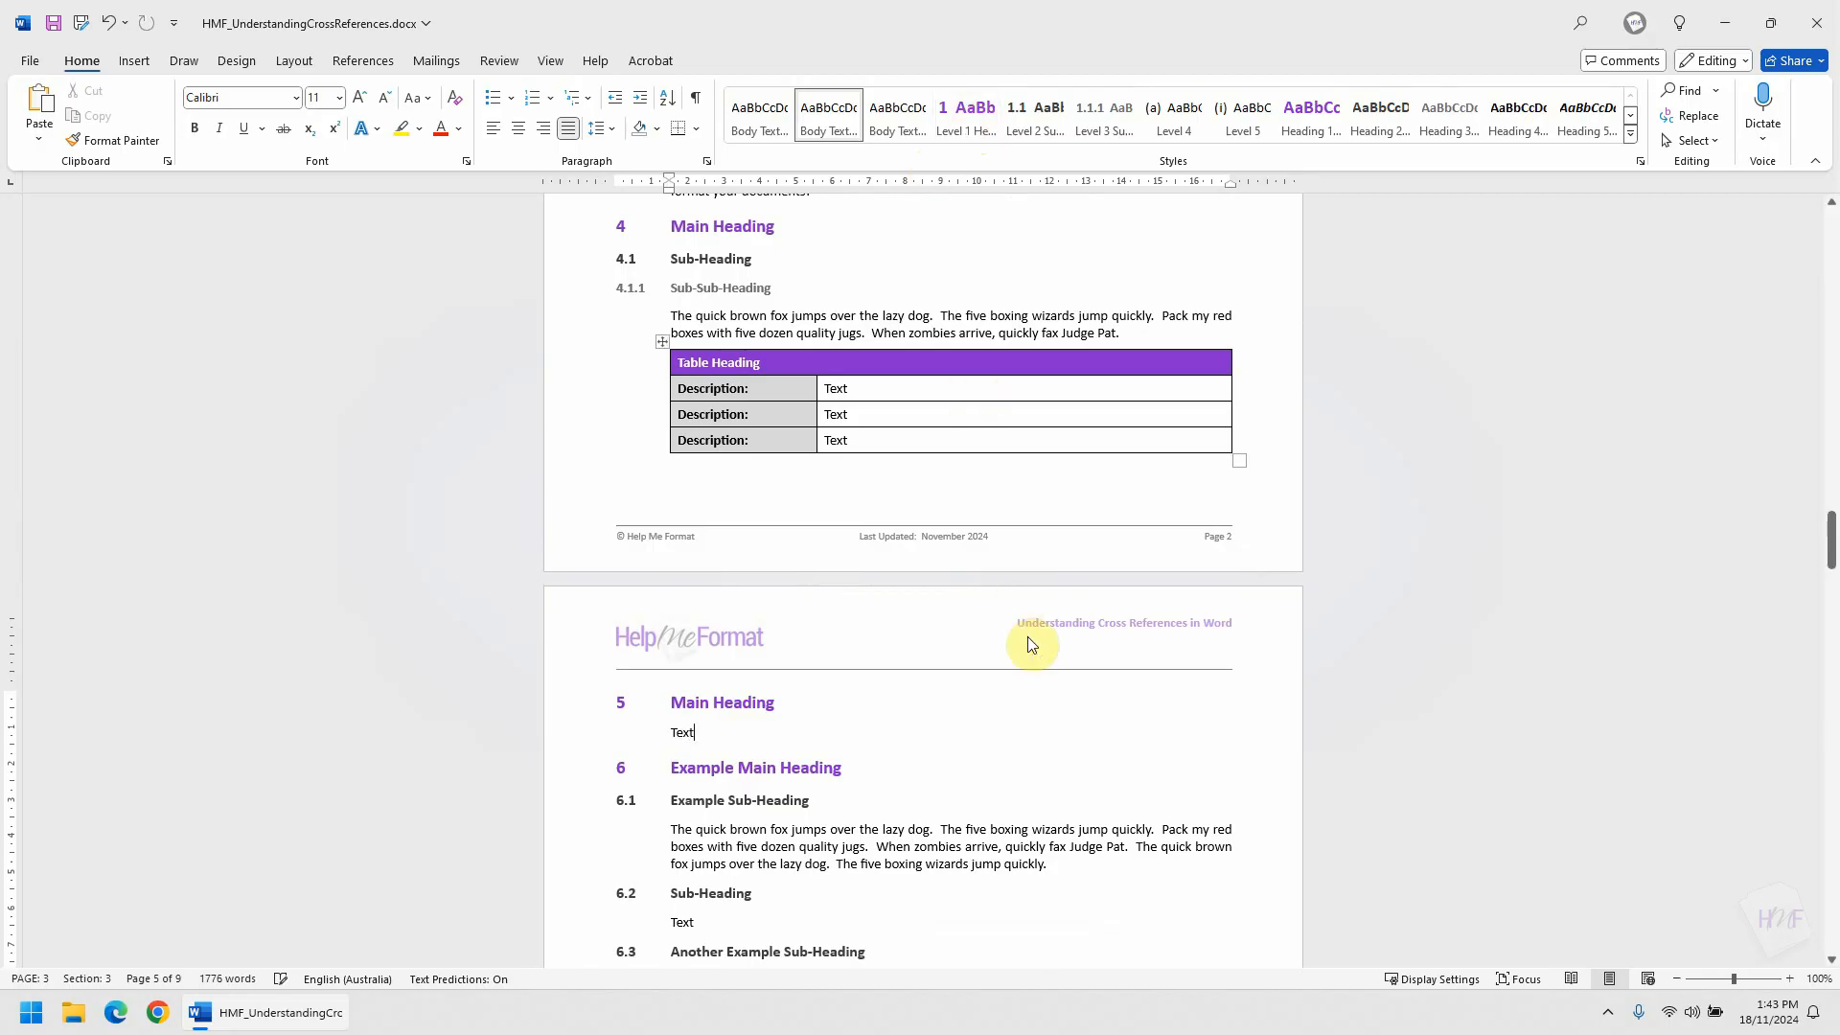
Update all fields in the whole document, choosing to update the entire table of contents.
scroll(1032, 639, down, 6)
scroll(1032, 640, down, 2)
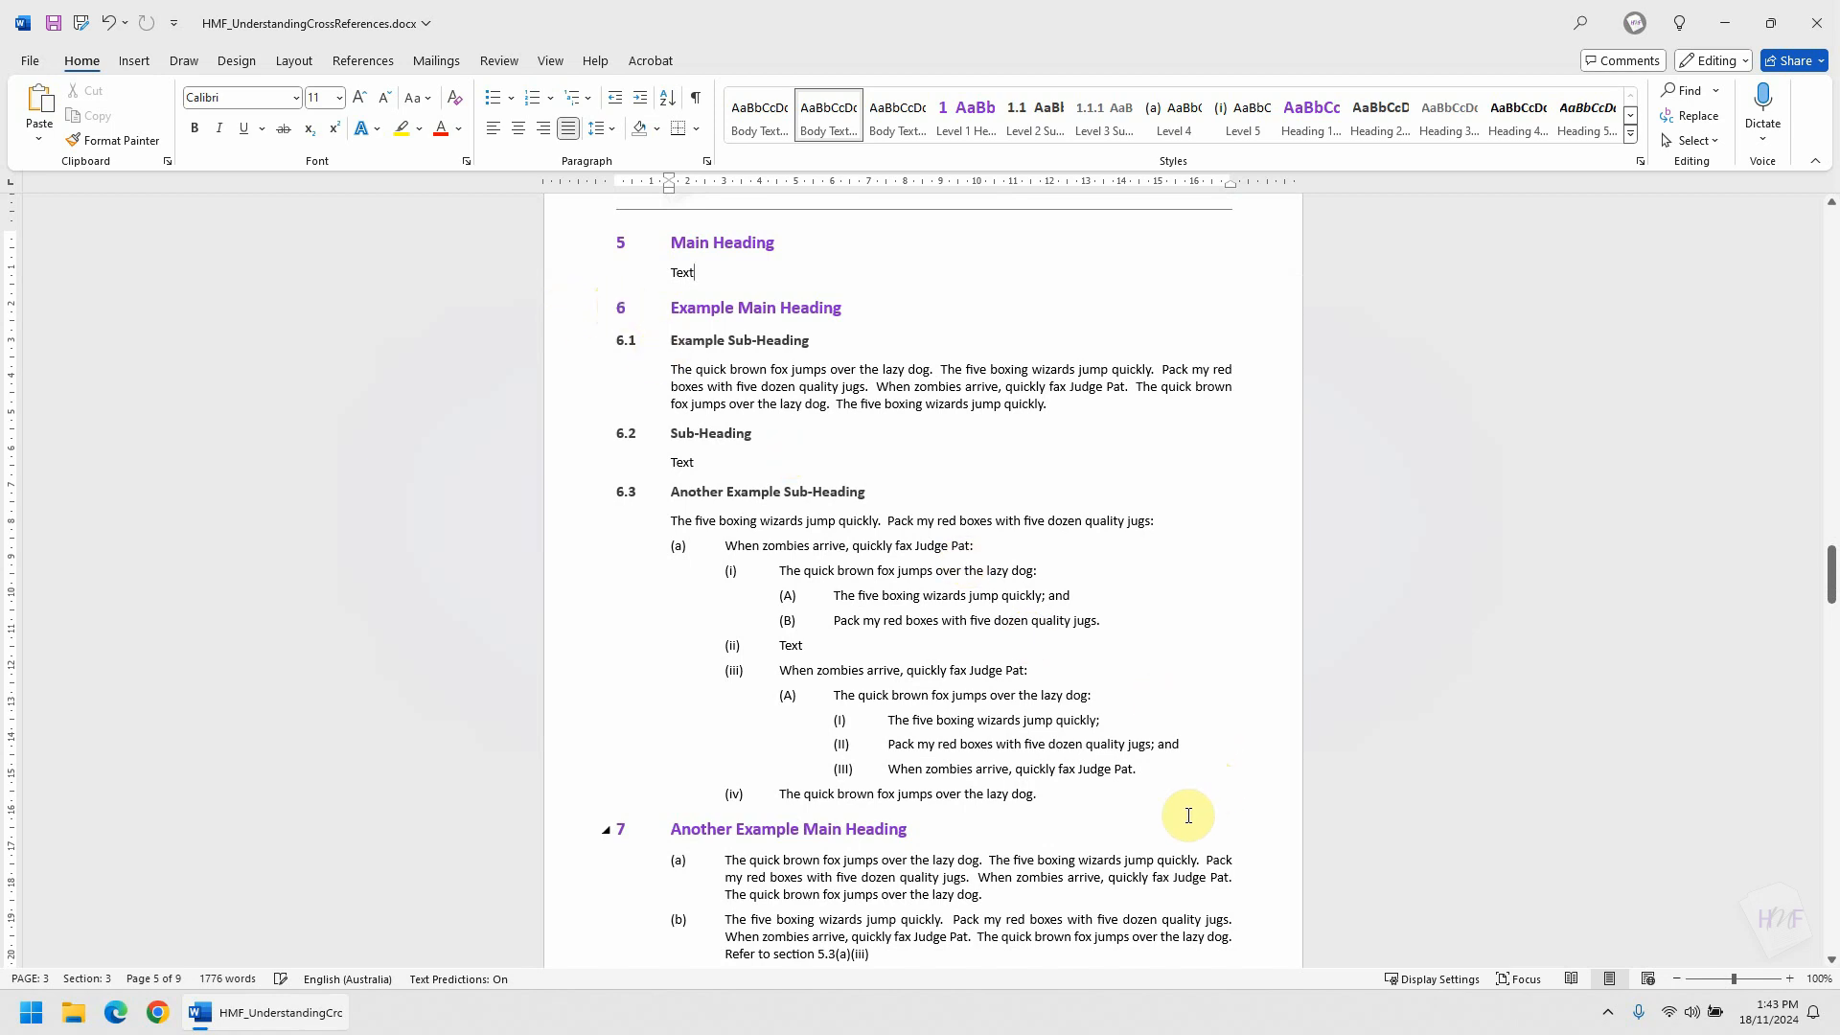
key(ctrl+a)
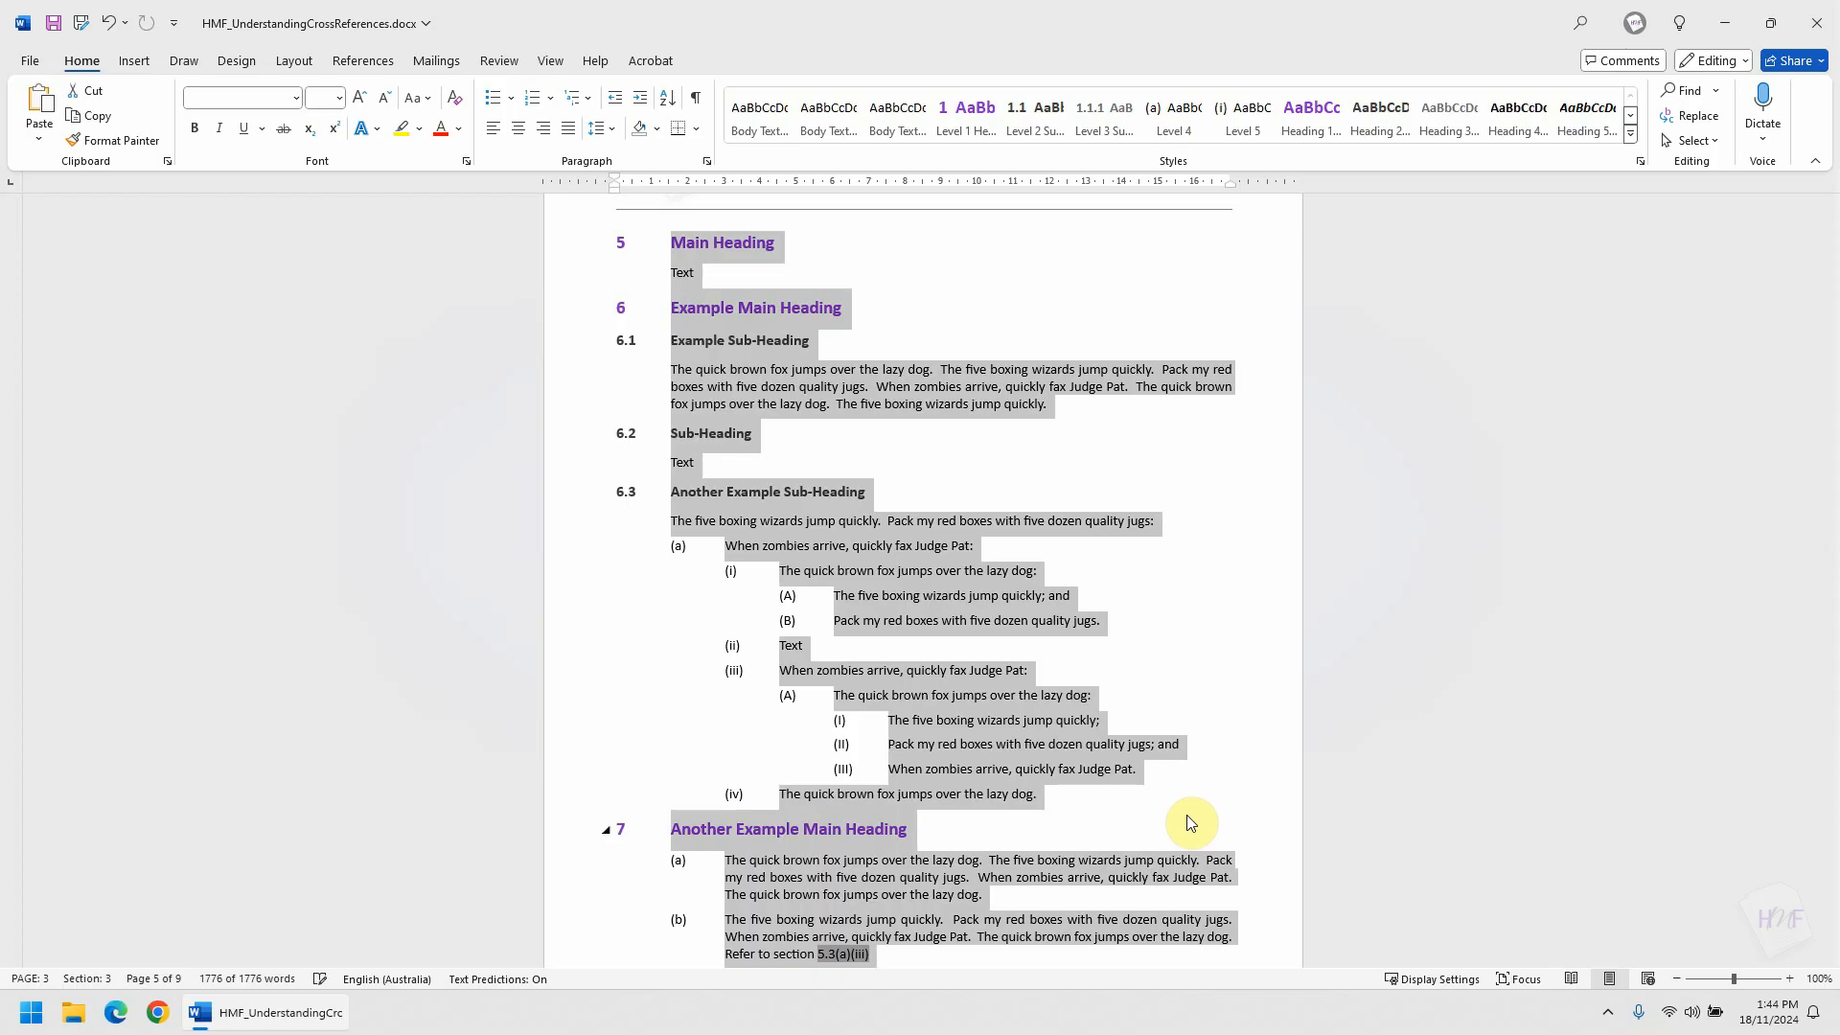
key(F9)
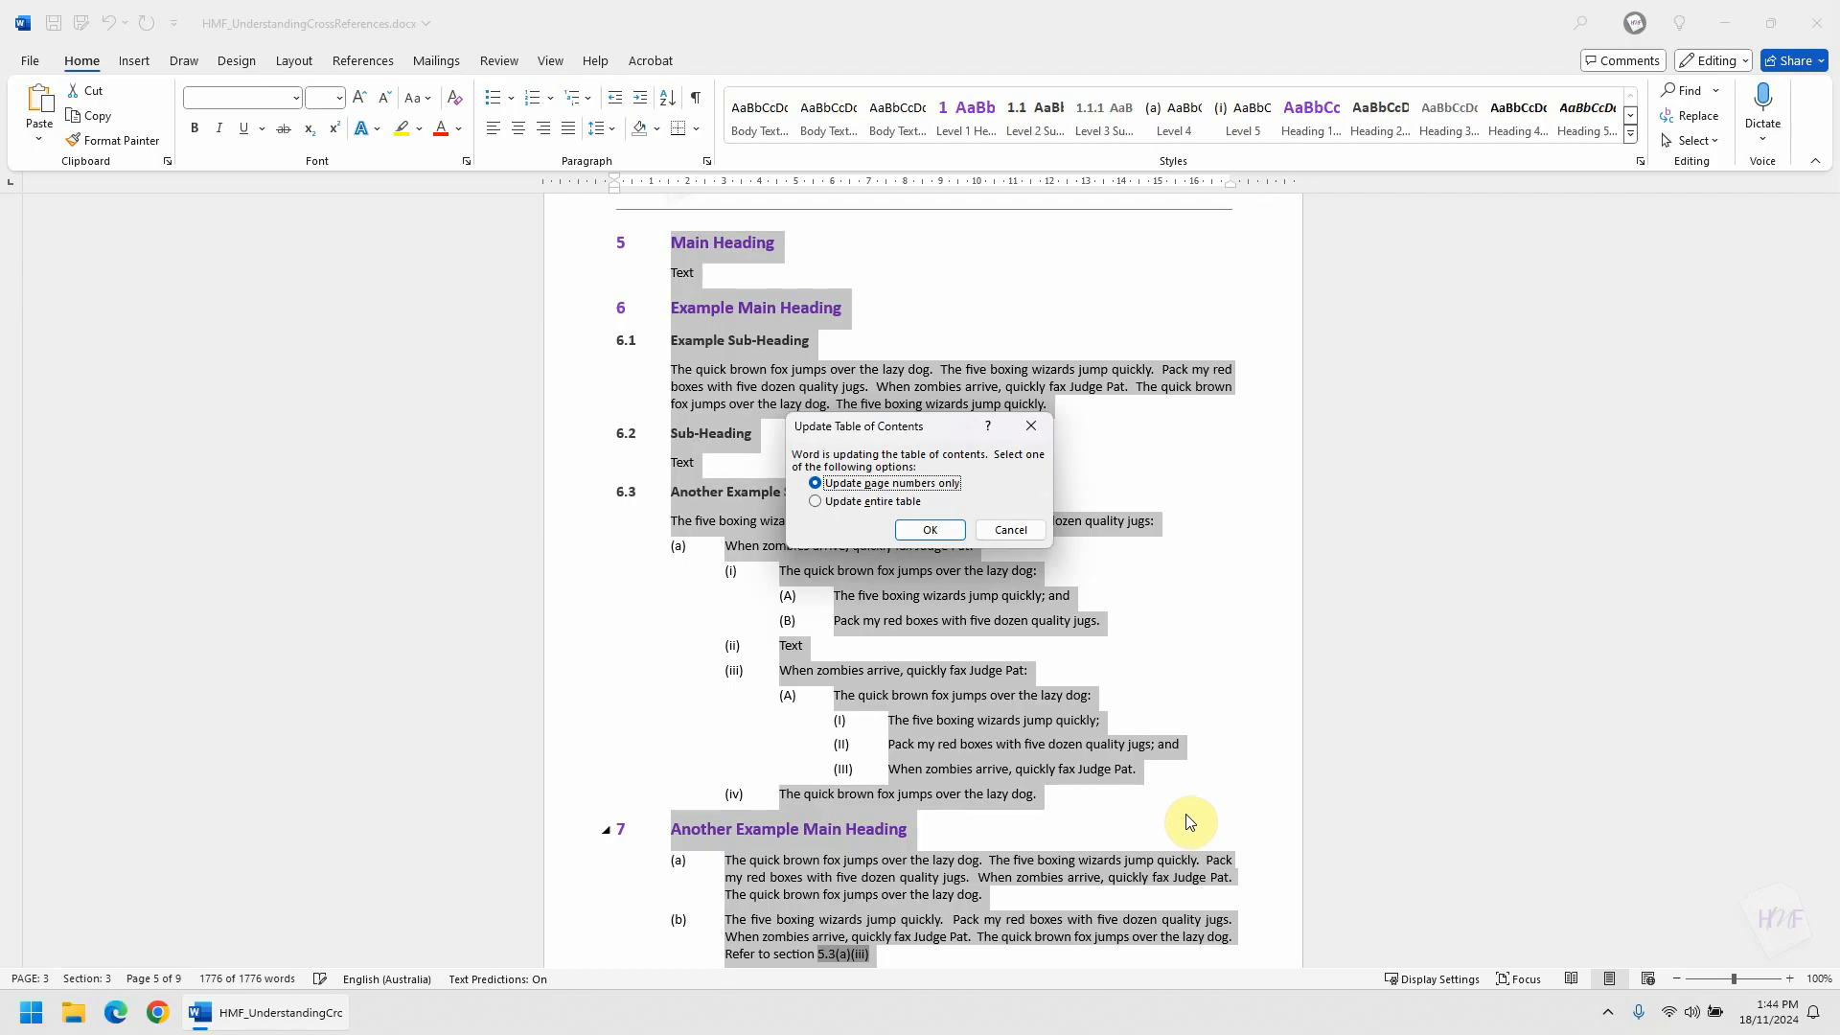
click(878, 498)
click(944, 533)
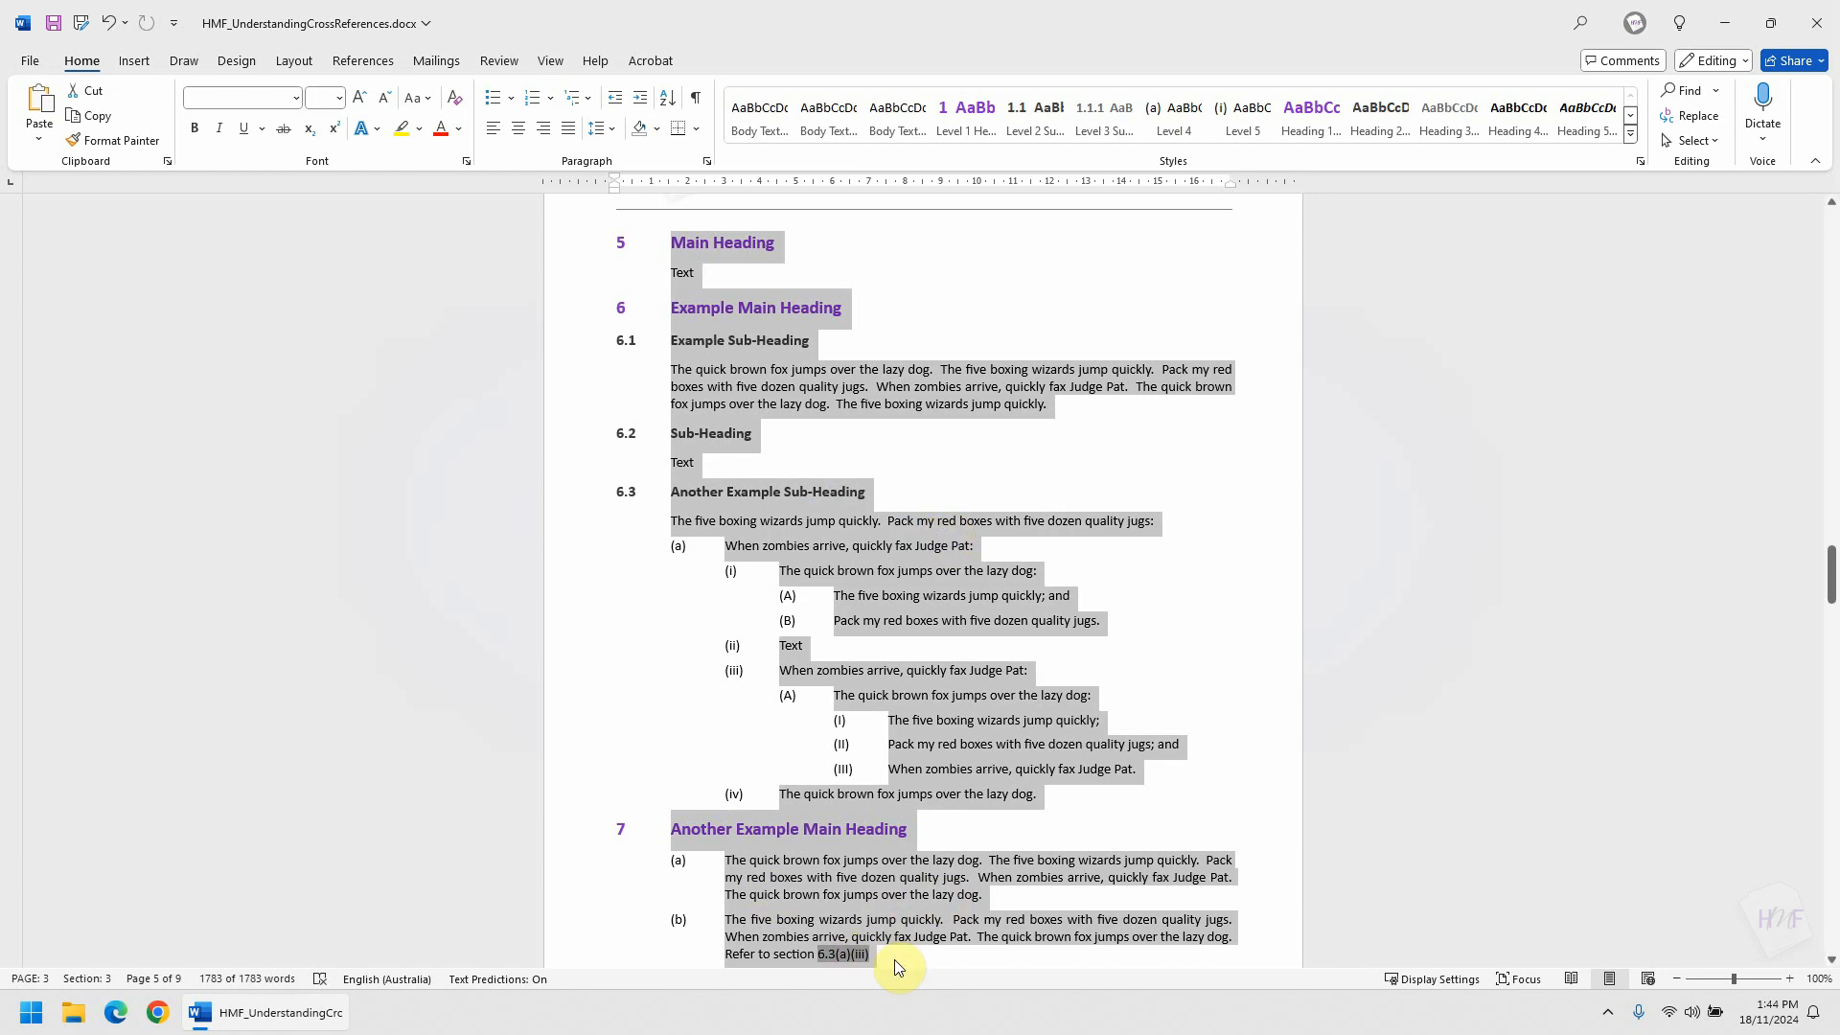
click(896, 963)
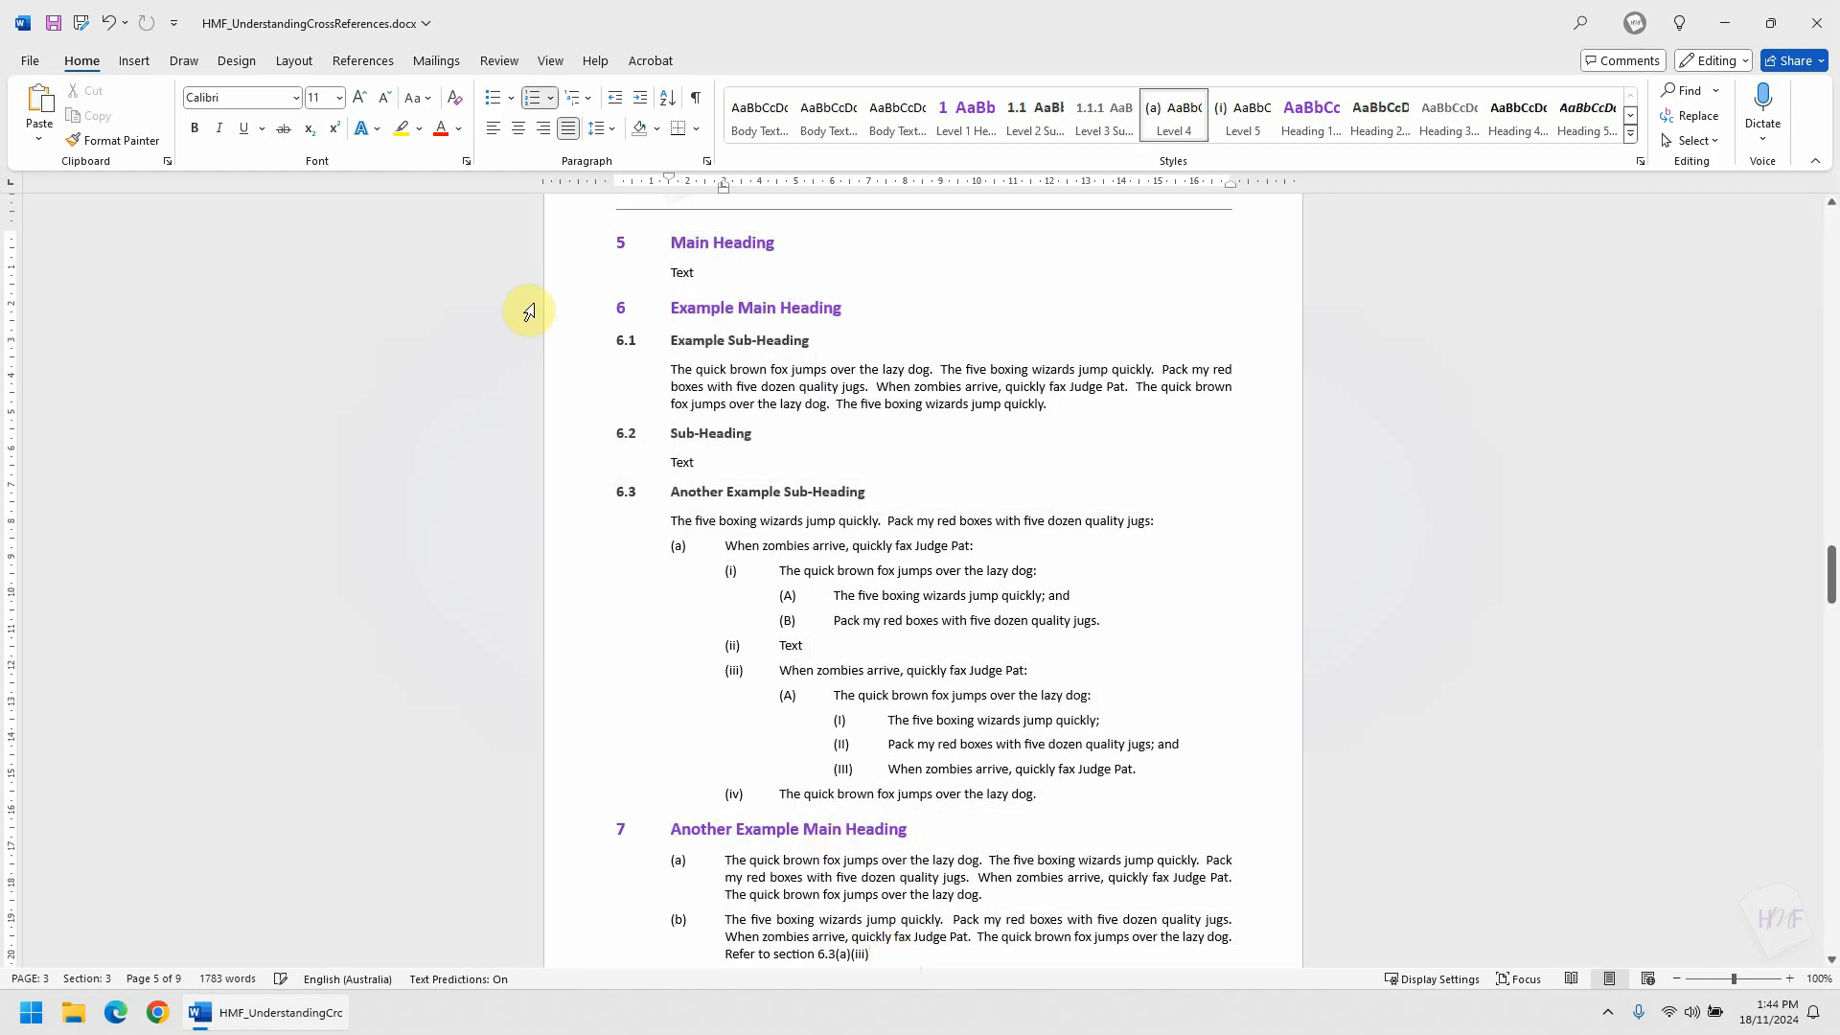
Add the Cross-reference command to the Quick Access Toolbar.
click(373, 62)
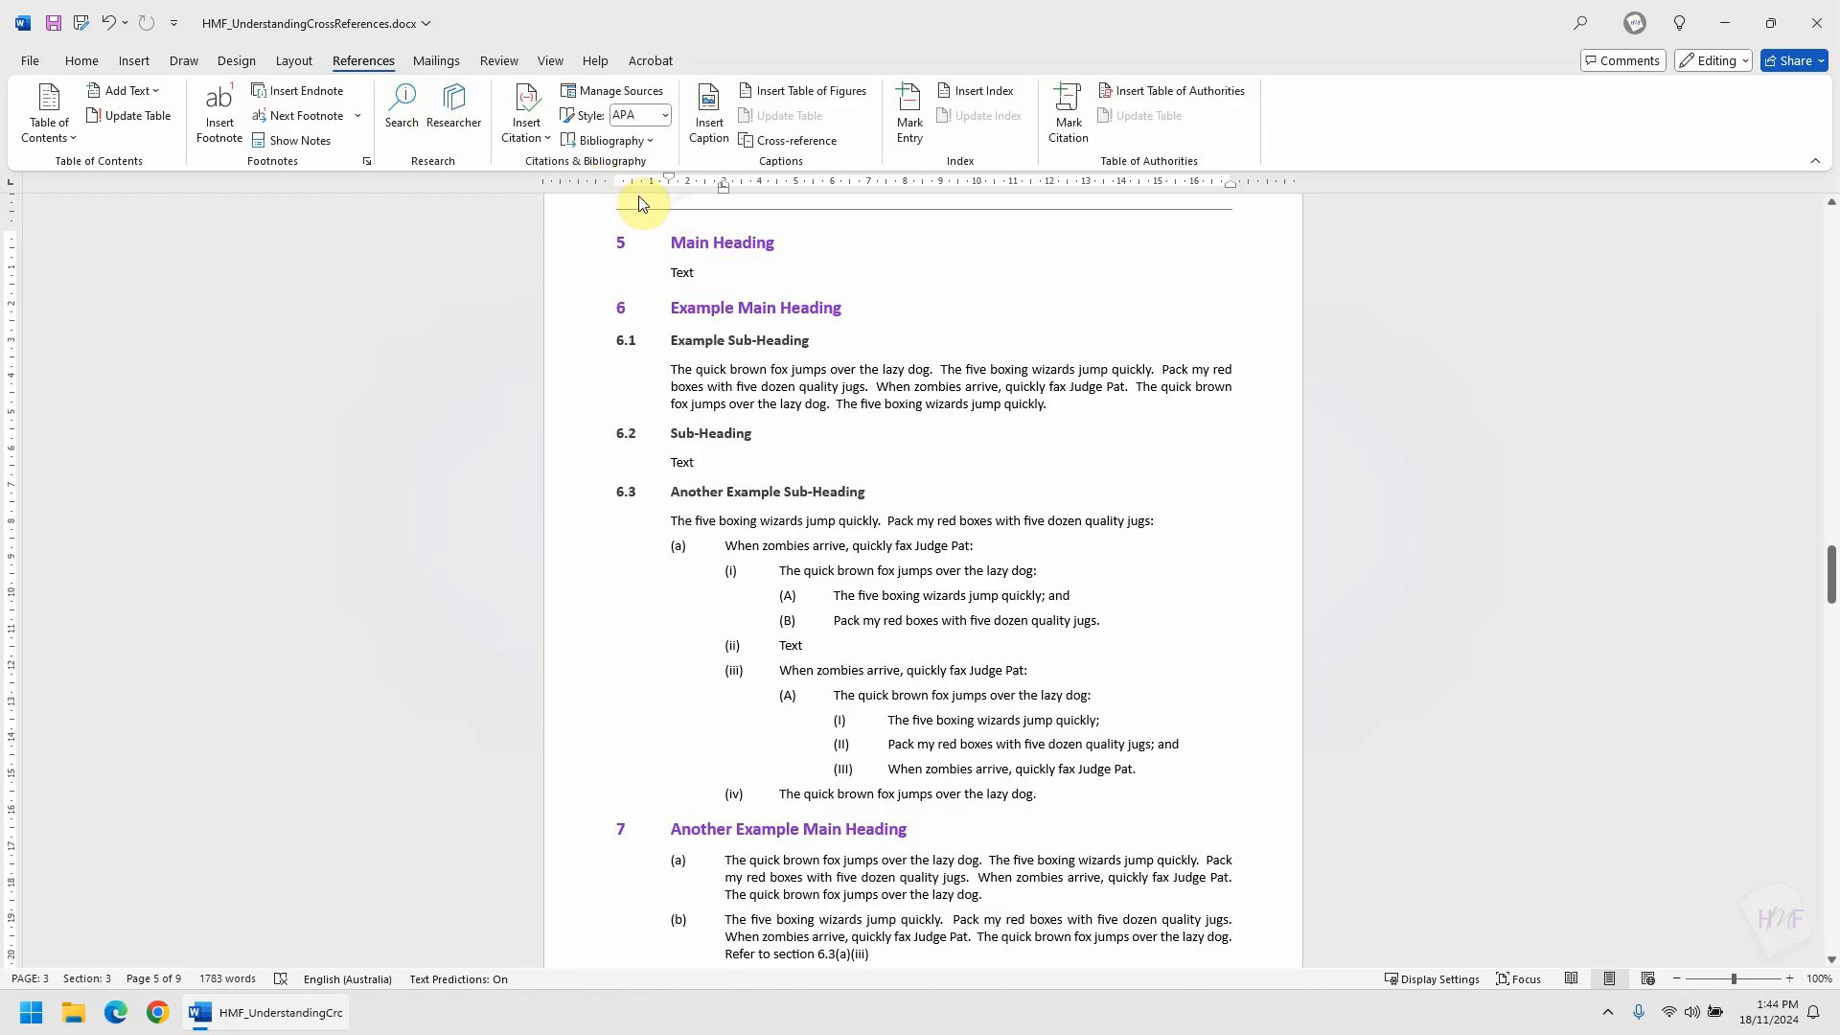
click(836, 144)
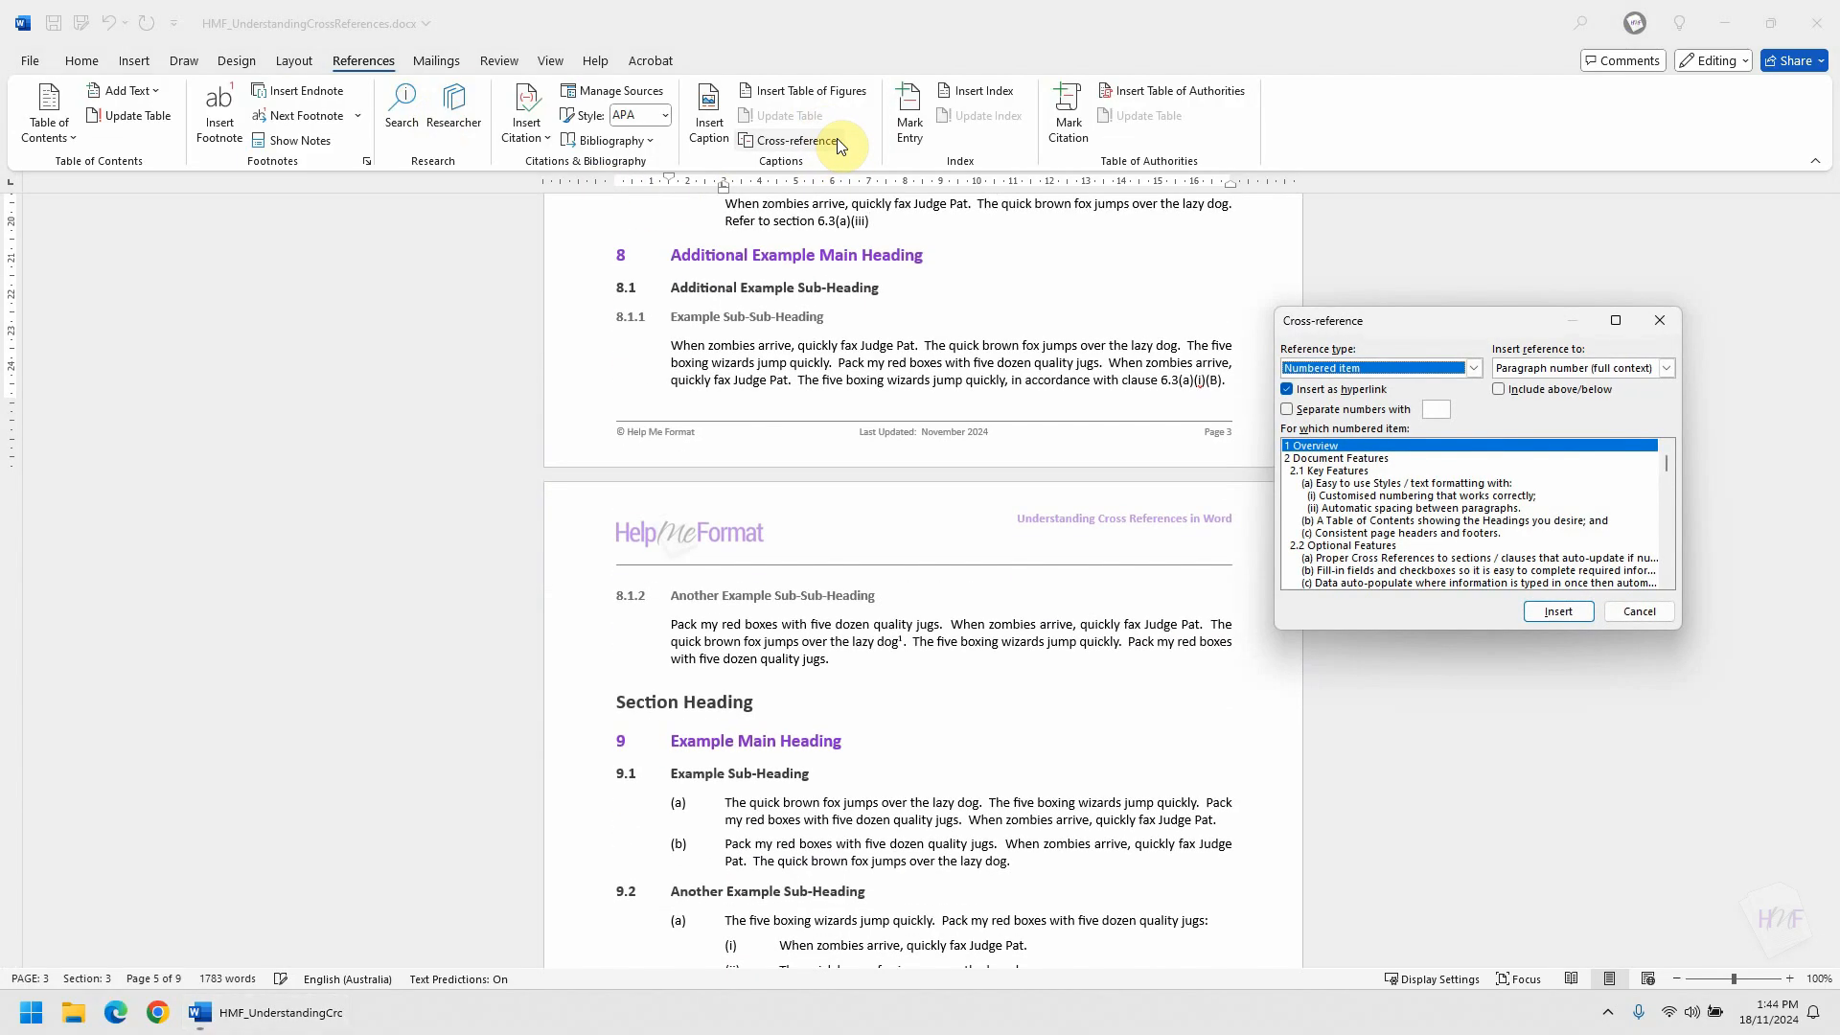
click(1659, 320)
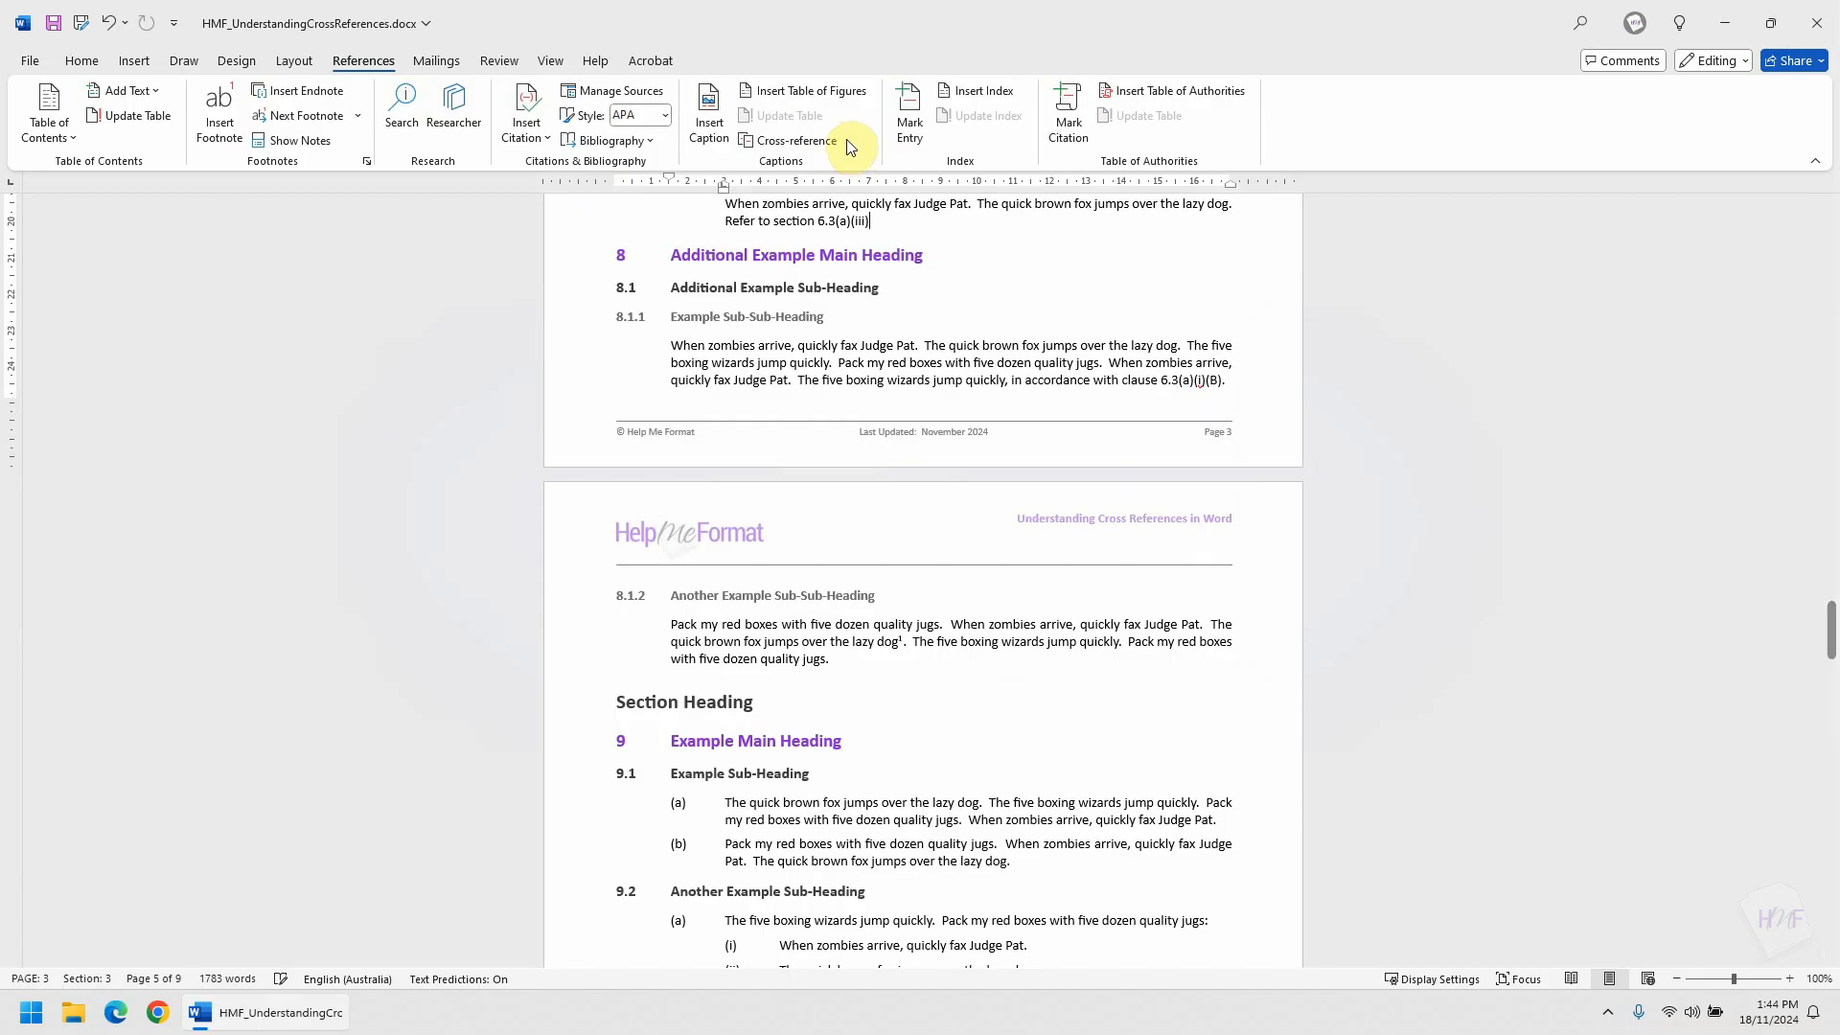
right_click(840, 140)
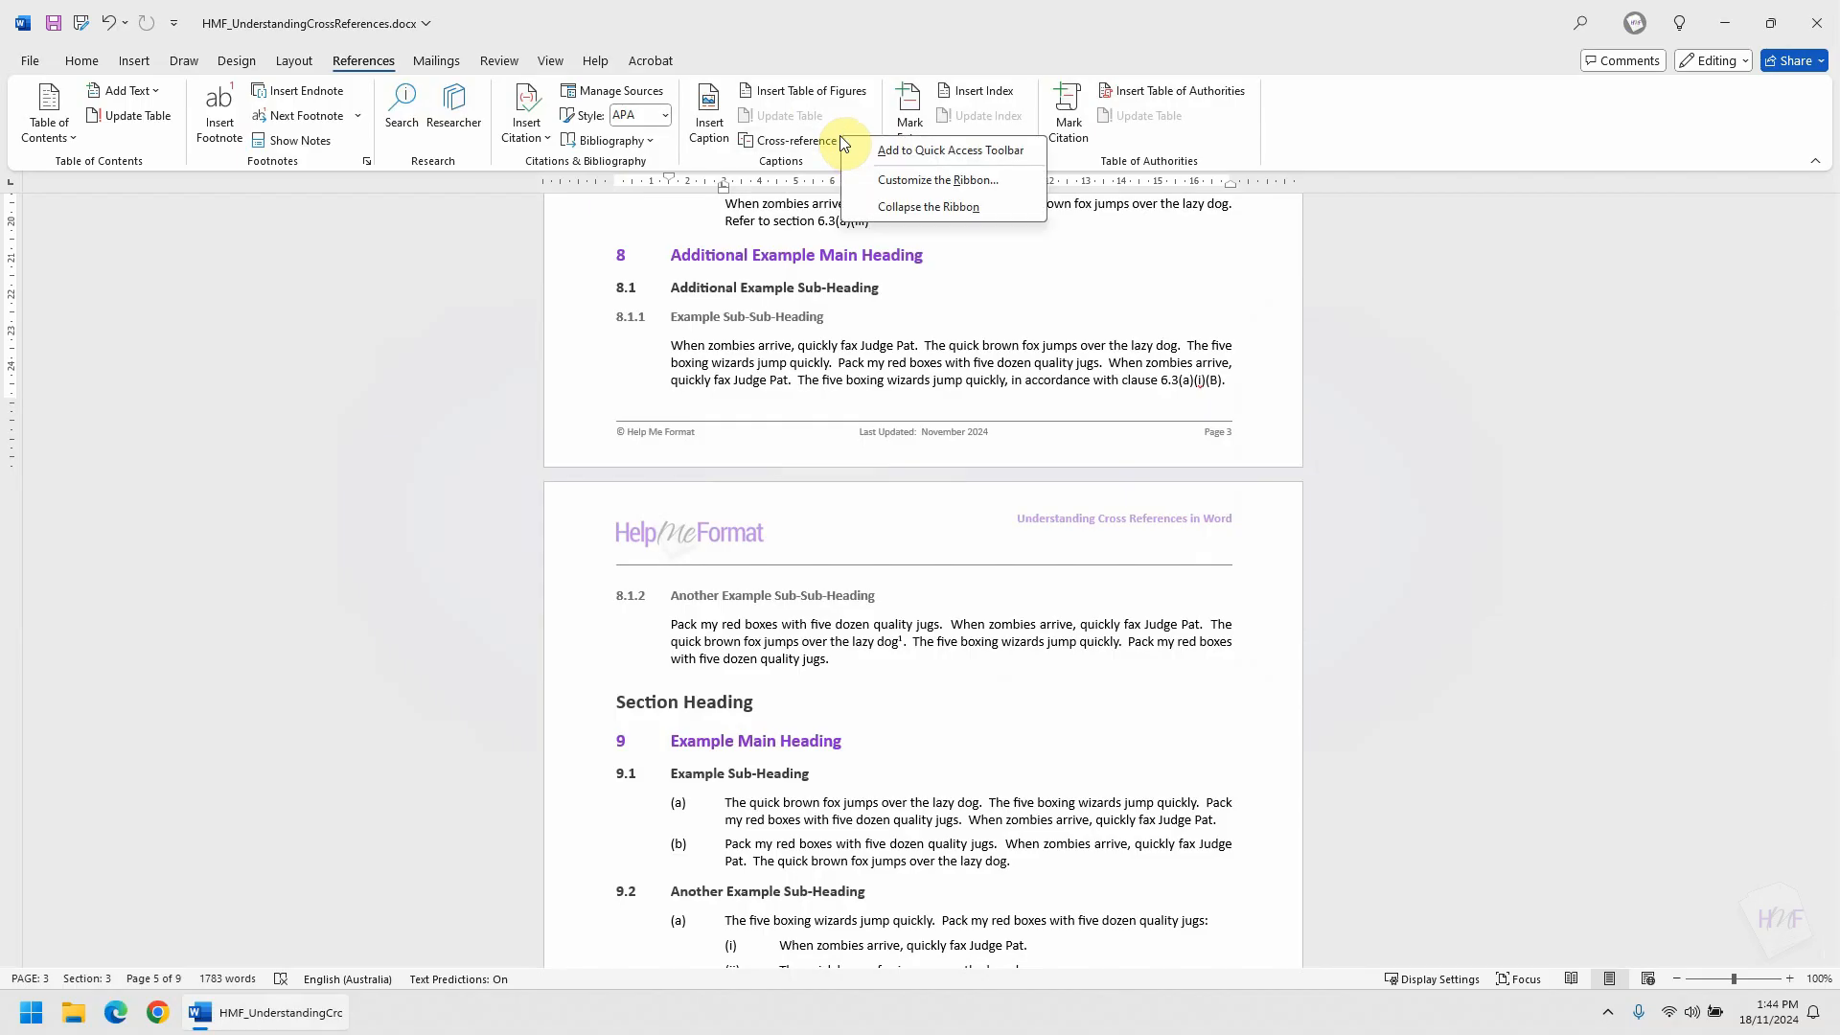
click(948, 153)
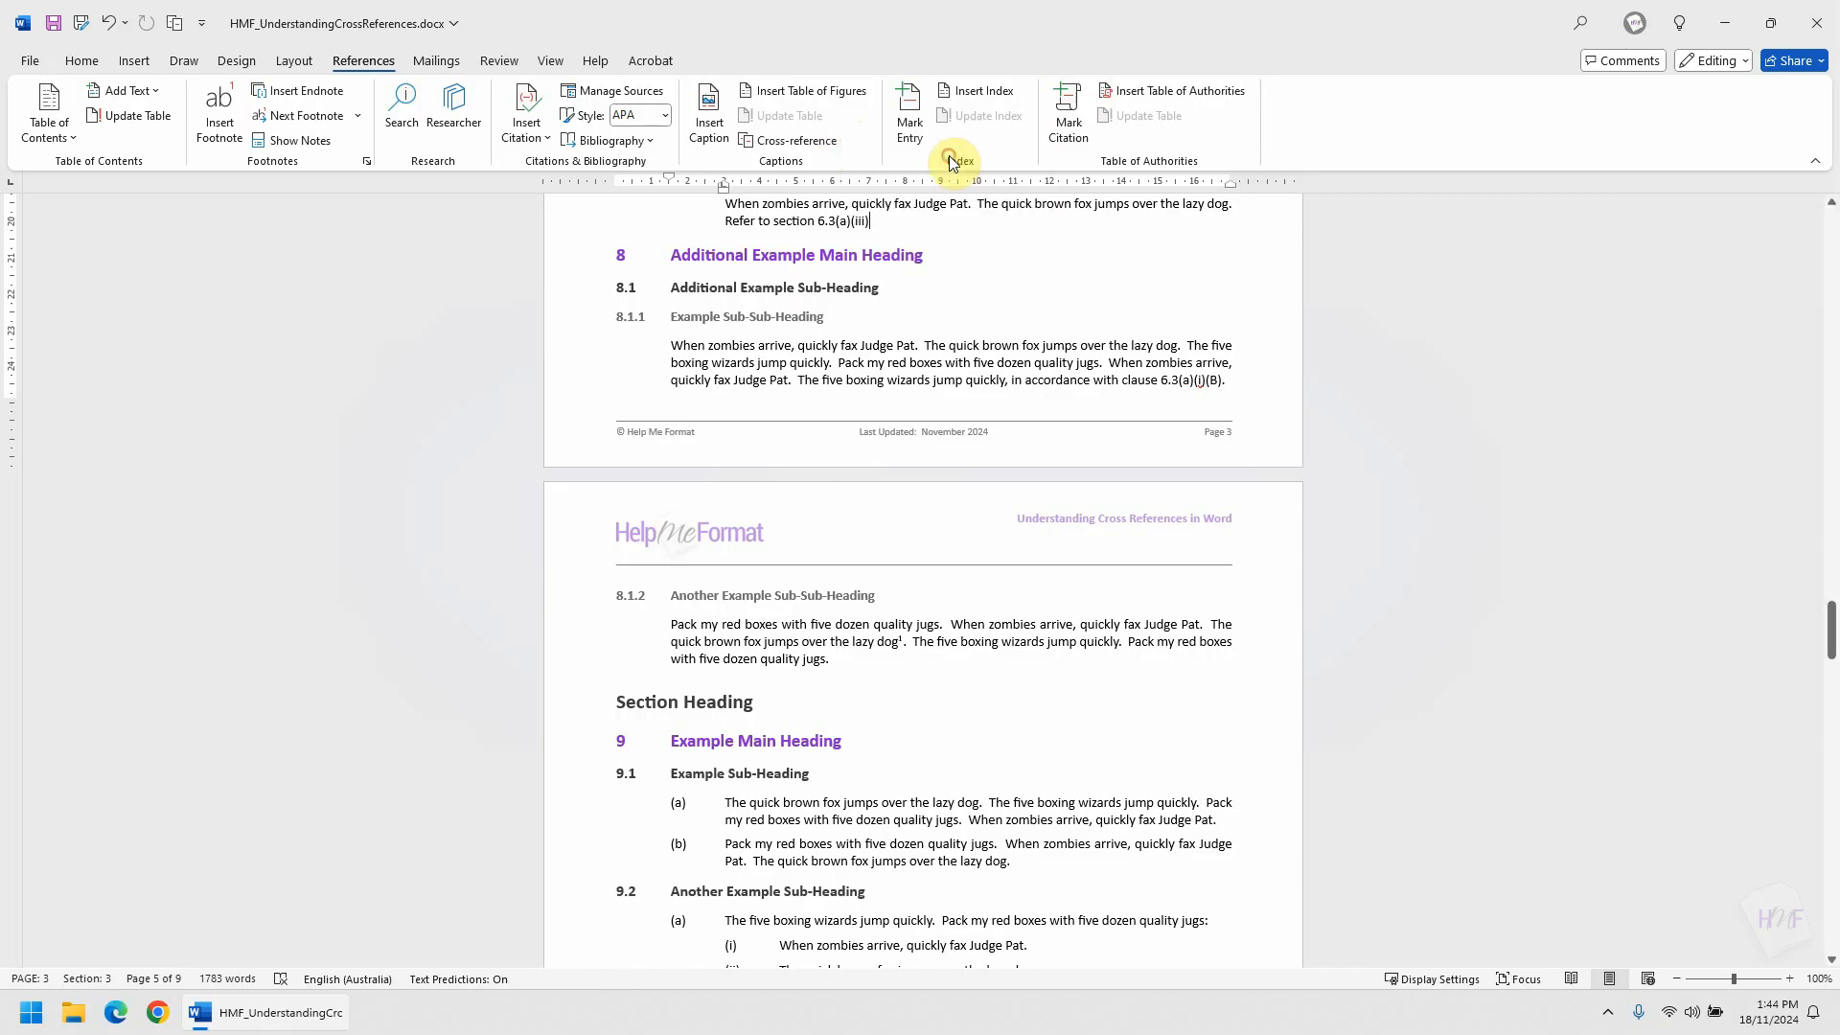
Open the Cross-reference dialog and extend the end of paragraph (a) under Another Example Main Heading with ", as per section".
click(176, 24)
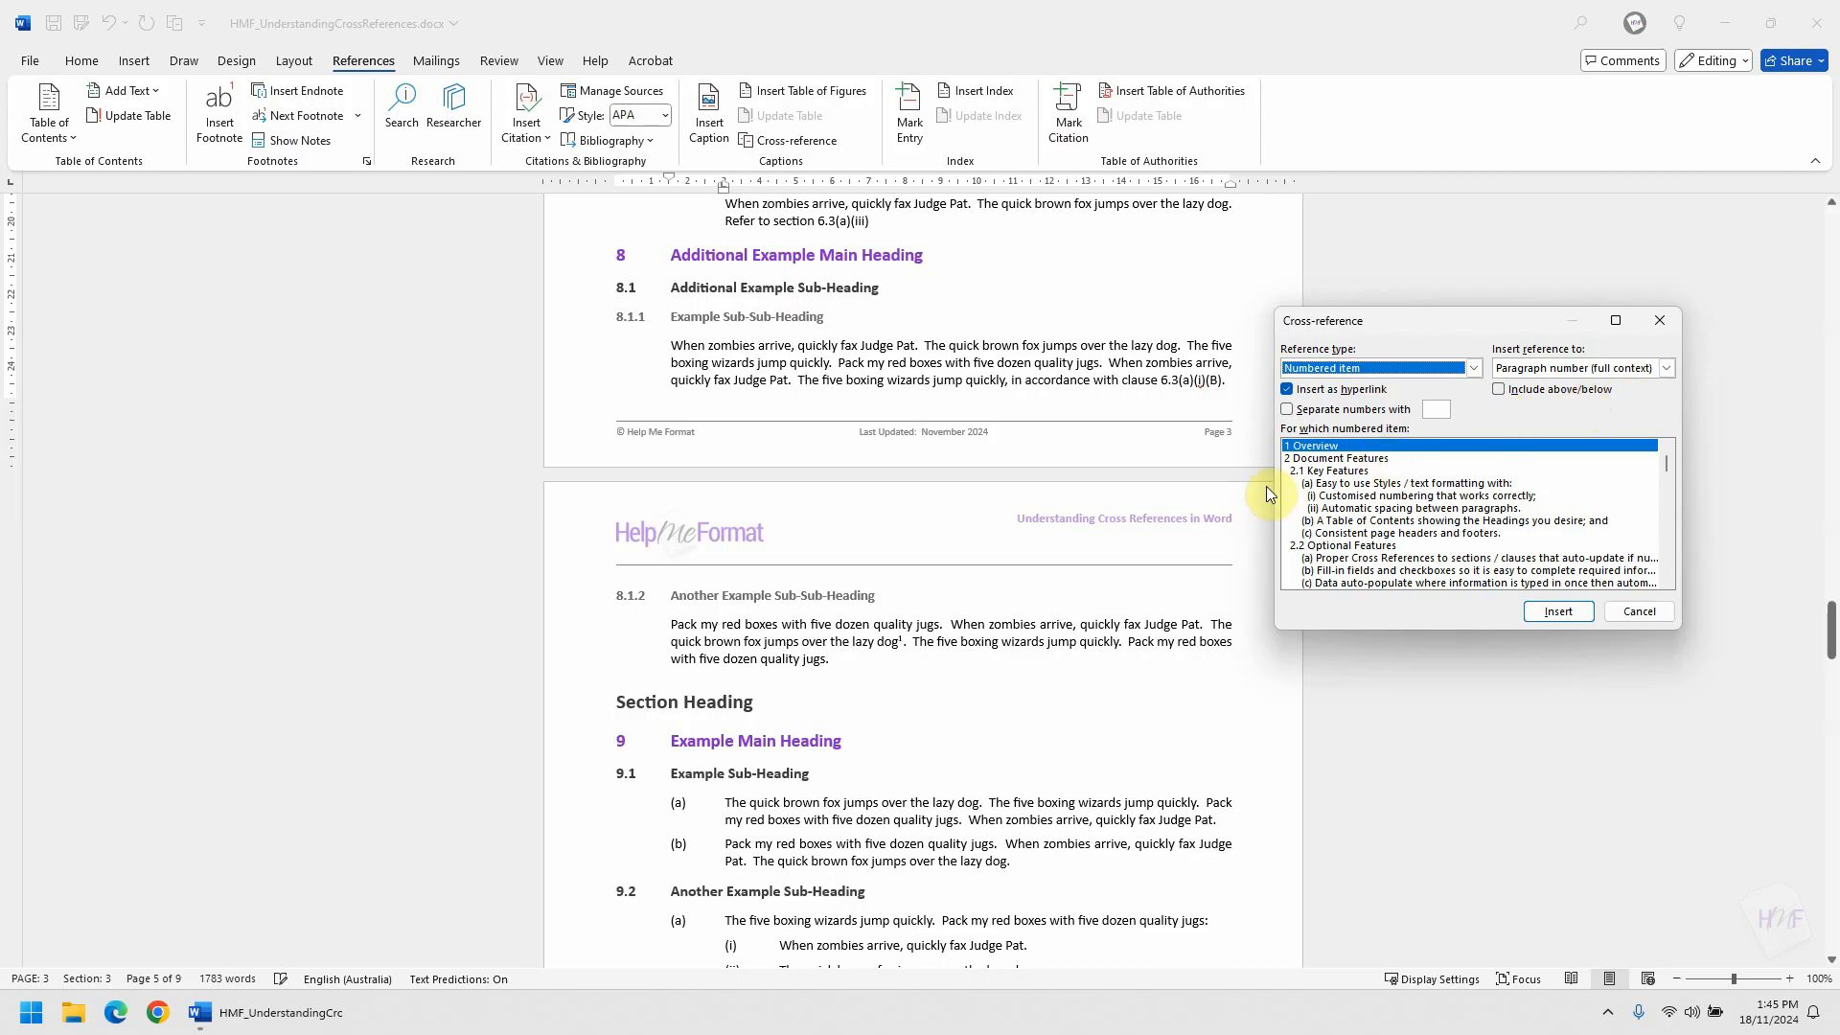
scroll(1064, 484, up, 4)
click(961, 538)
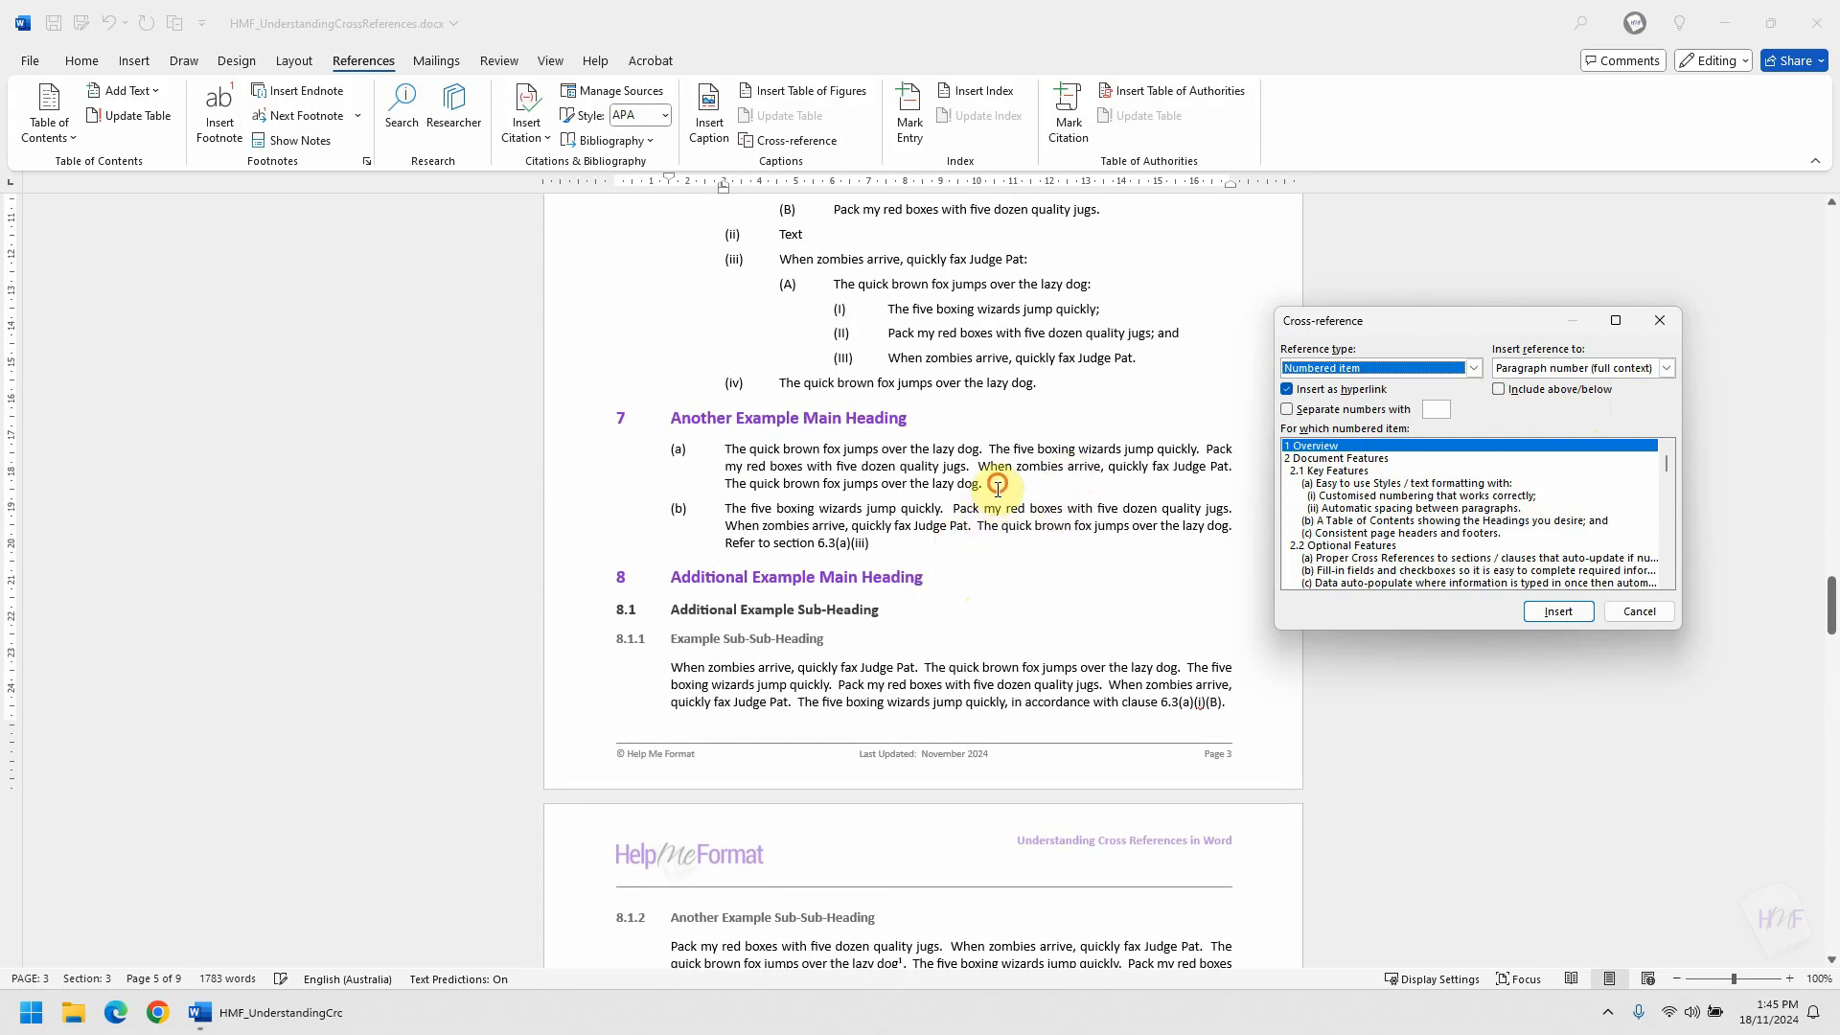
click(987, 483)
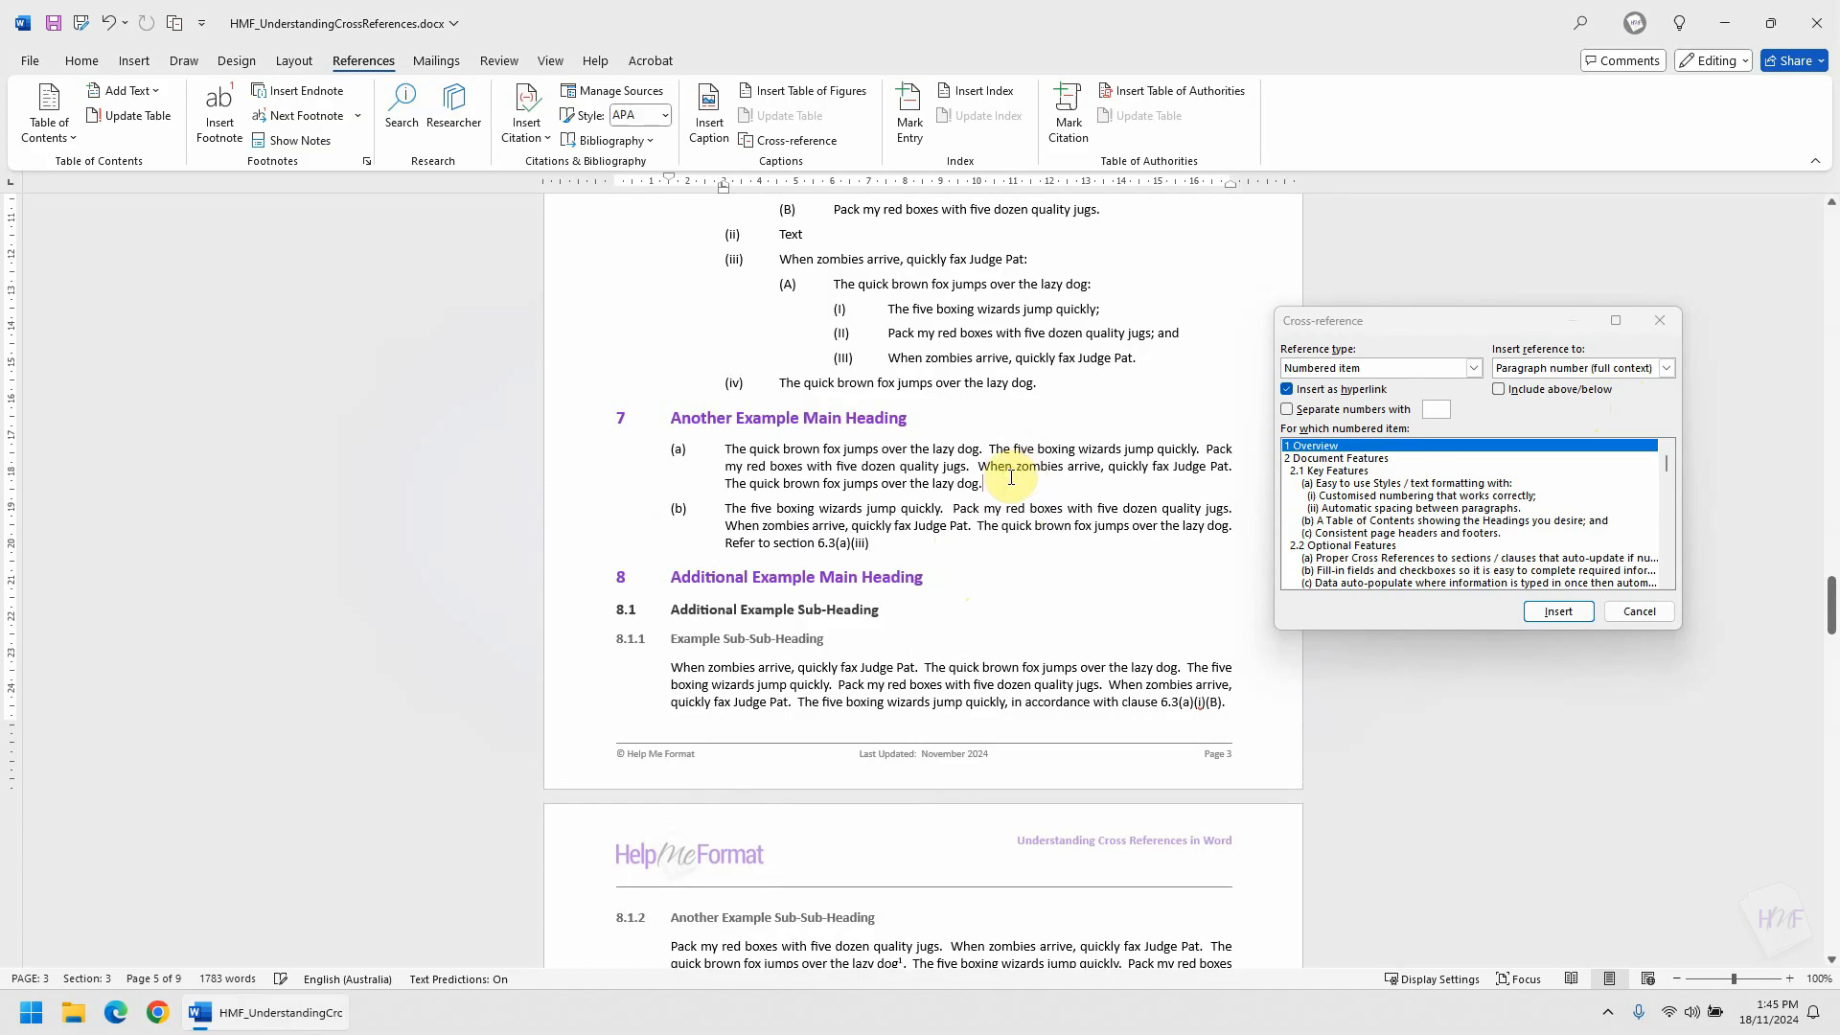
key(BackSpace)
text(, as per )
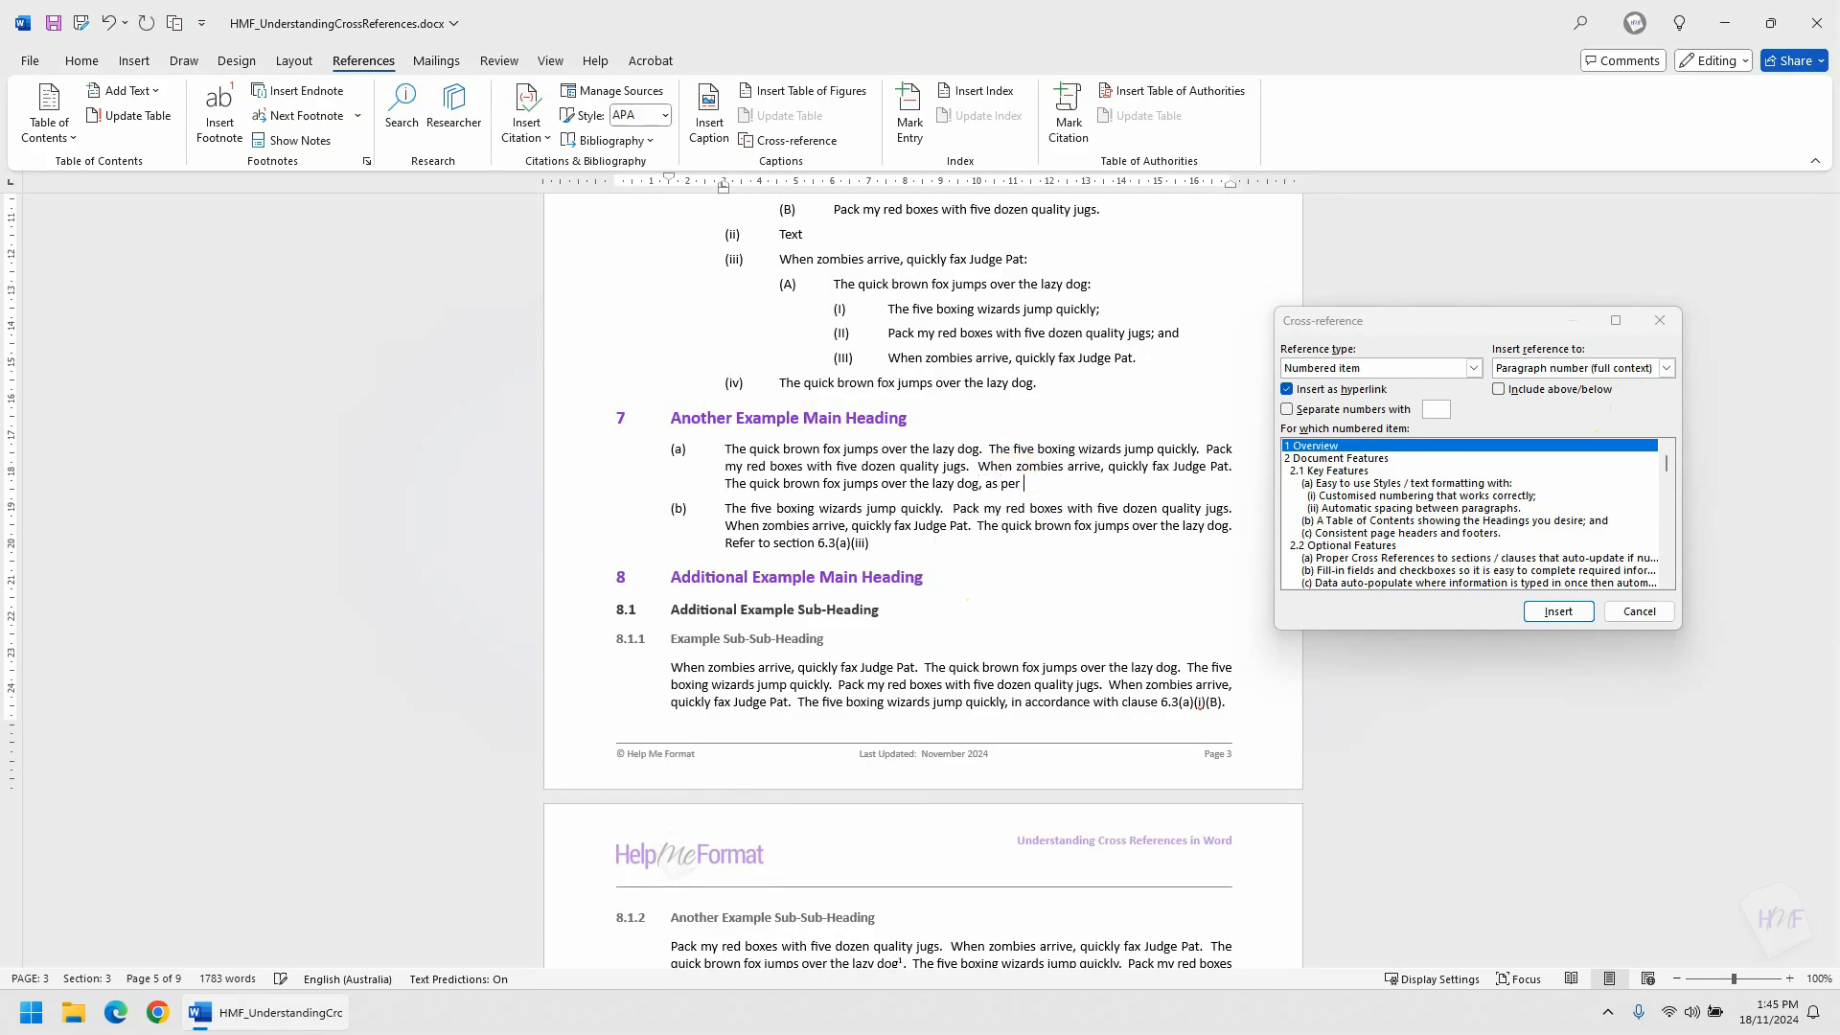
text(section)
Insert a full-context paragraph number cross-reference to item (II) "Pack my red boxes with five dozen quality jugs; and", followed by a full stop.
click(1427, 521)
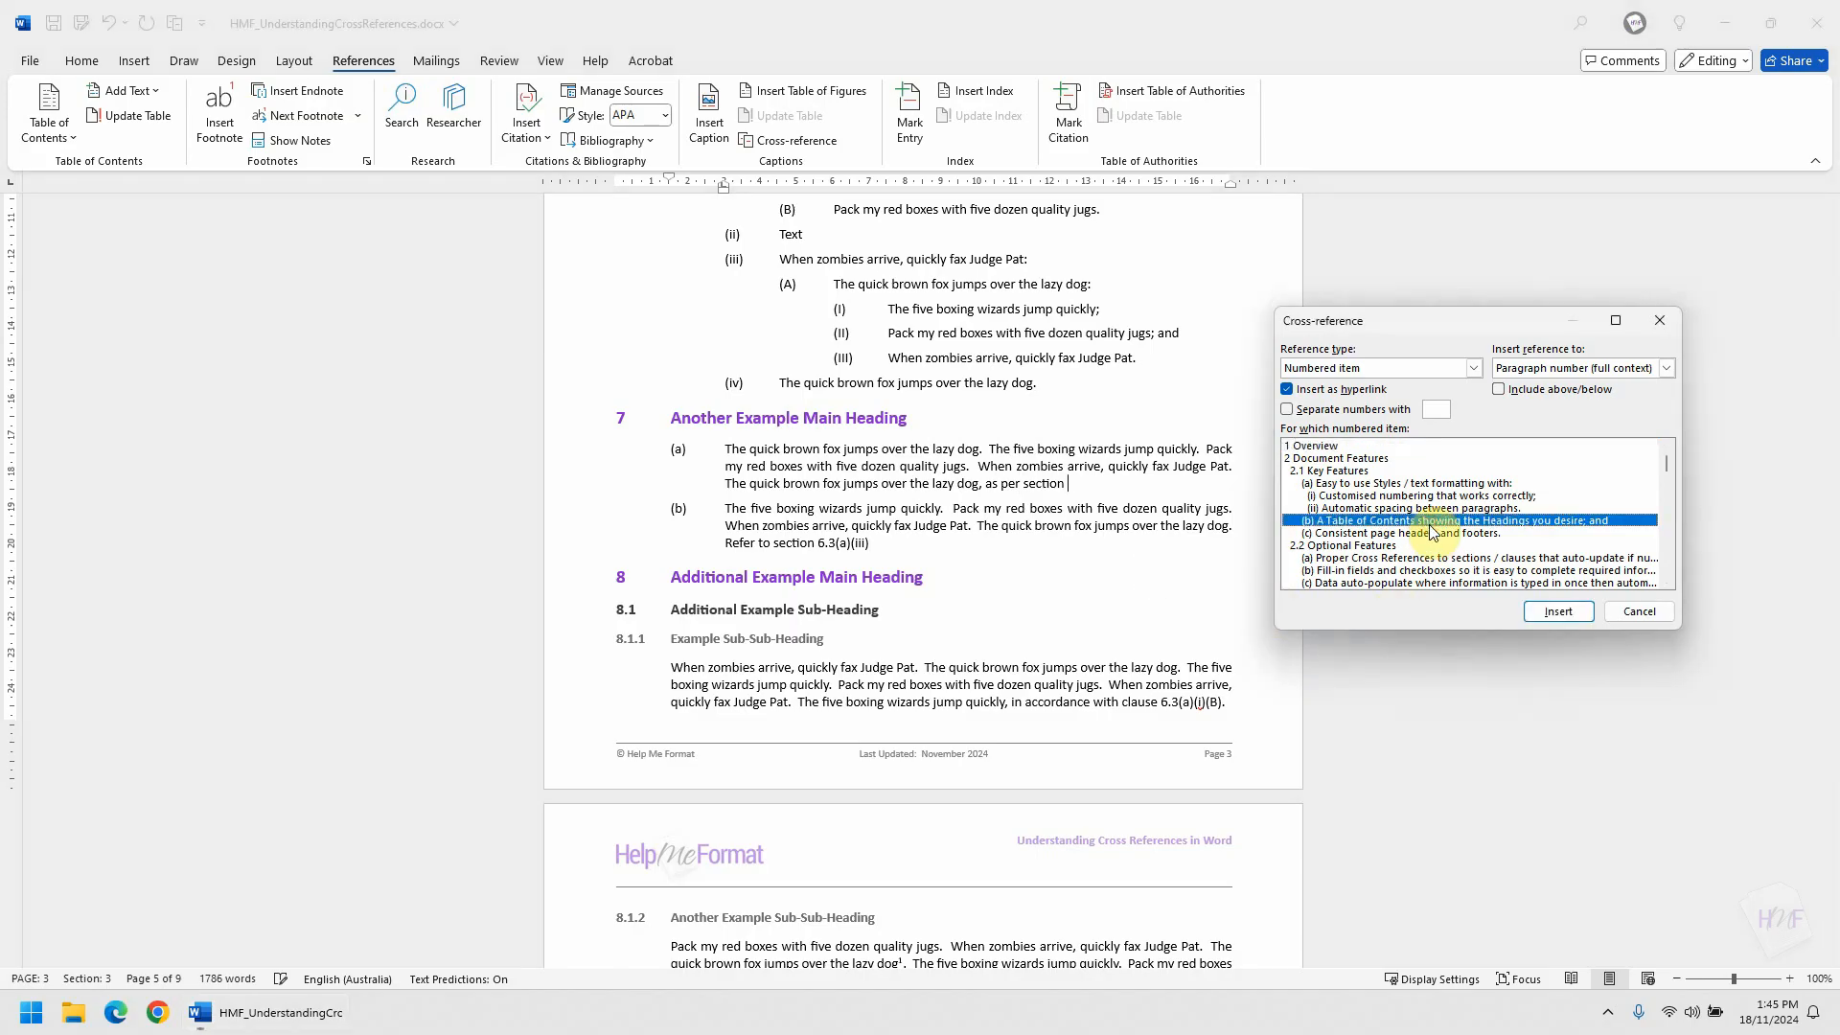
scroll(1420, 487, down, 10)
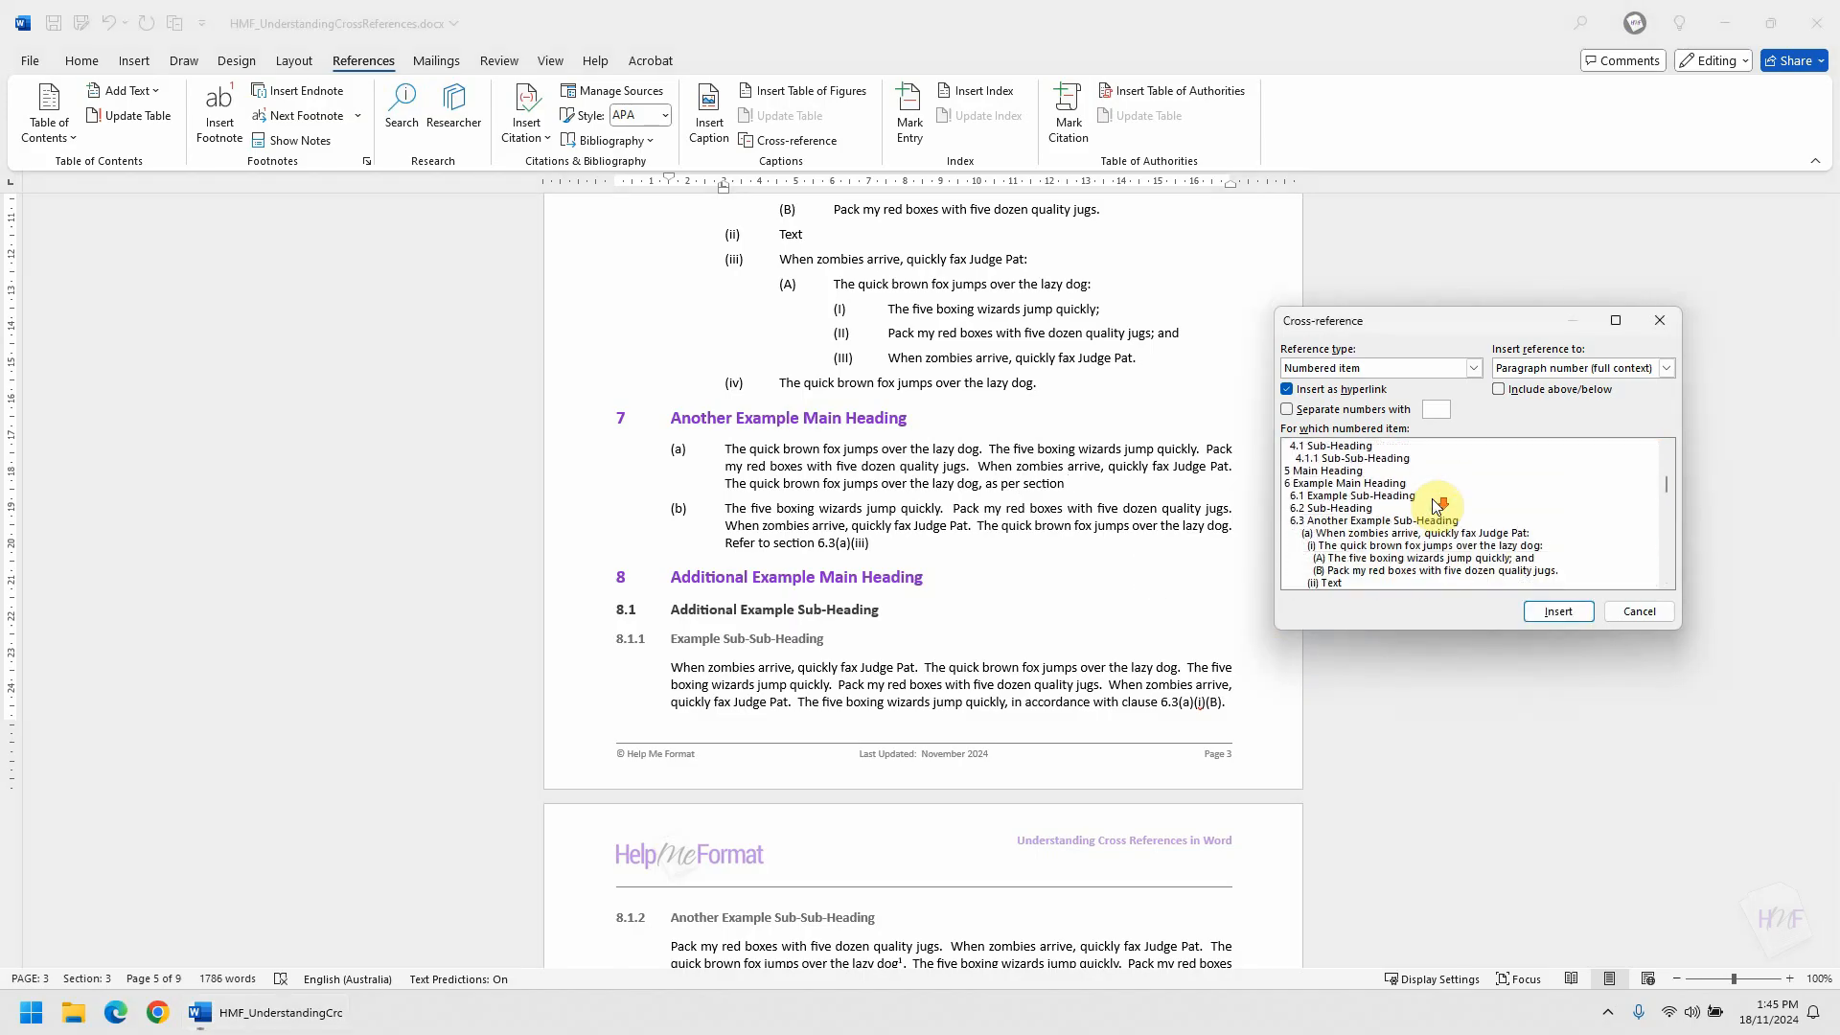
scroll(1435, 503, down, 2)
click(1406, 522)
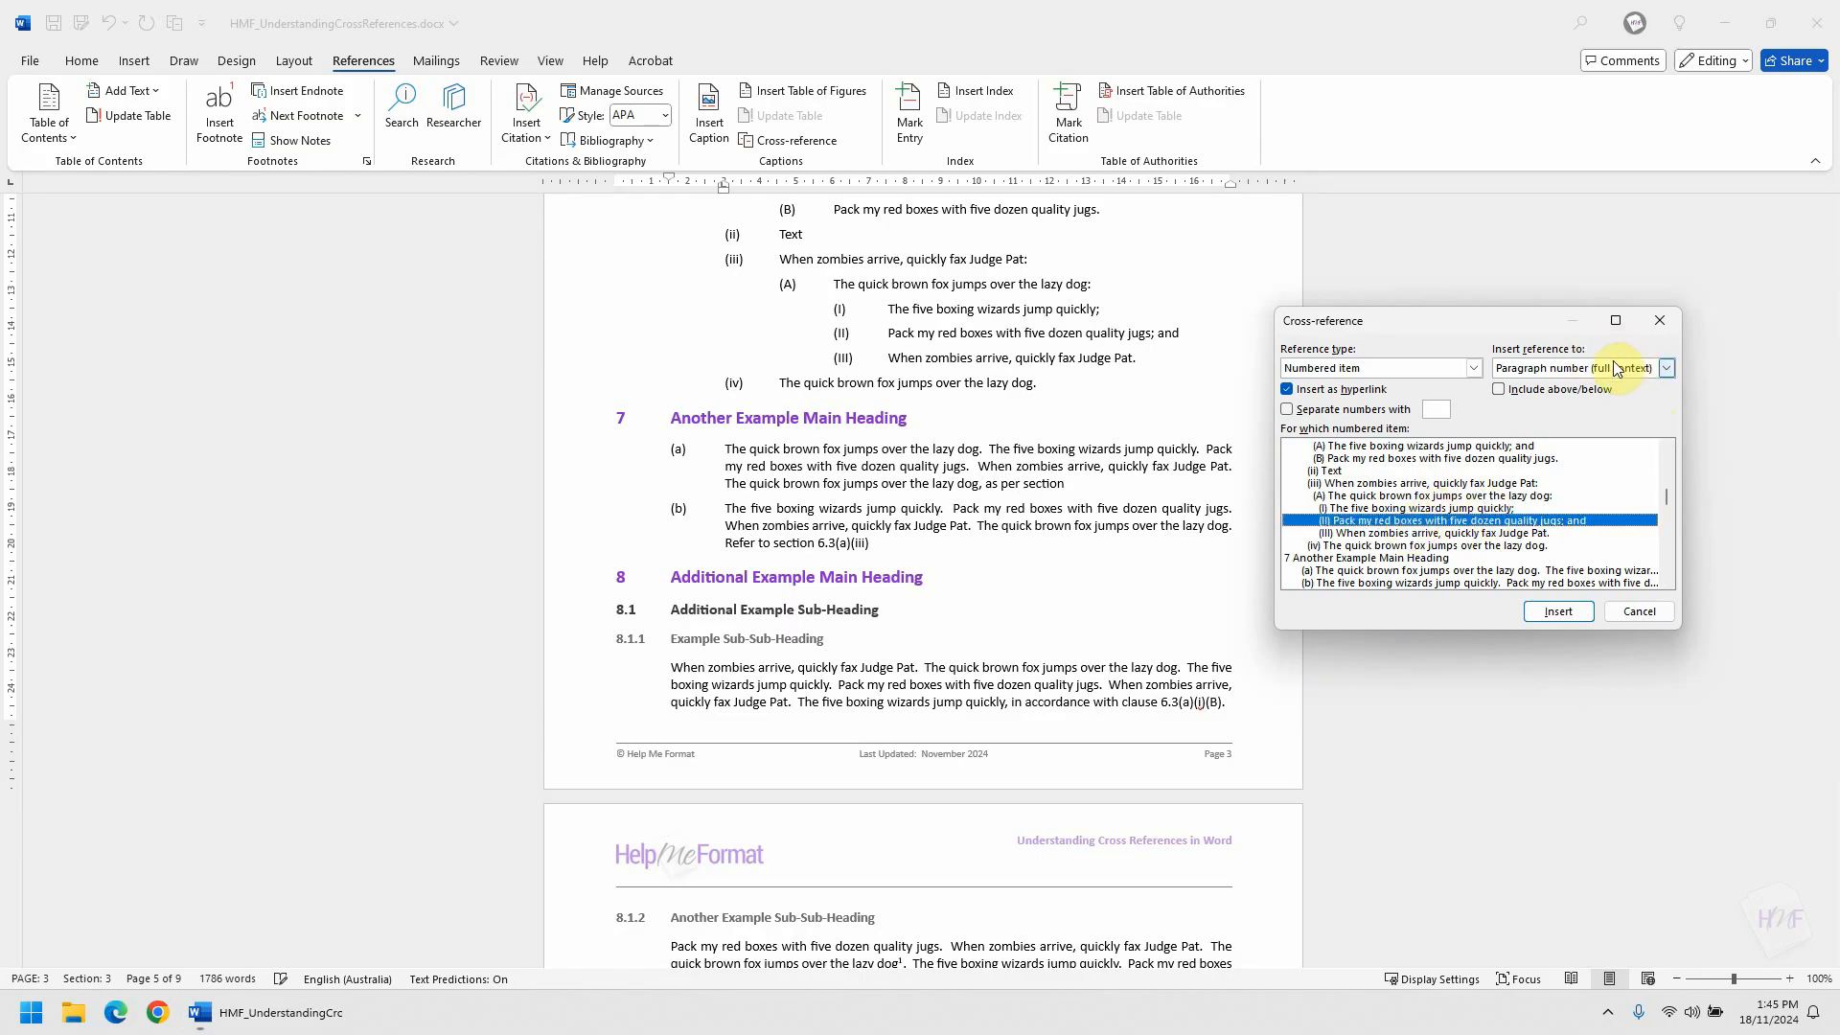
click(1557, 611)
scroll(1169, 381, down, 3)
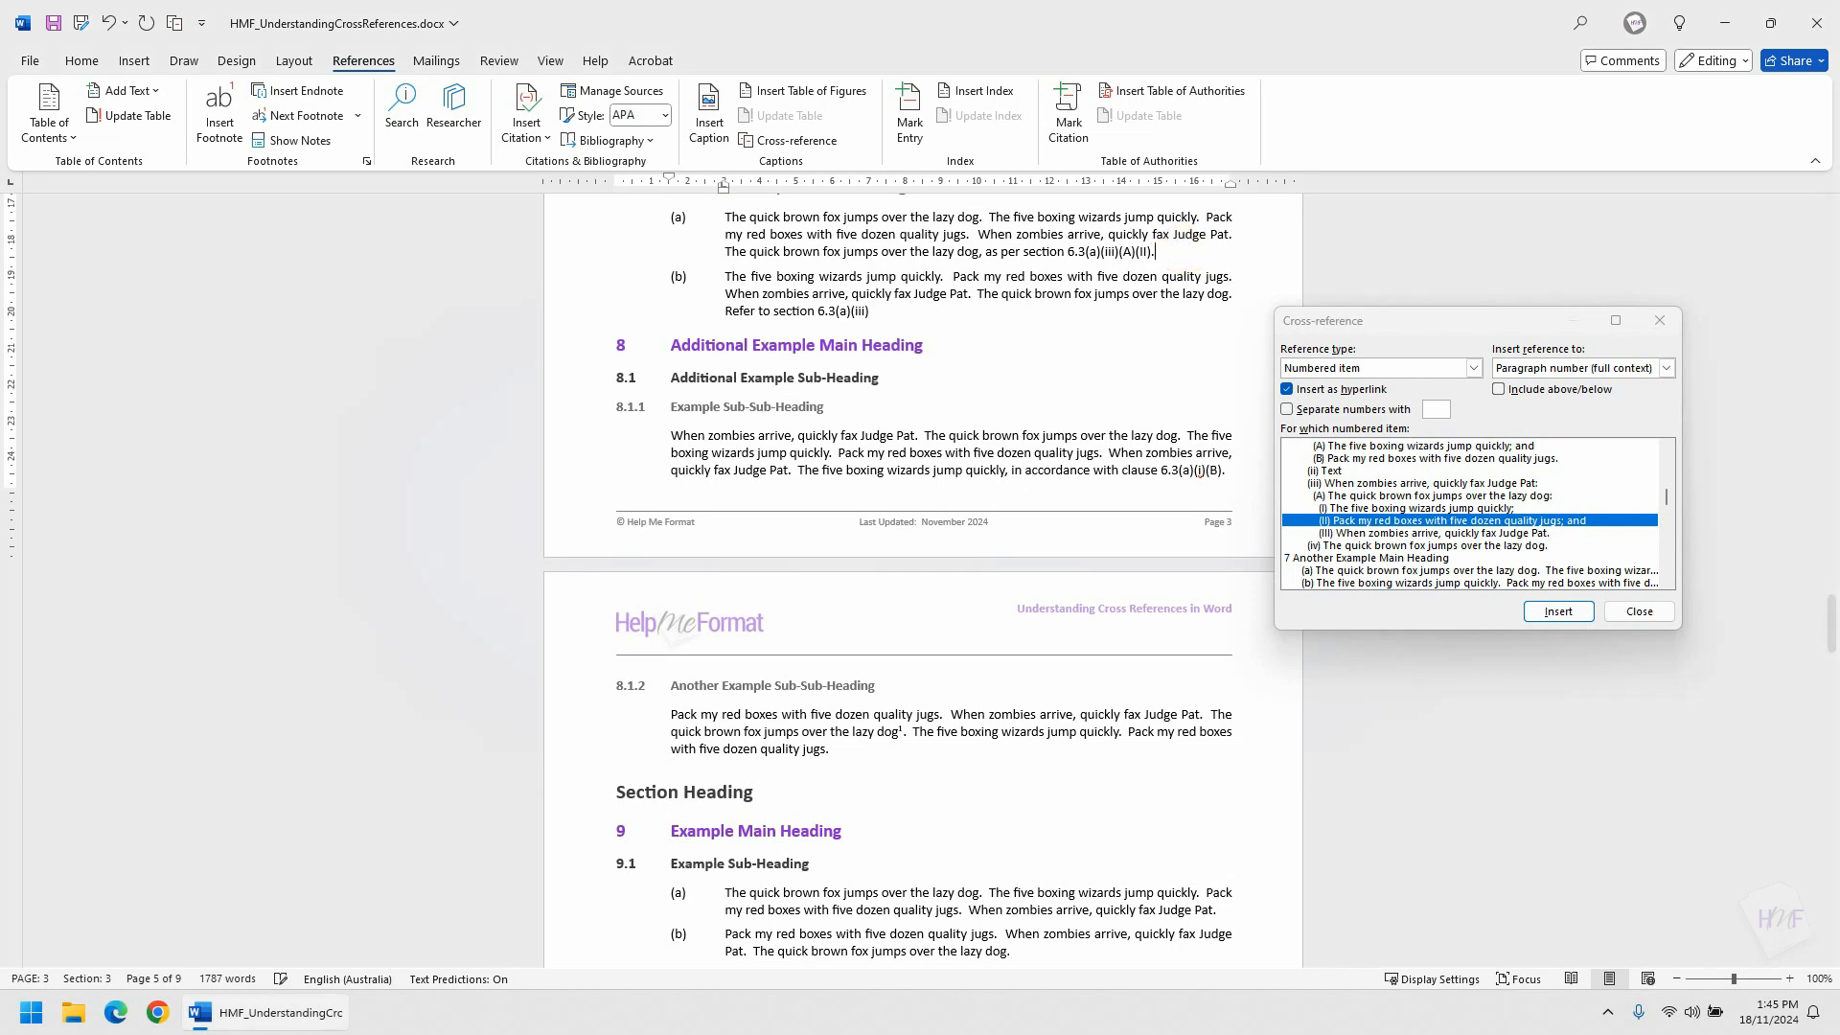
text(.)
Delete list item (I) "The five boxing wizards jump quickly;" under Another Example Sub-Heading.
scroll(1188, 256, up, 3)
scroll(1197, 444, up, 2)
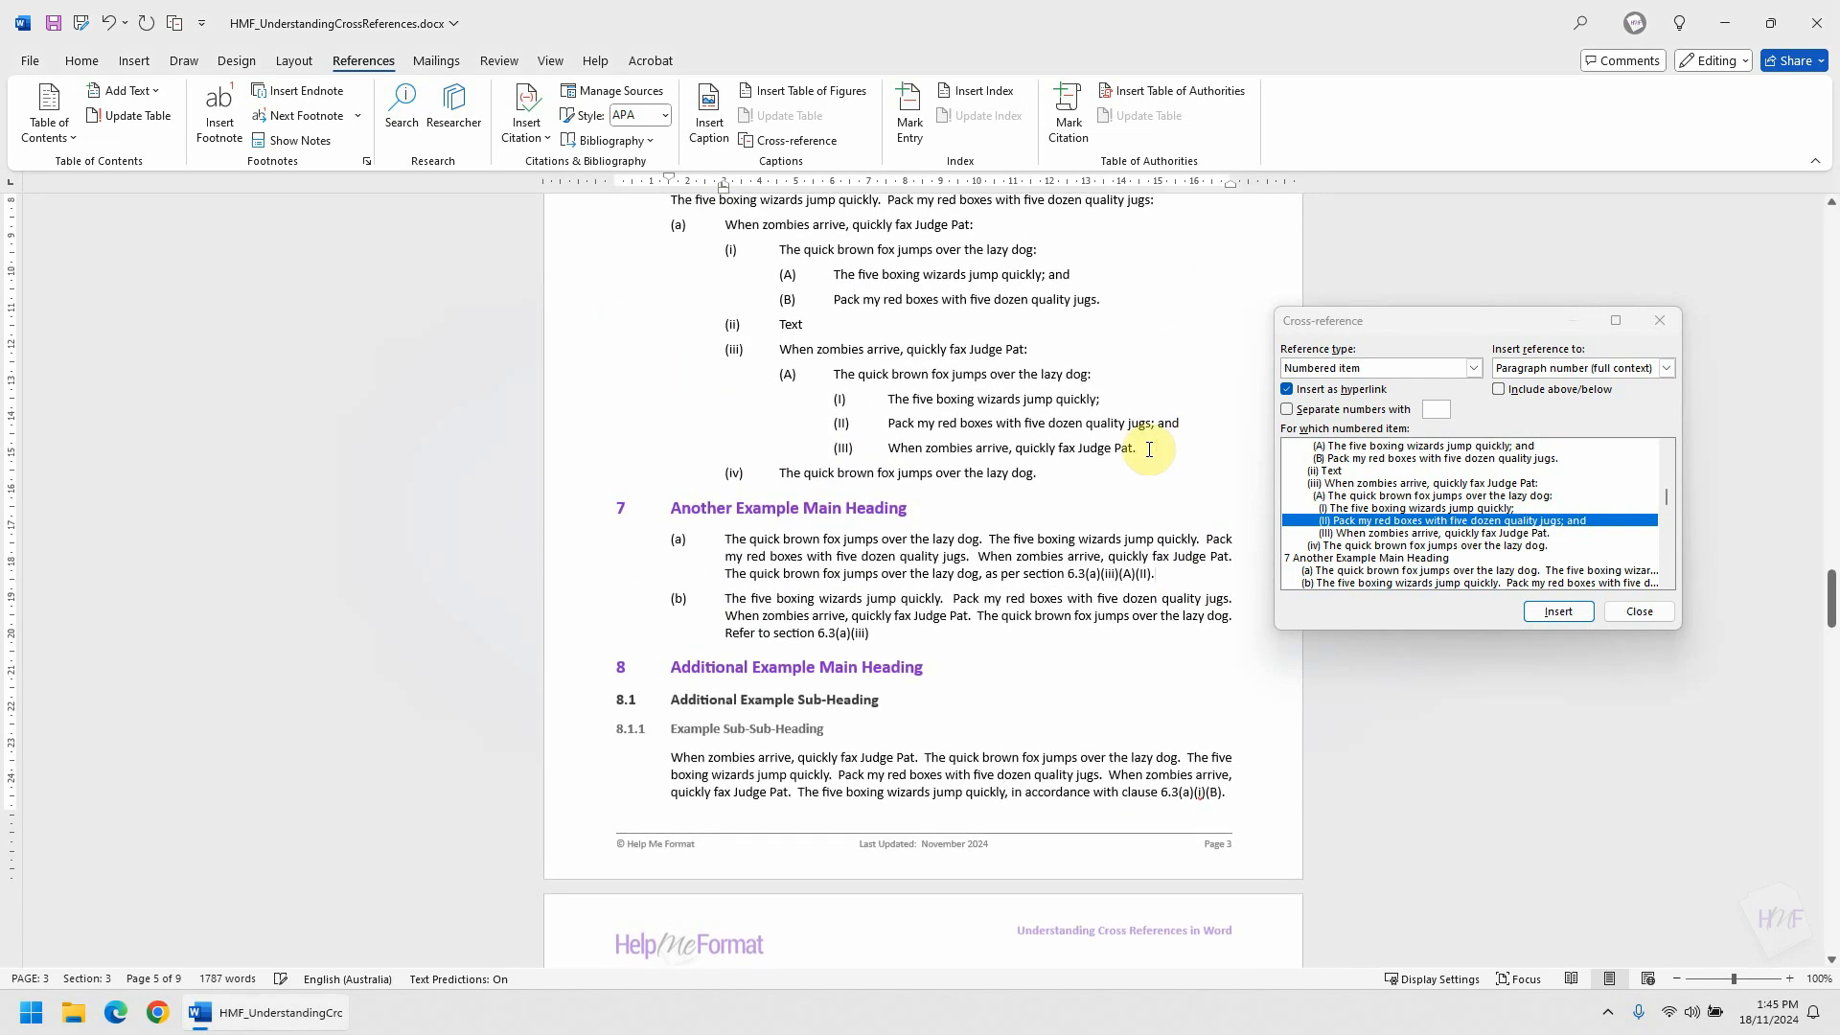
drag(886, 398, 1044, 400)
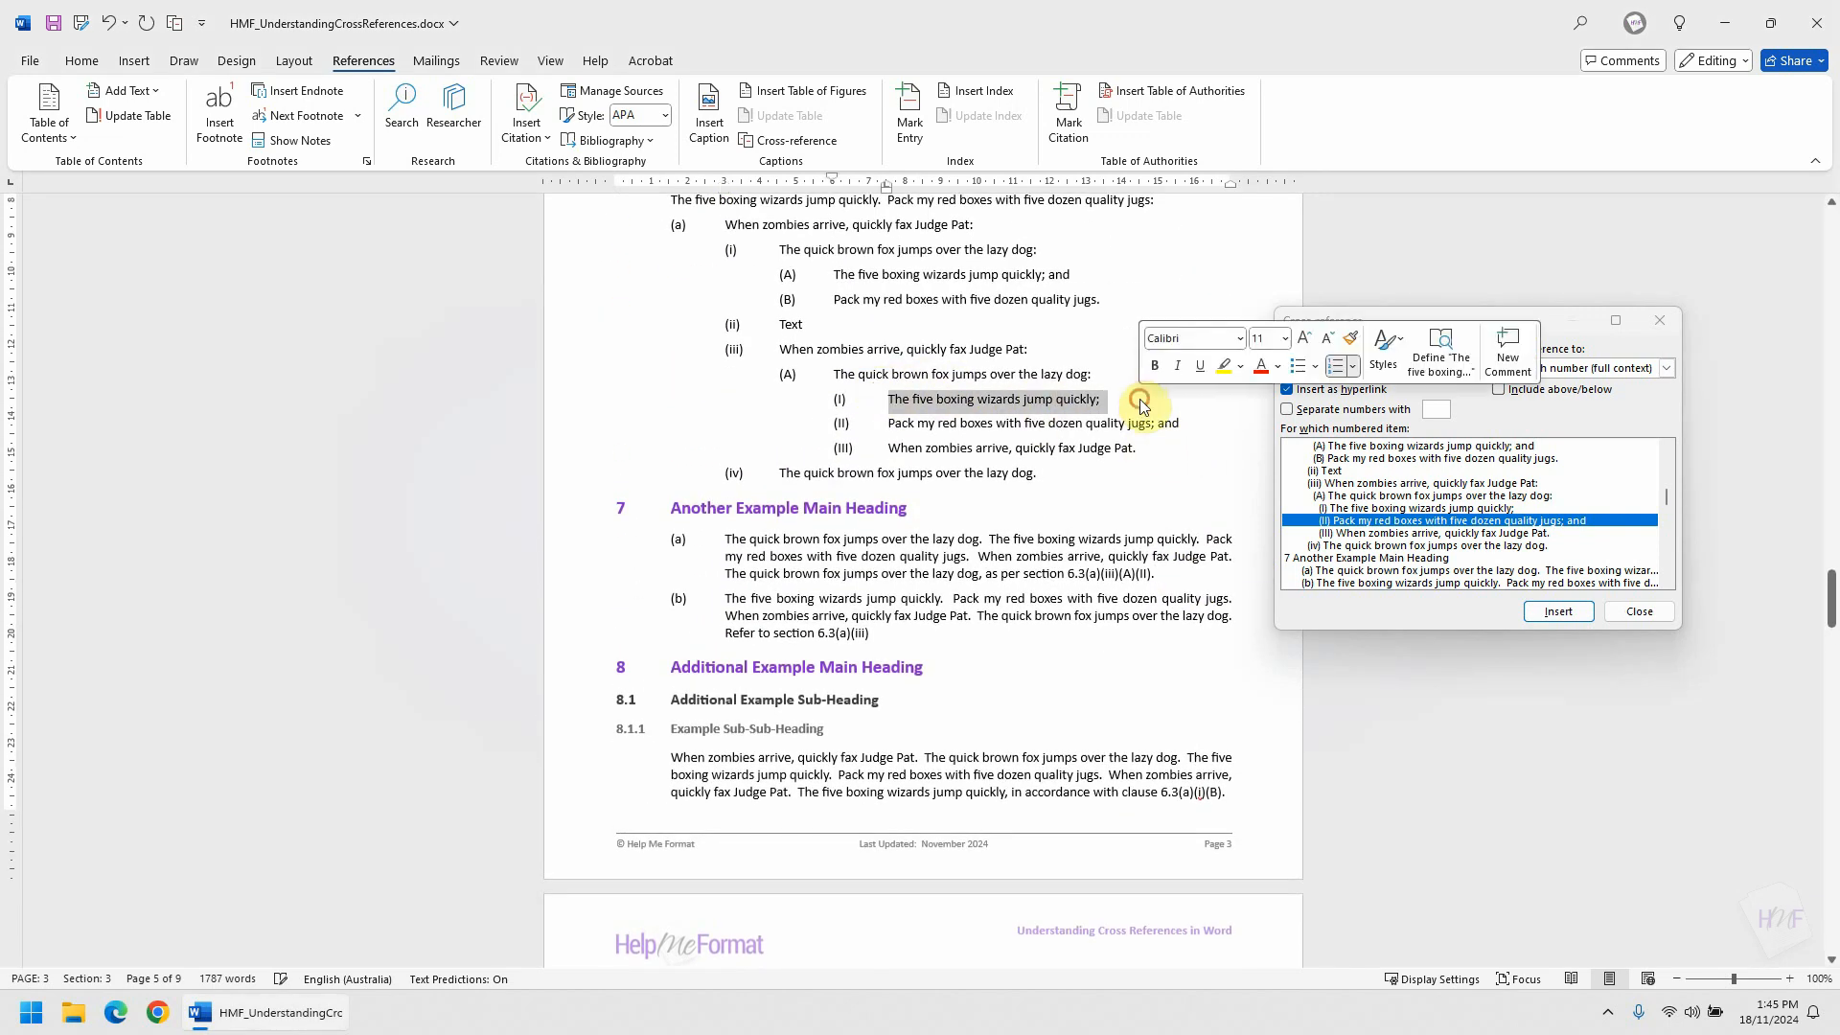
key(Delete)
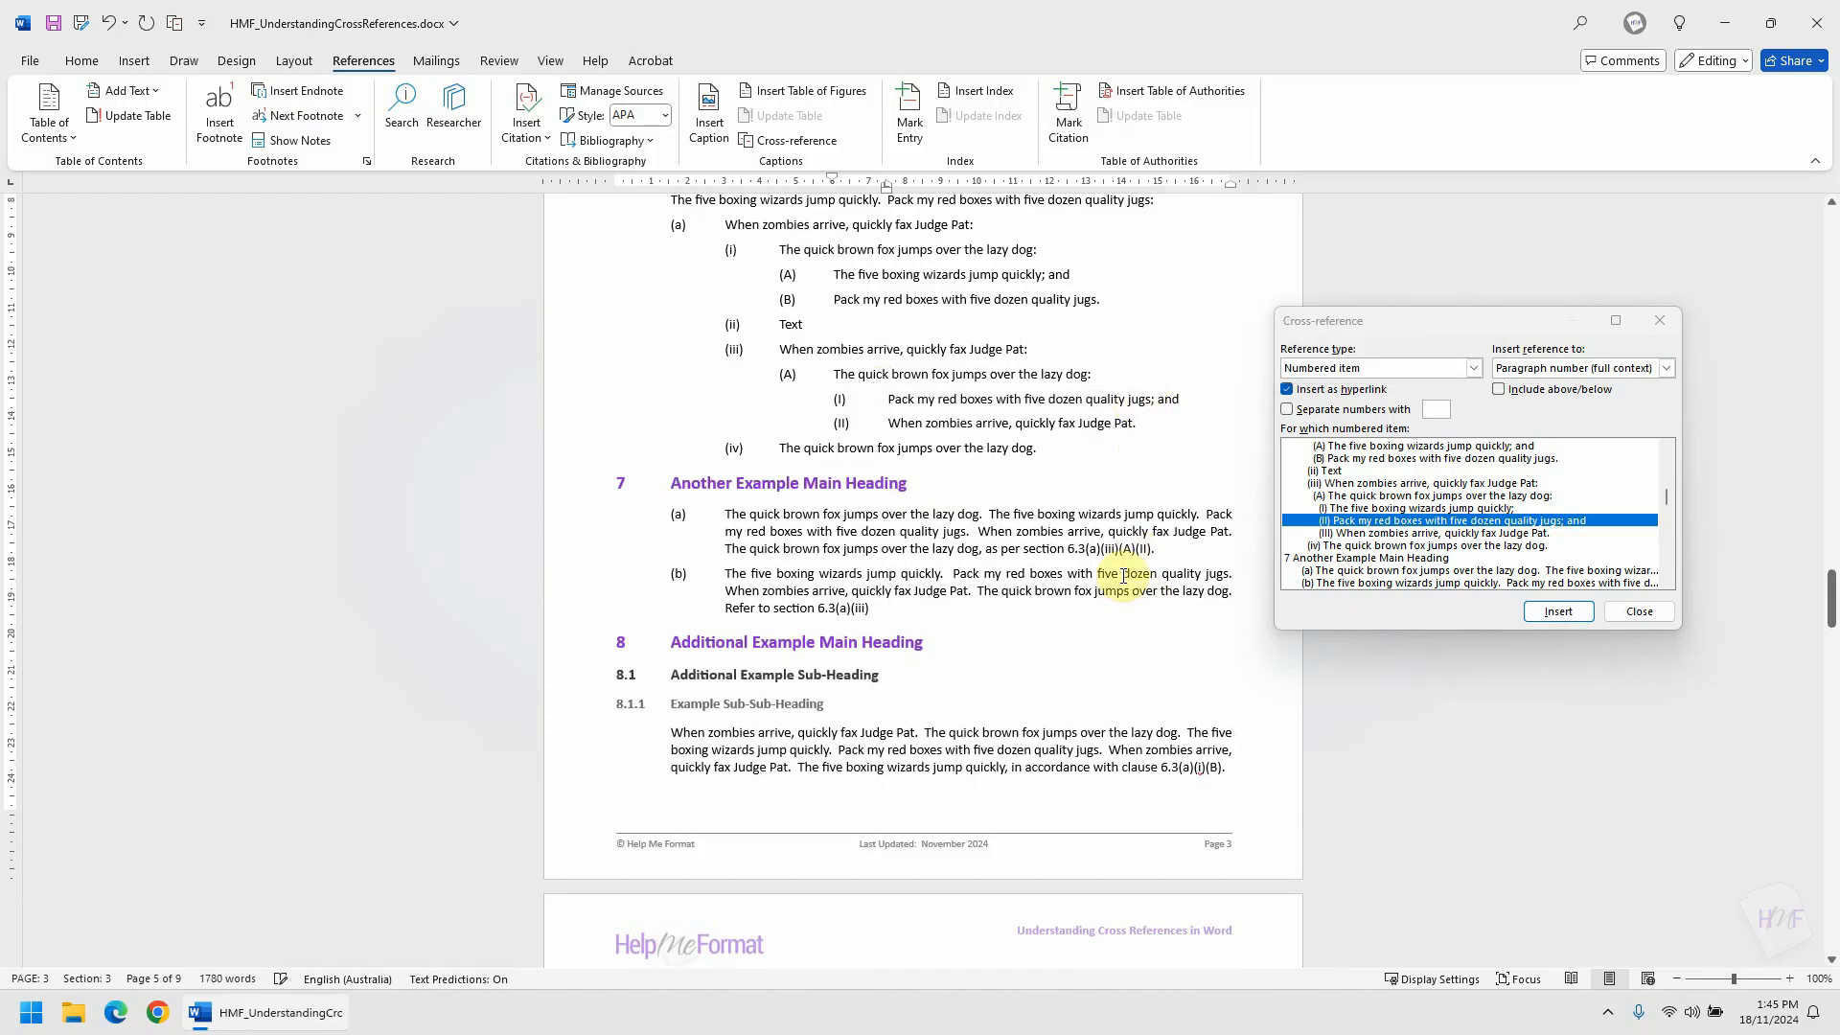
Update only the cross-reference field at the end of paragraph (a) under Another Example Main Heading.
click(1105, 549)
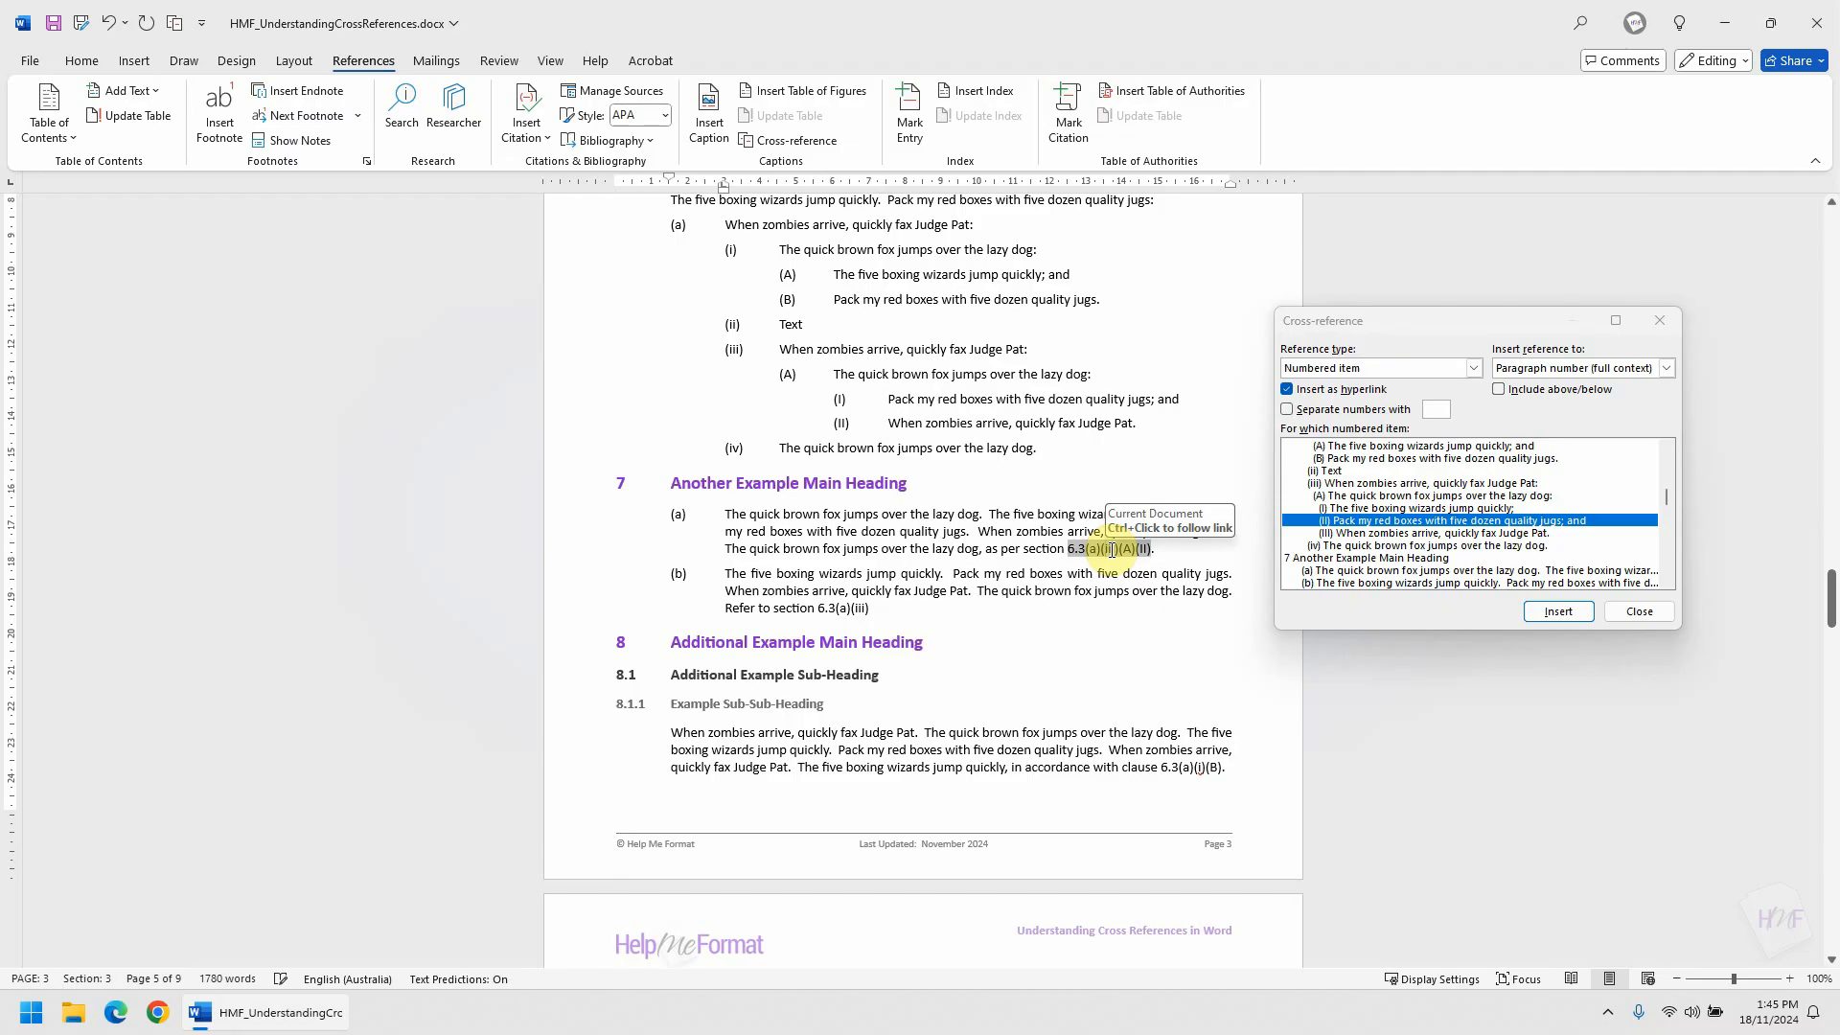
right_click(1111, 549)
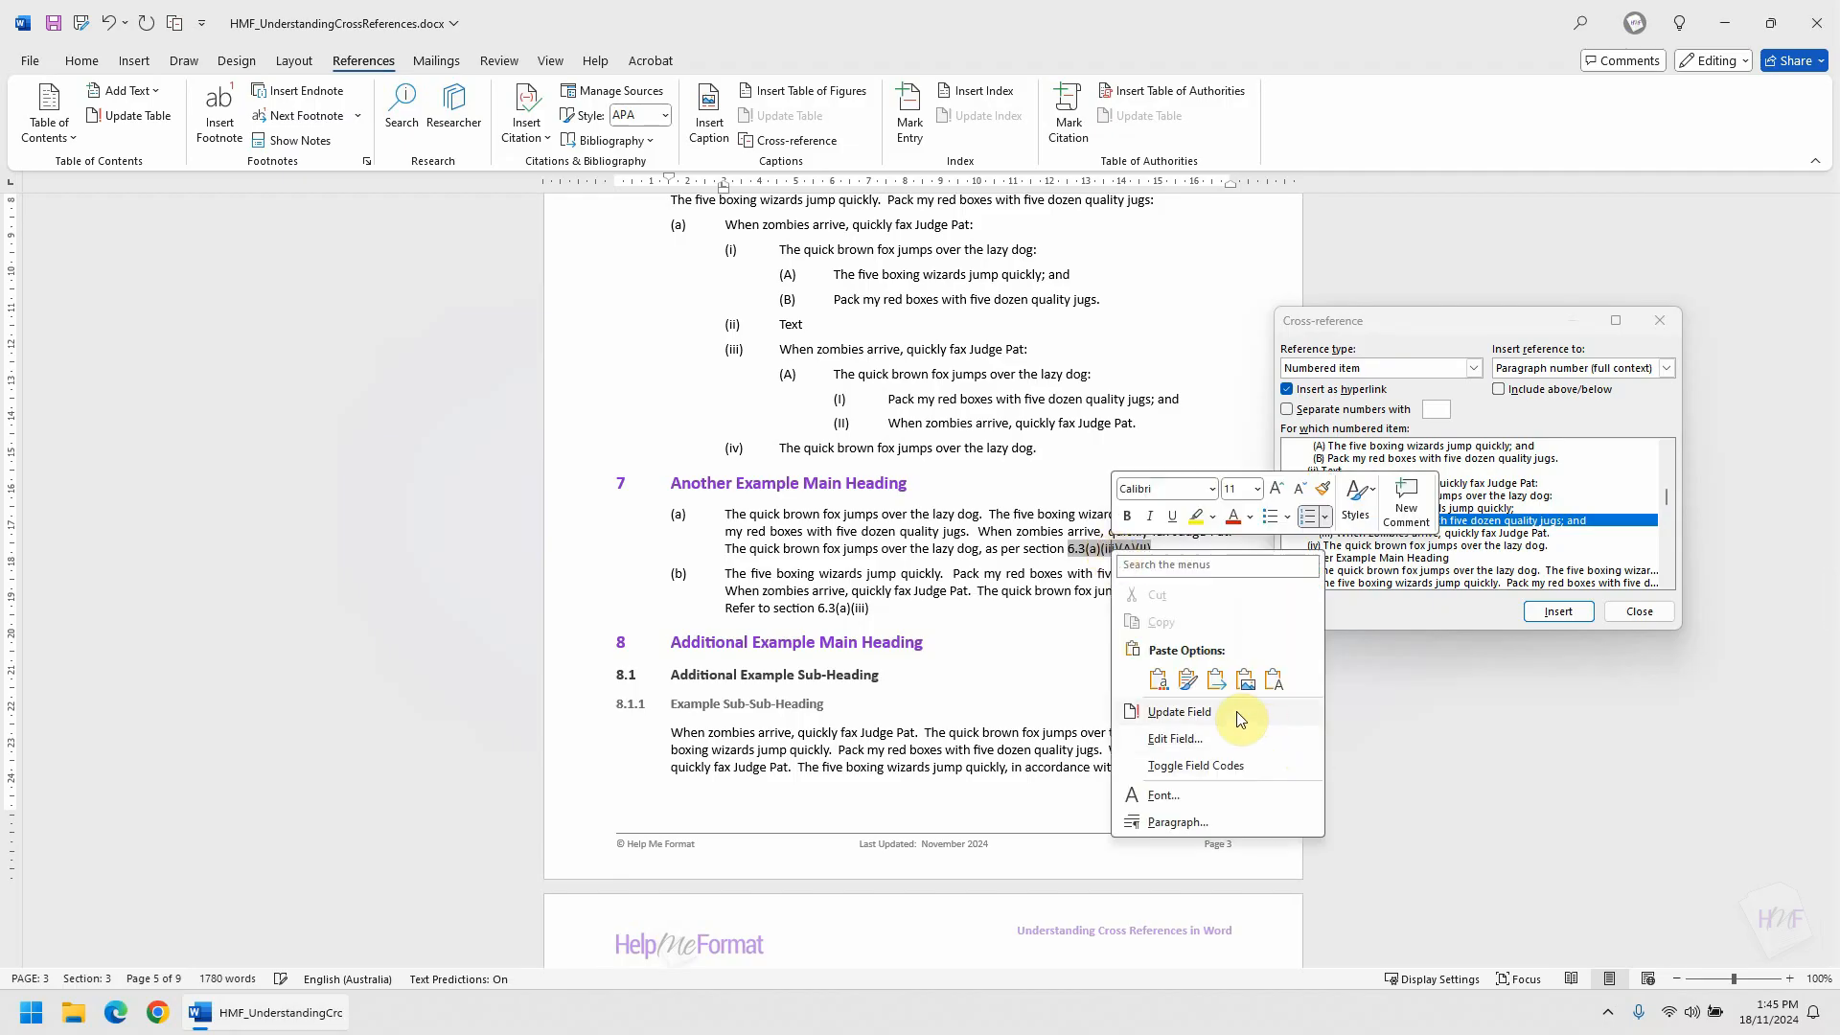
click(1095, 624)
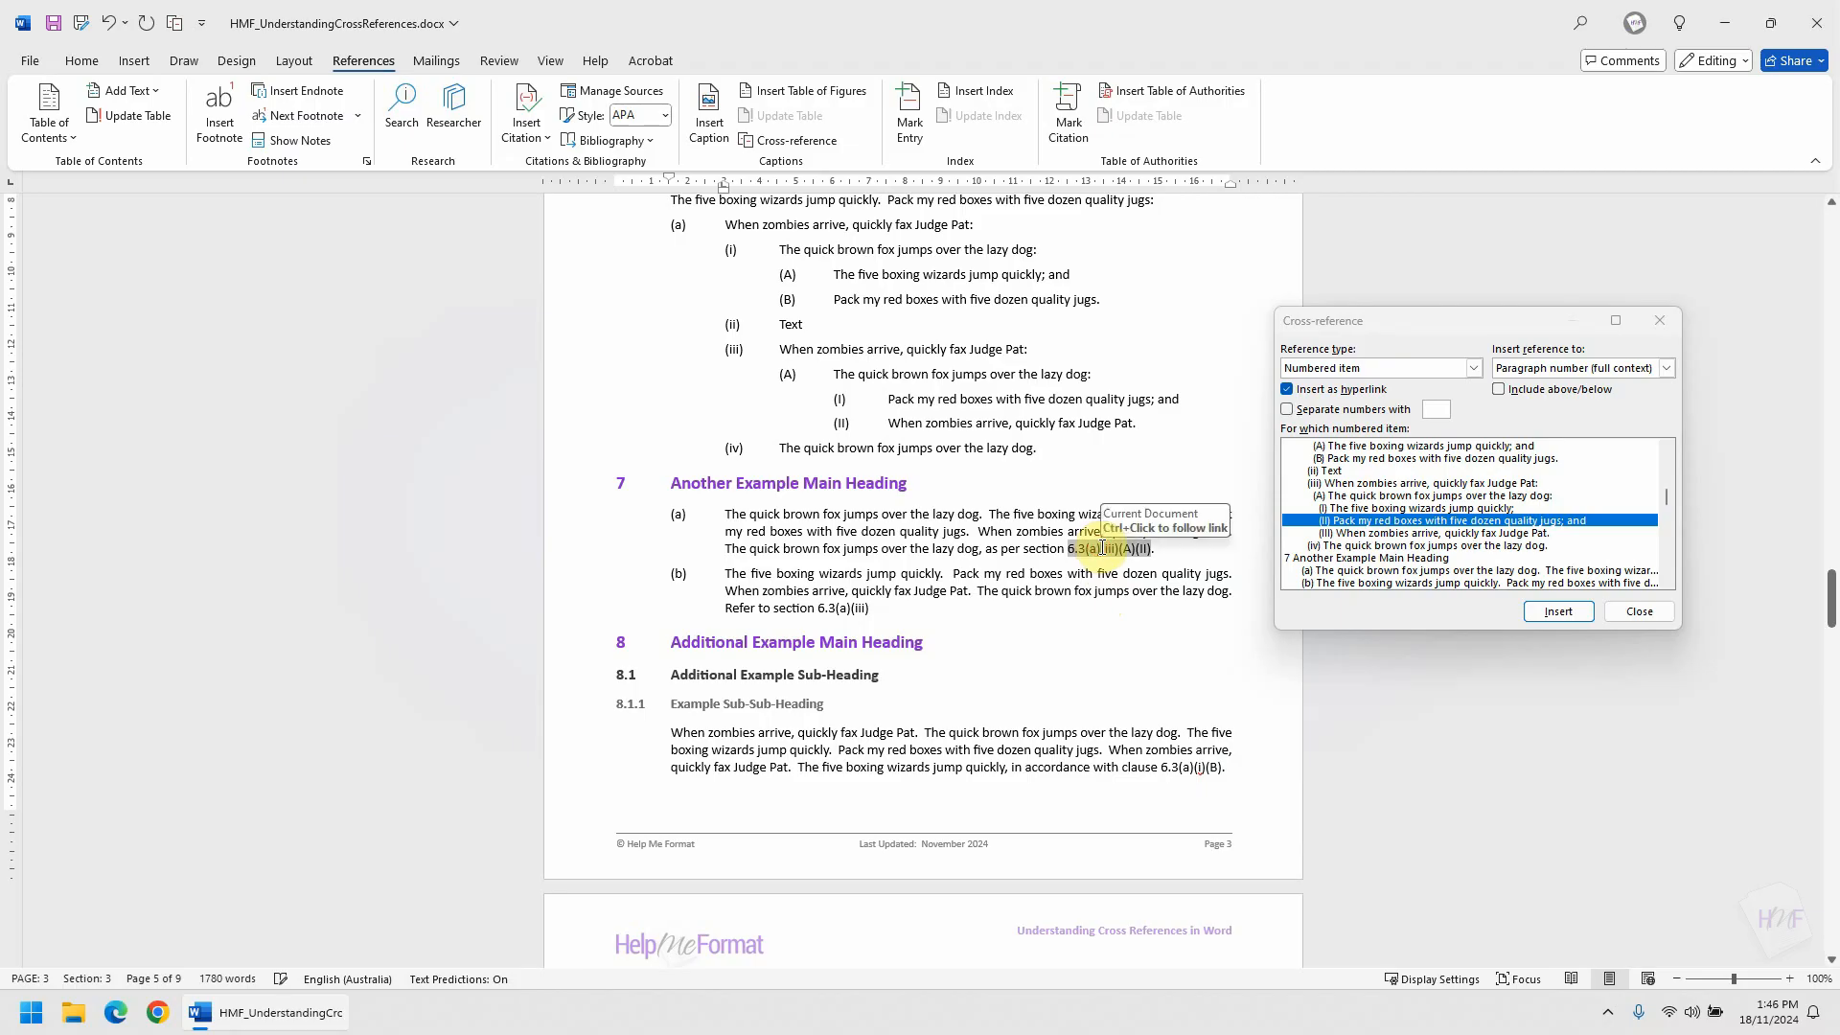
key(F9)
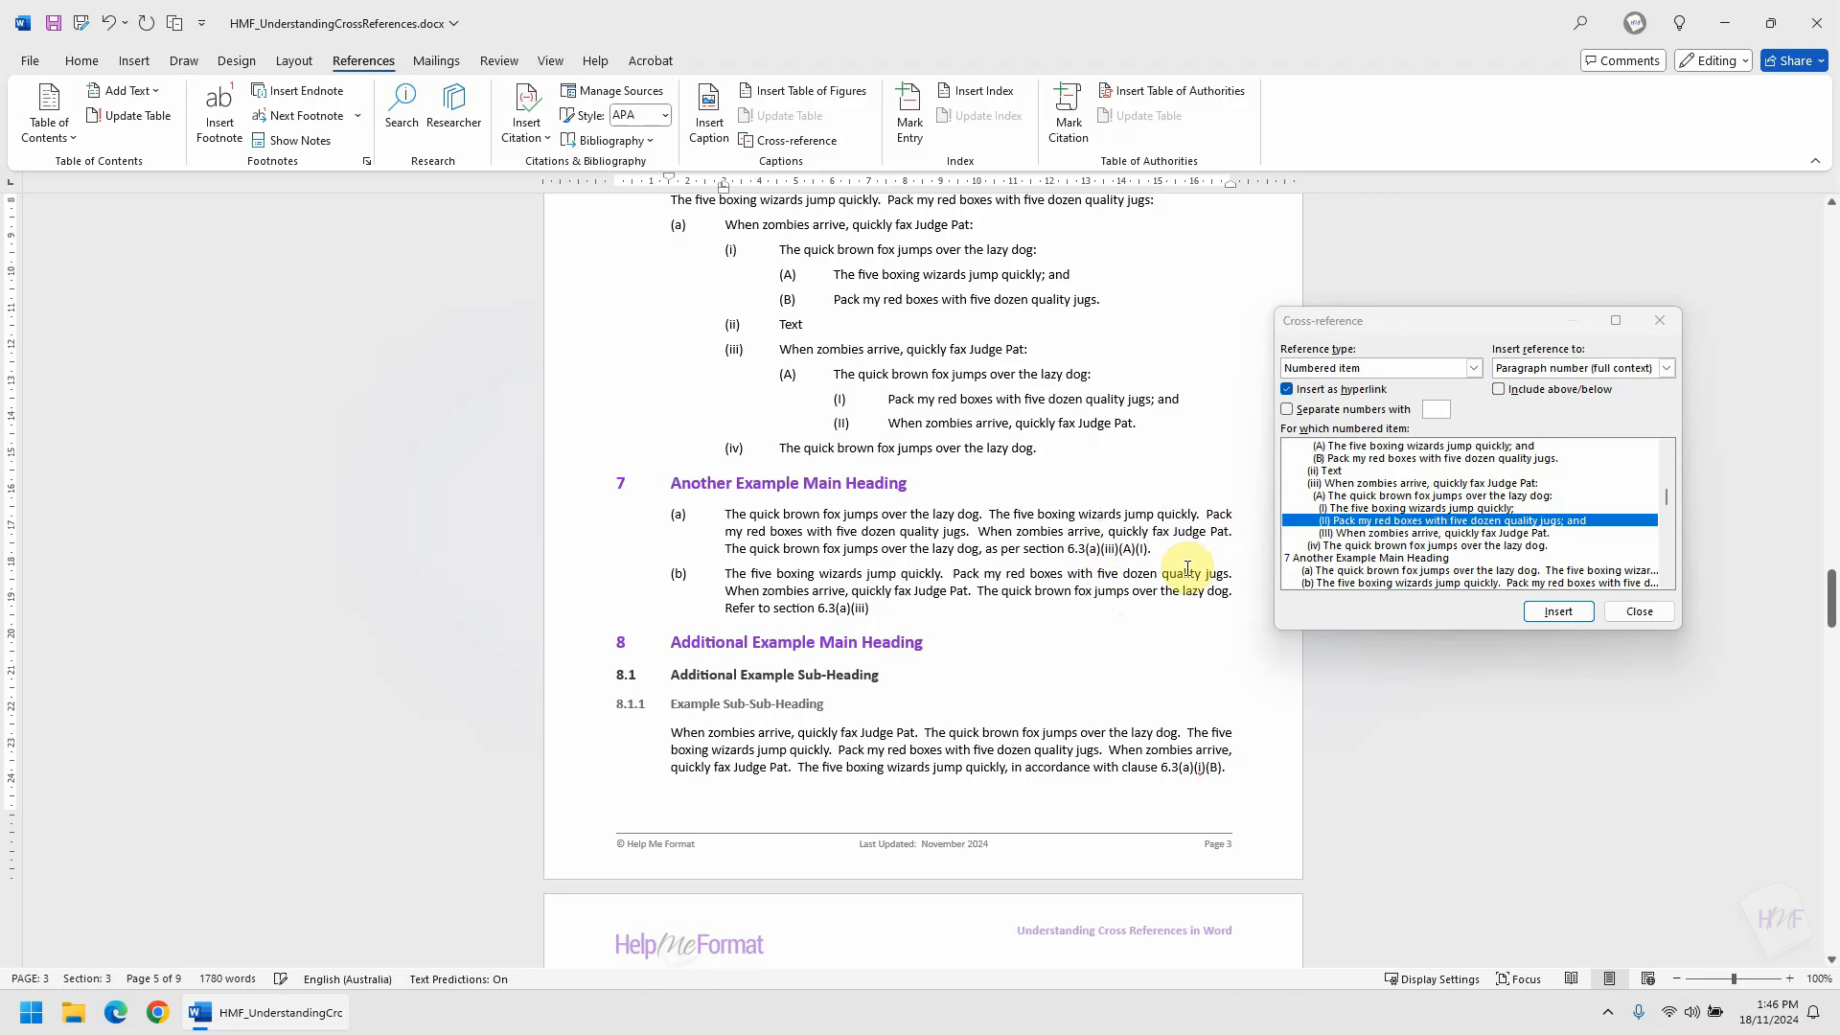
End paragraph (b) under Another Example Main Heading with a full stop and add a paragraph (c) reading "Refer to paragraph".
click(915, 615)
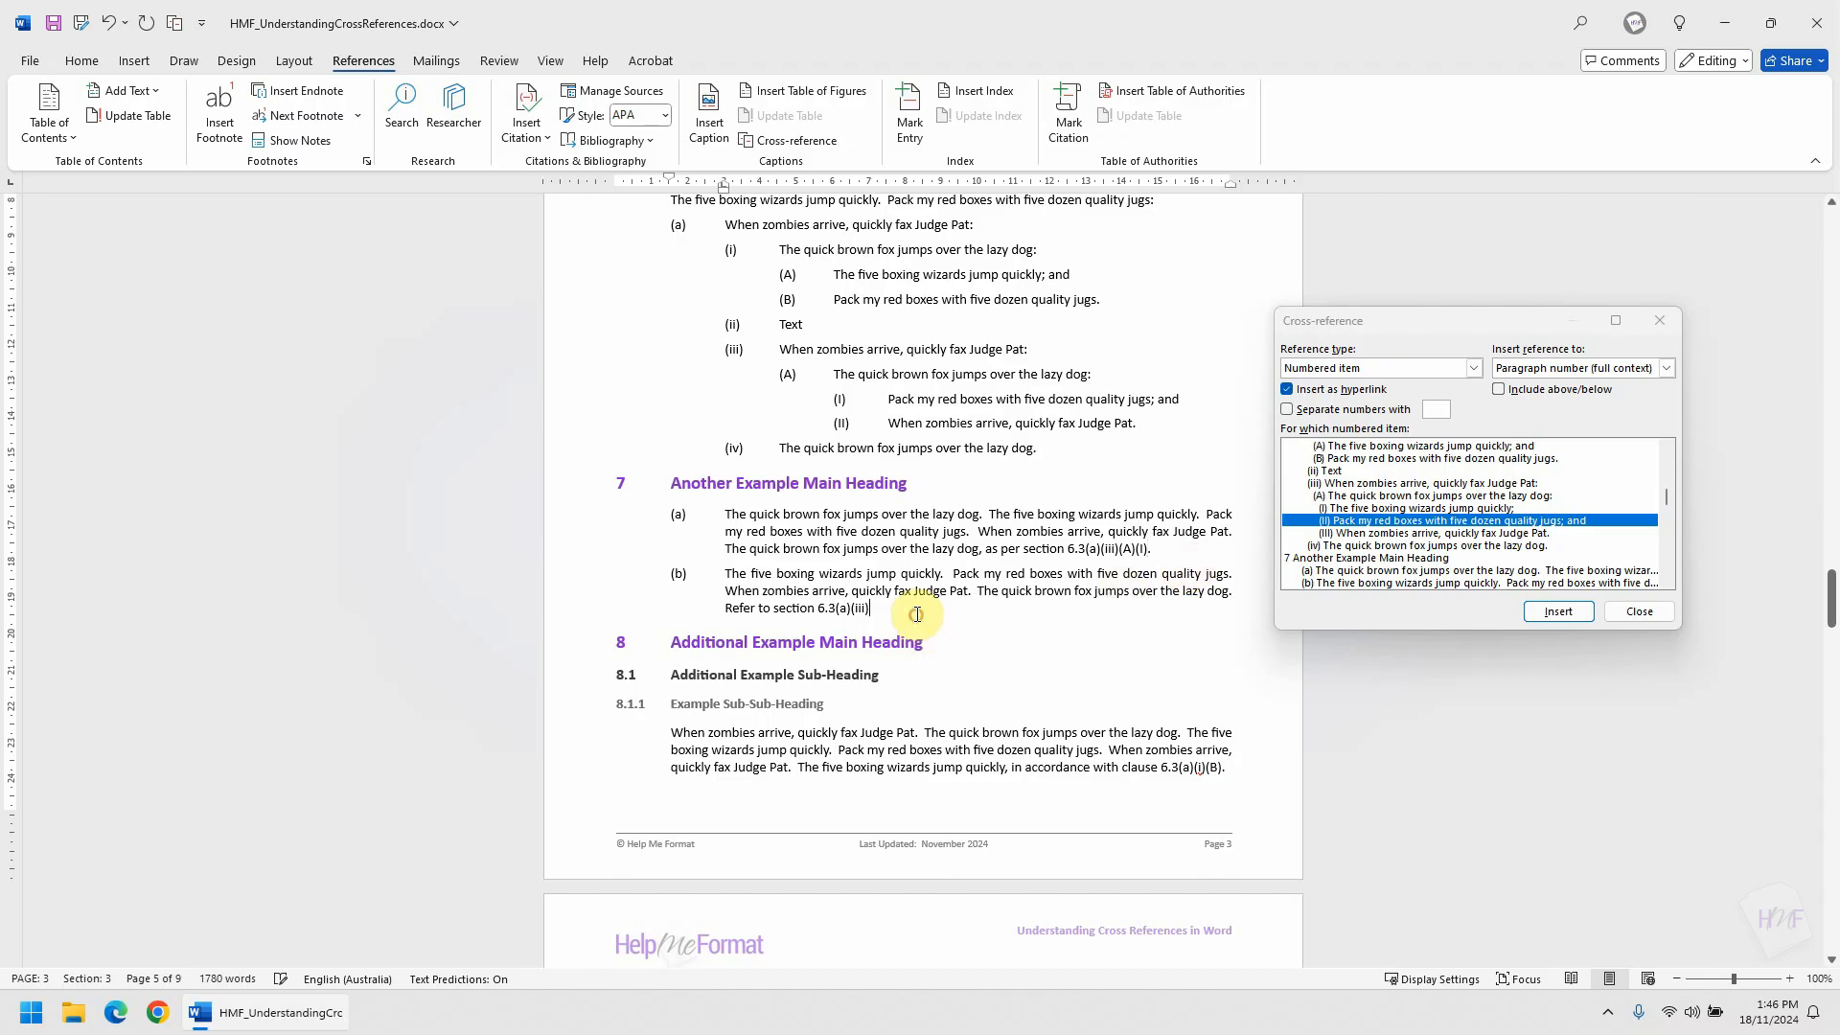
text(.)
key(Return)
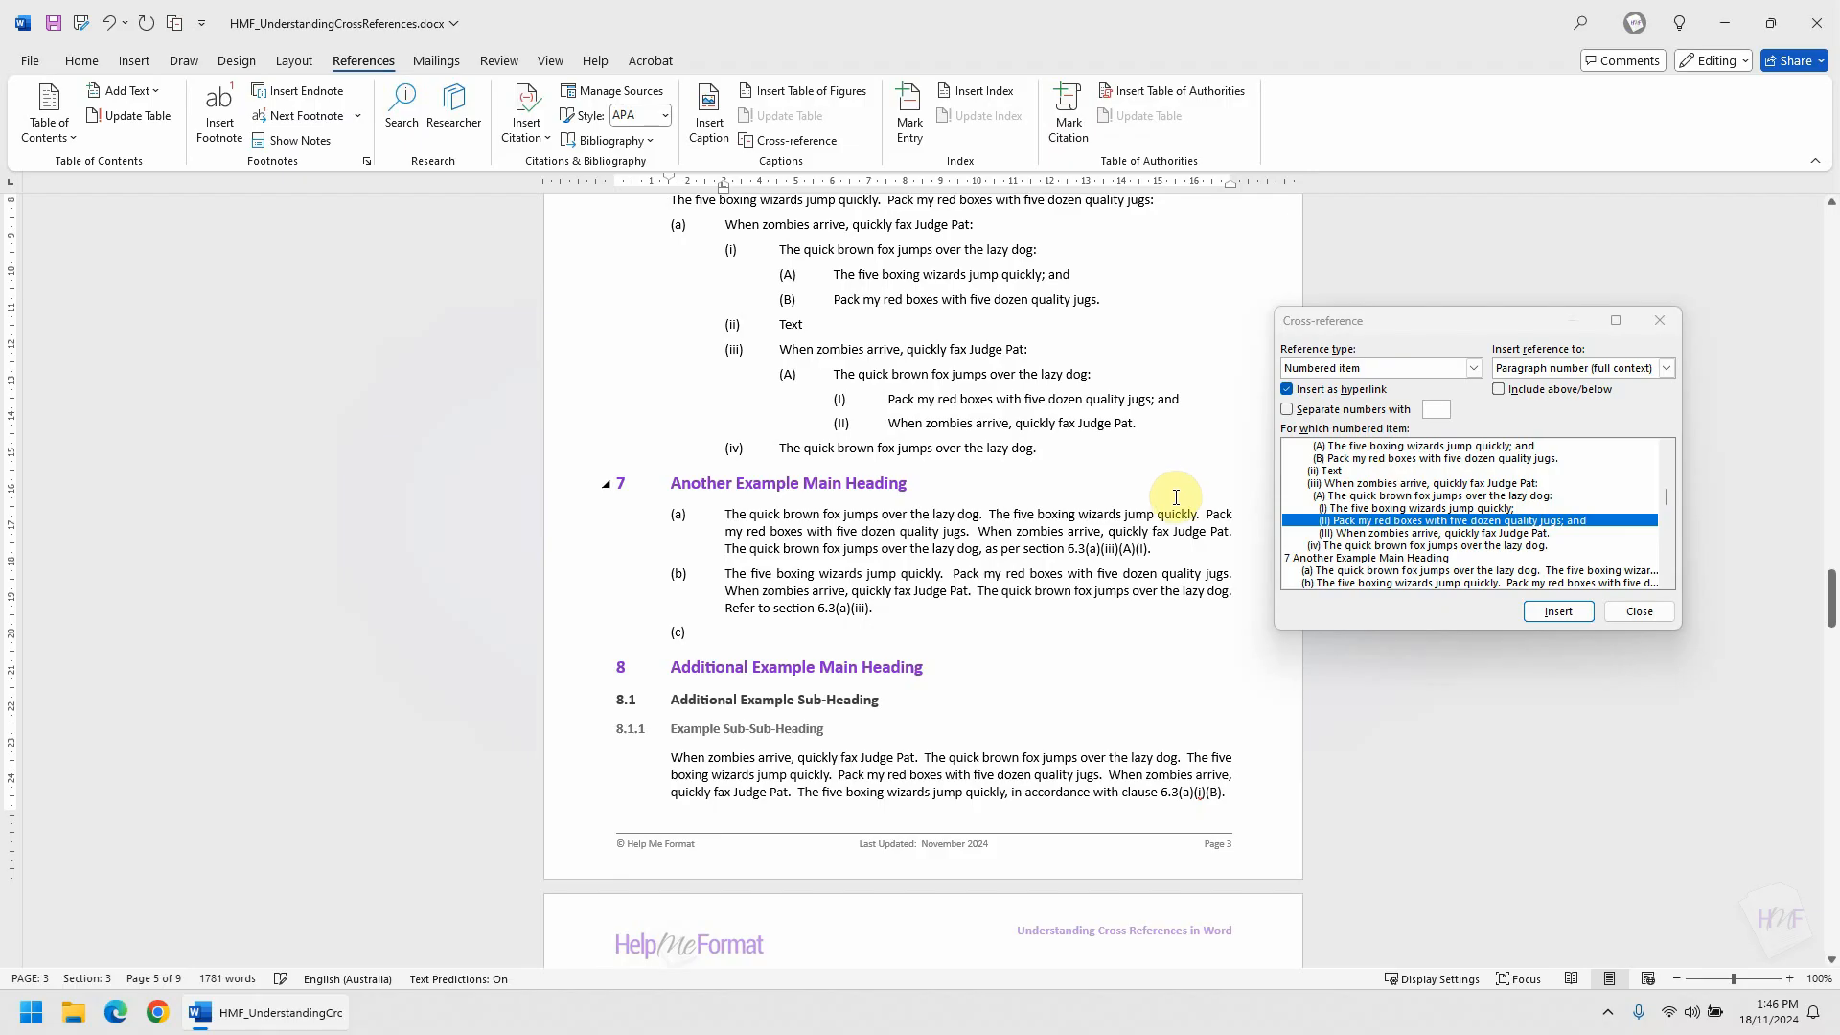
text(Refe)
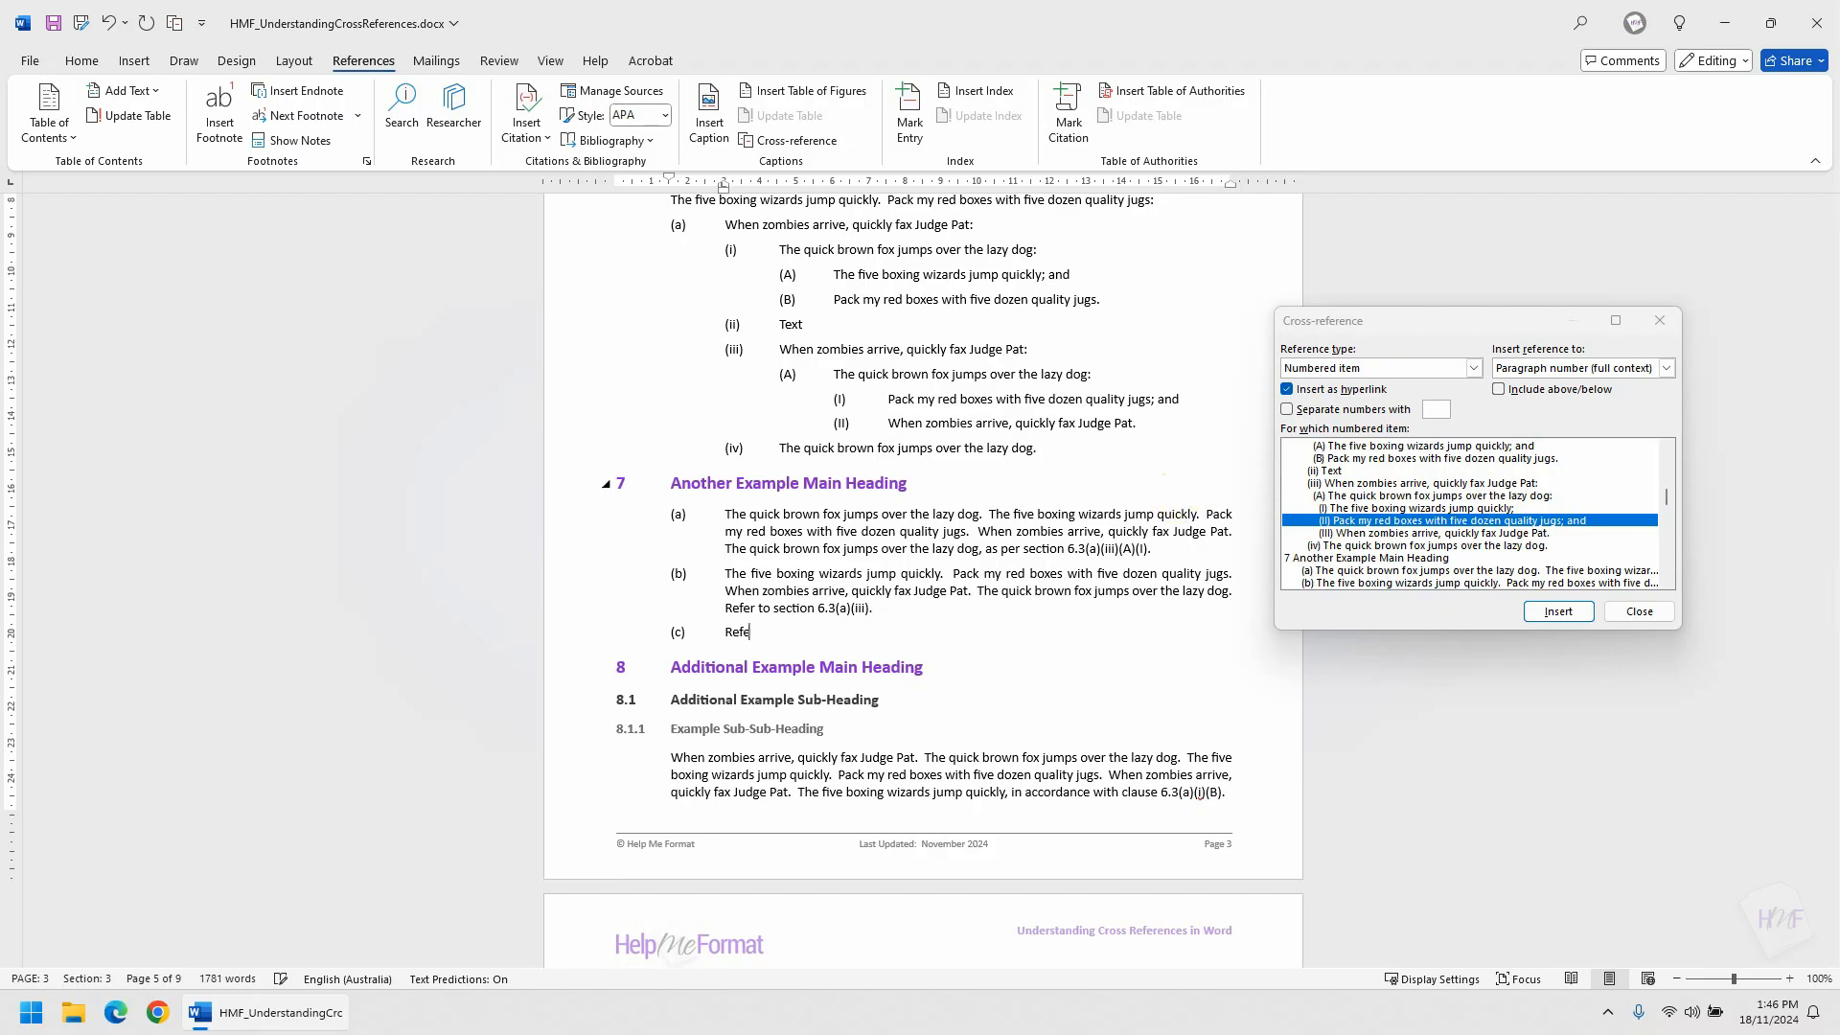
text(r to paragraph)
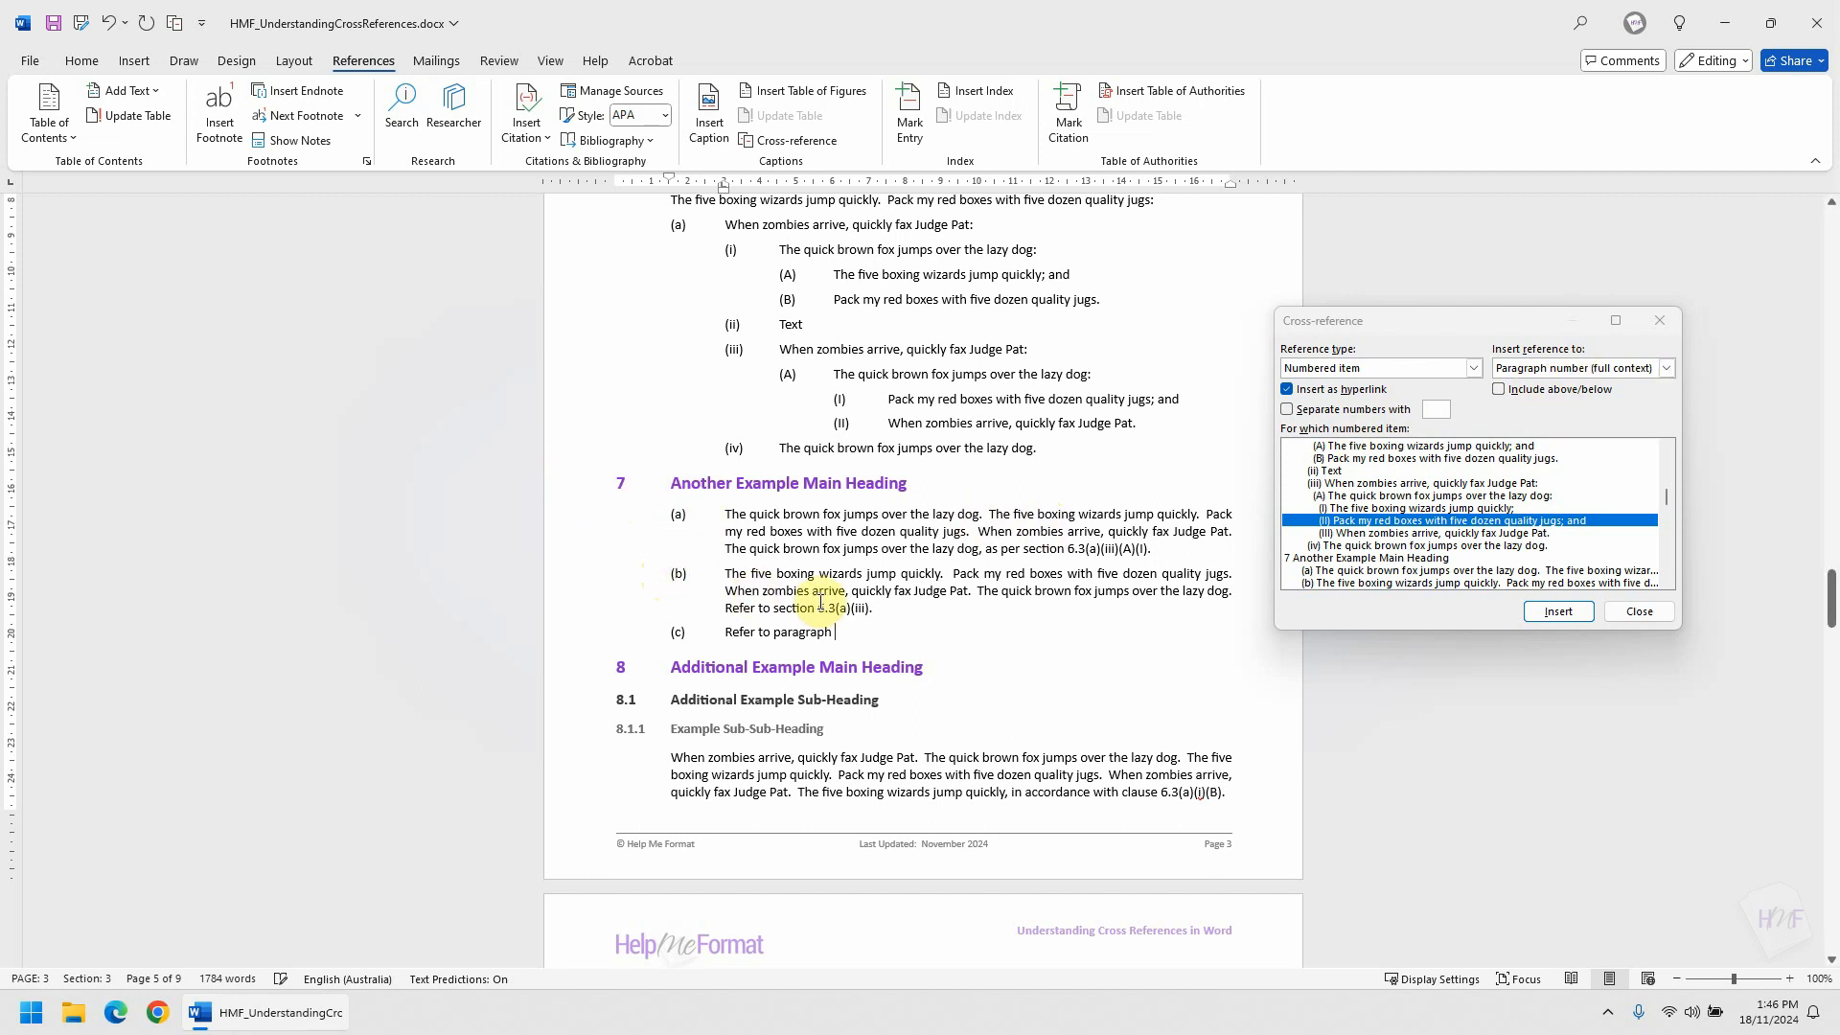
Insert a cross-reference to paragraph (b) at the end of paragraph (c), using Paragraph number (no context).
click(1638, 372)
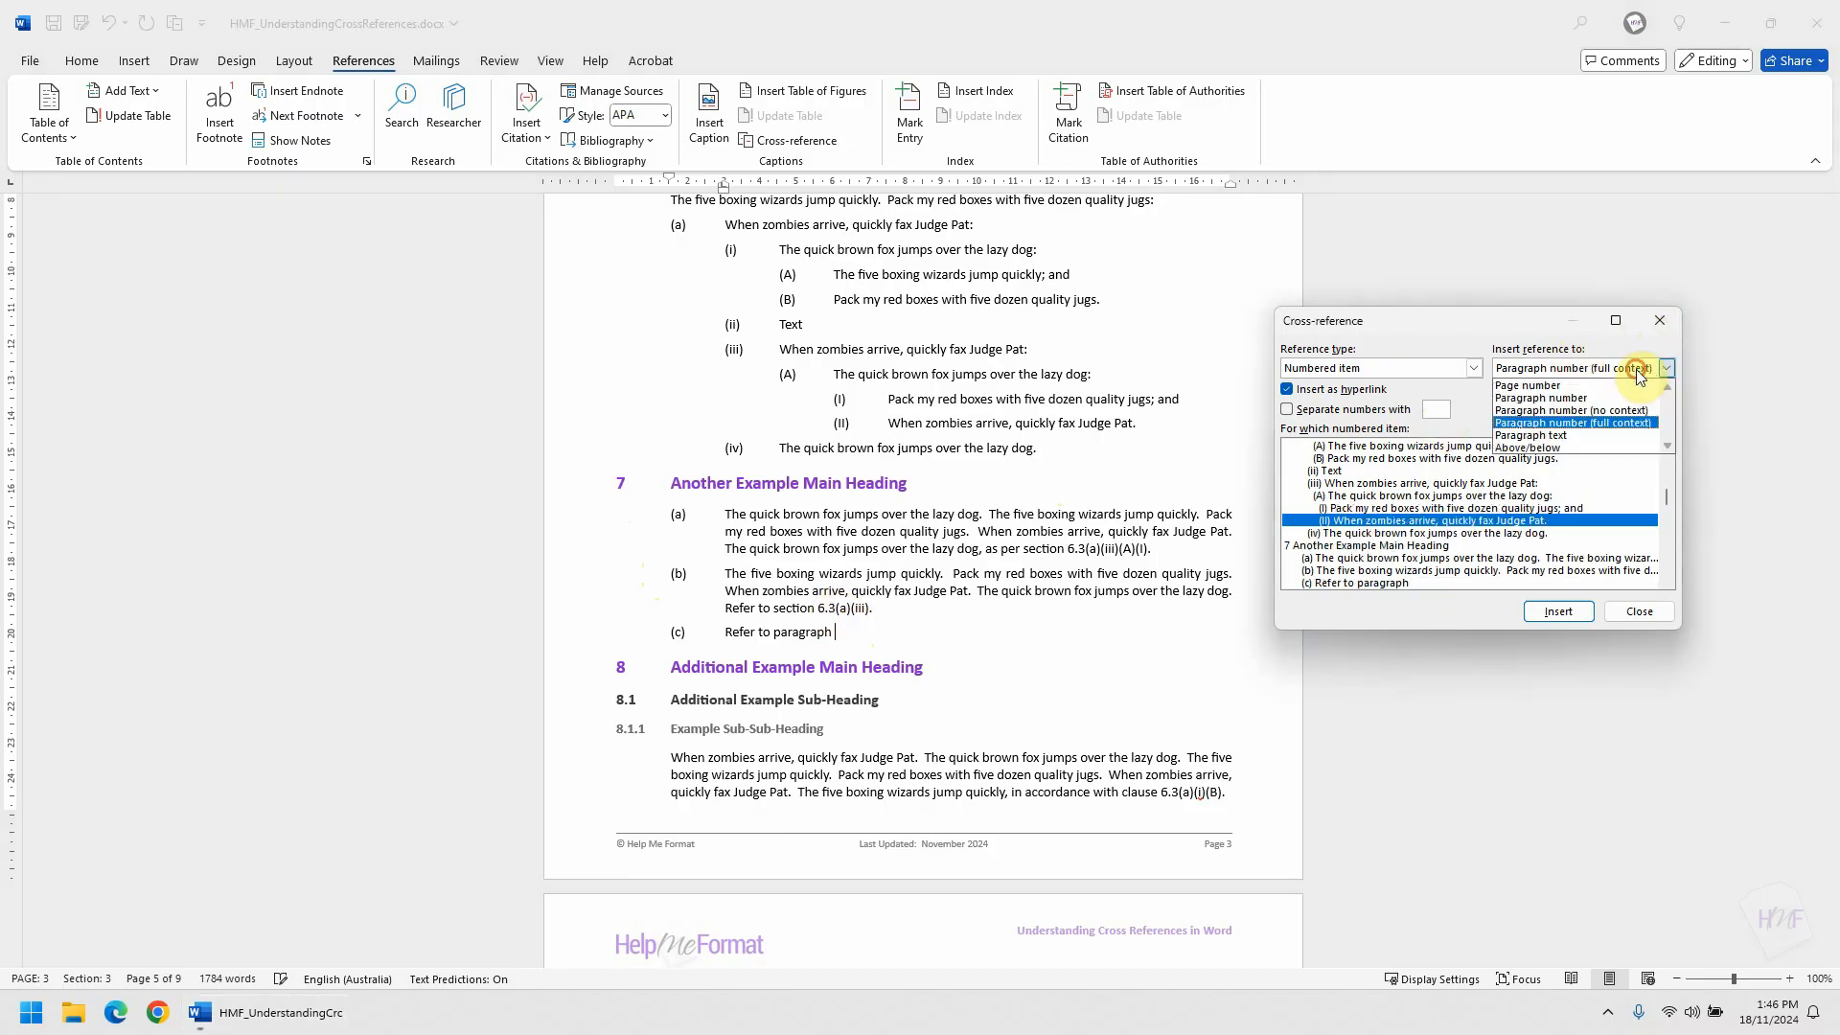
click(1596, 412)
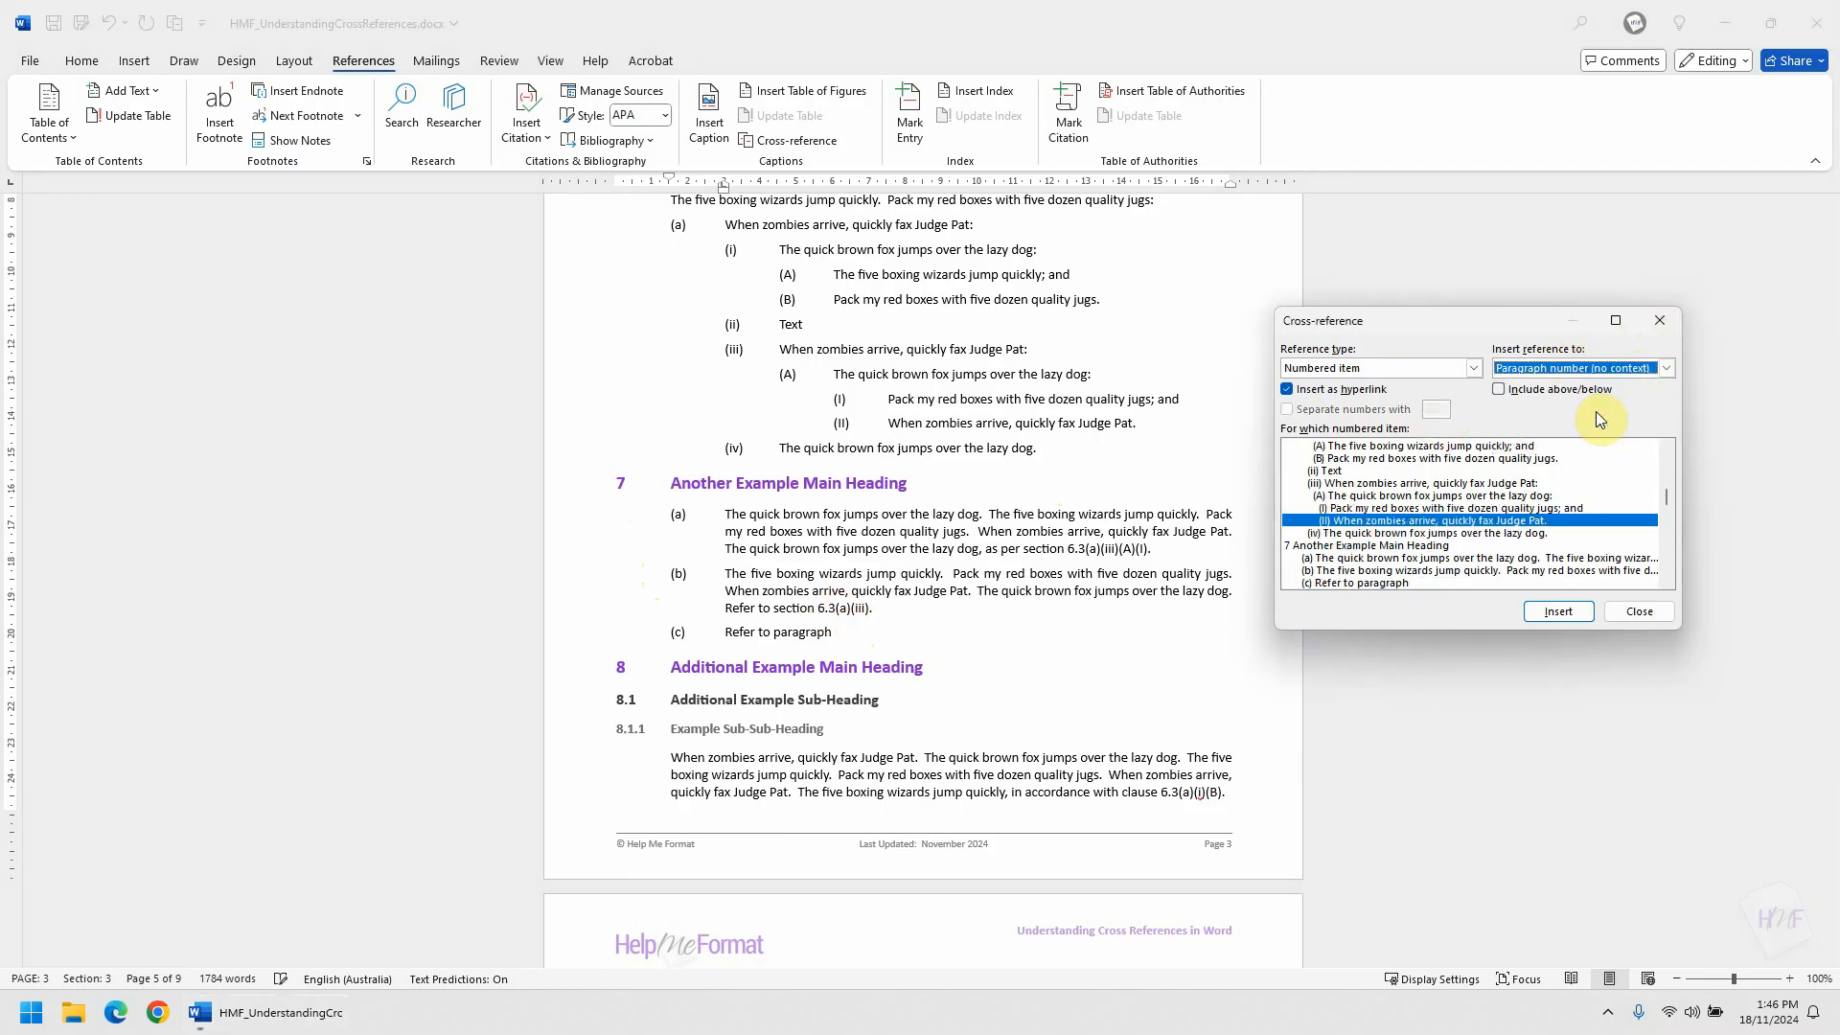
click(1401, 570)
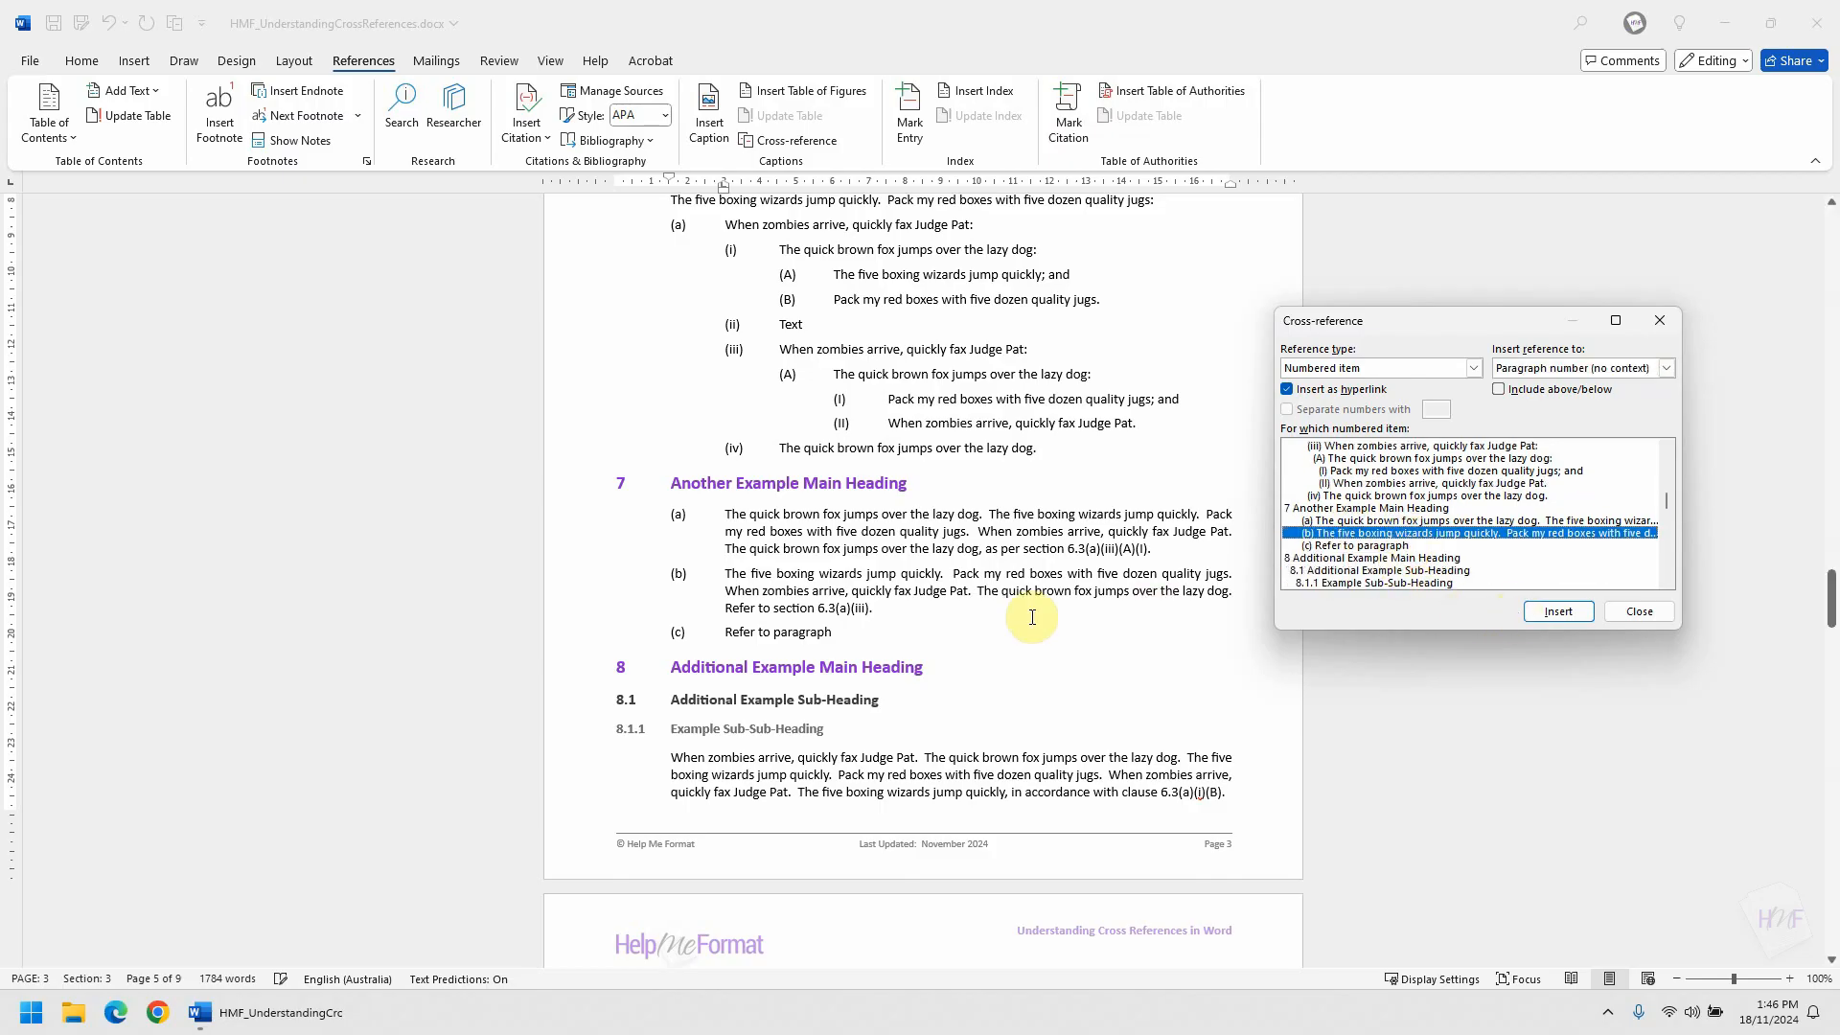
click(915, 629)
click(1518, 532)
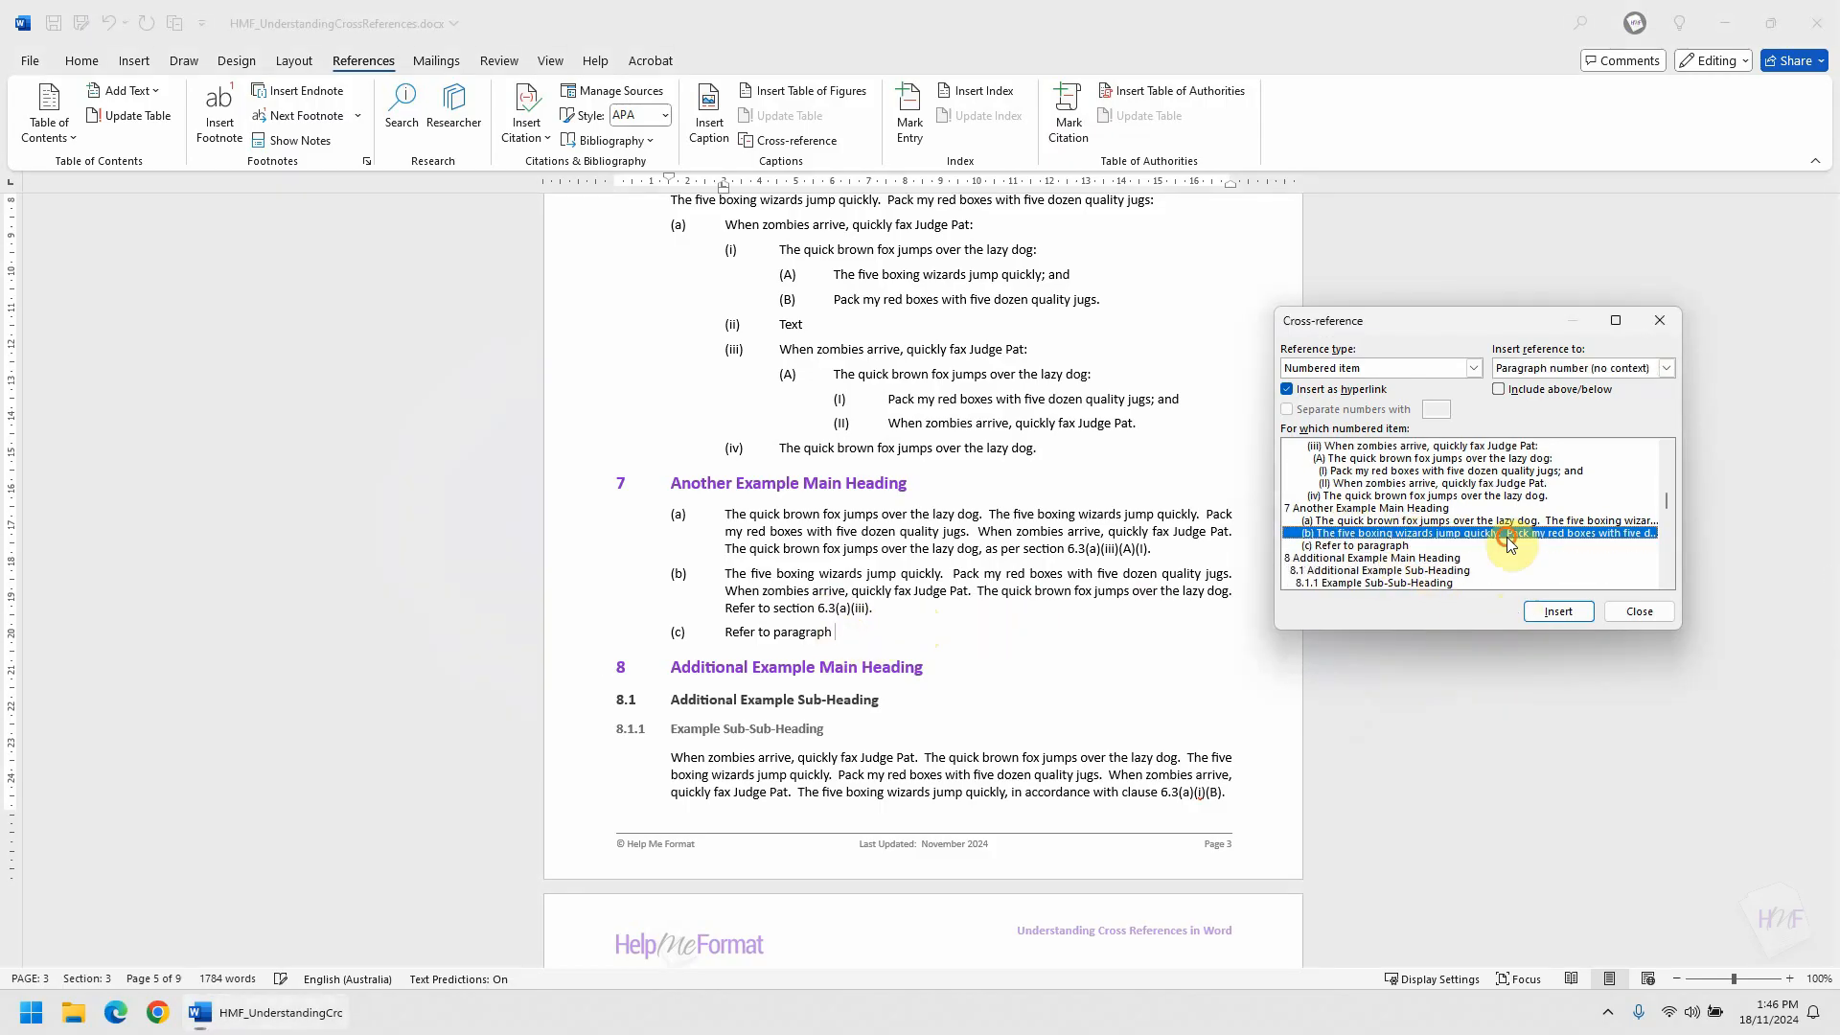
click(1558, 611)
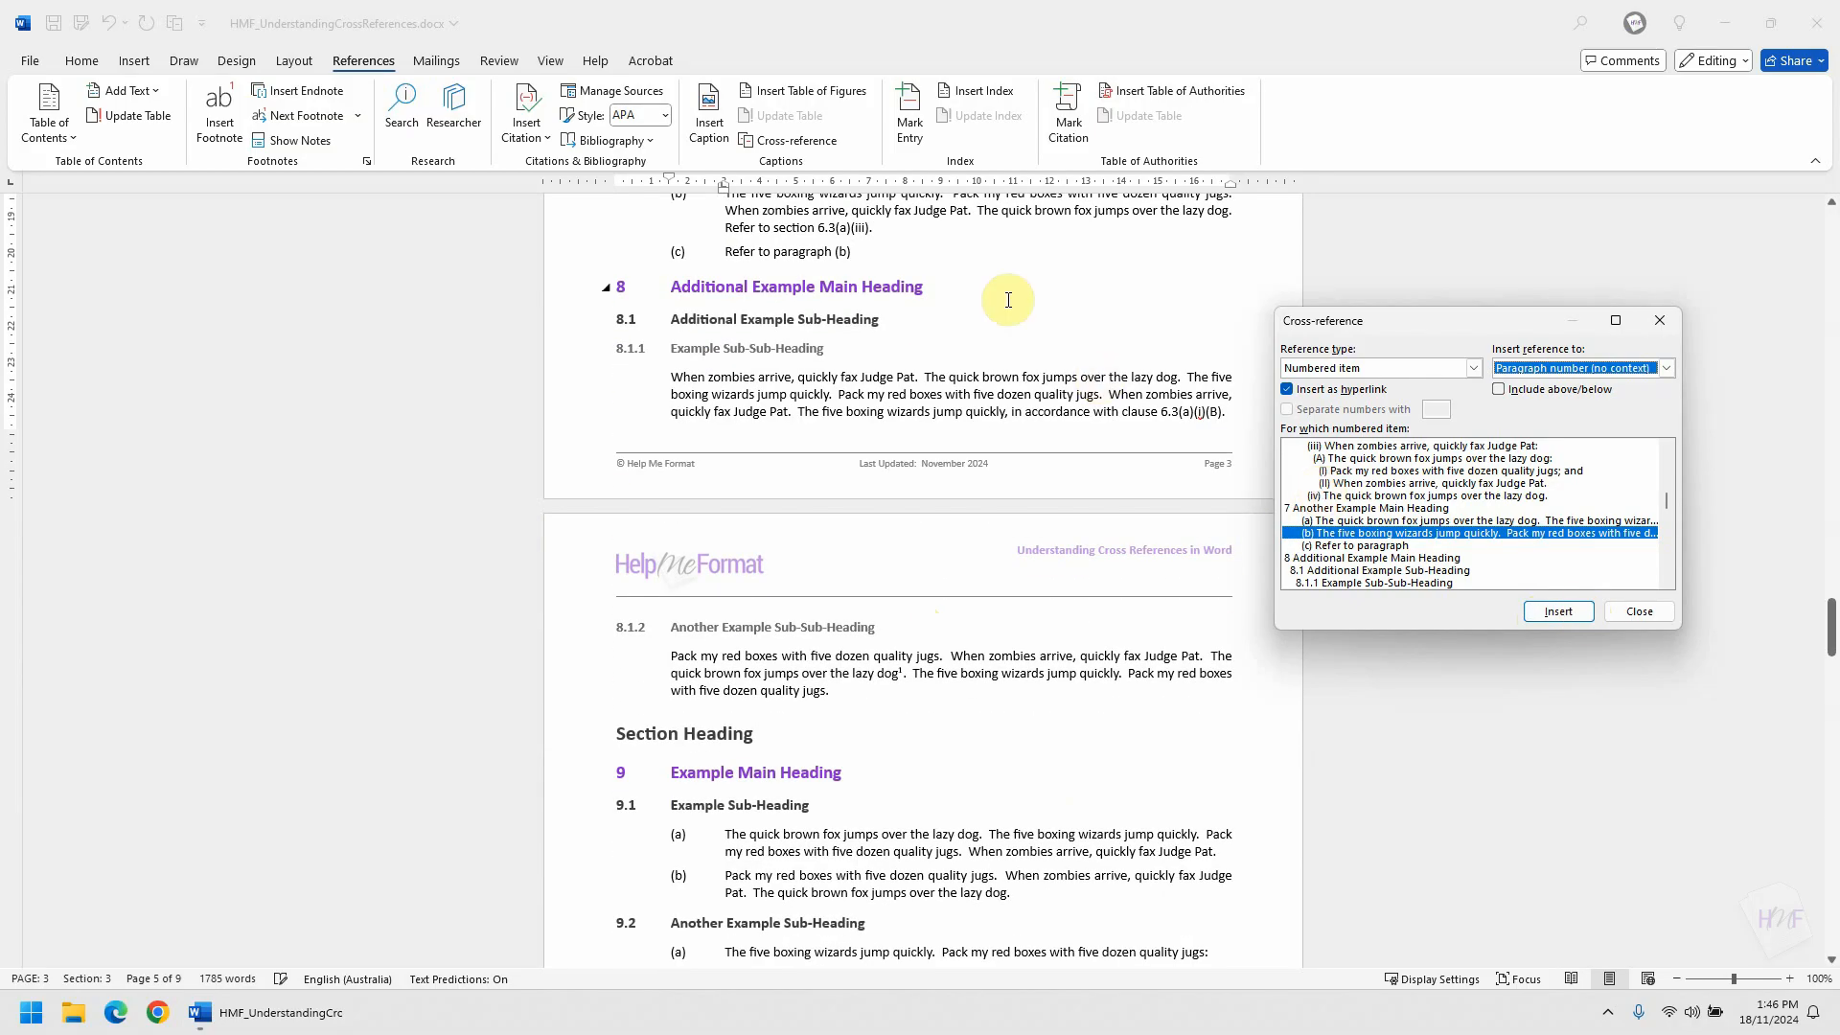
click(935, 254)
scroll(933, 253, up, 1)
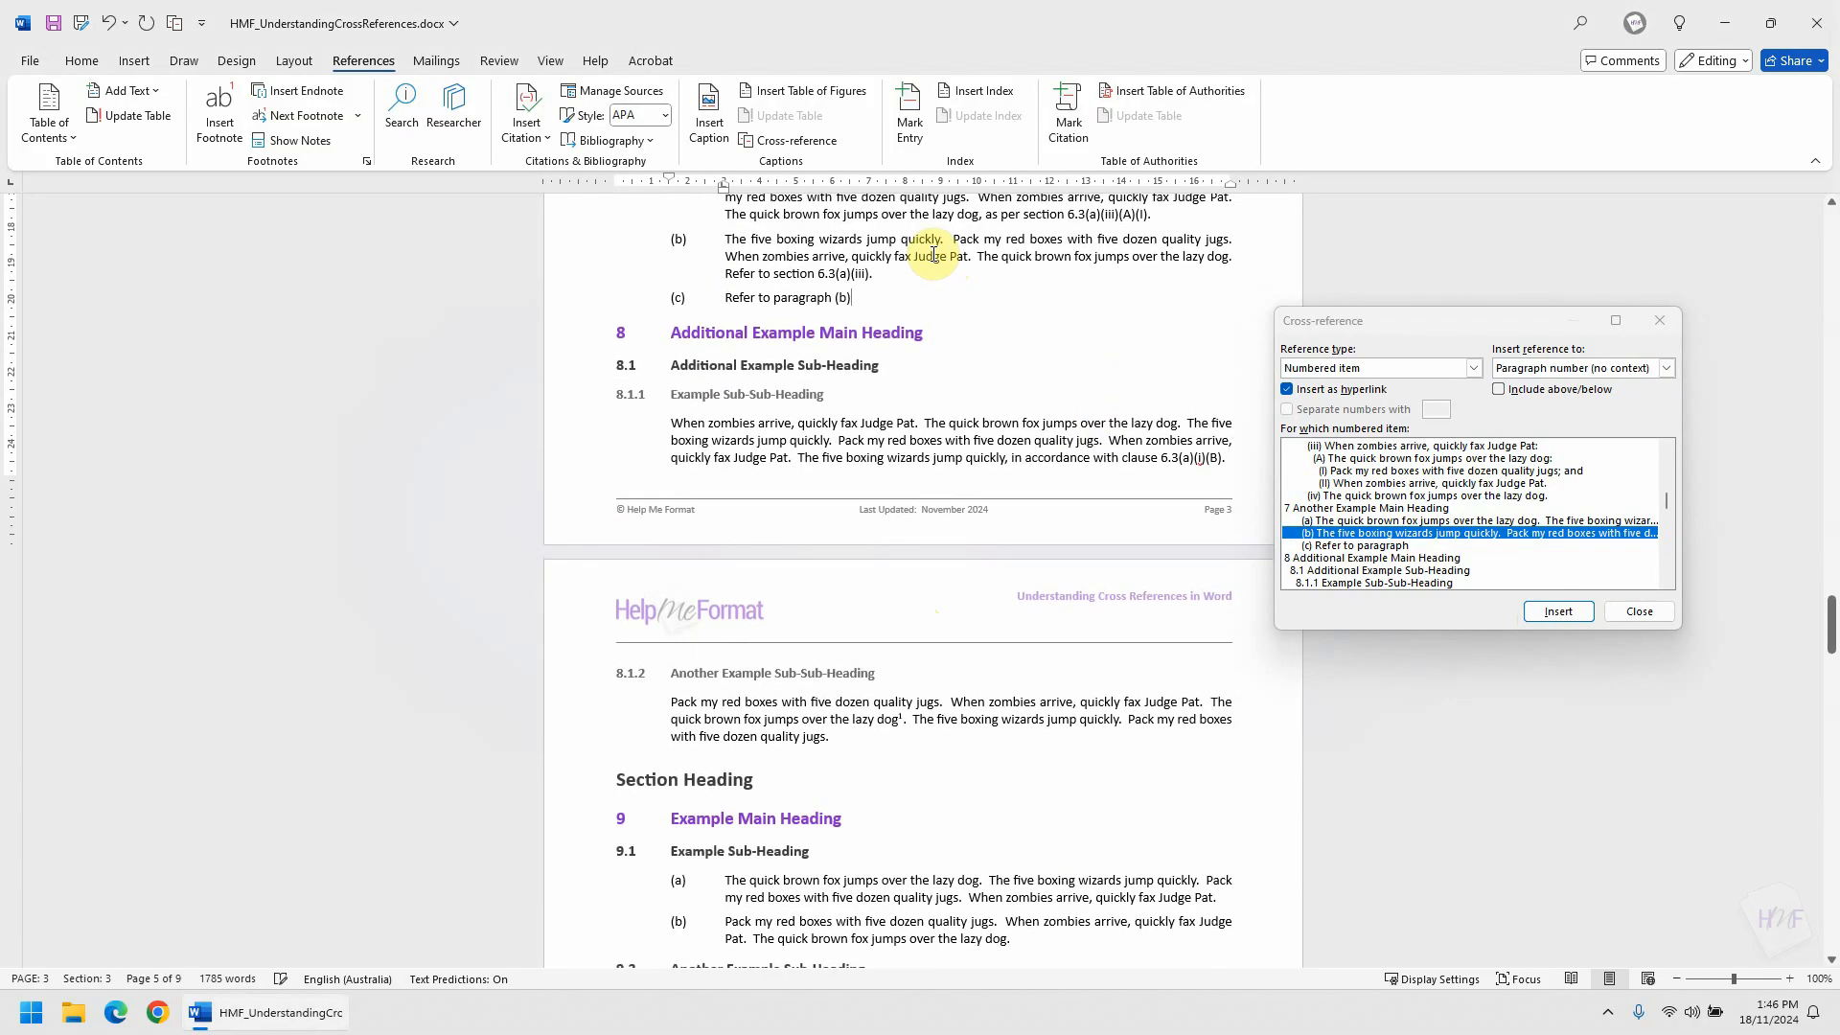
Replace the reference in paragraph (c) with a no-context cross-reference to paragraph (b) that includes above/below, and end it with a full stop.
key(BackSpace)
key(BackSpace)
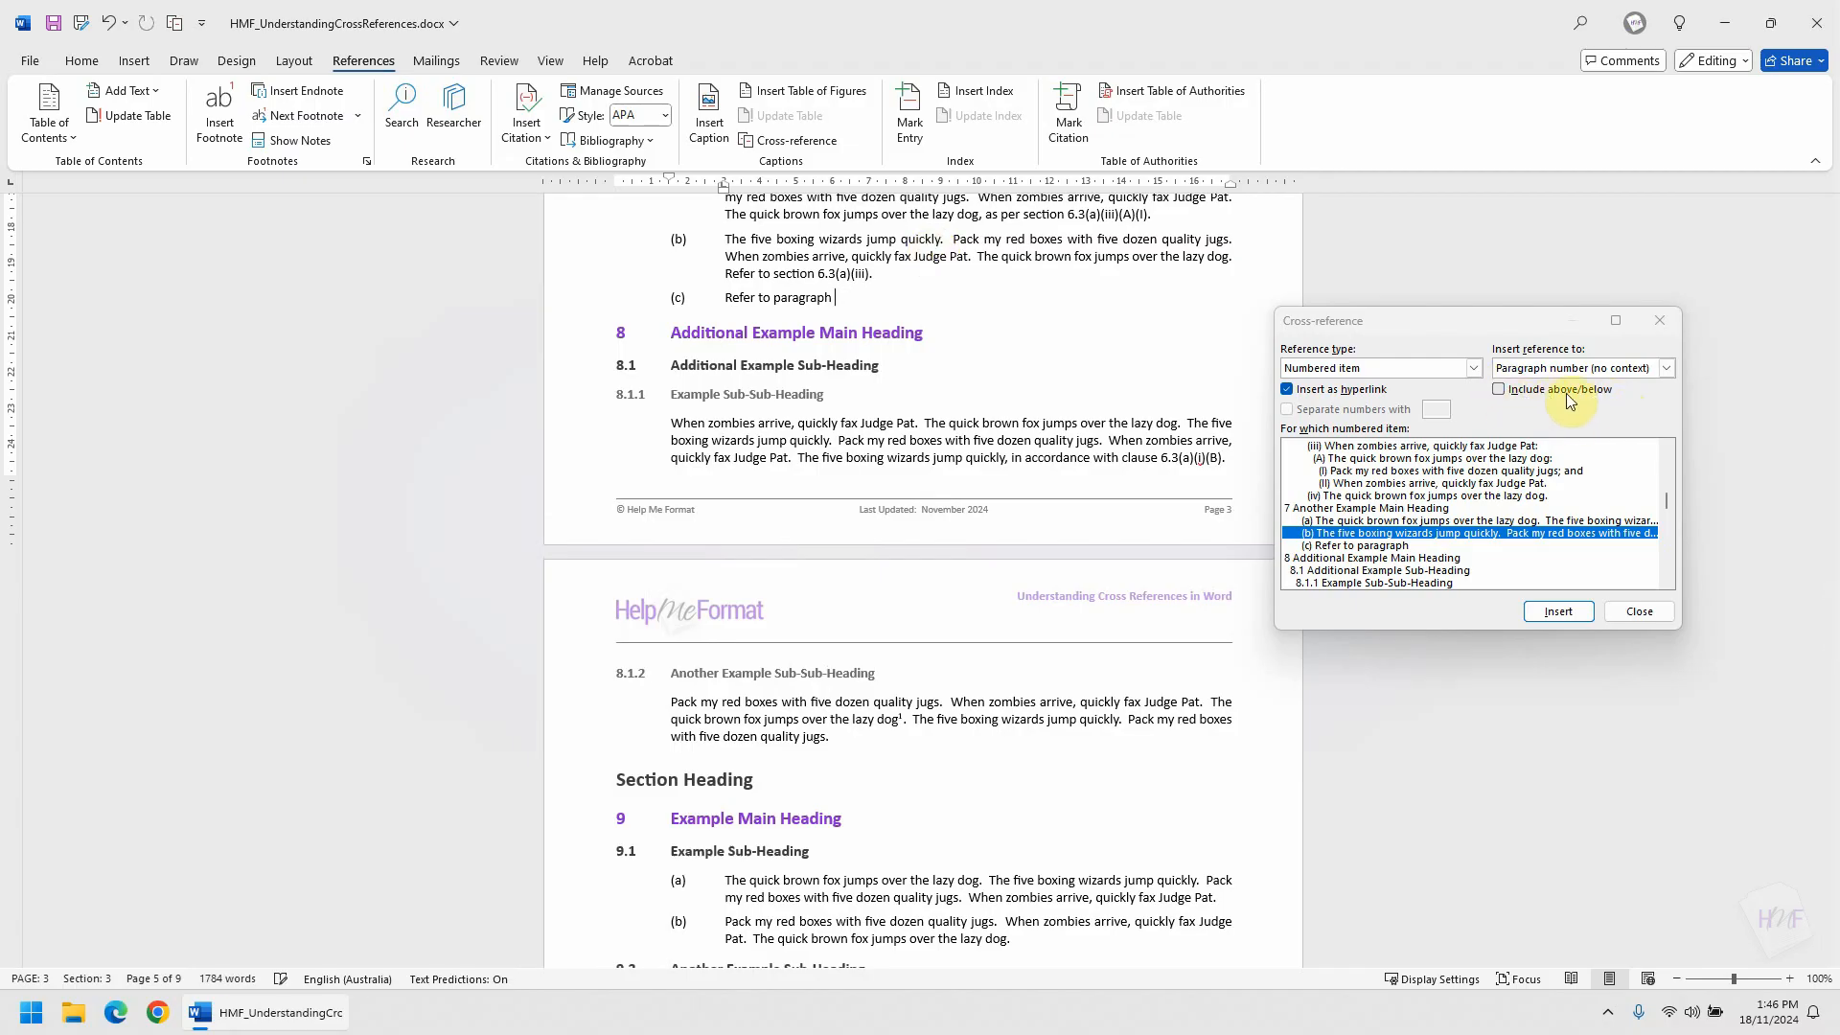
click(1568, 393)
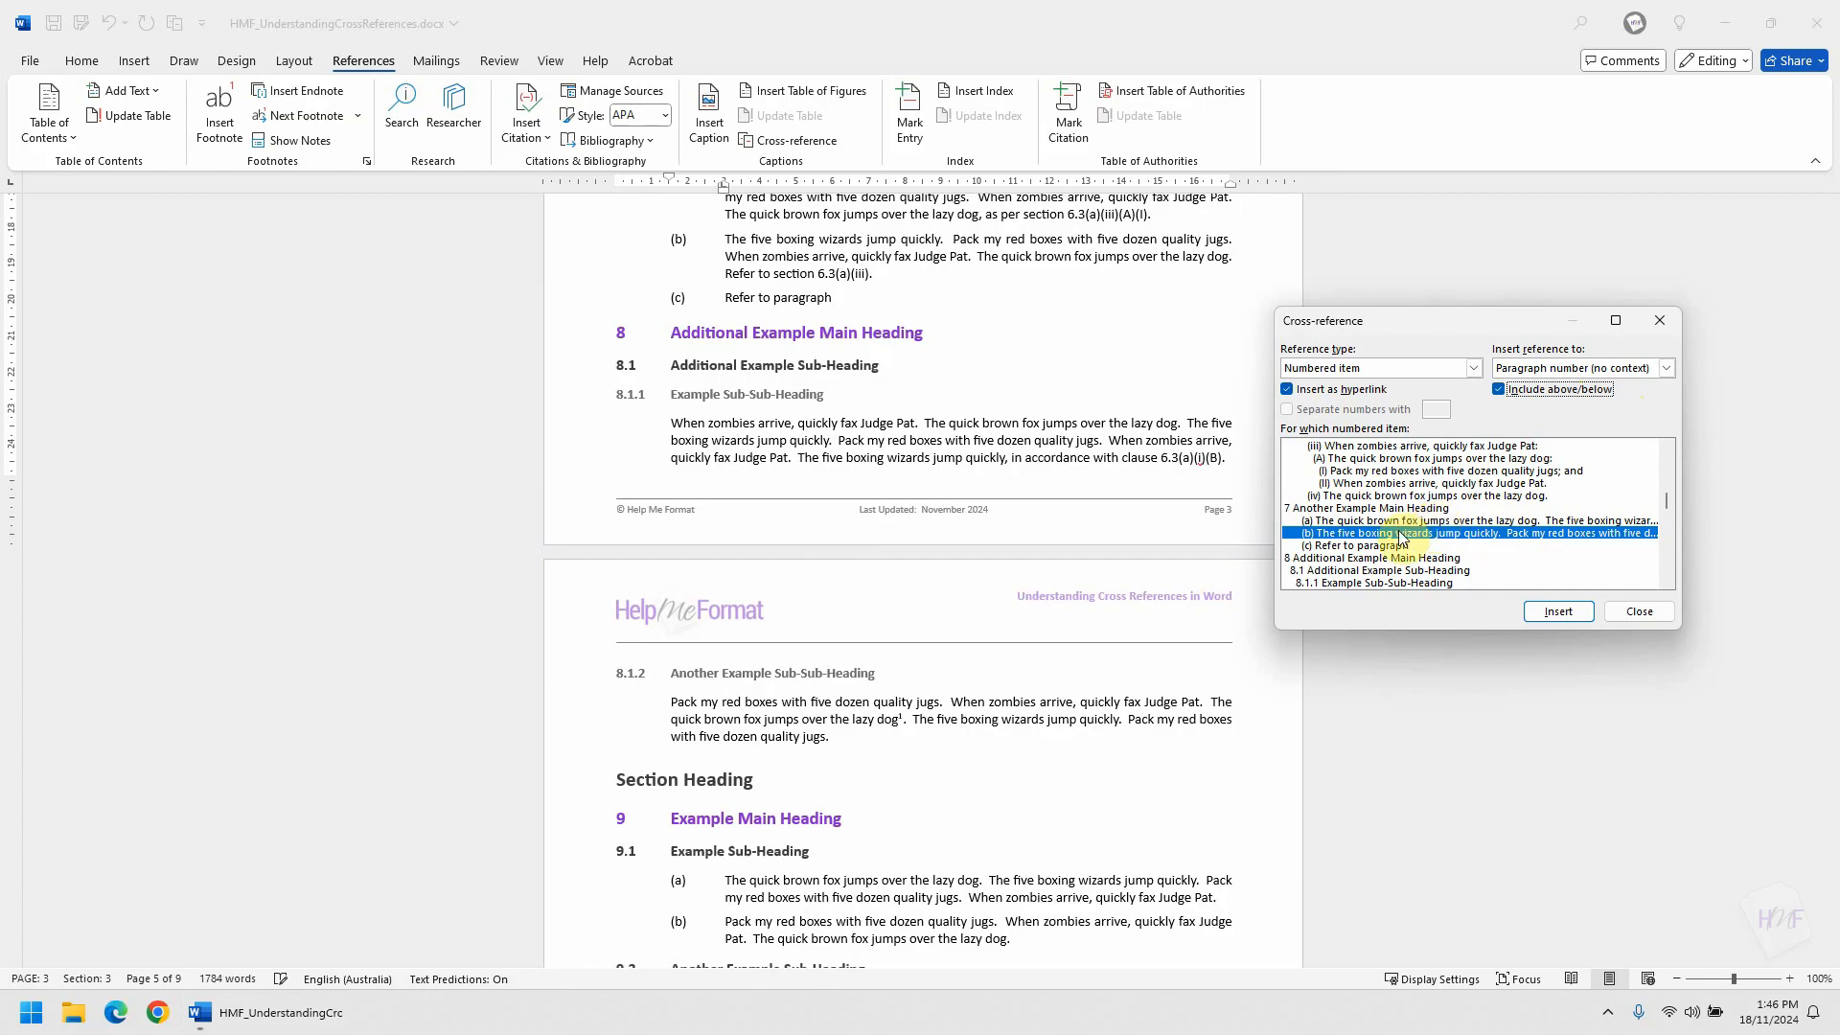
click(1558, 612)
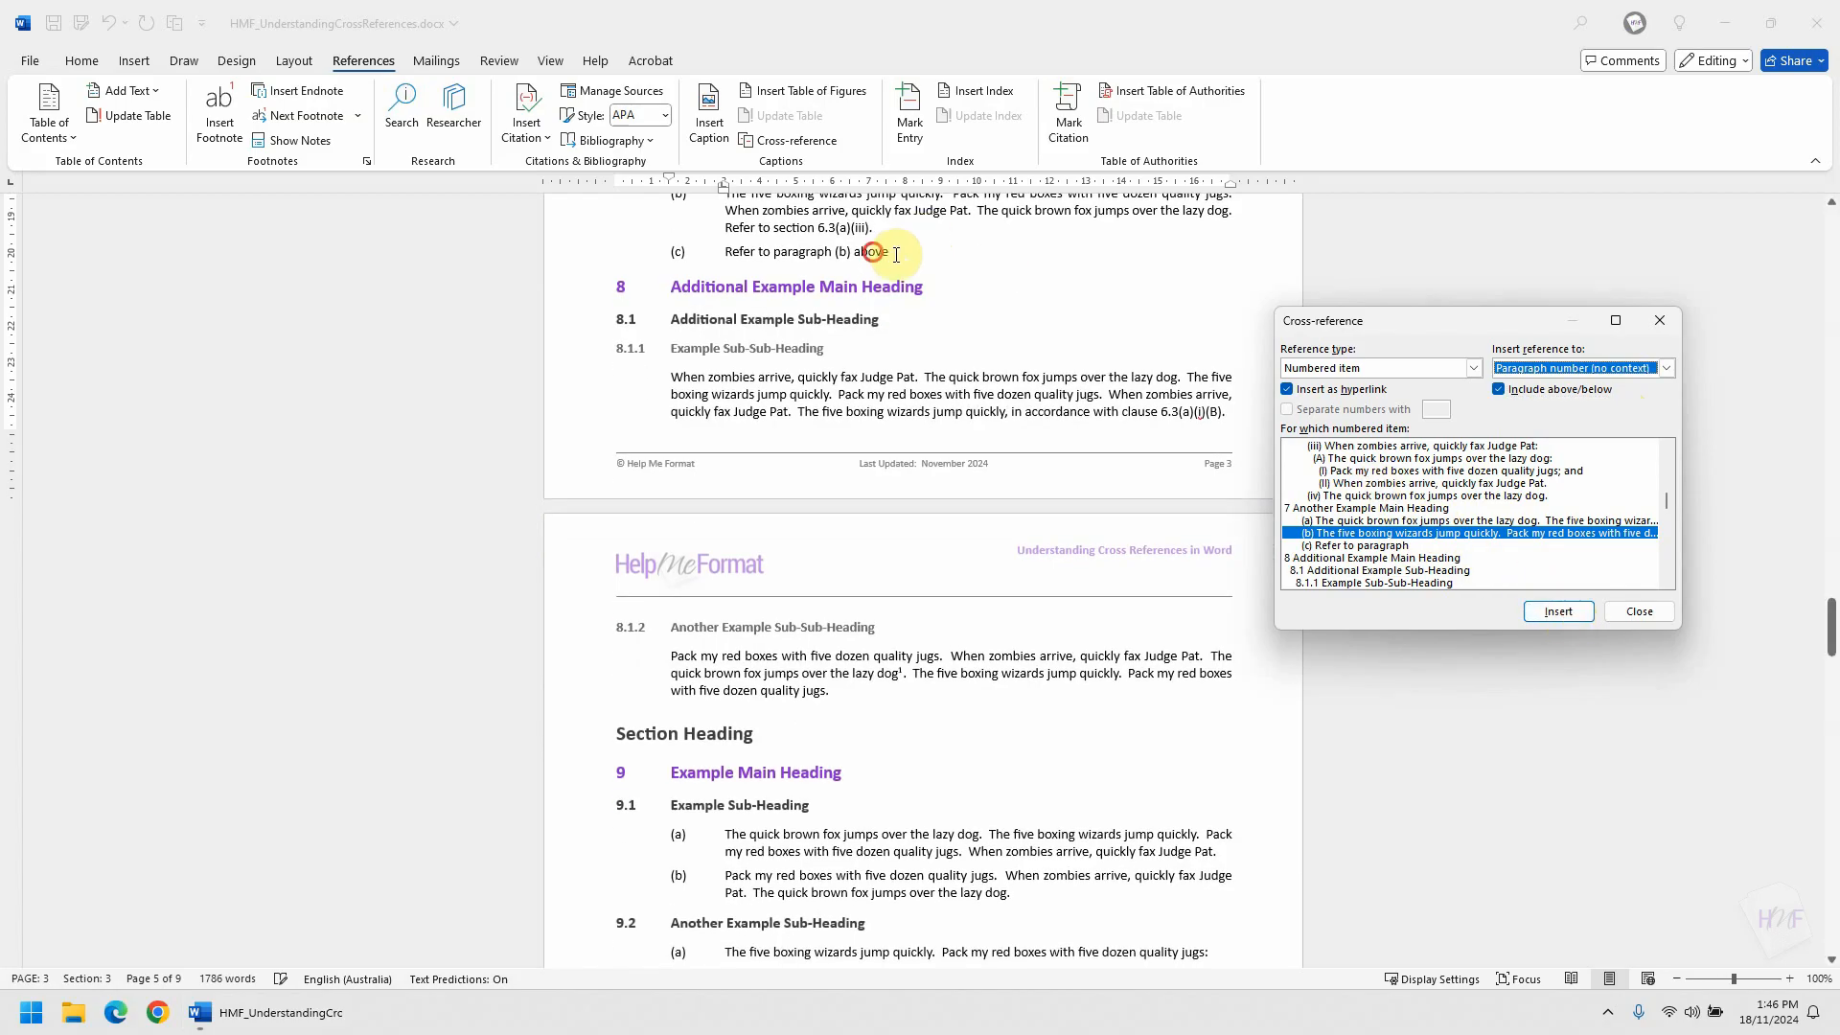
click(872, 251)
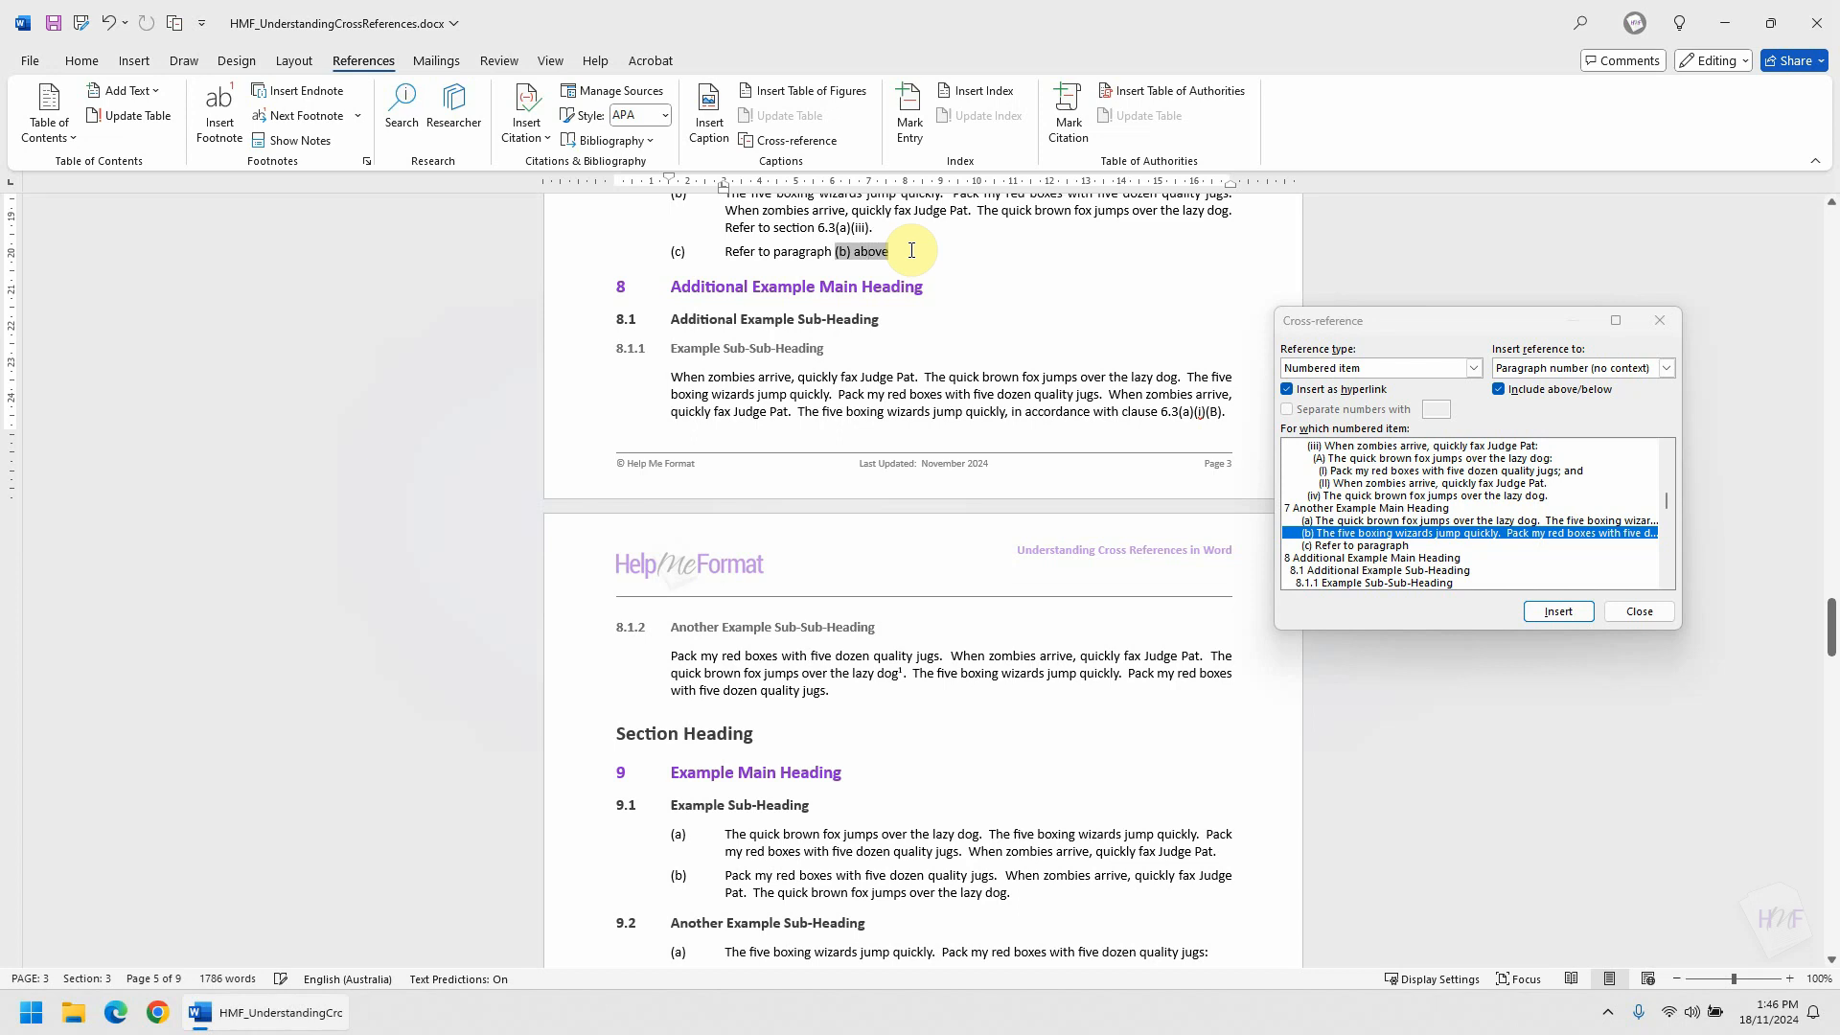
click(911, 251)
text(.)
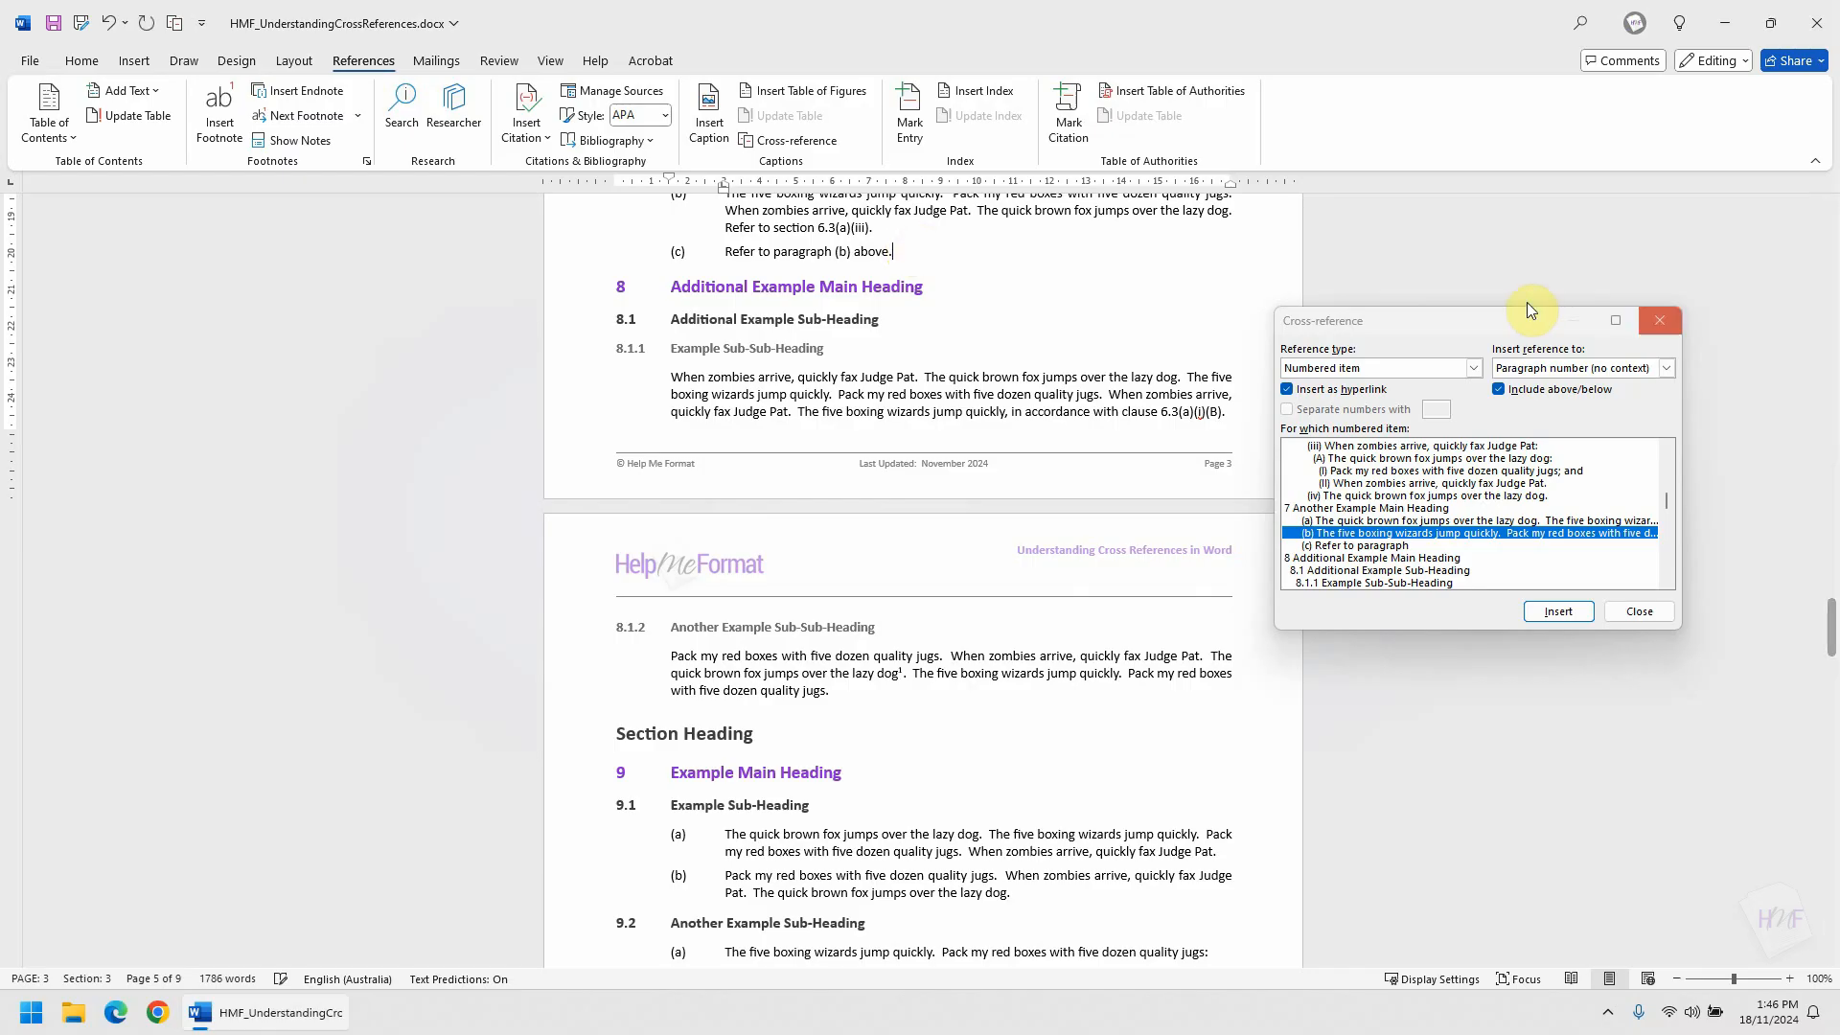
Turn off including above/below for cross-references and add a paragraph (d) reading "See Section" after paragraph (c).
click(1525, 388)
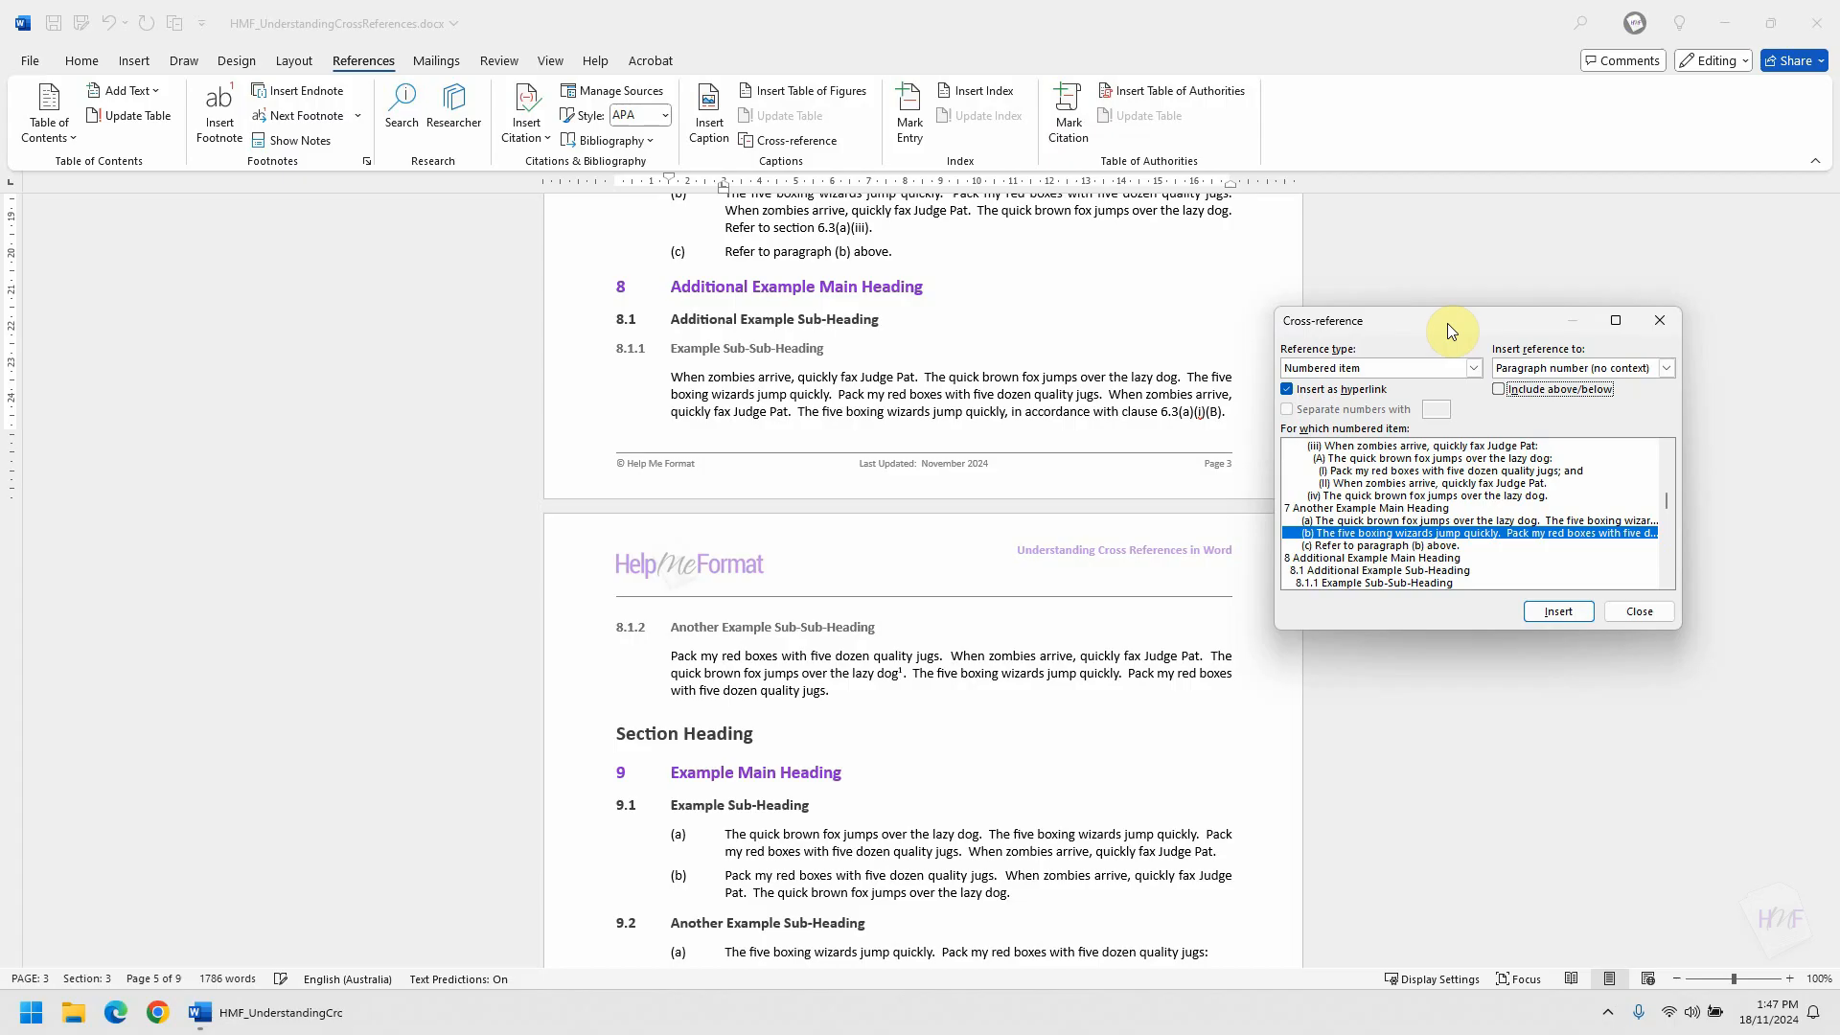
click(934, 247)
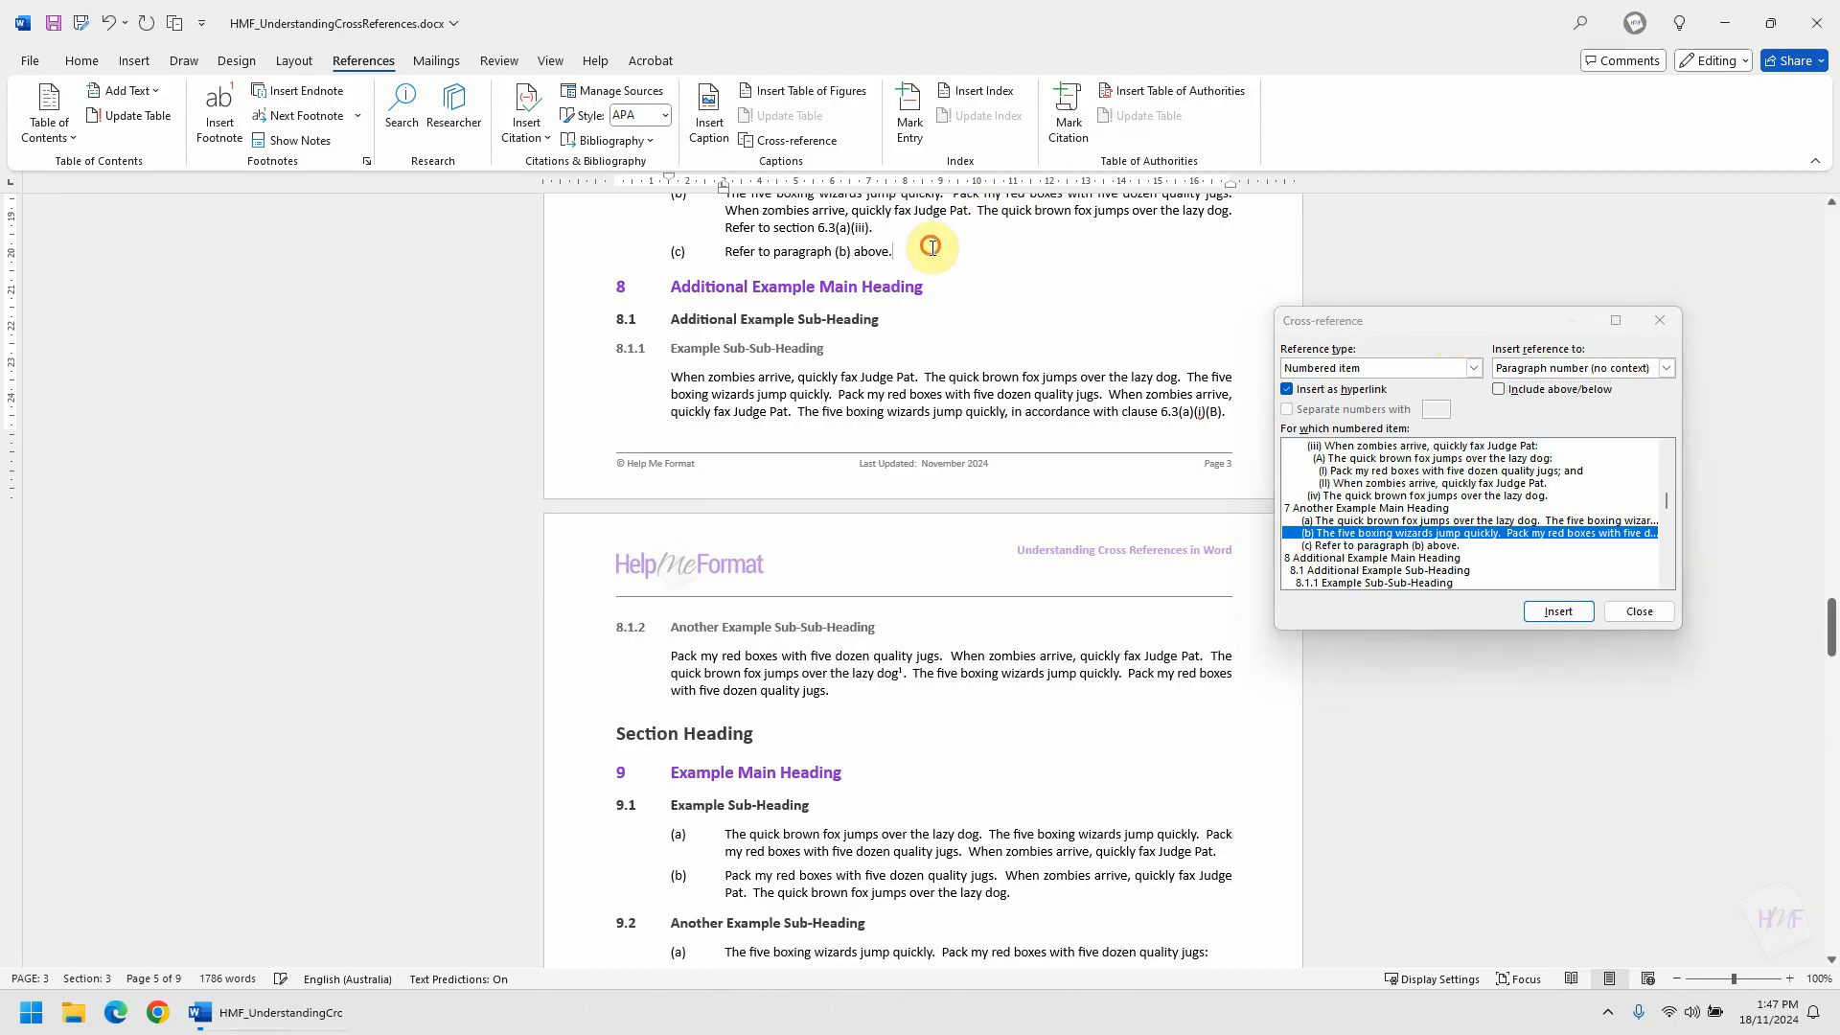
scroll(929, 257, up, 5)
key(Return)
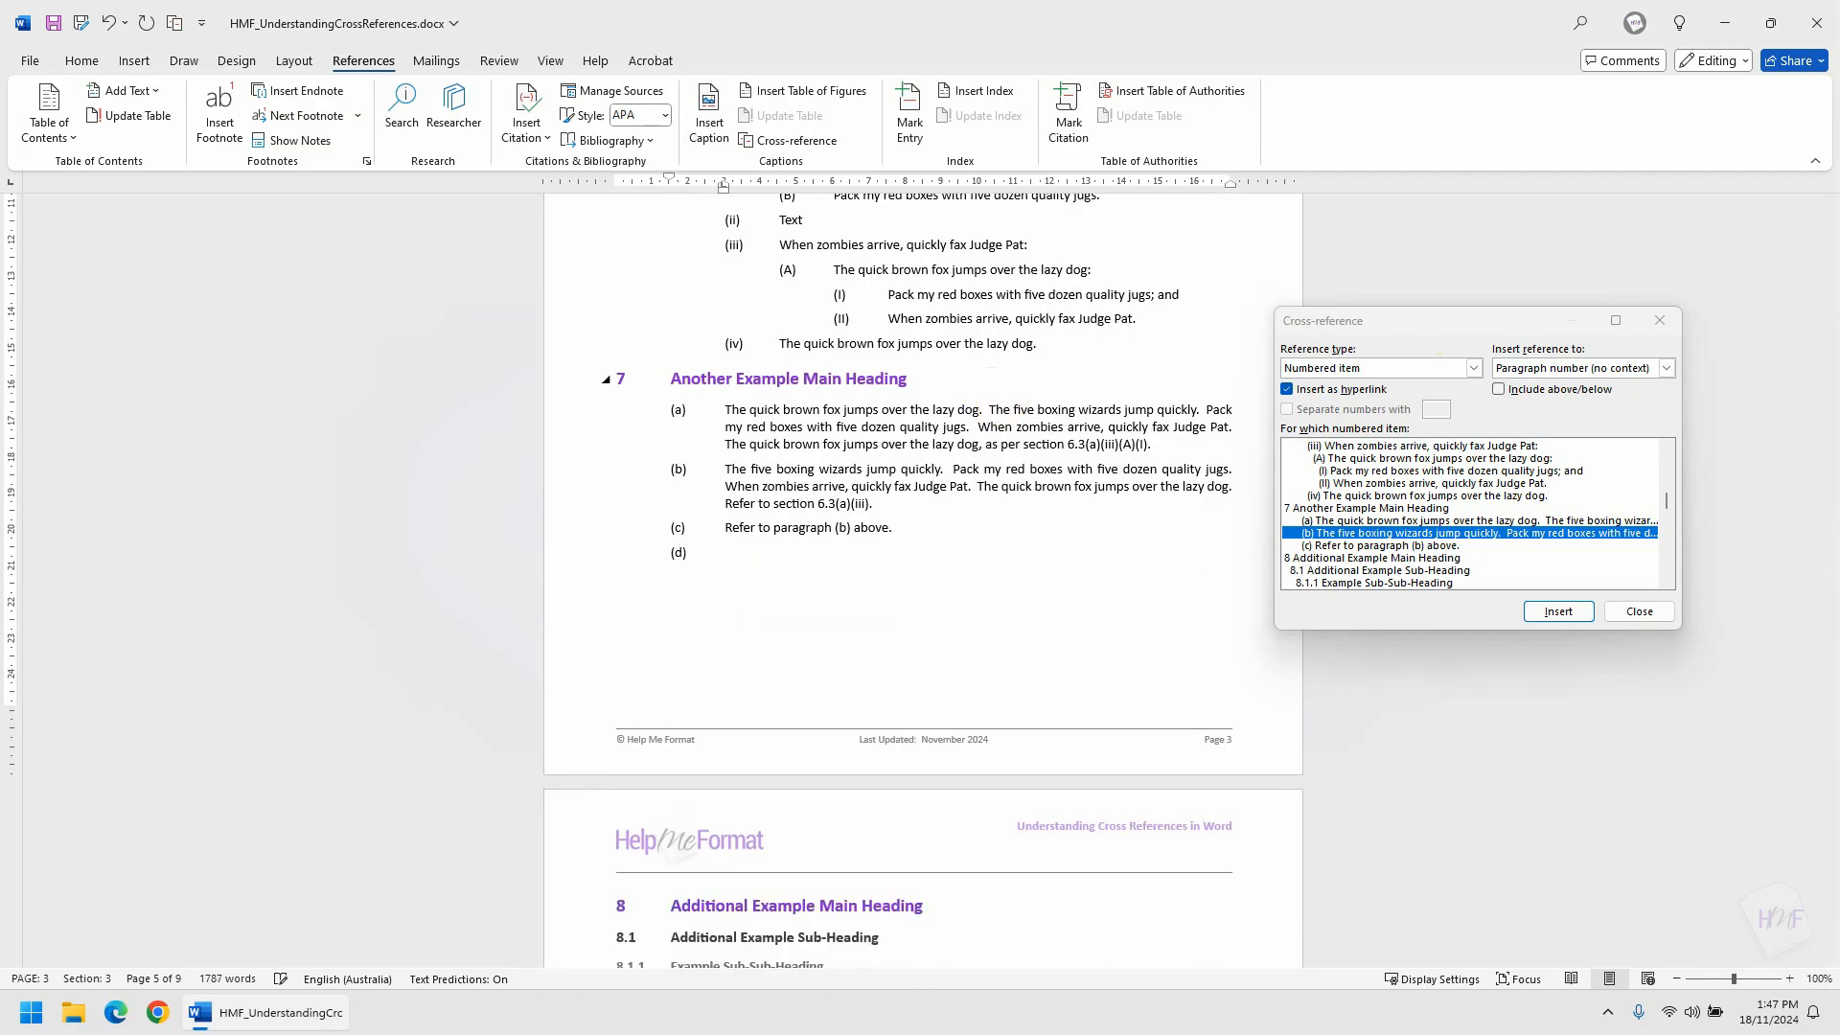
text(See Section)
Insert a cross-reference to 10 Additional Example Main Heading at the end of paragraph (d), using Paragraph number (no context).
click(1438, 533)
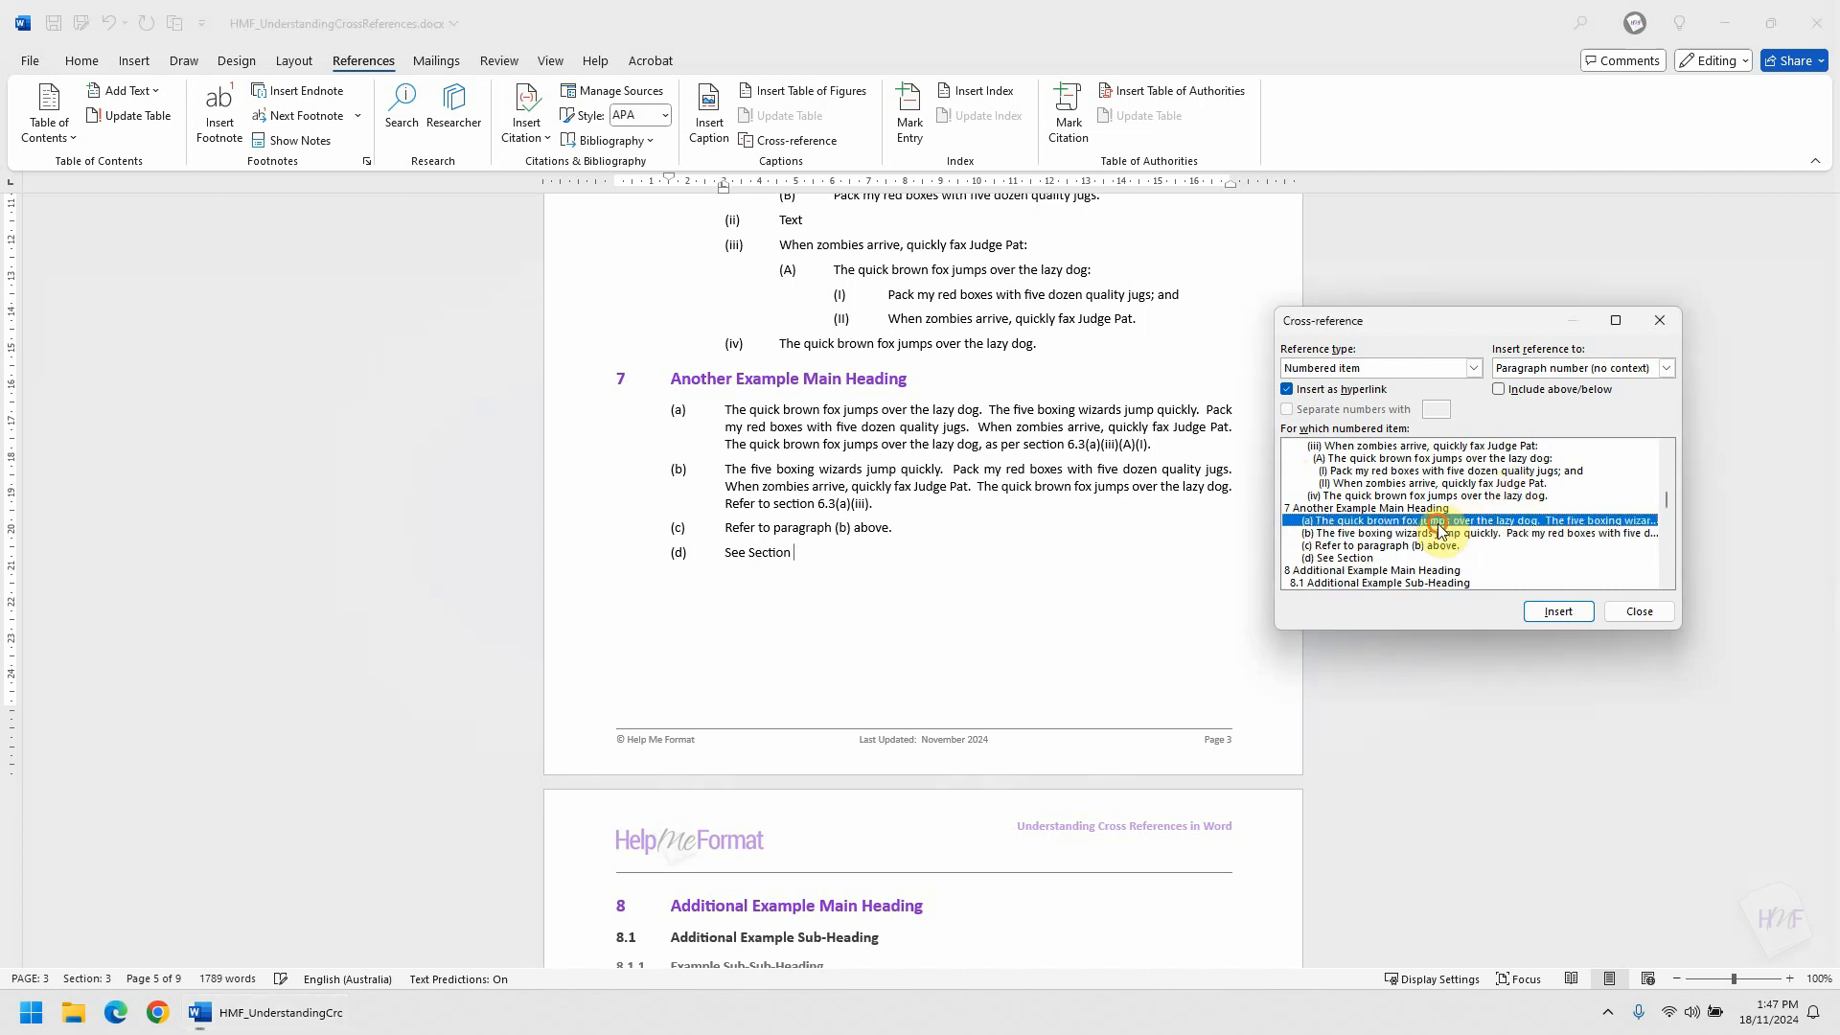
scroll(1438, 537, down, 8)
scroll(1437, 536, down, 3)
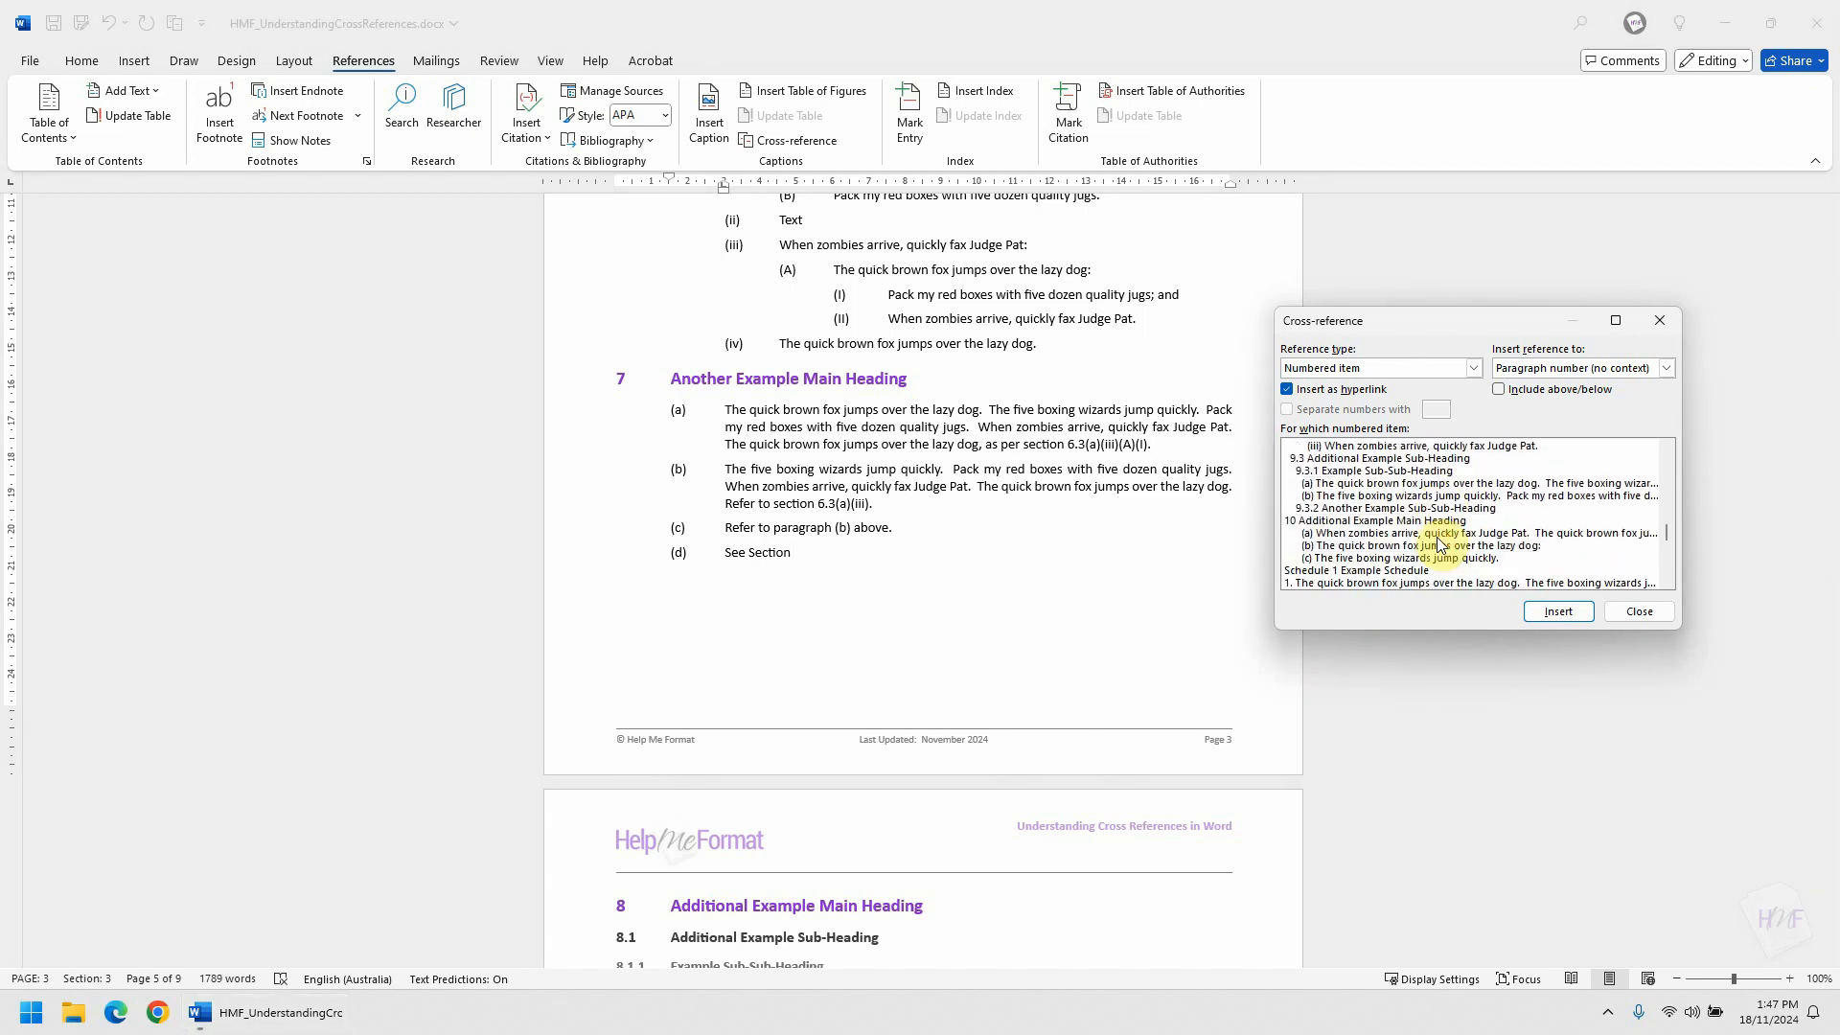
click(1348, 522)
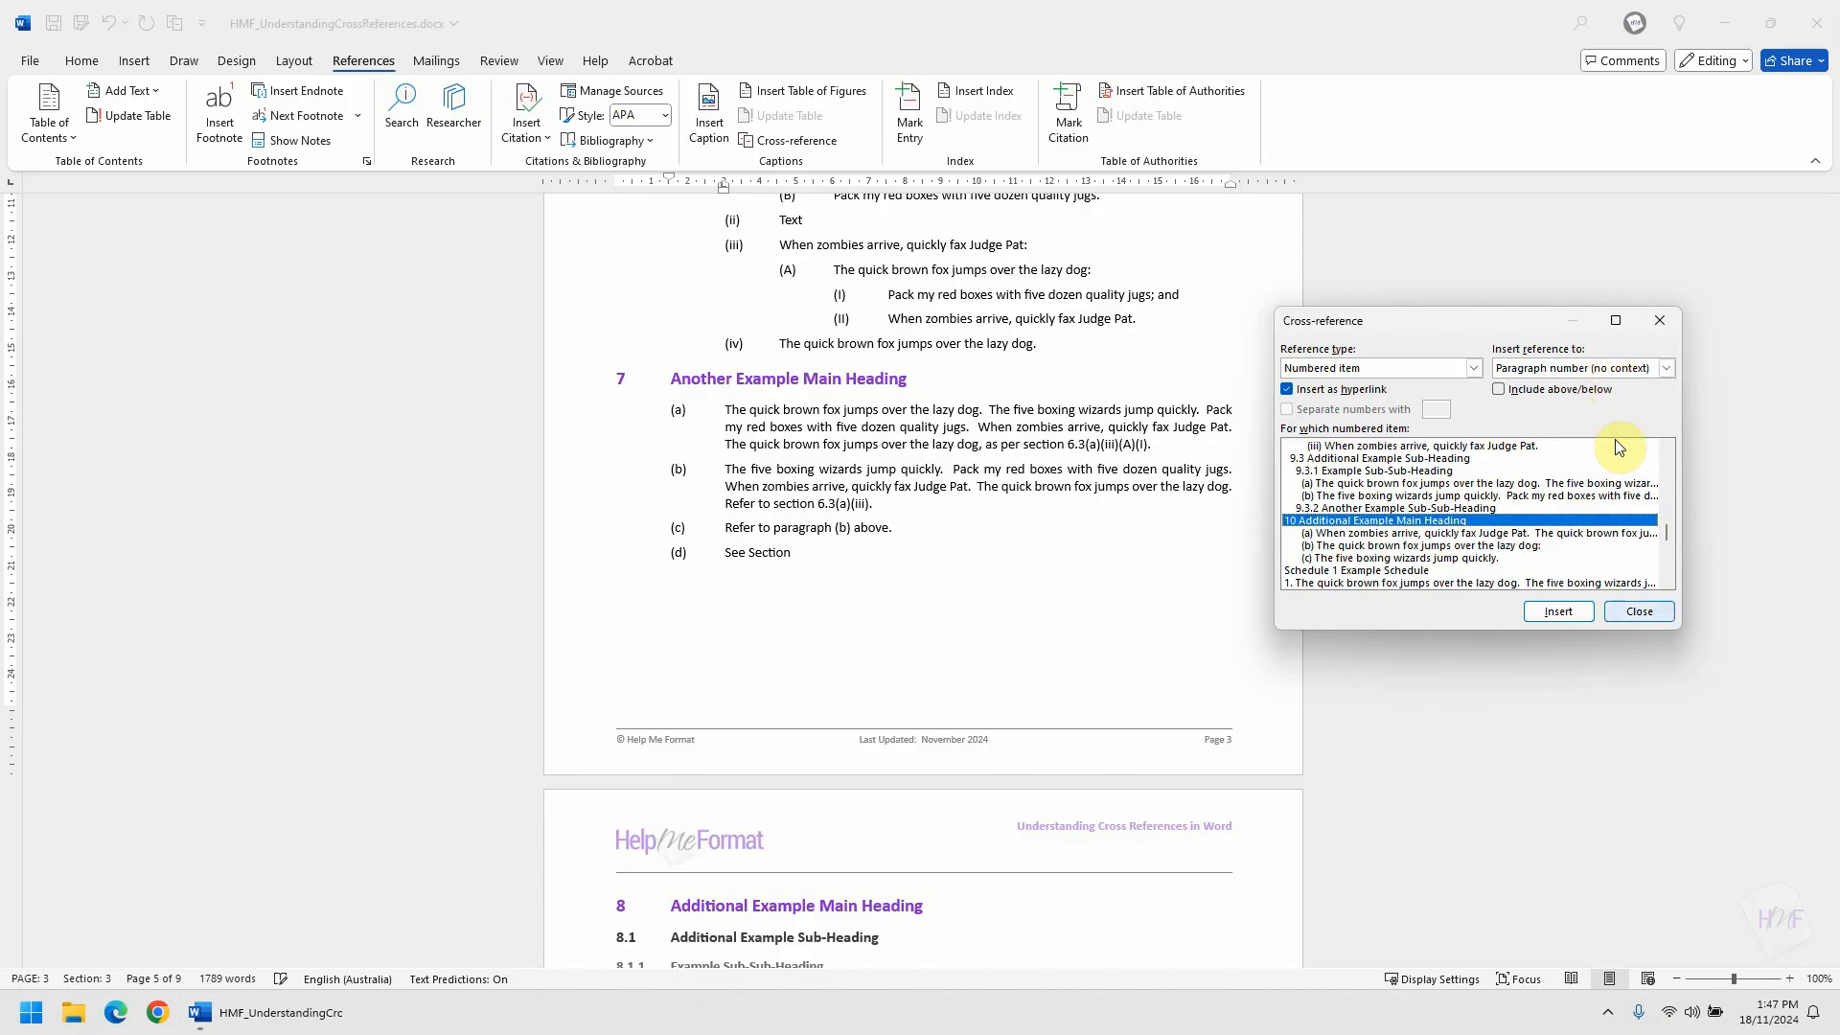
click(1562, 611)
Add the heading 10 title in brackets after the section number in paragraph (d), as a Paragraph text cross-reference.
click(866, 252)
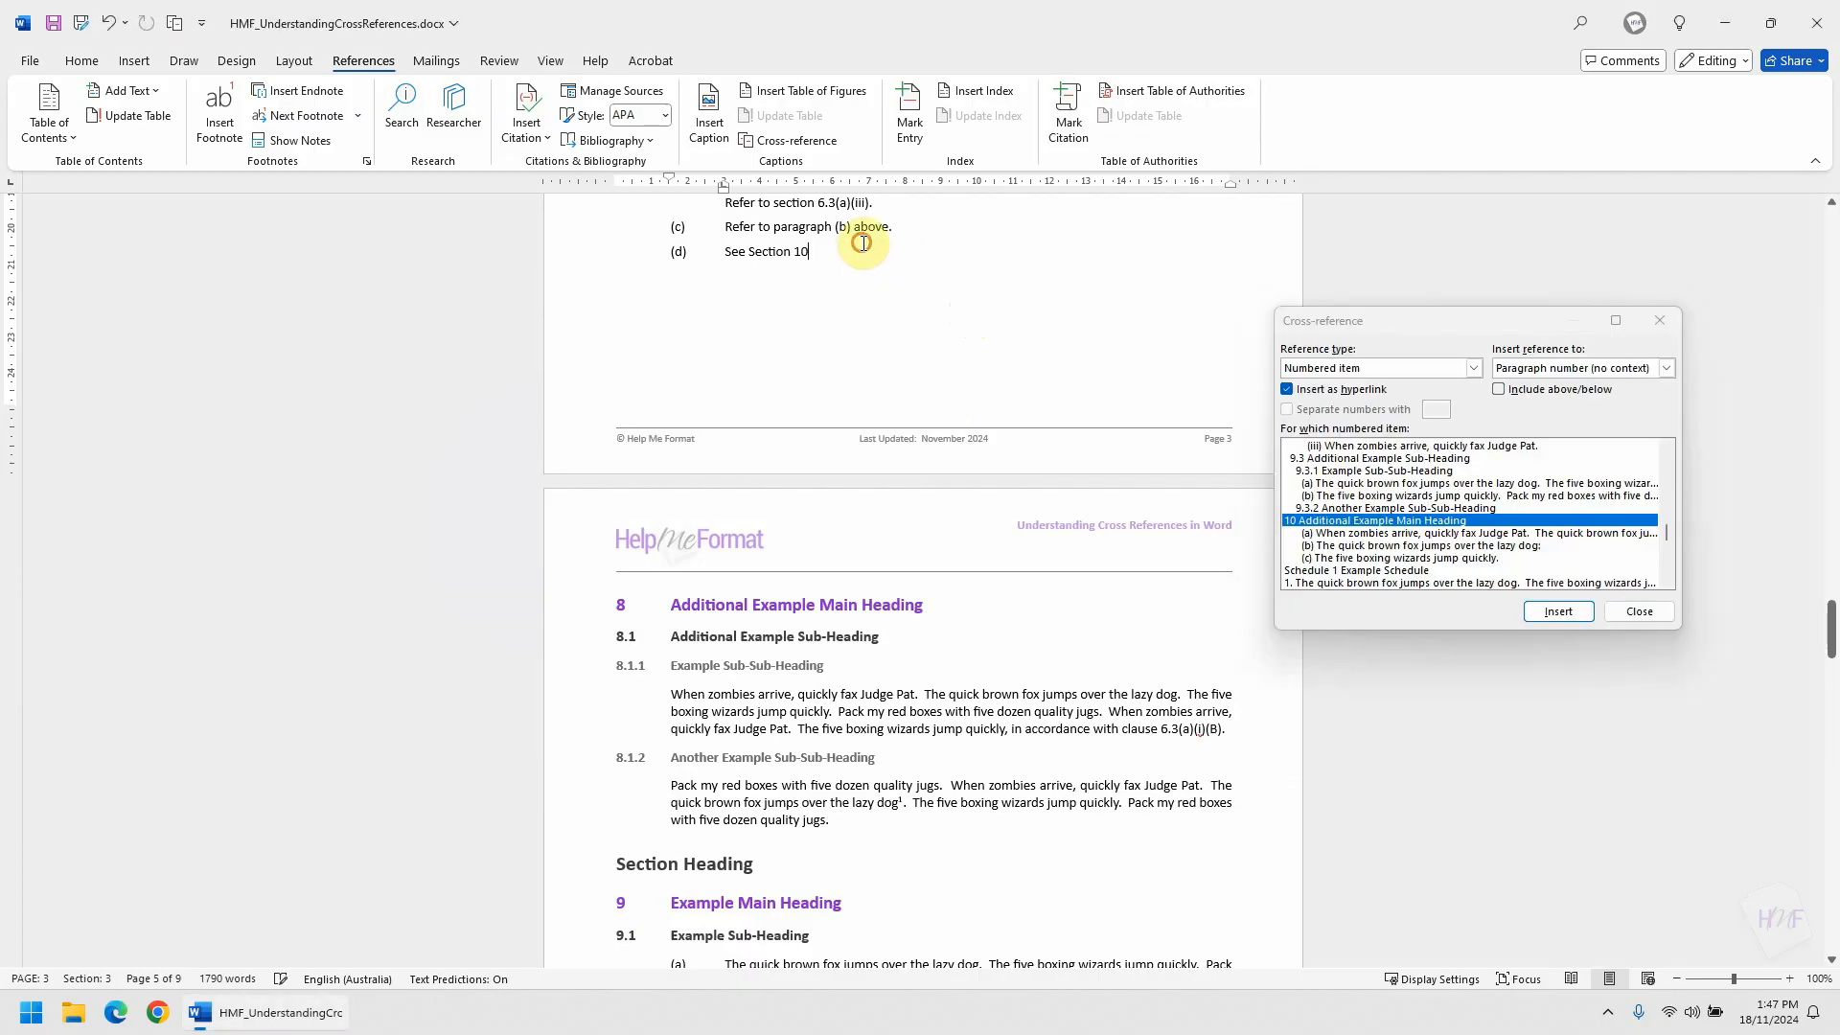
text(()
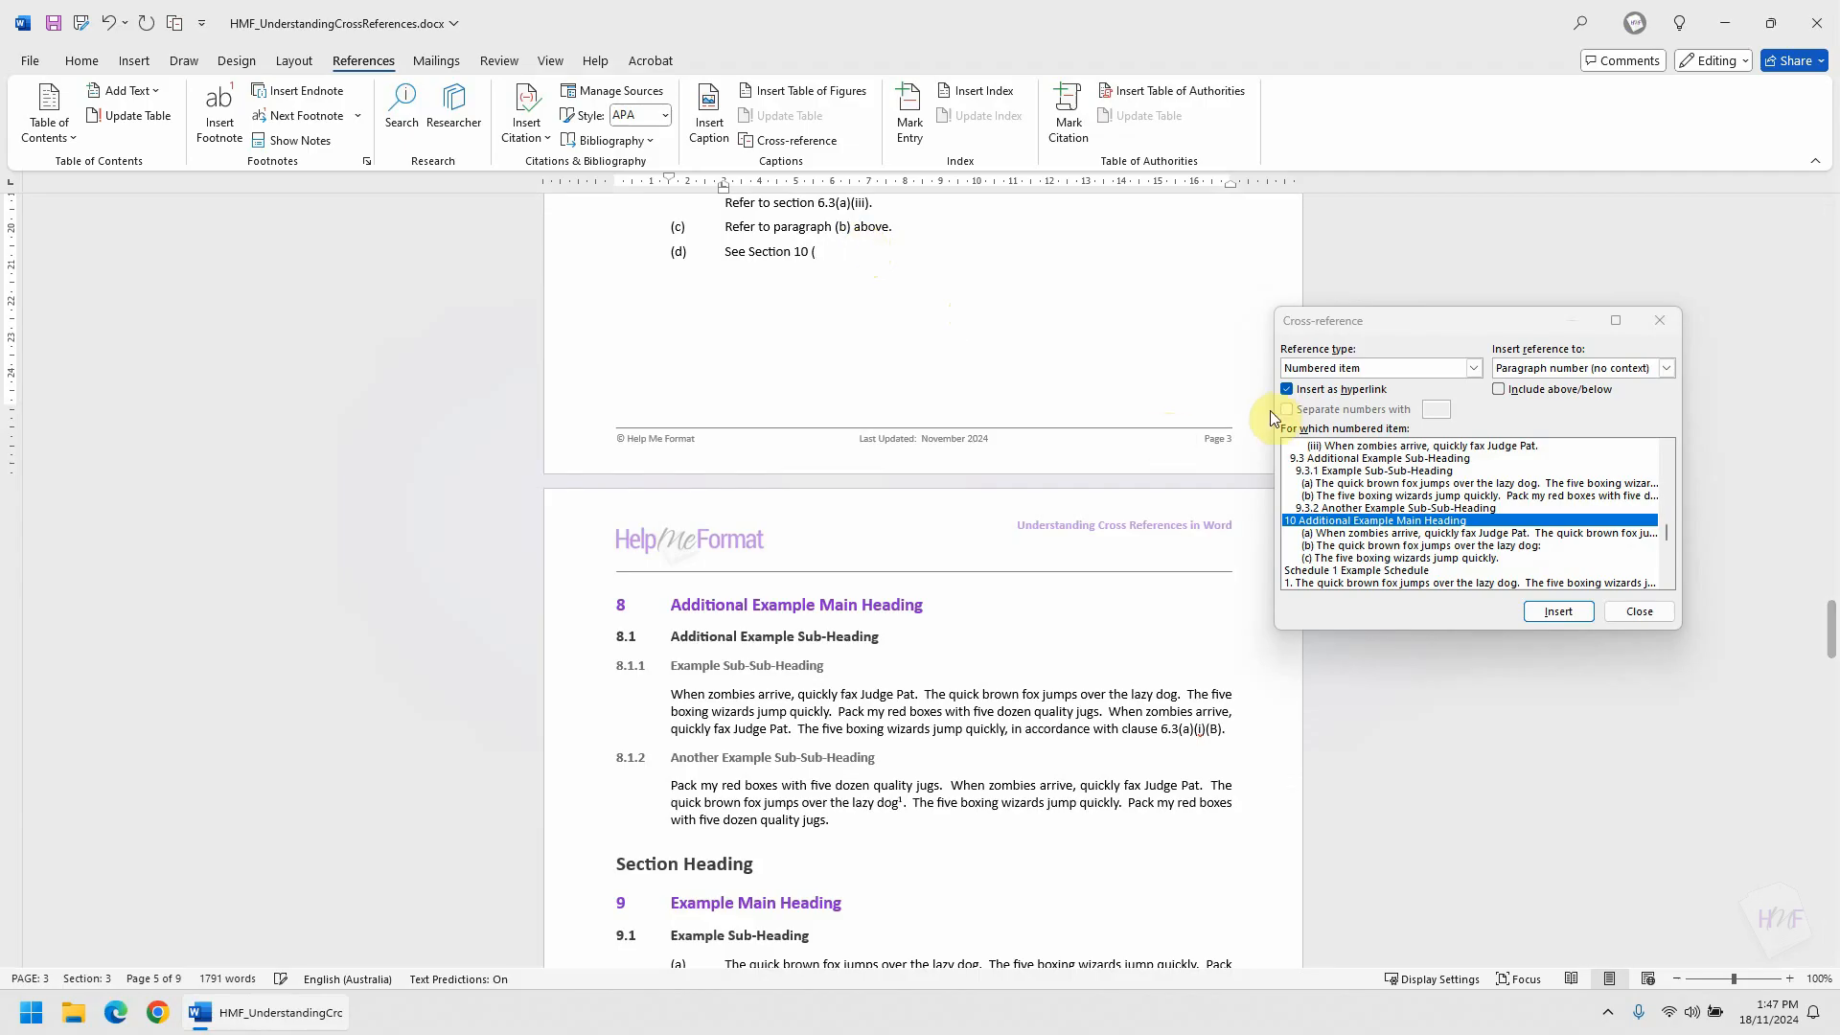
click(1591, 368)
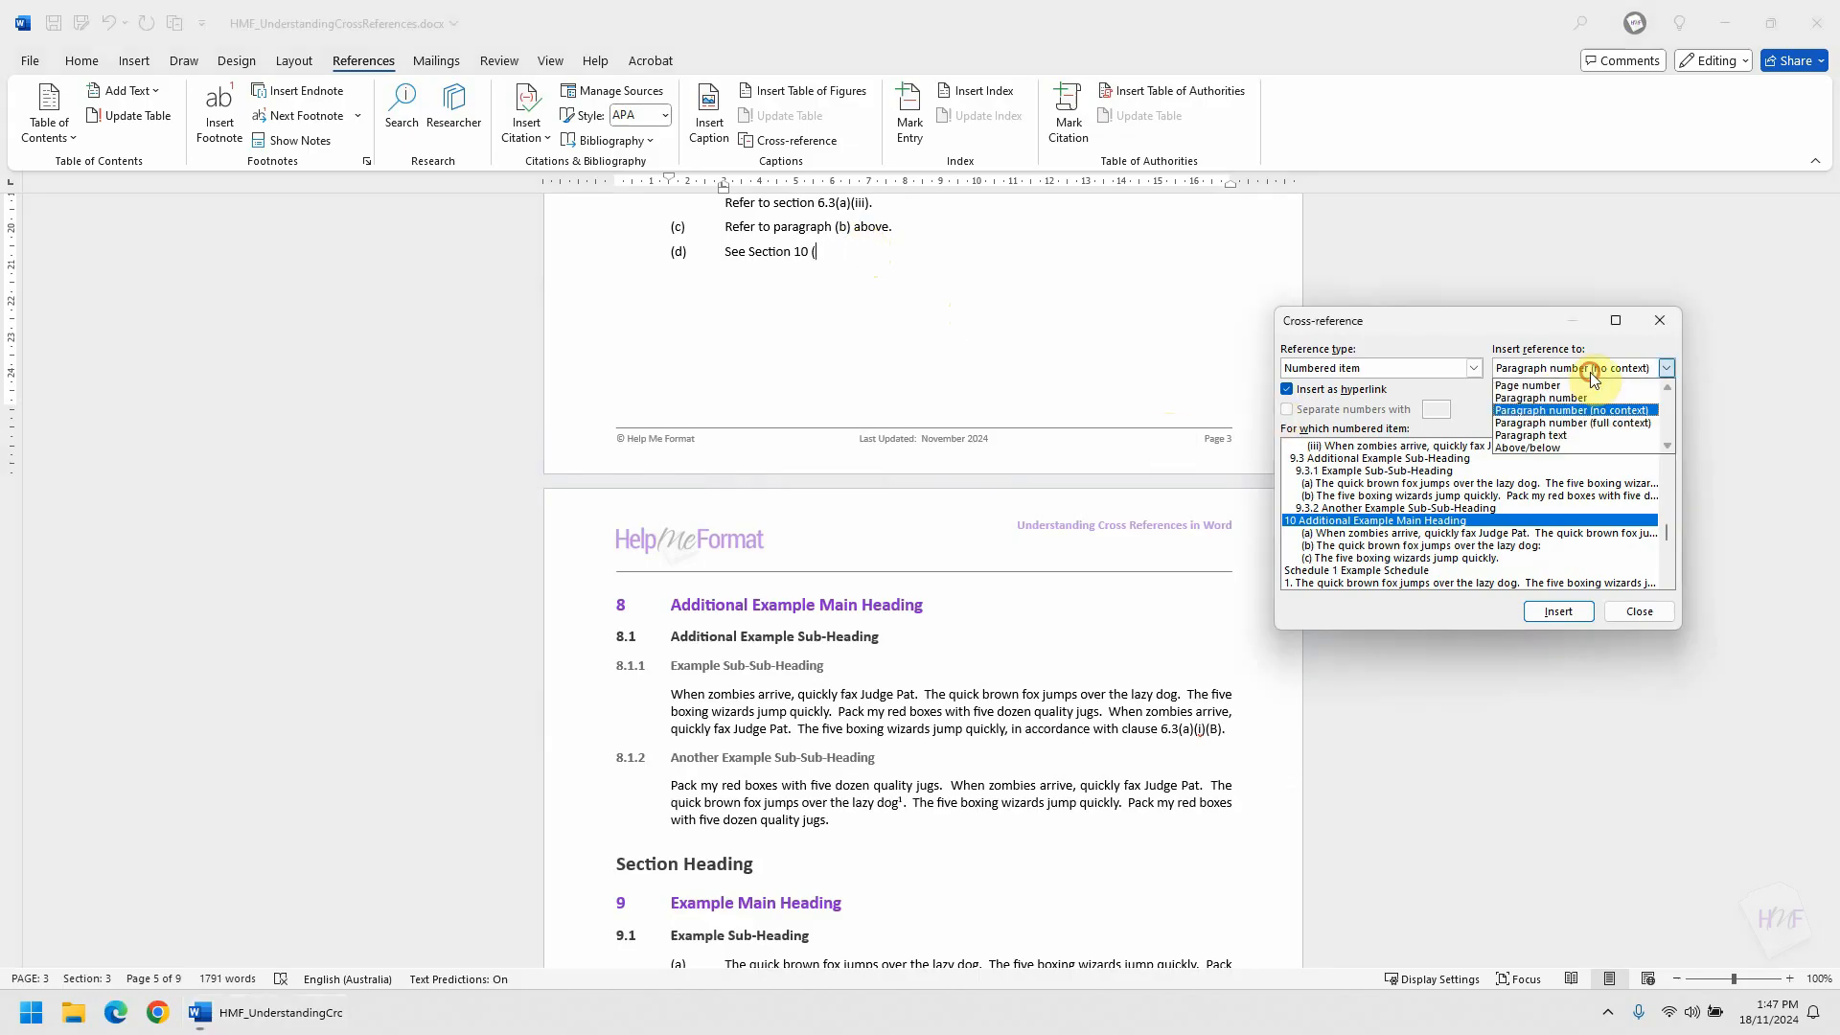
click(1571, 433)
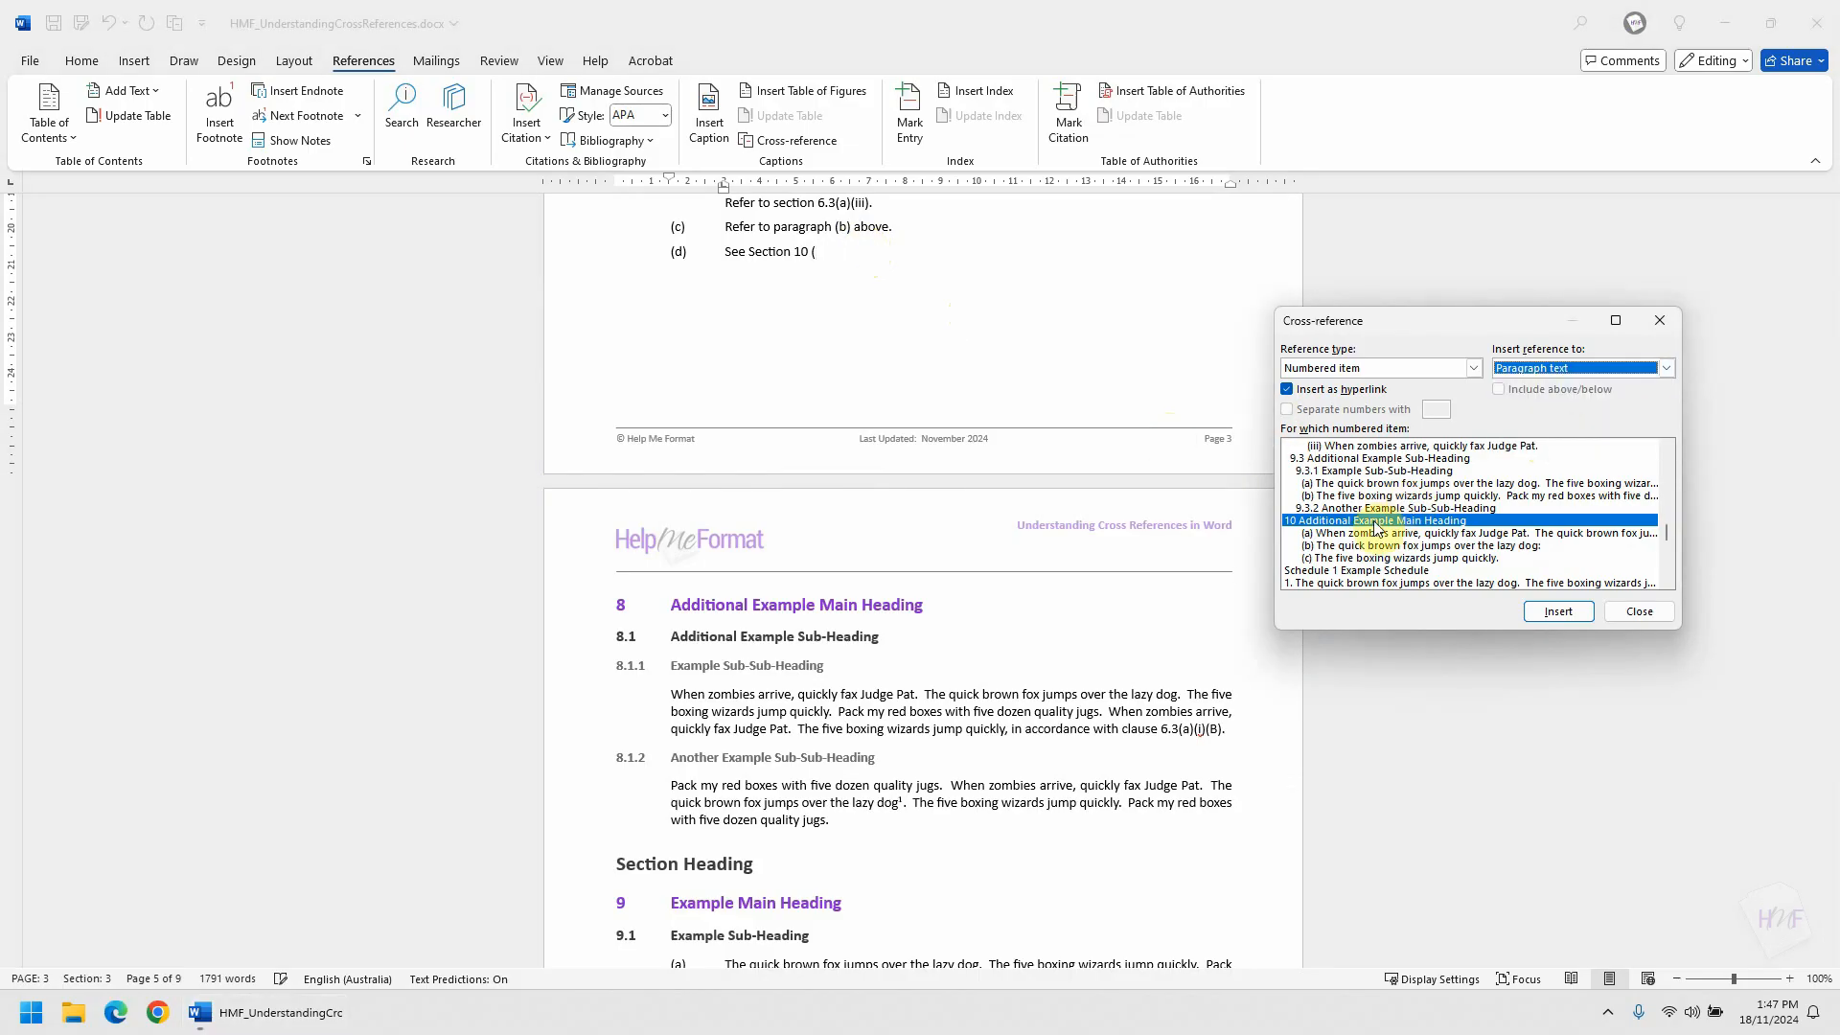
click(1558, 610)
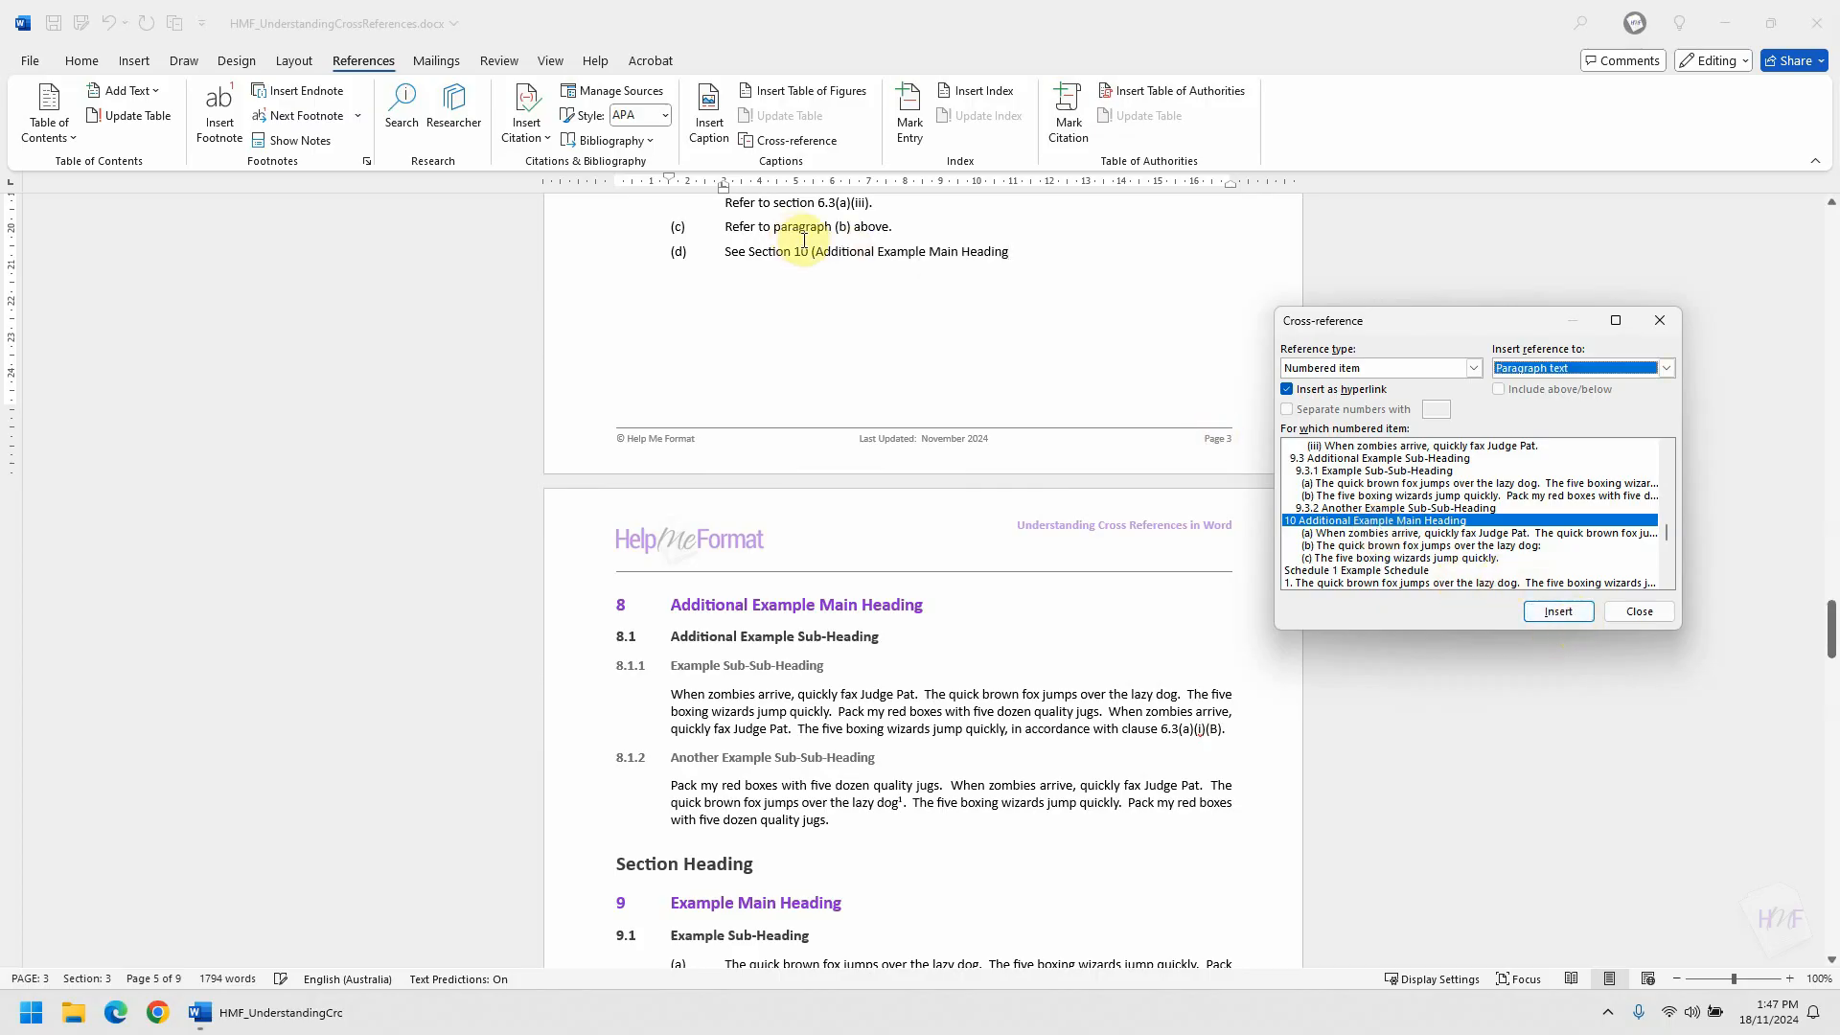
click(864, 238)
click(866, 251)
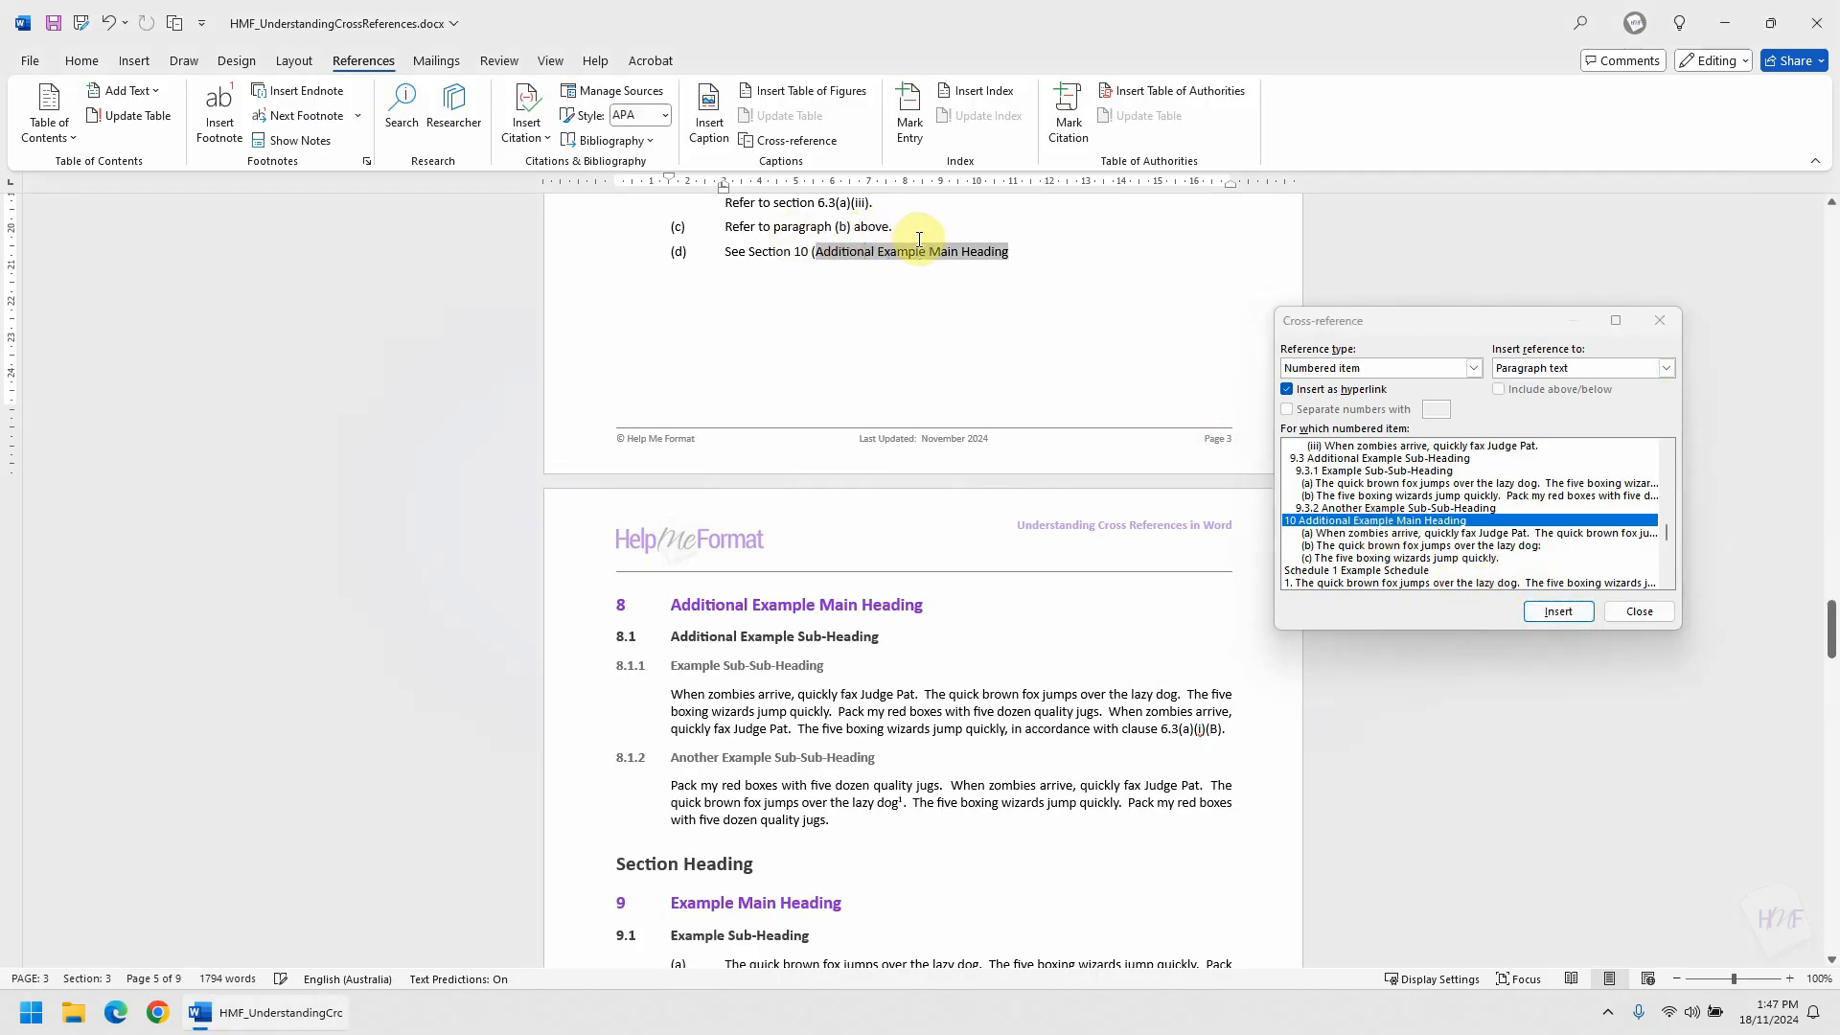
click(1050, 251)
text())
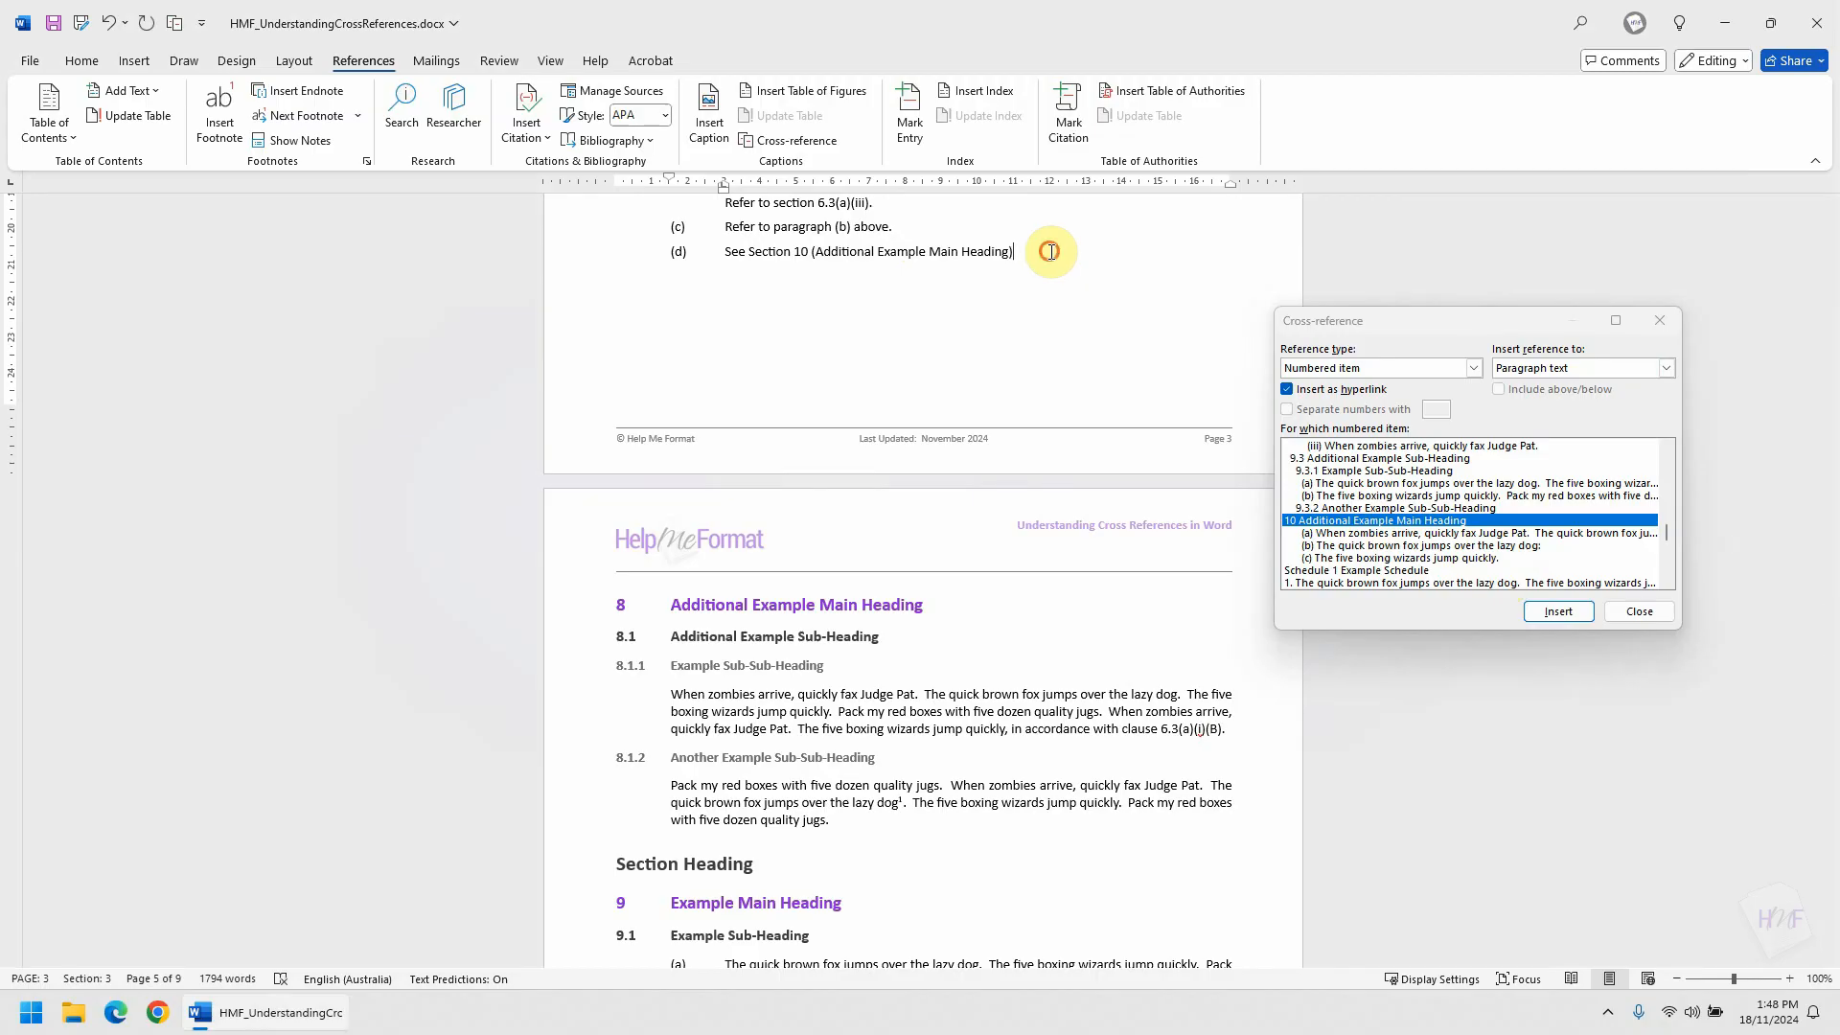
Continue paragraph (d) with "on page", a Page number cross-reference to heading 10, and "for further information.".
text( on page)
click(1343, 522)
click(1594, 367)
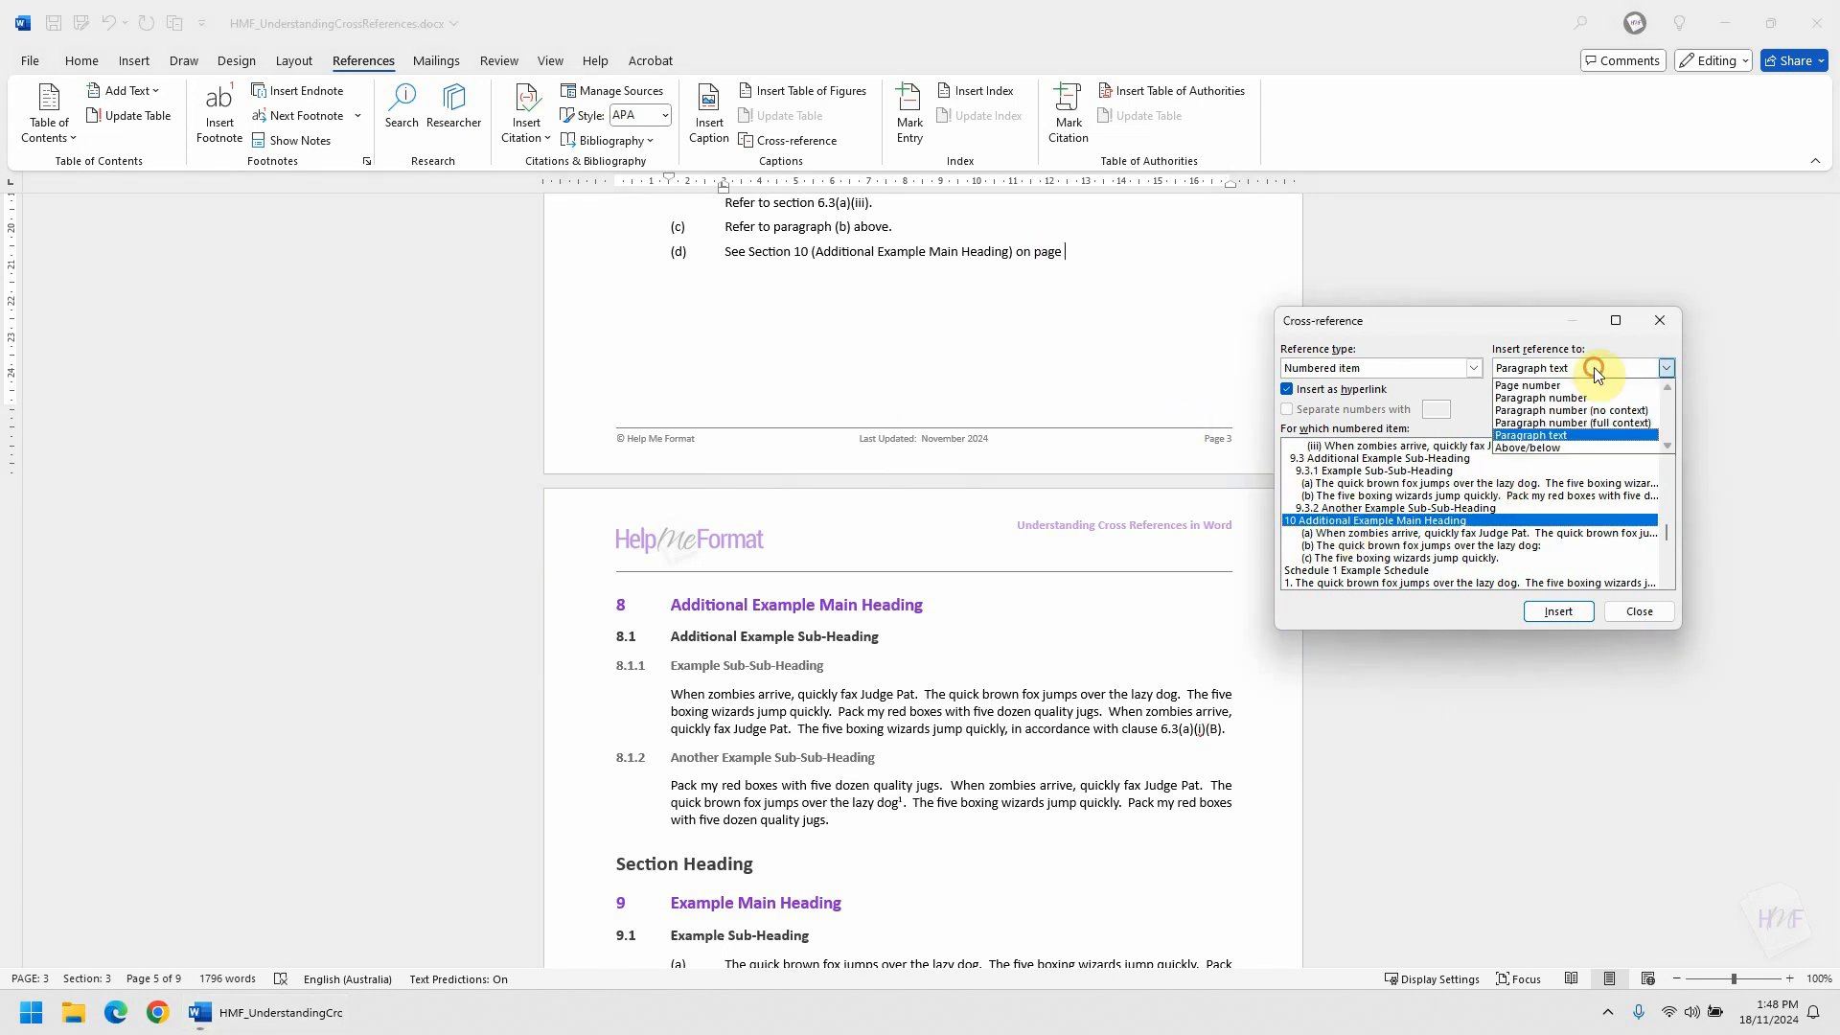
click(1609, 383)
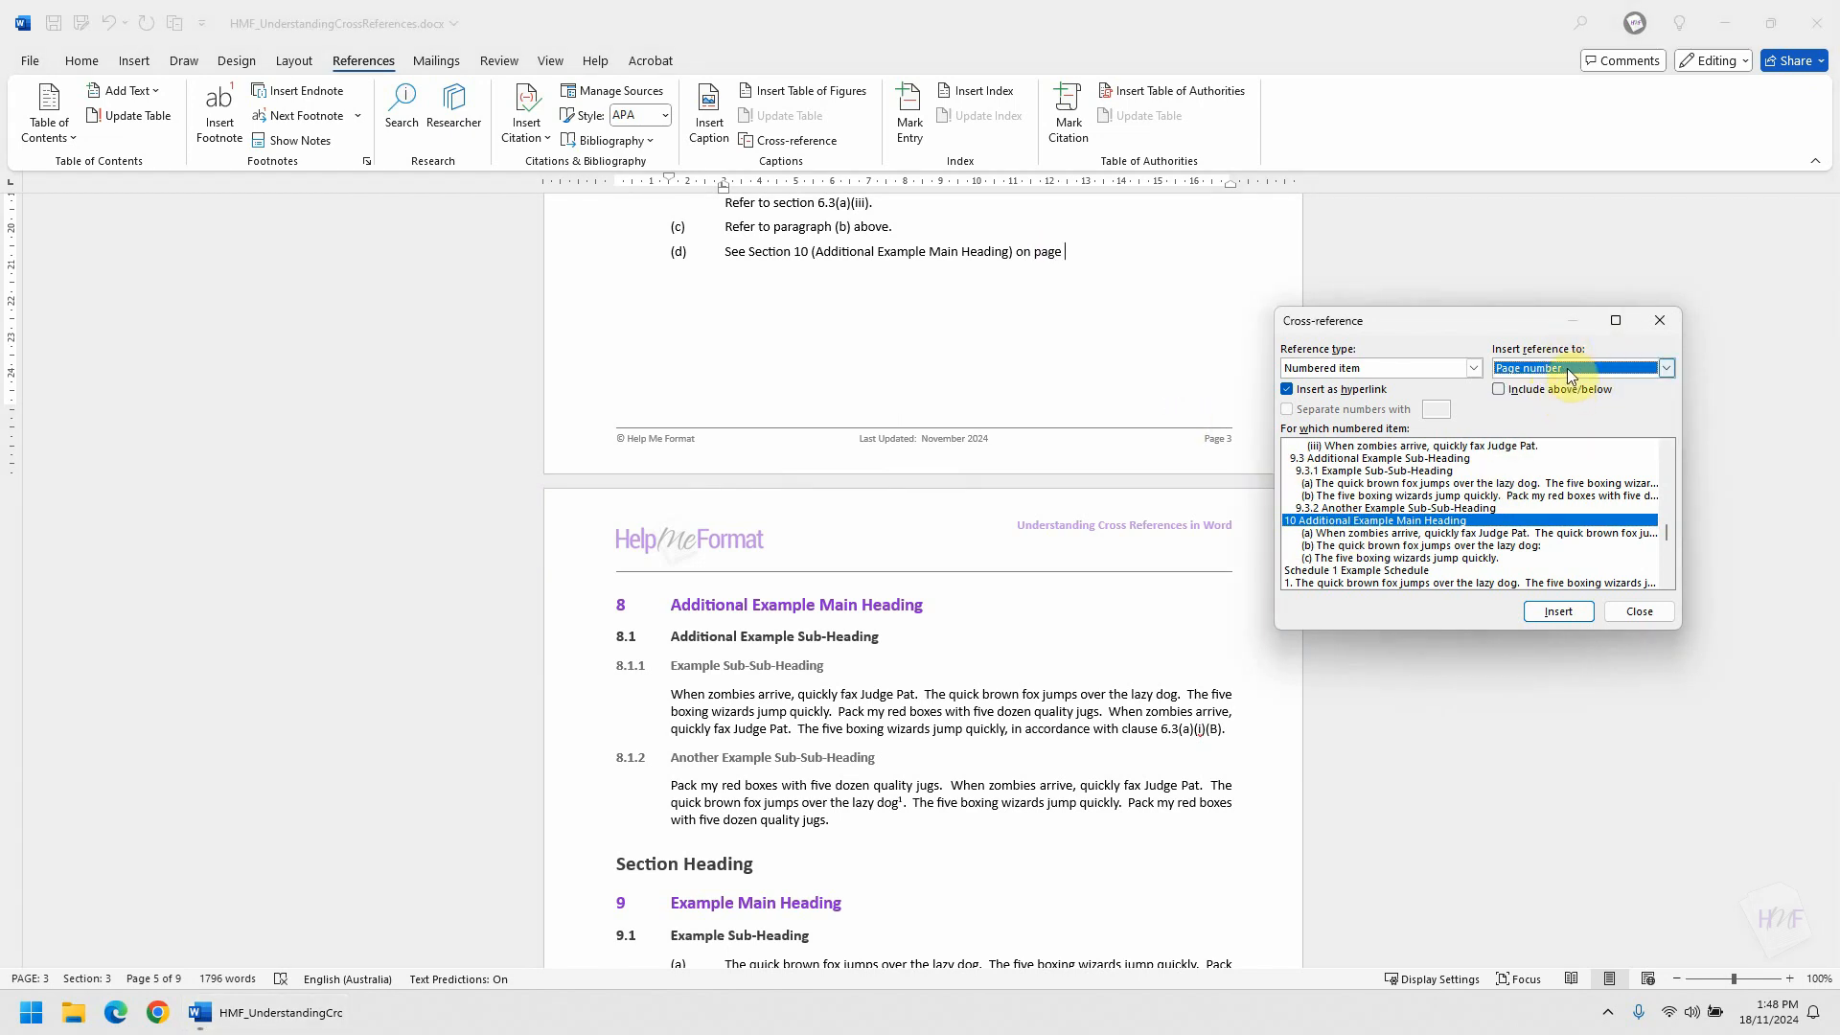
click(1576, 611)
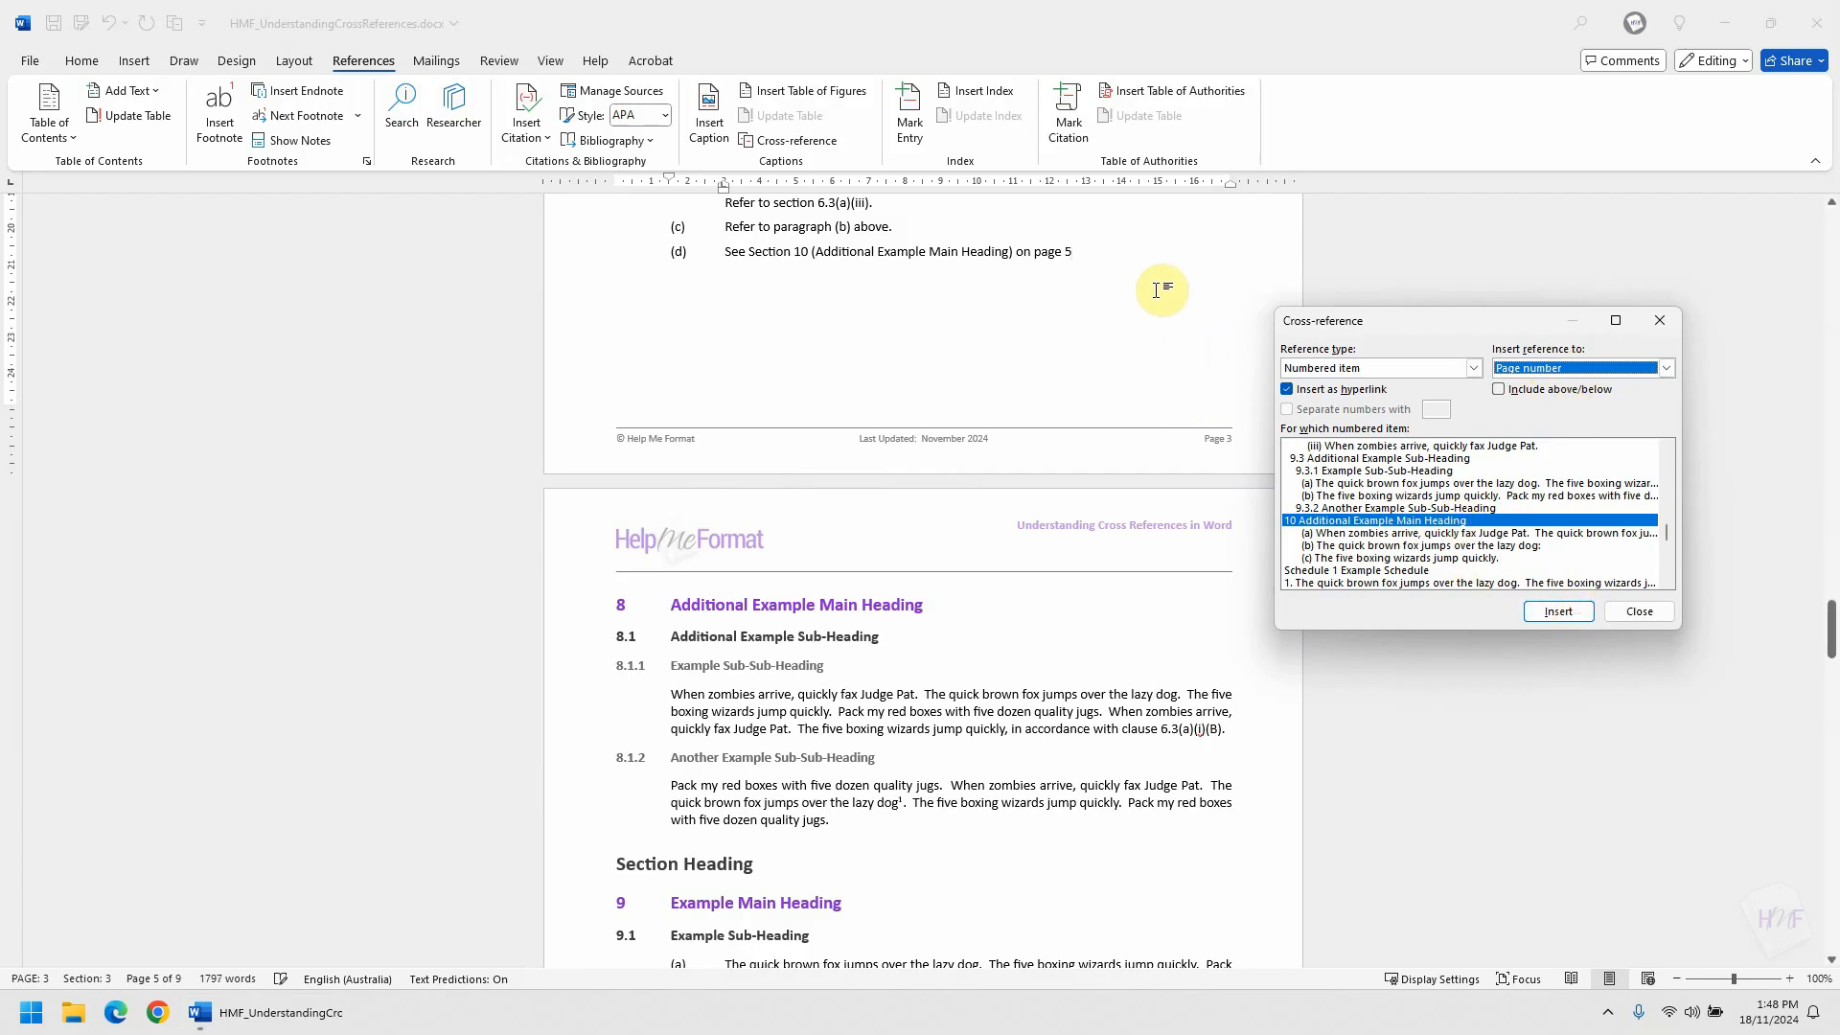
click(1101, 254)
text(for fu)
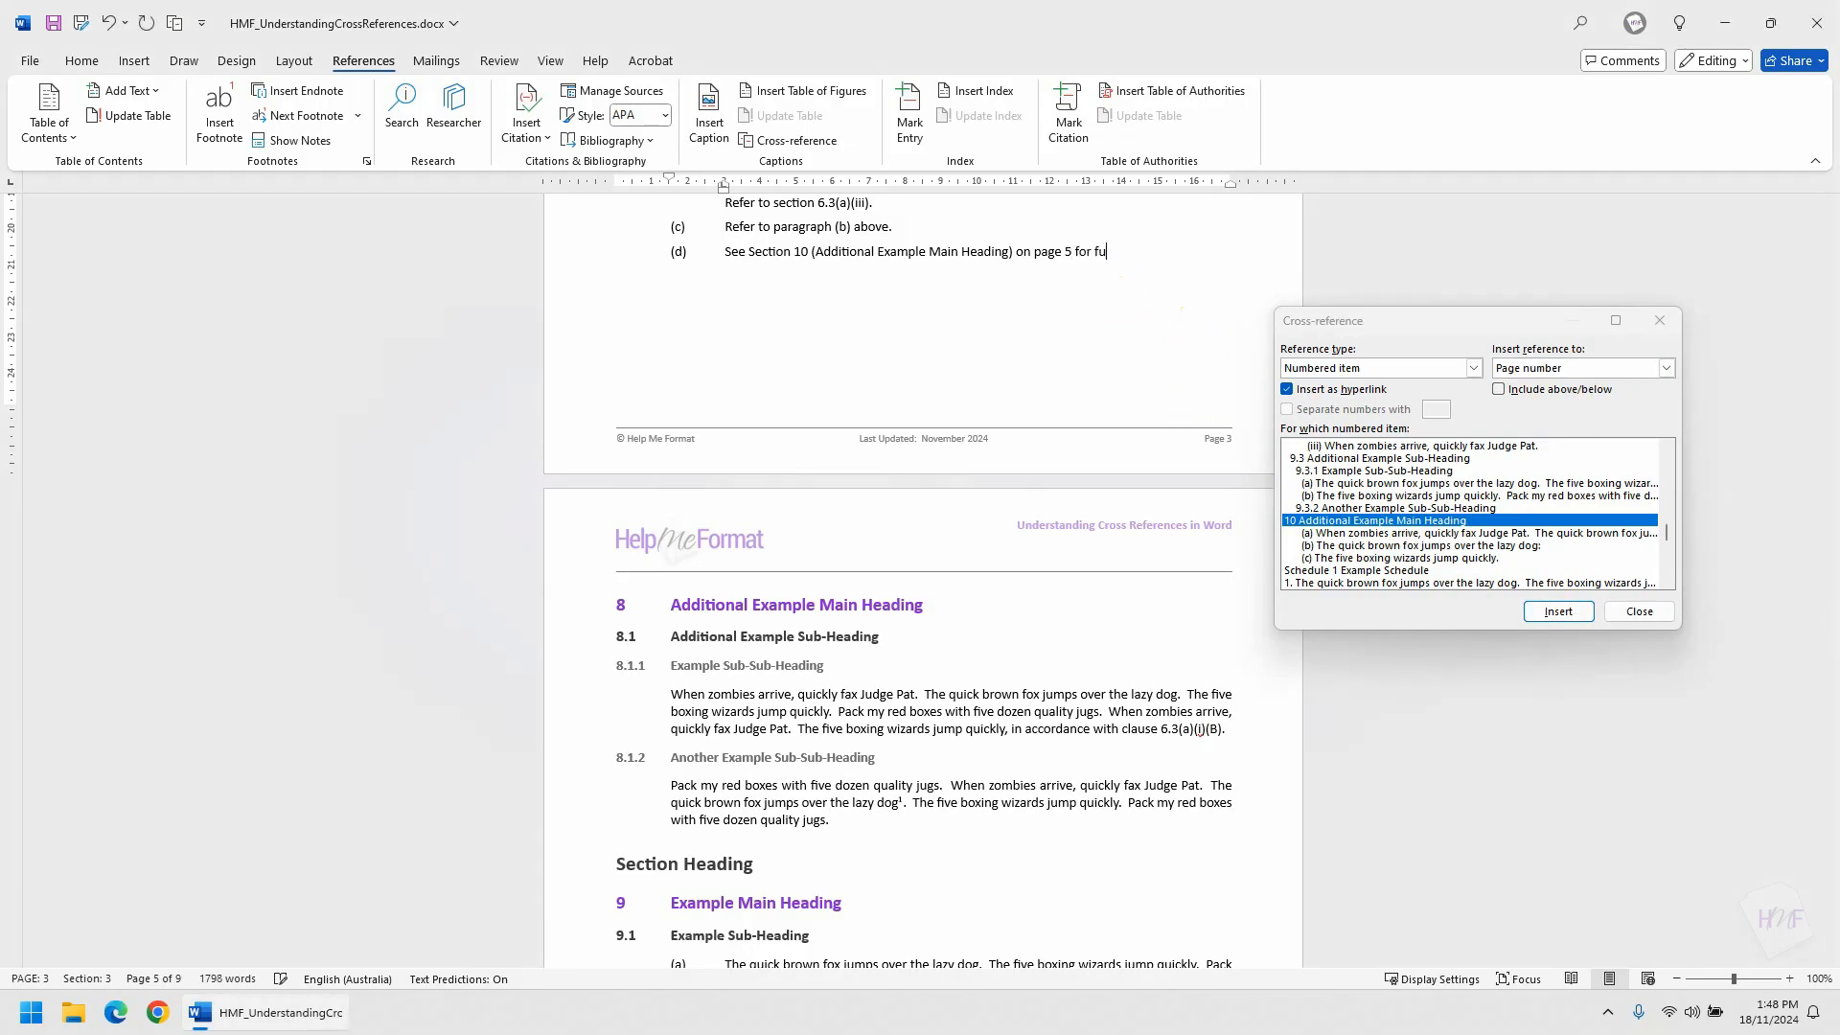
text(rther information.)
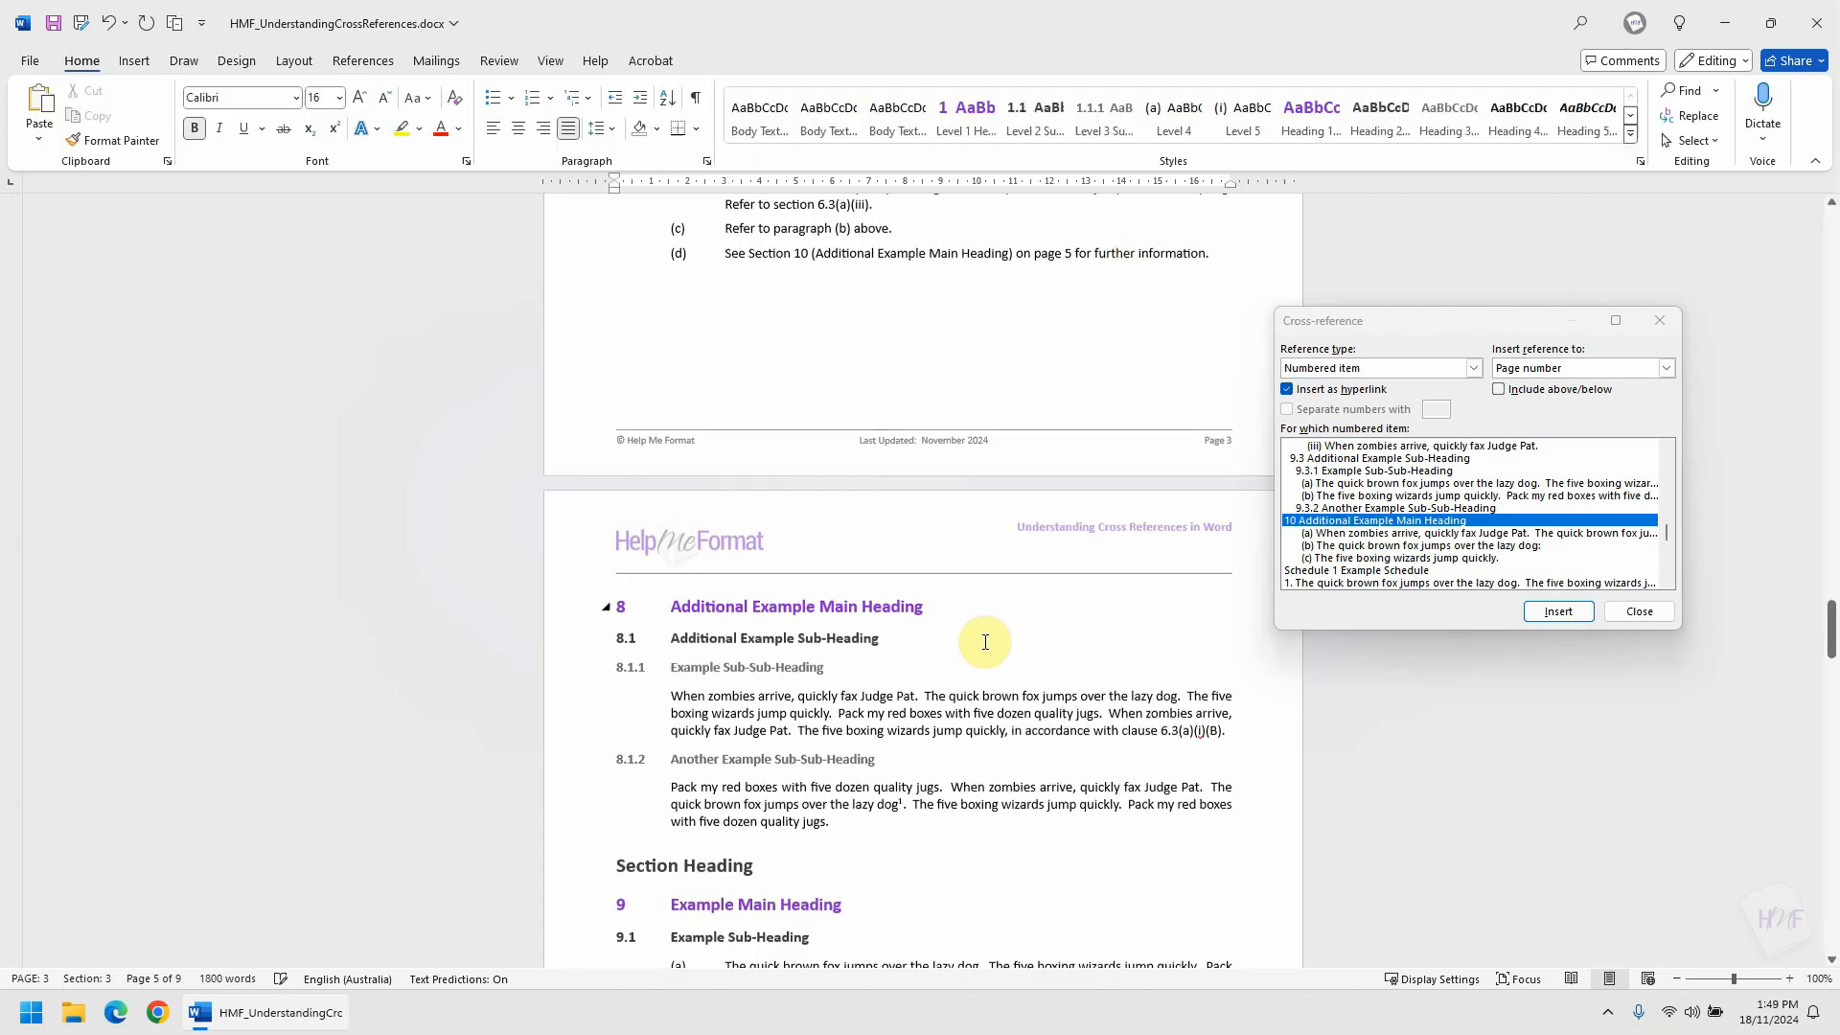
Add empty paragraphs after the 9.3.2 body text and insert a page break there, ahead of heading 10 Additional Example Main Heading.
scroll(982, 640, up, 3)
scroll(1153, 469, down, 1)
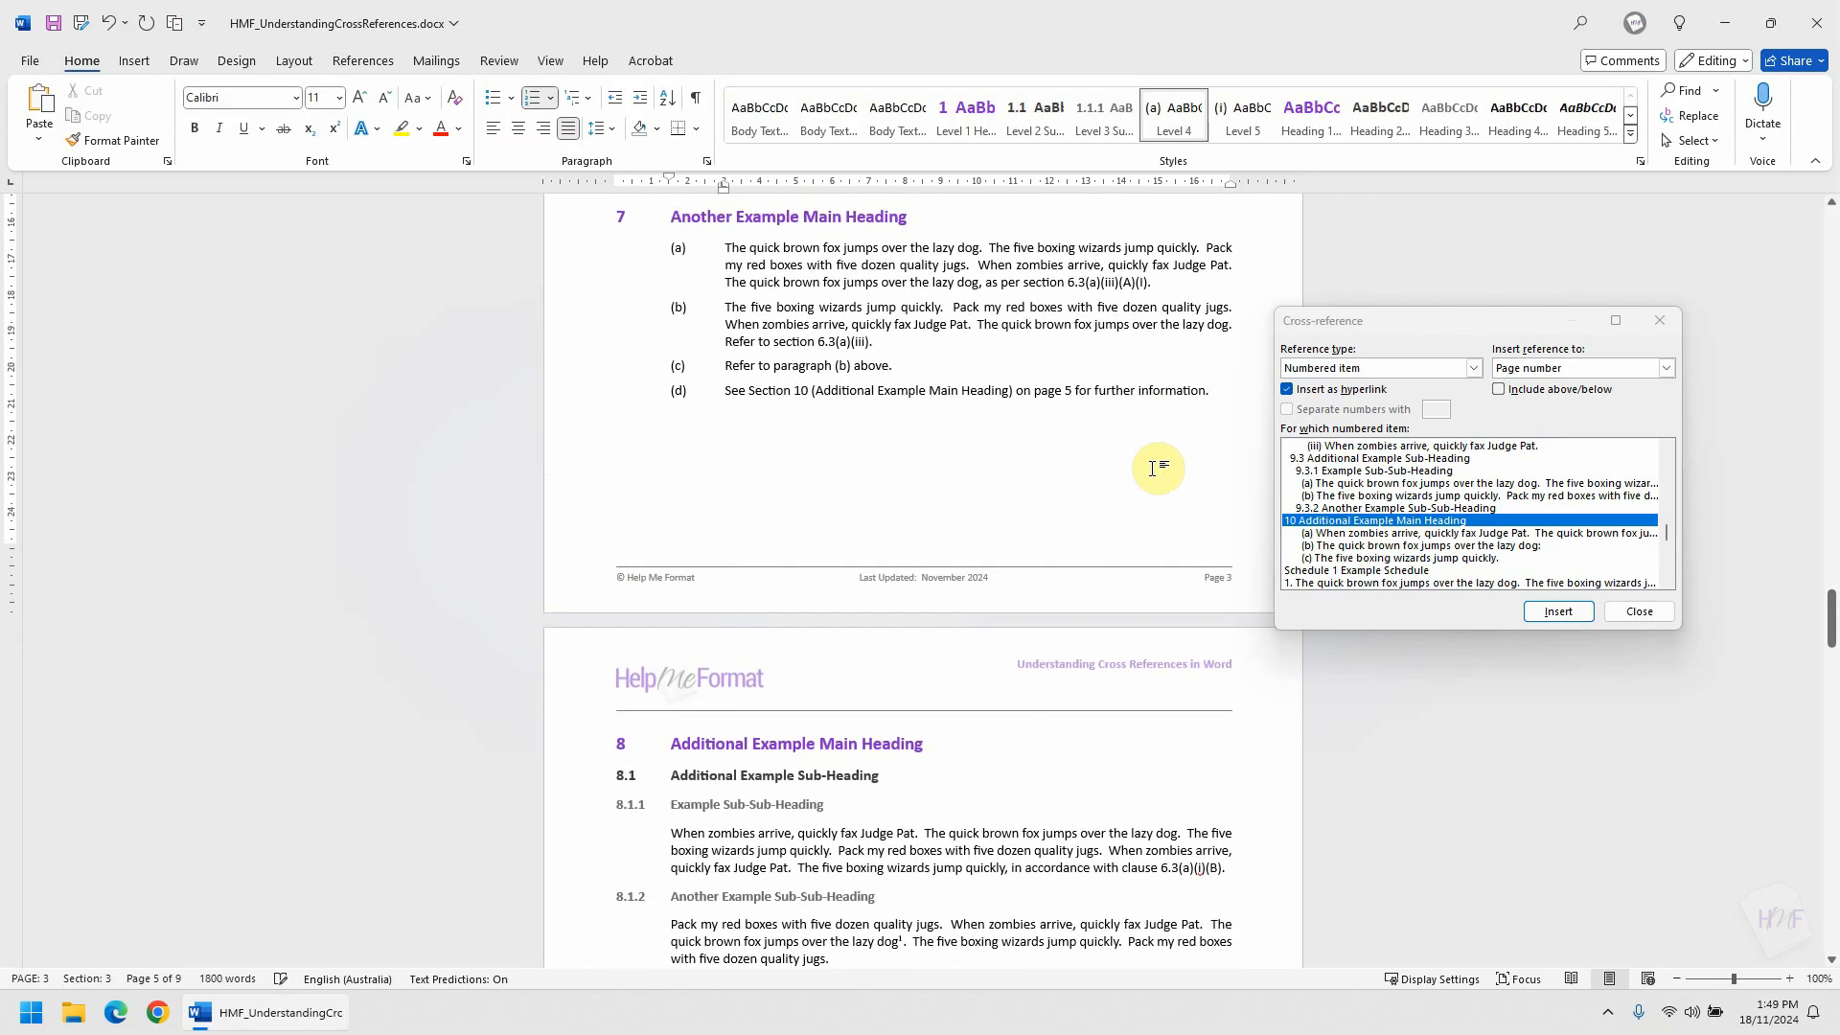
scroll(1152, 468, down, 20)
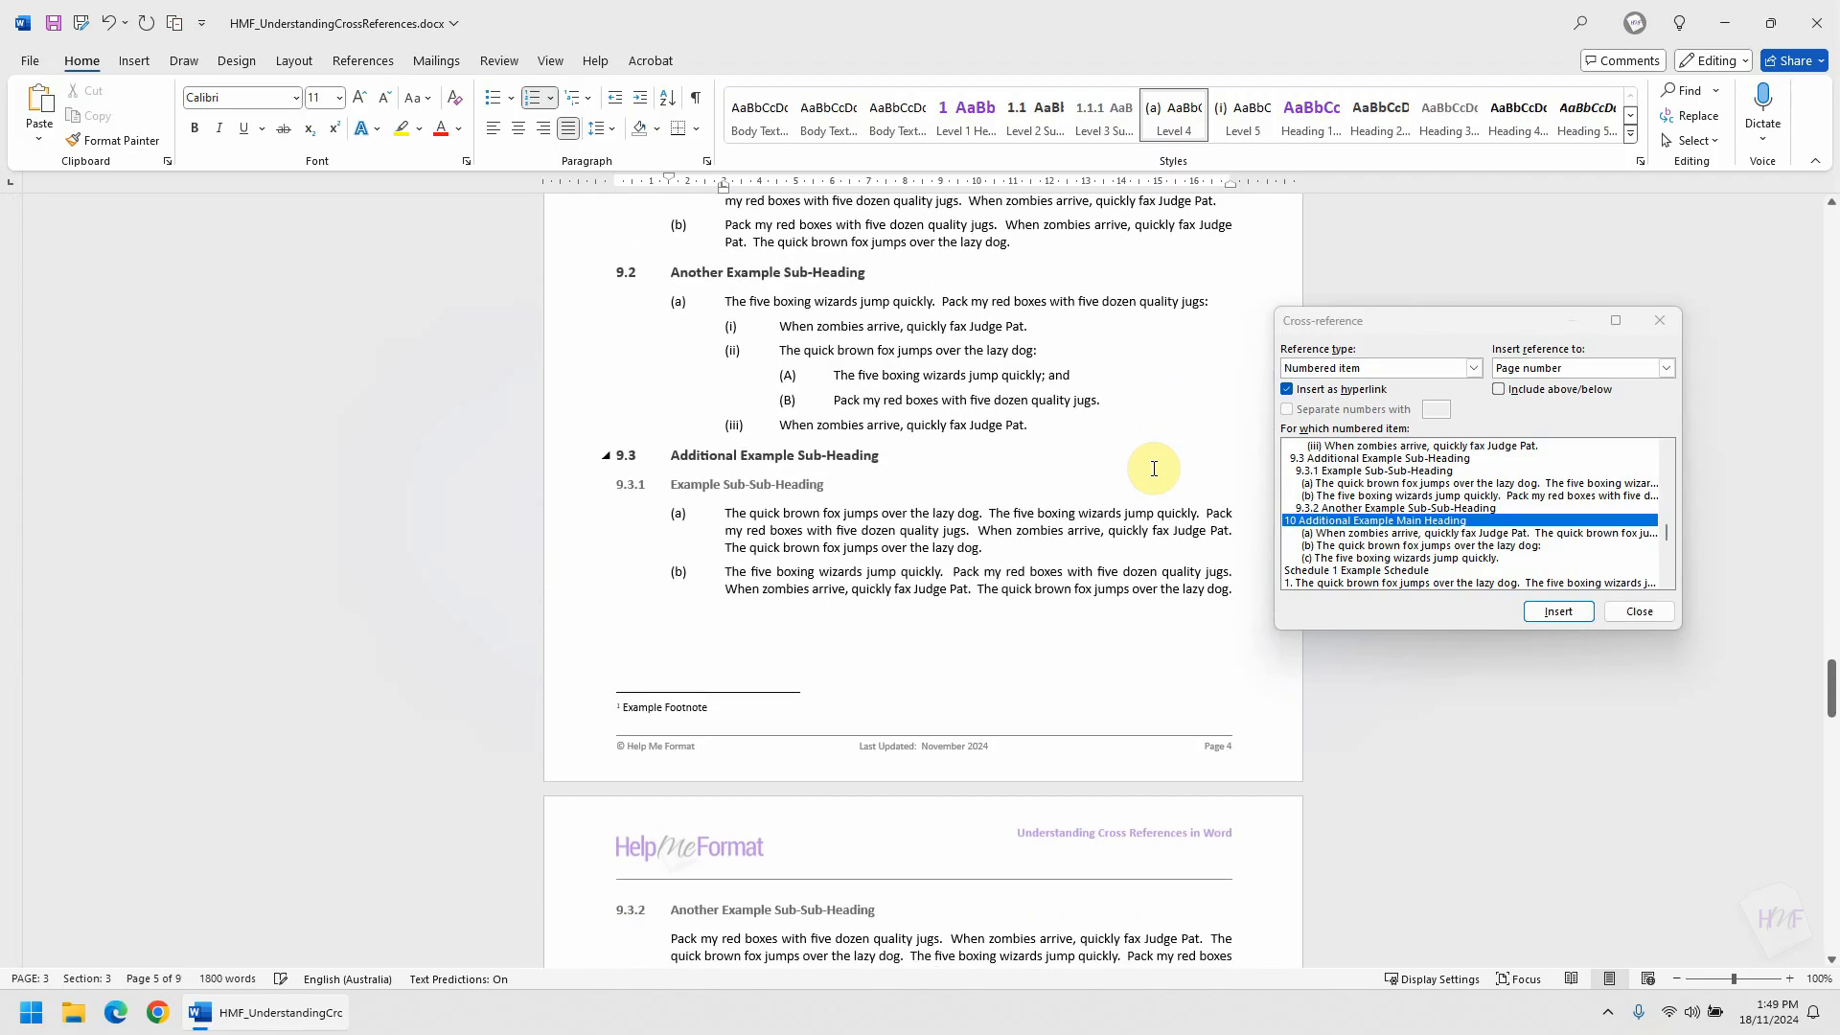
scroll(1152, 468, down, 12)
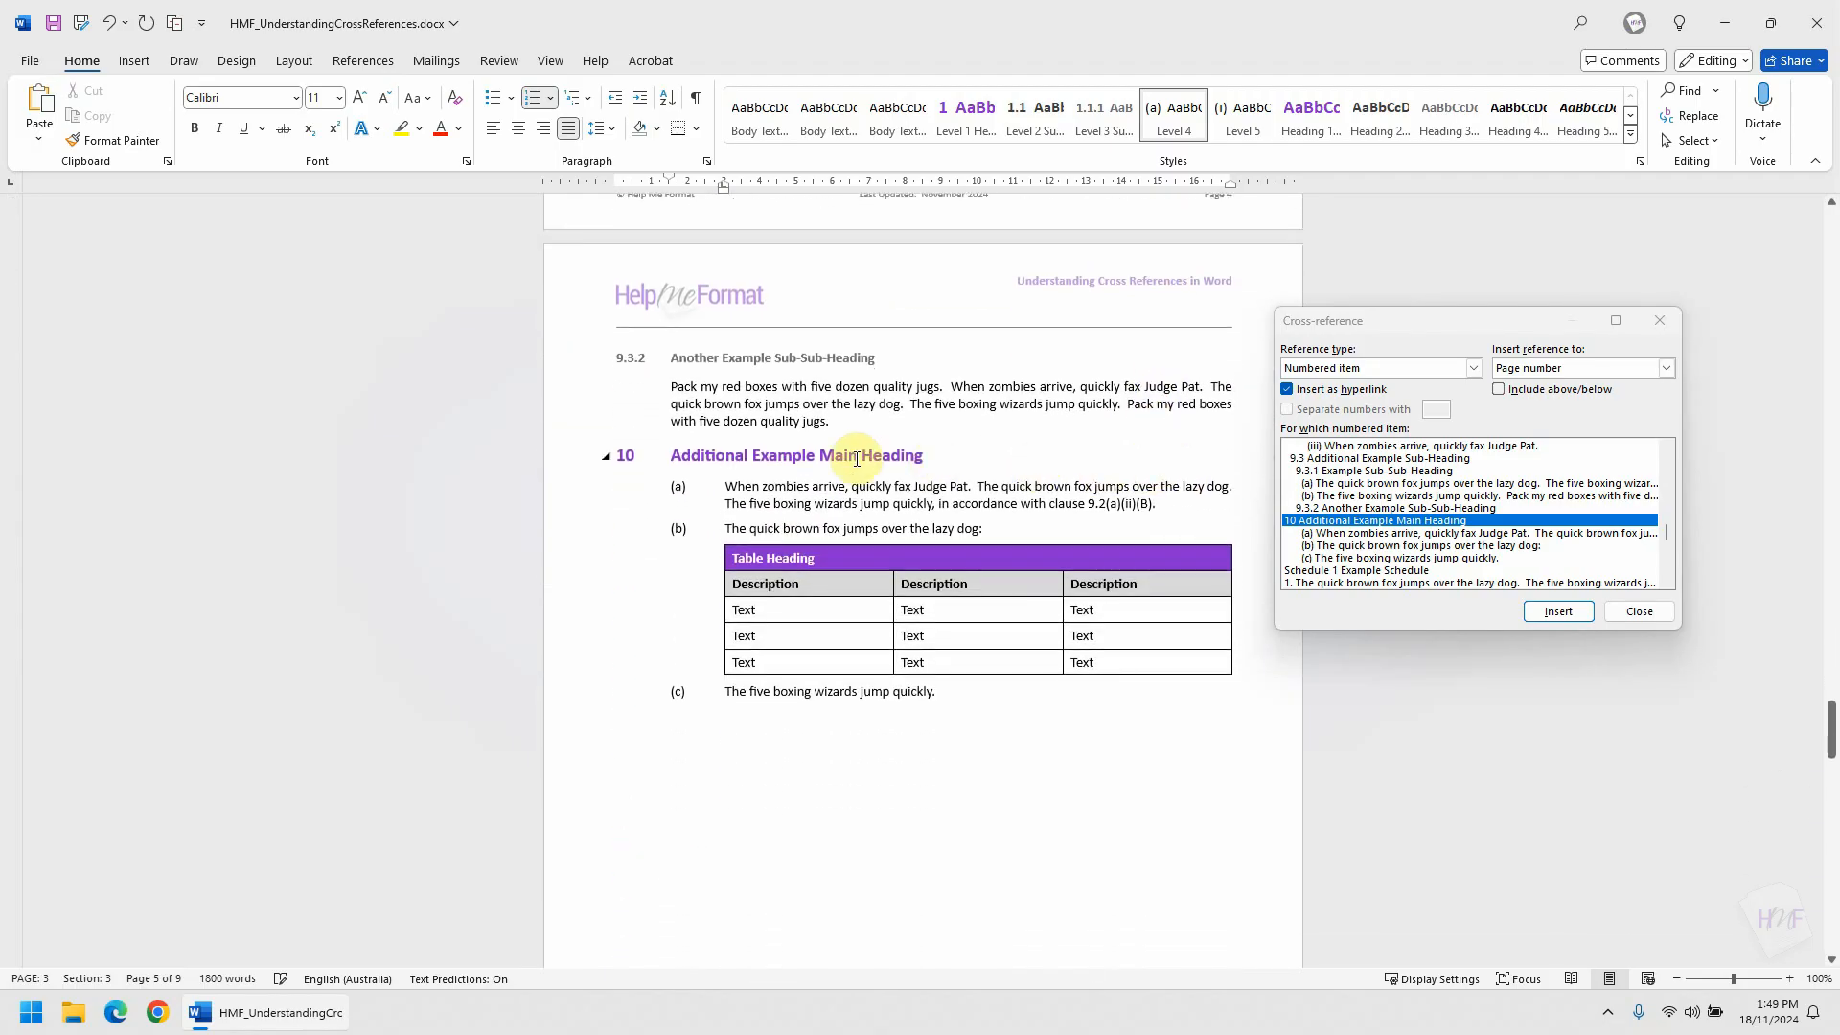
click(621, 455)
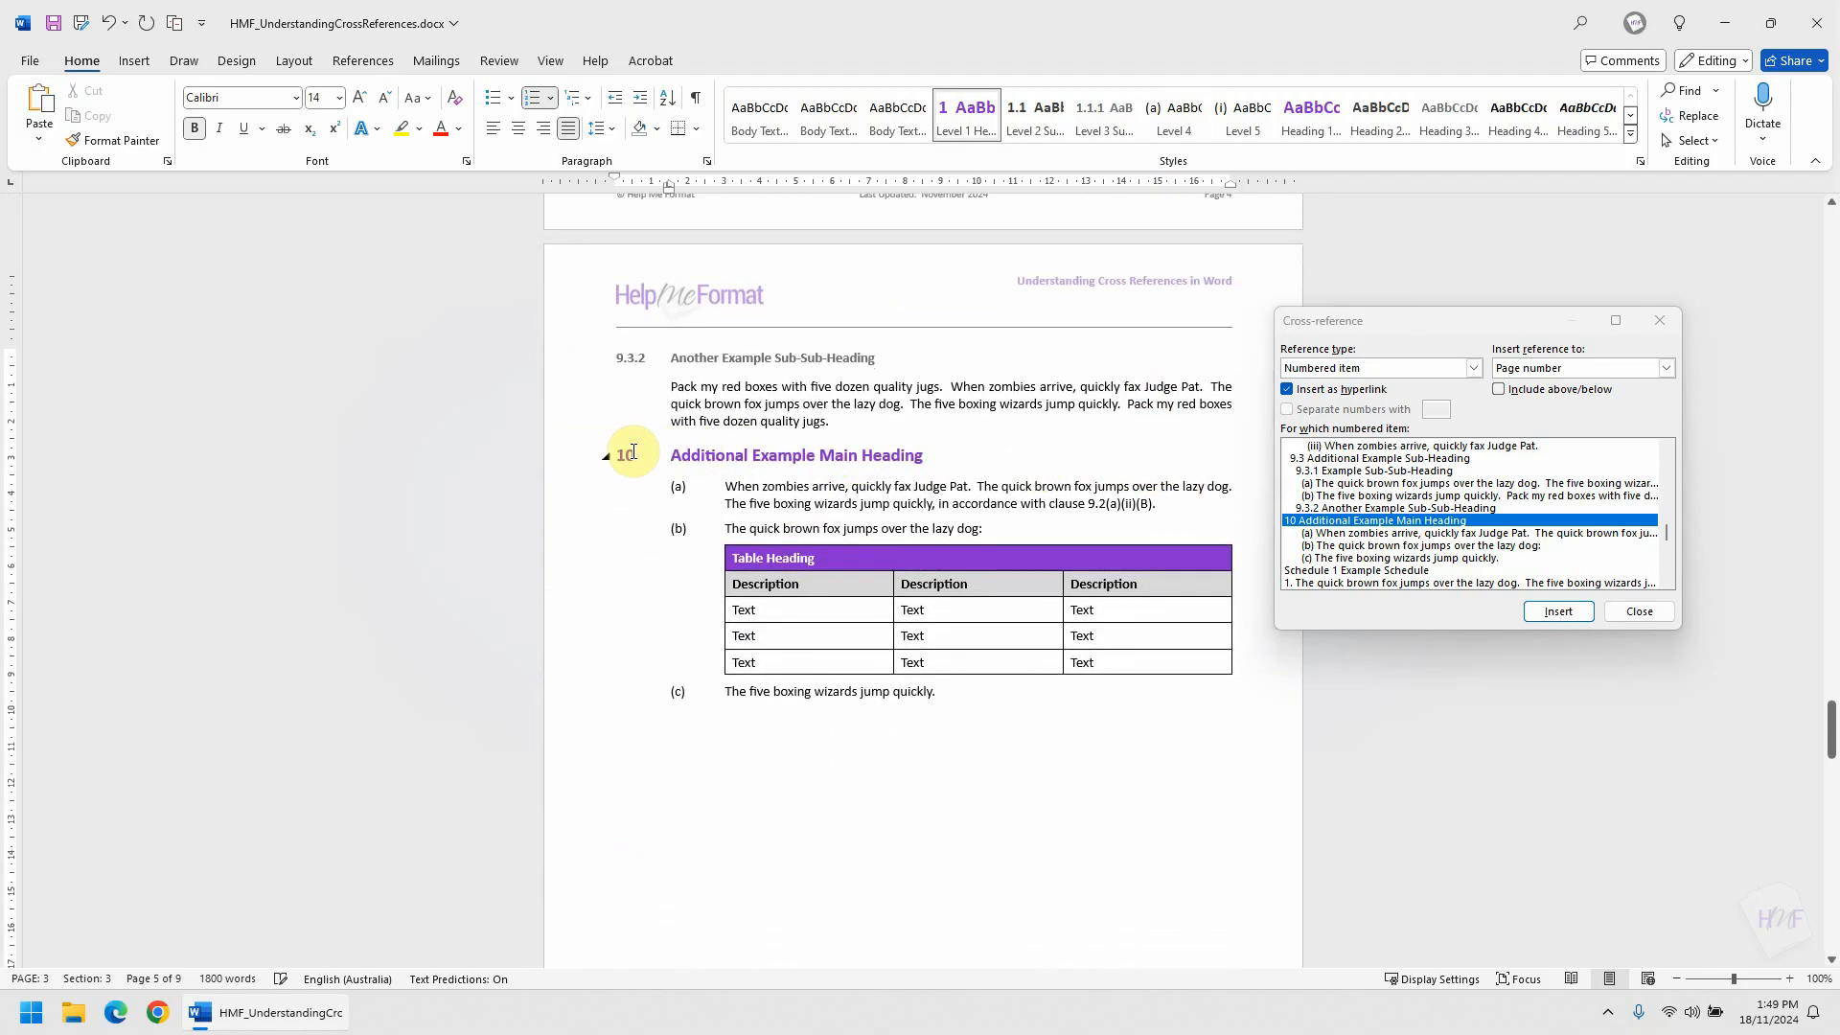
scroll(1163, 366, up, 1)
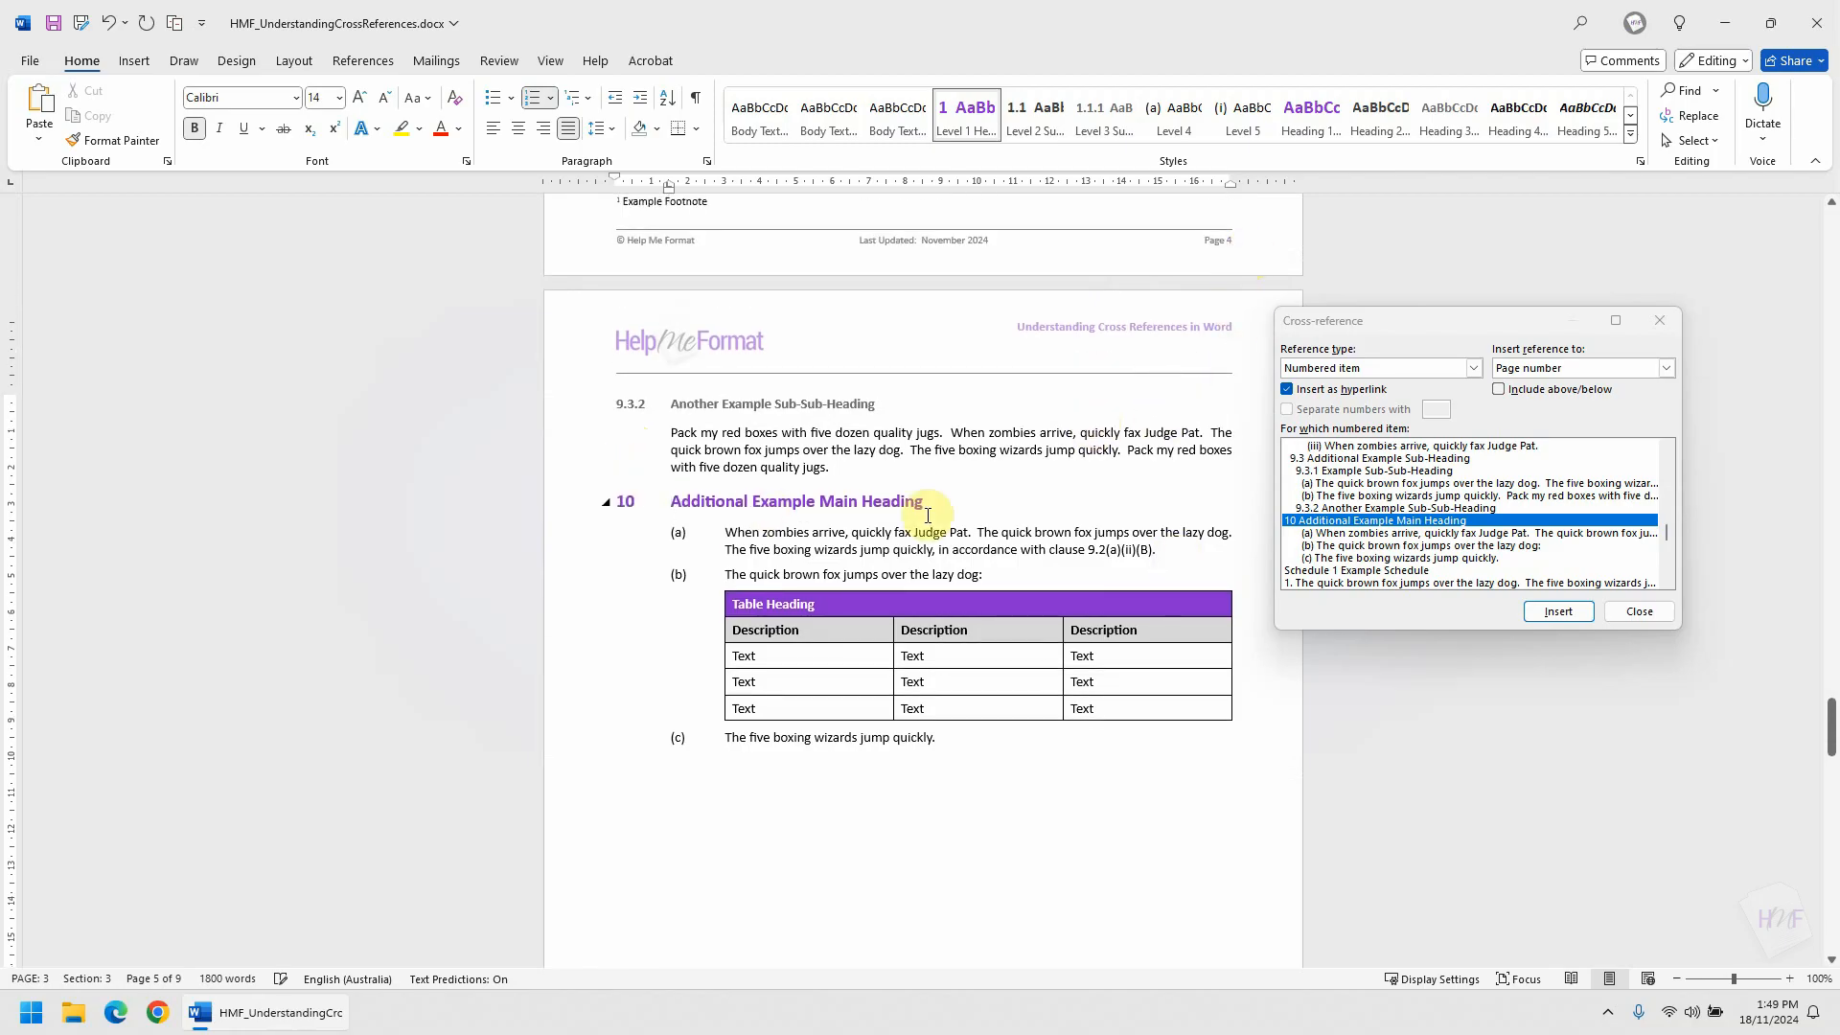
click(863, 469)
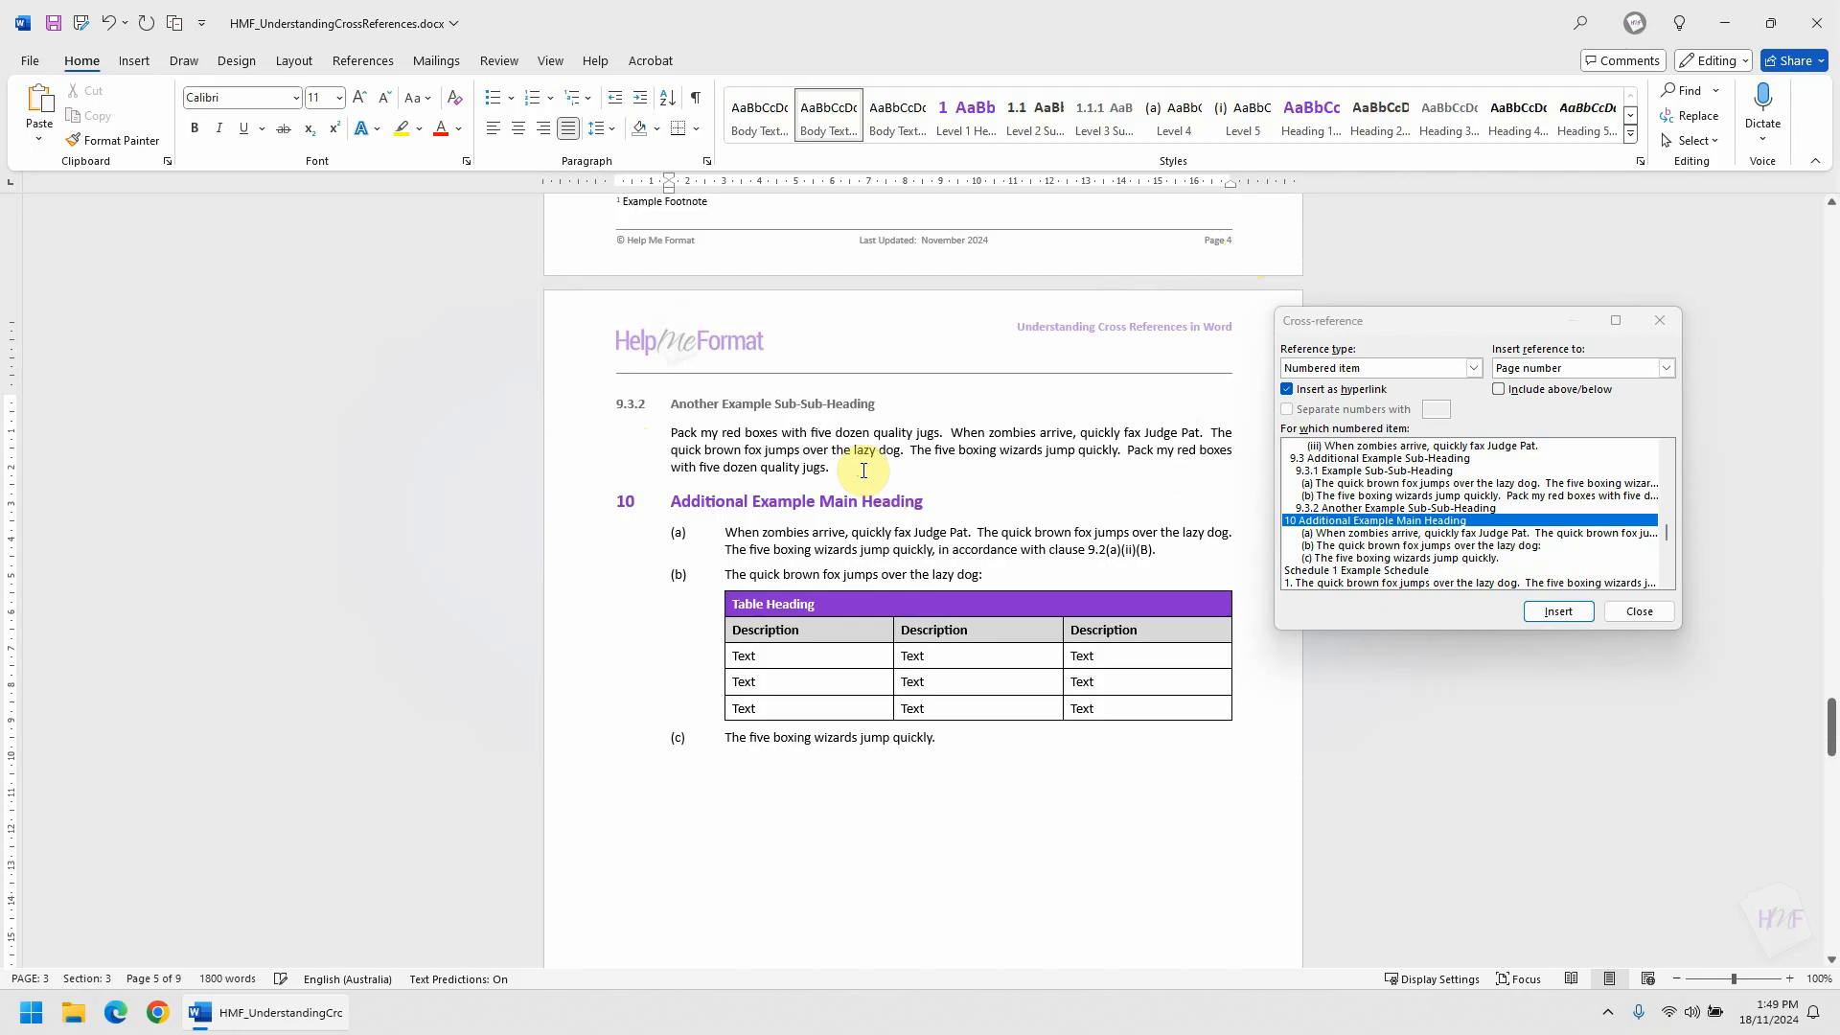
key(Return)
key(Return)
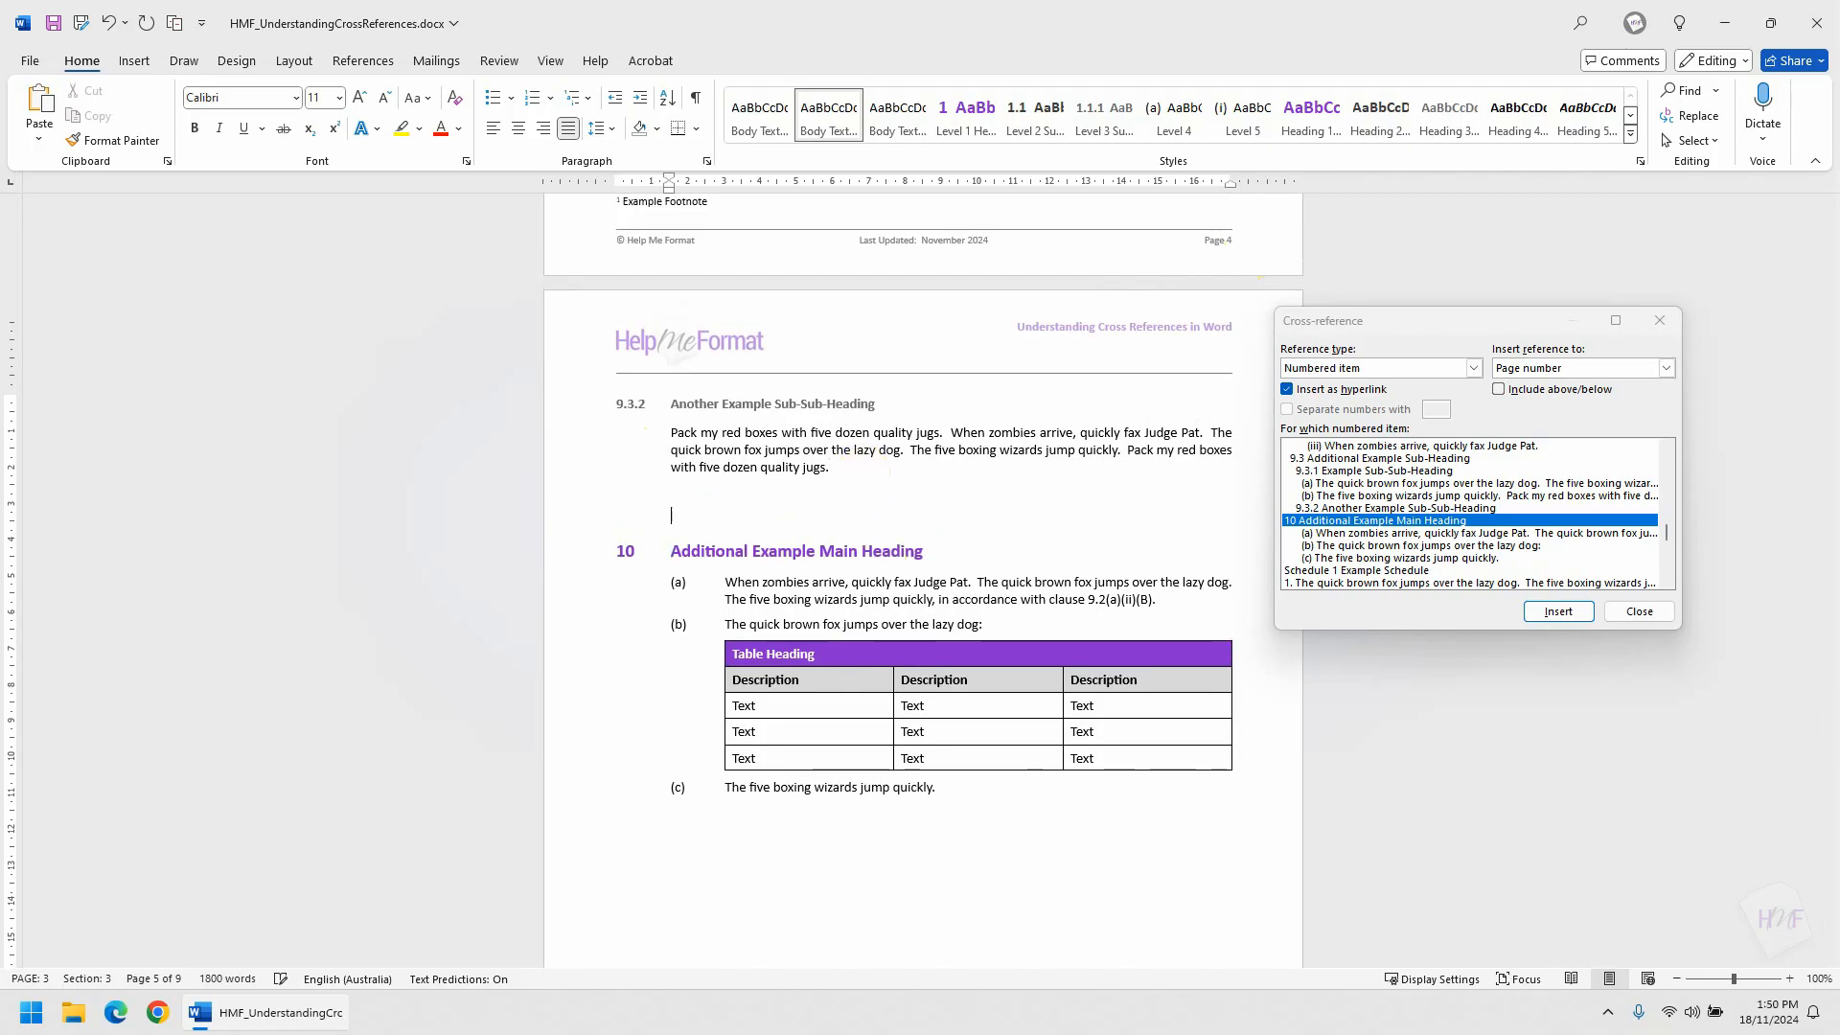
key(Return)
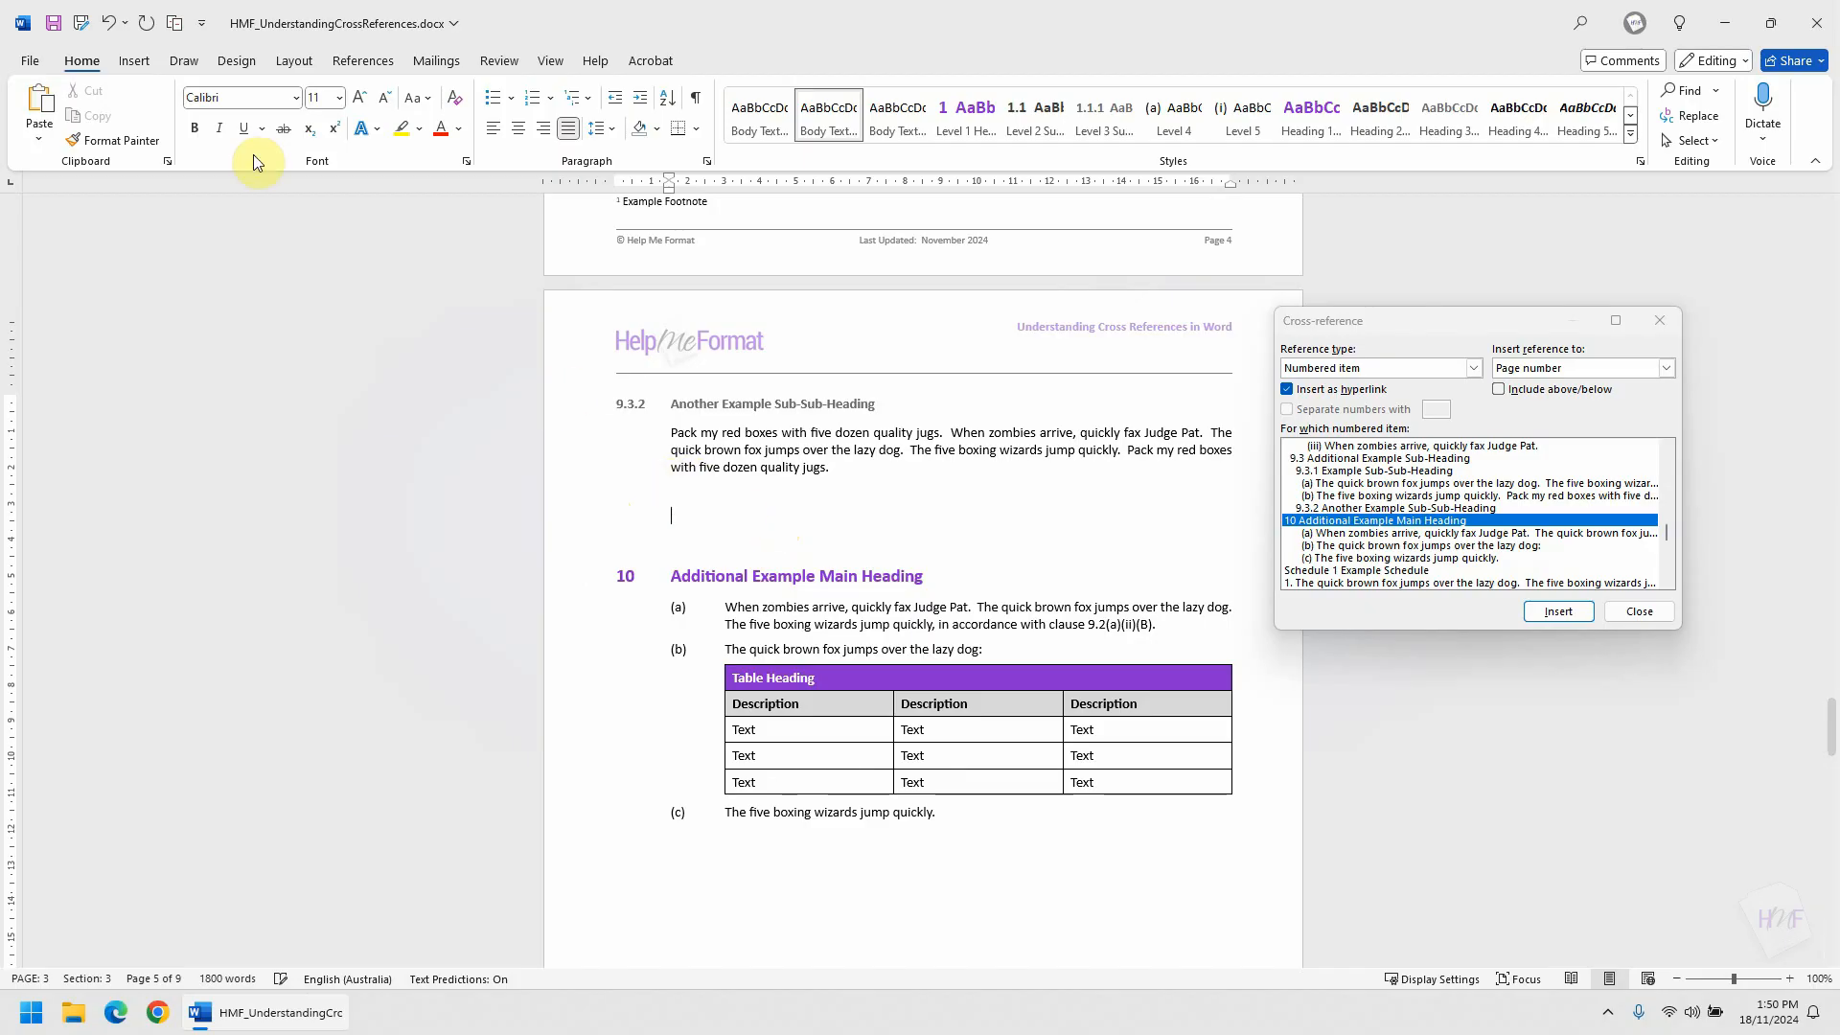
click(135, 63)
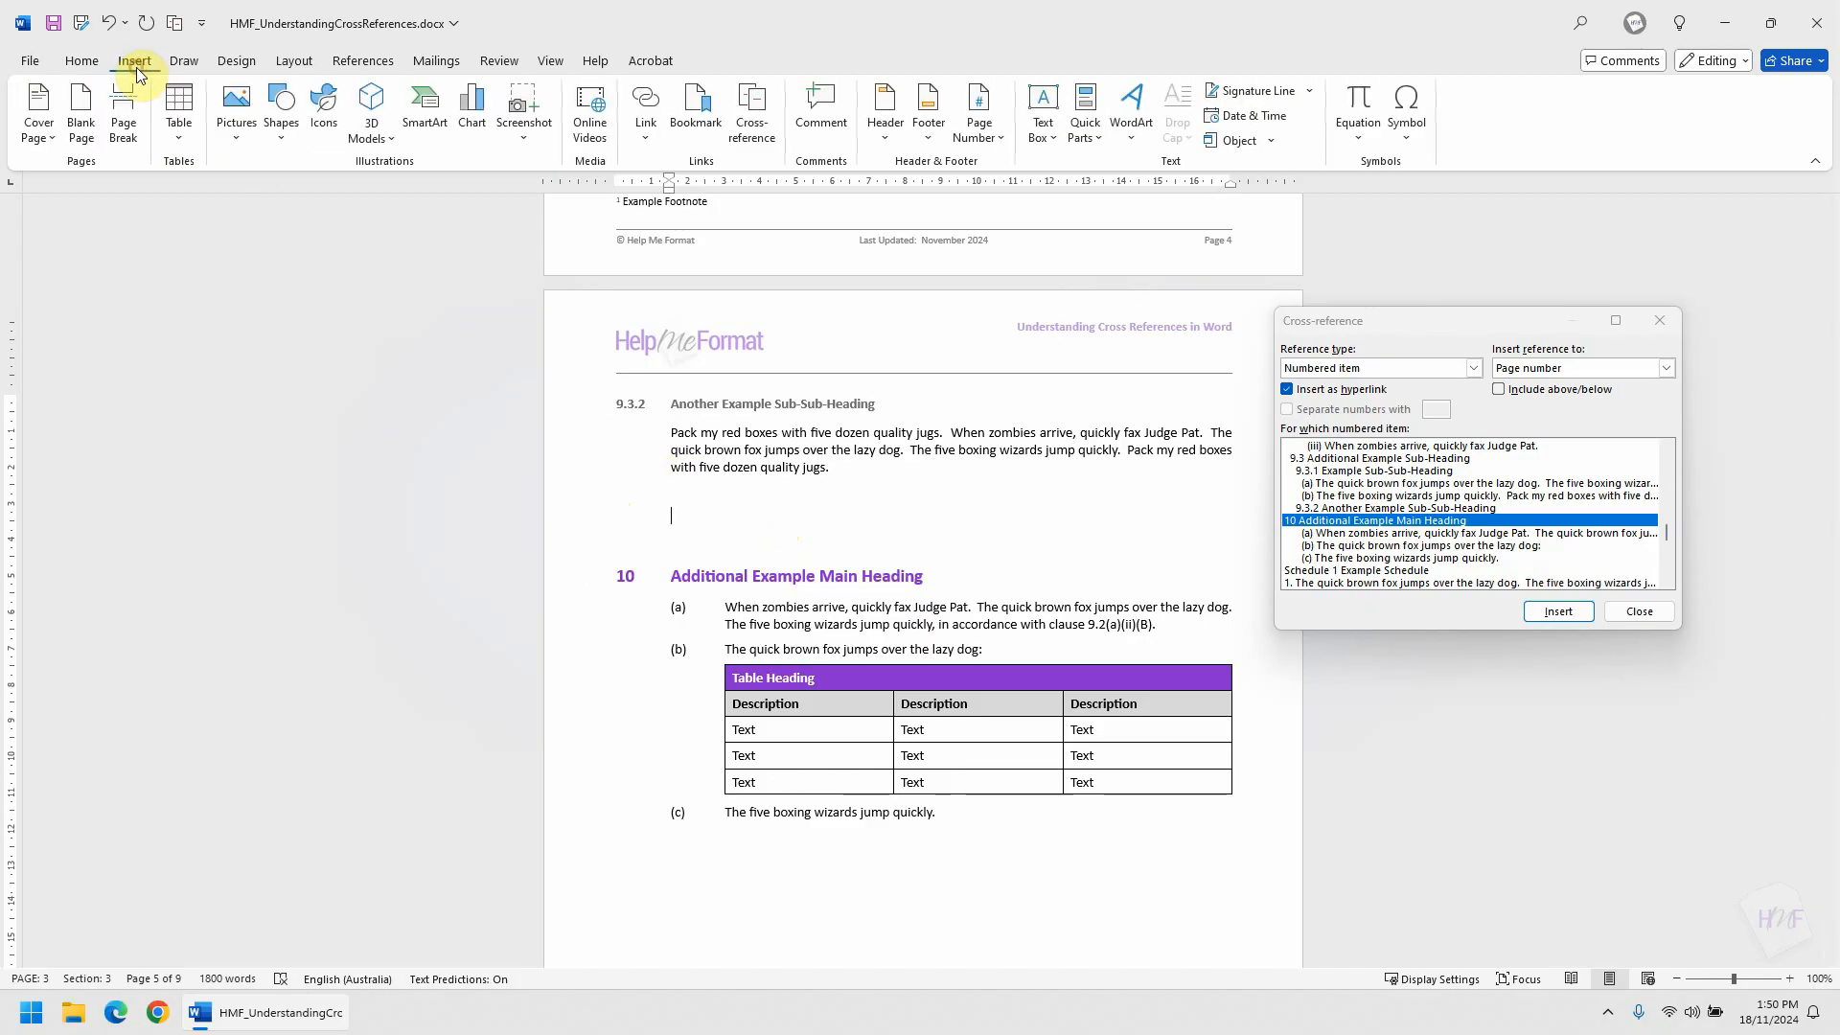
click(123, 120)
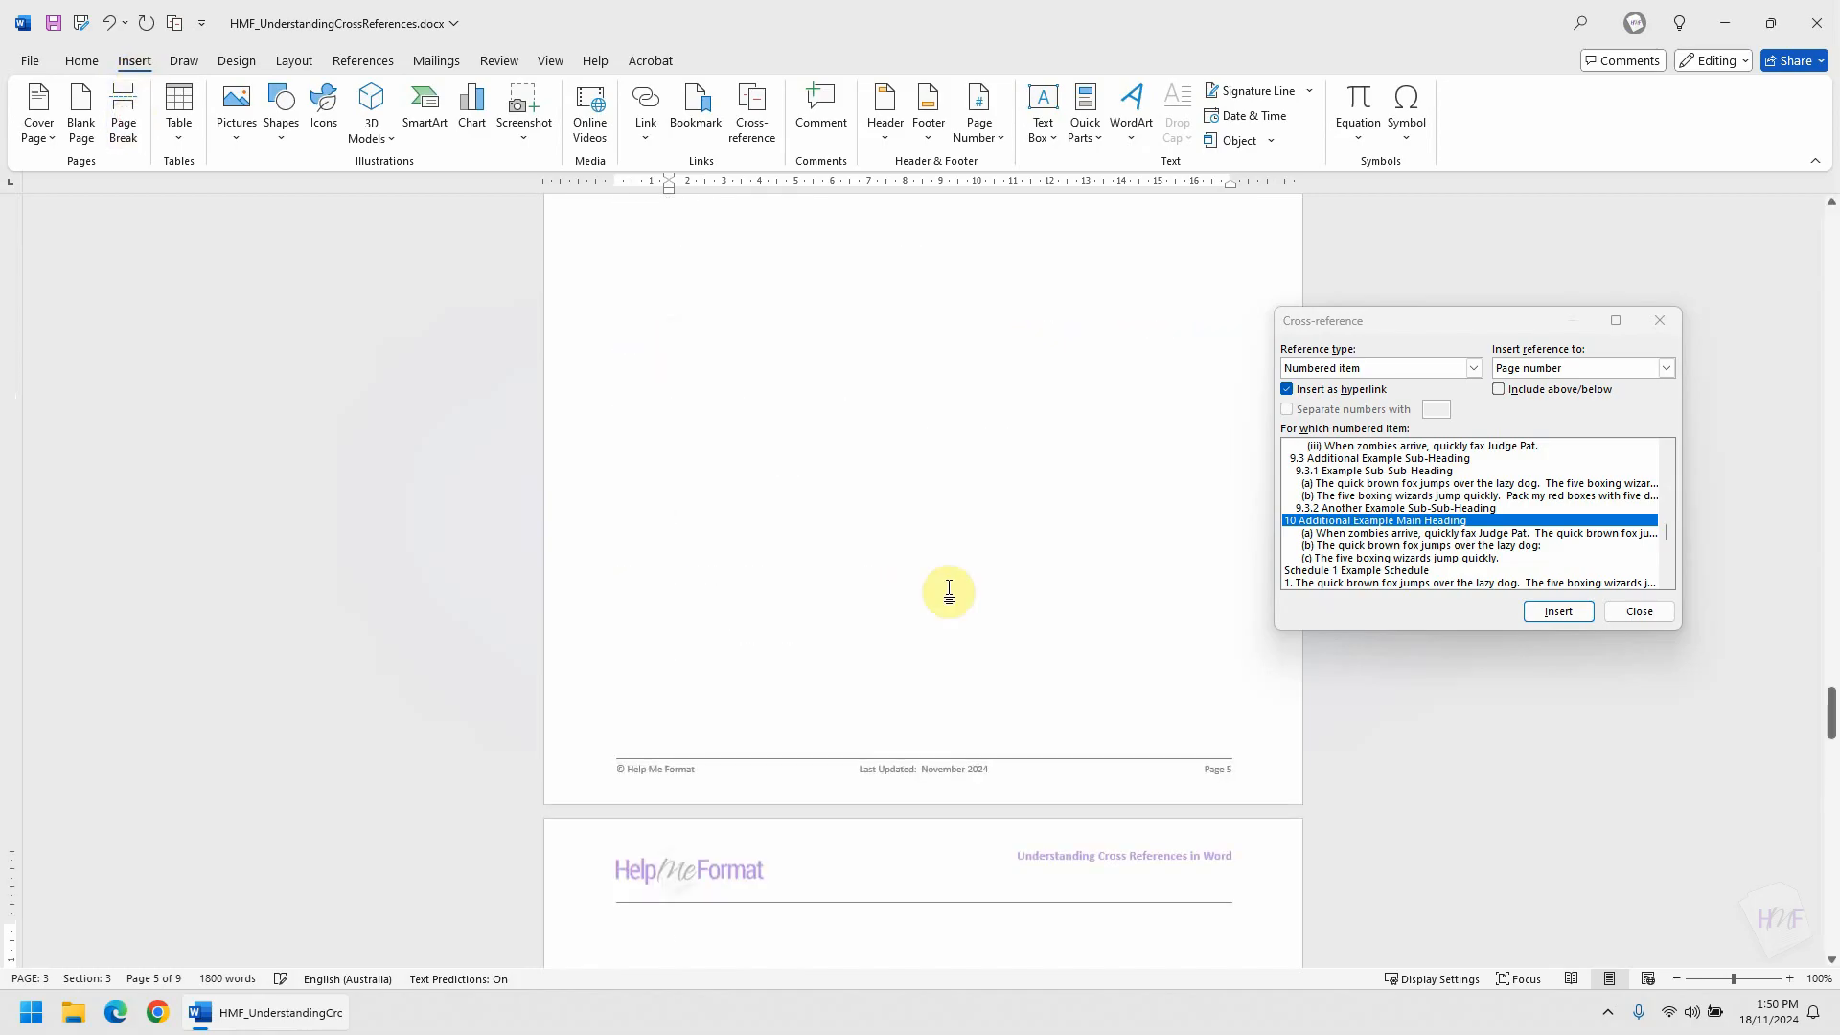
scroll(949, 591, down, 6)
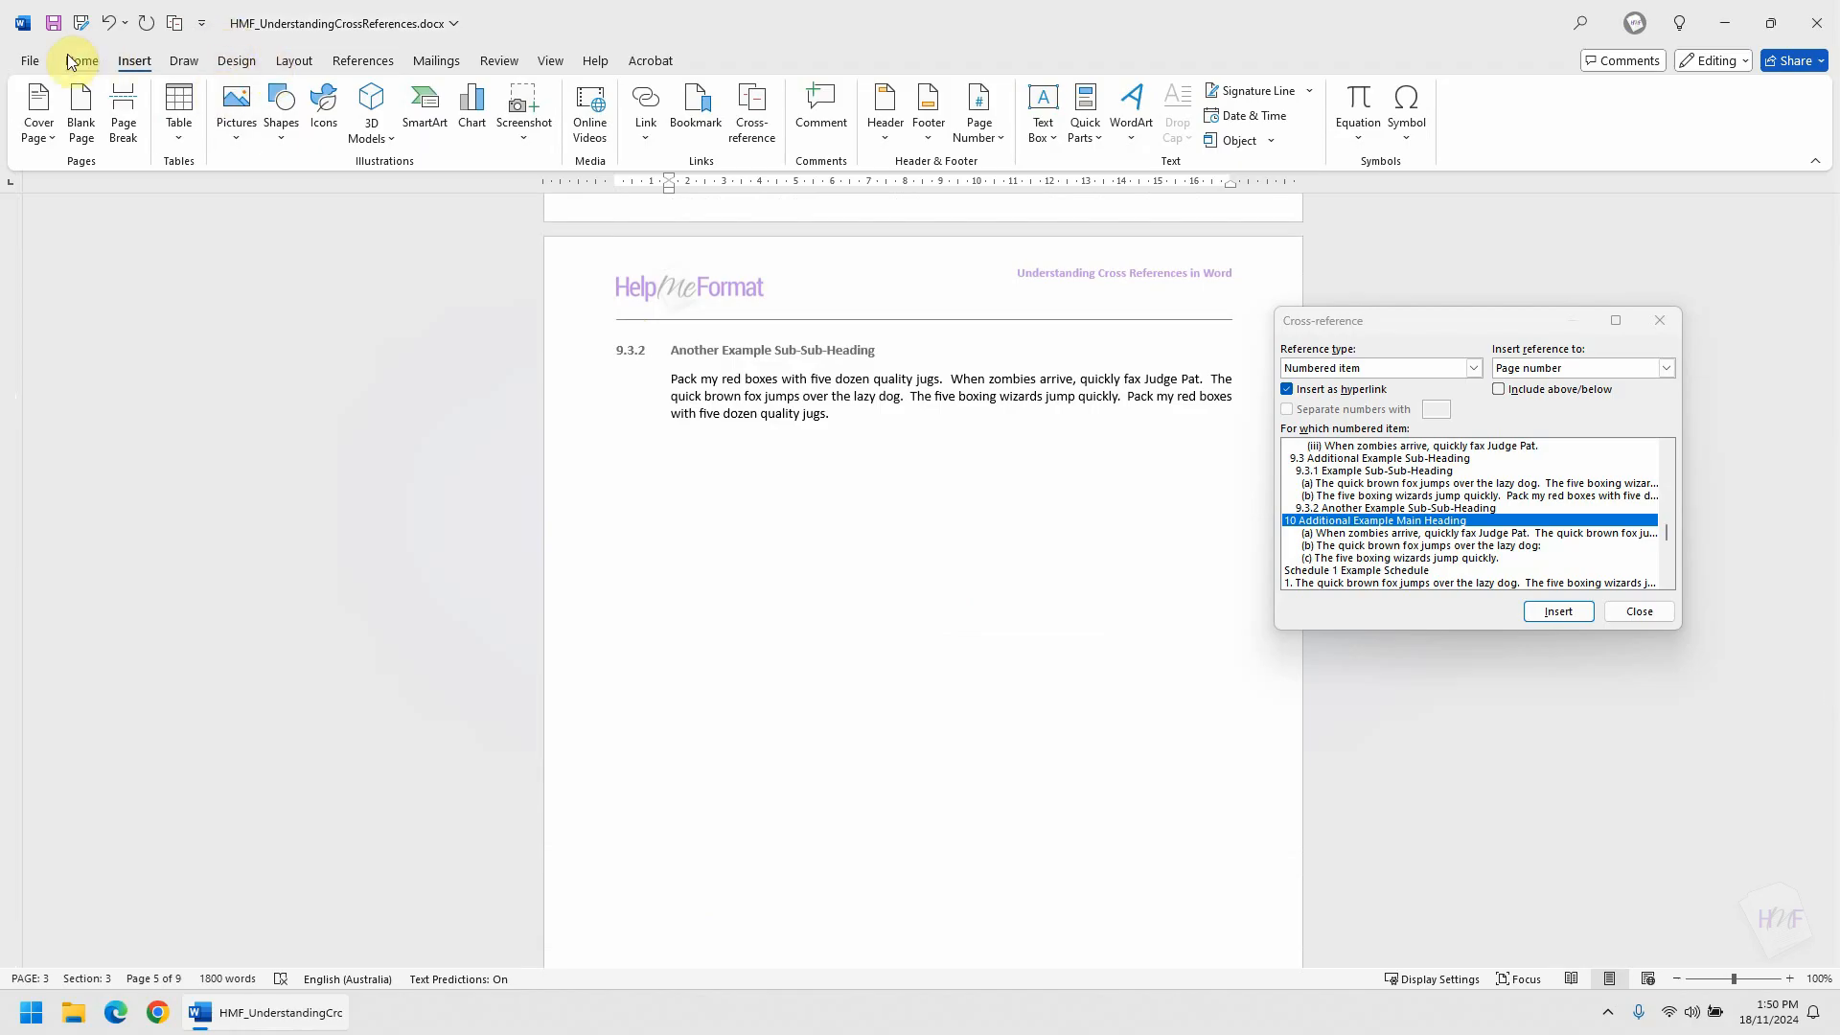
click(81, 60)
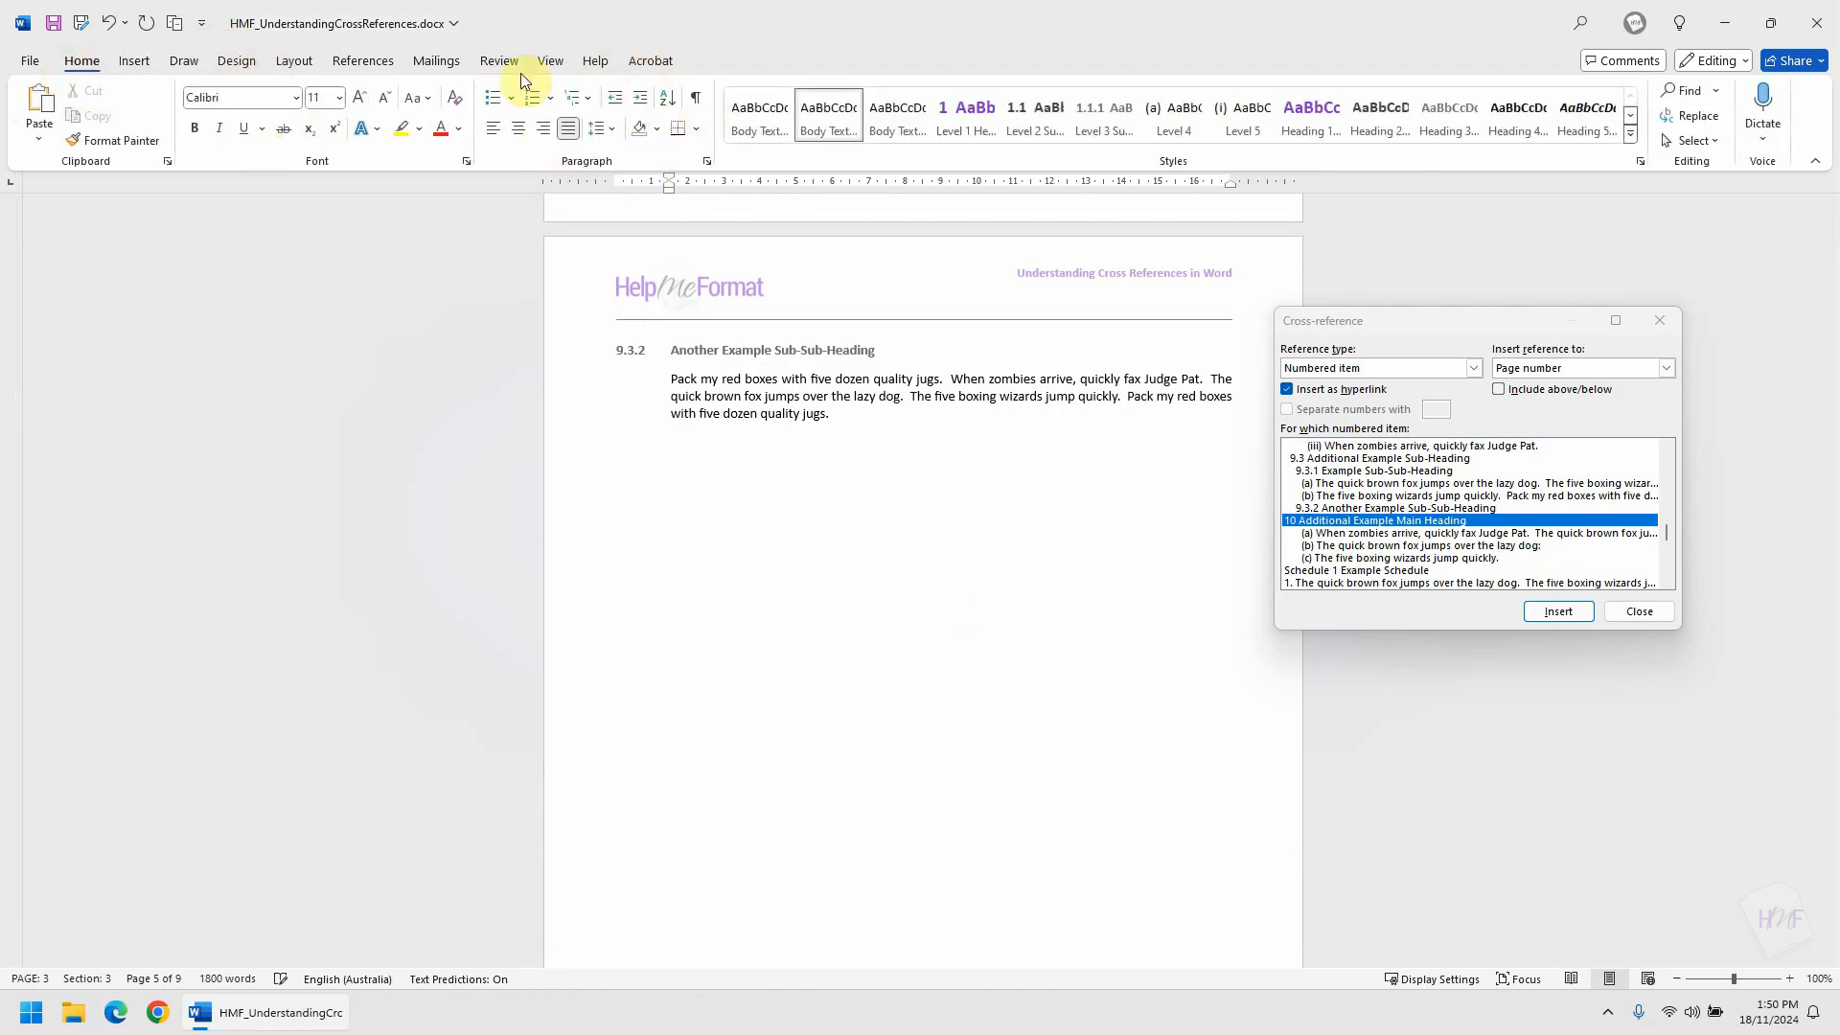
Show formatting marks and delete the two empty paragraphs between the page break and heading 10 Additional Example Main Heading.
click(697, 96)
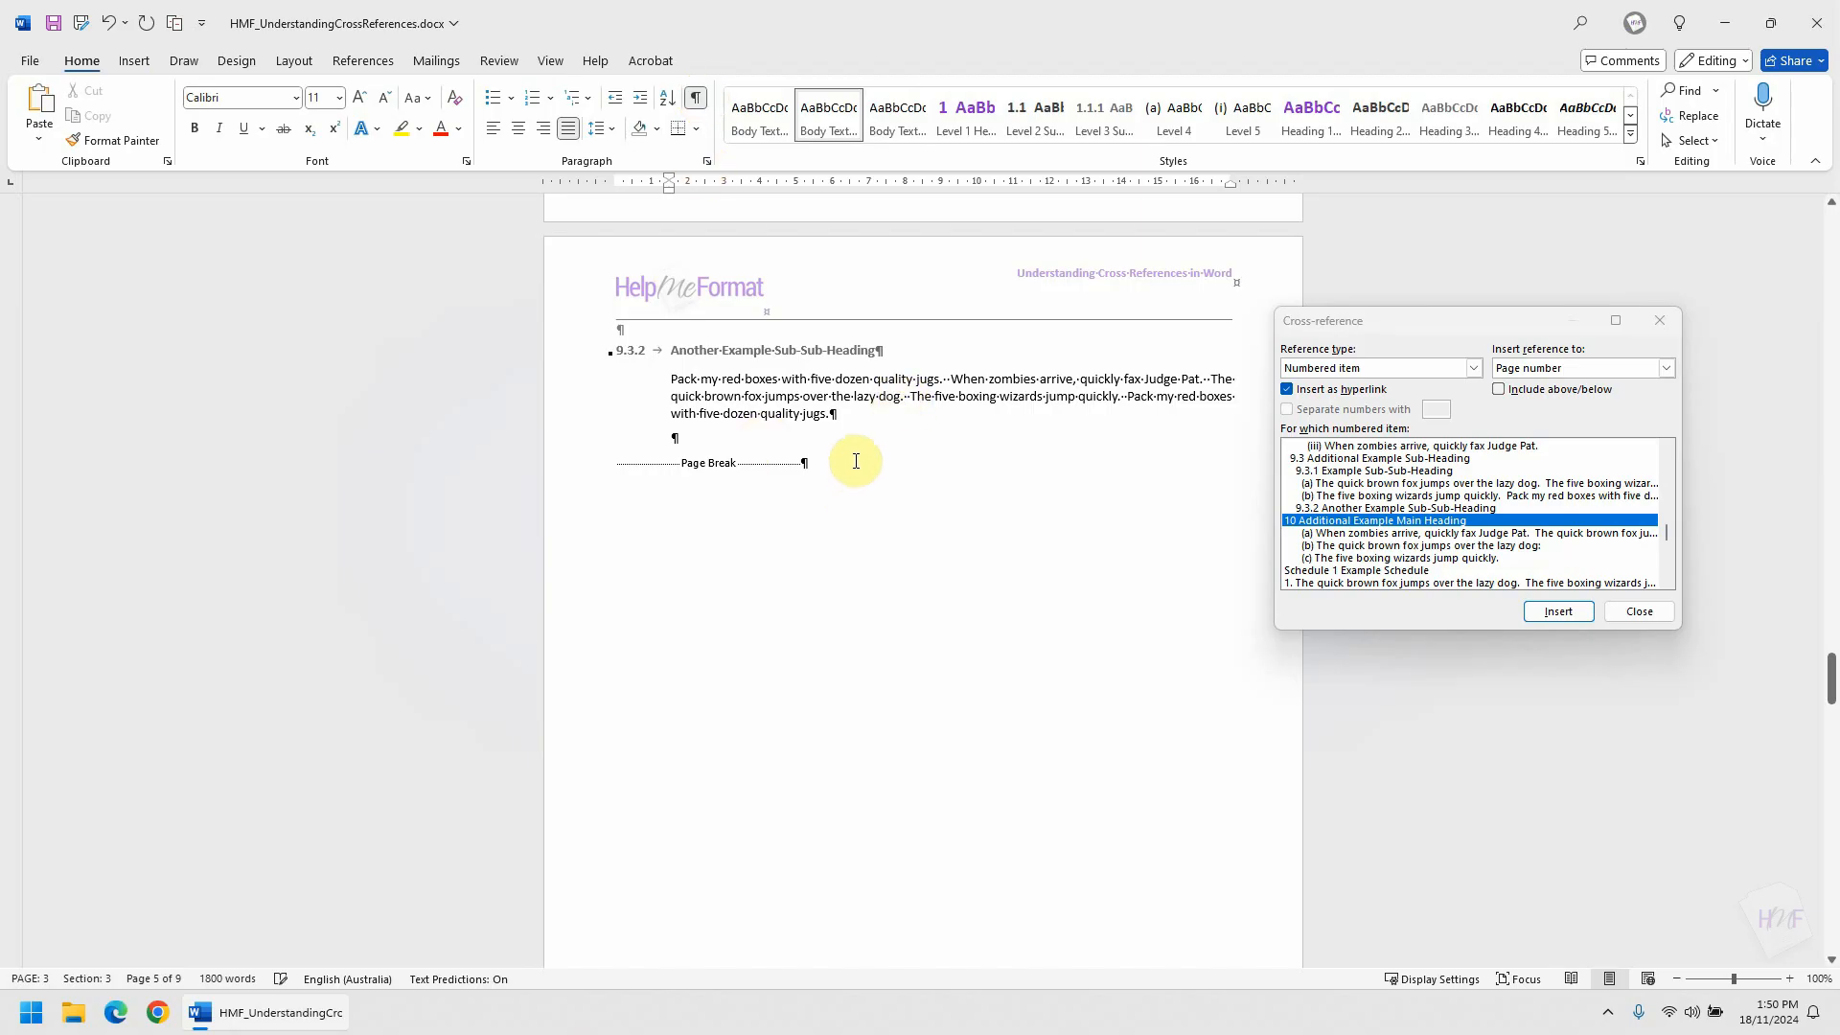
click(756, 423)
scroll(865, 469, down, 3)
scroll(865, 469, down, 5)
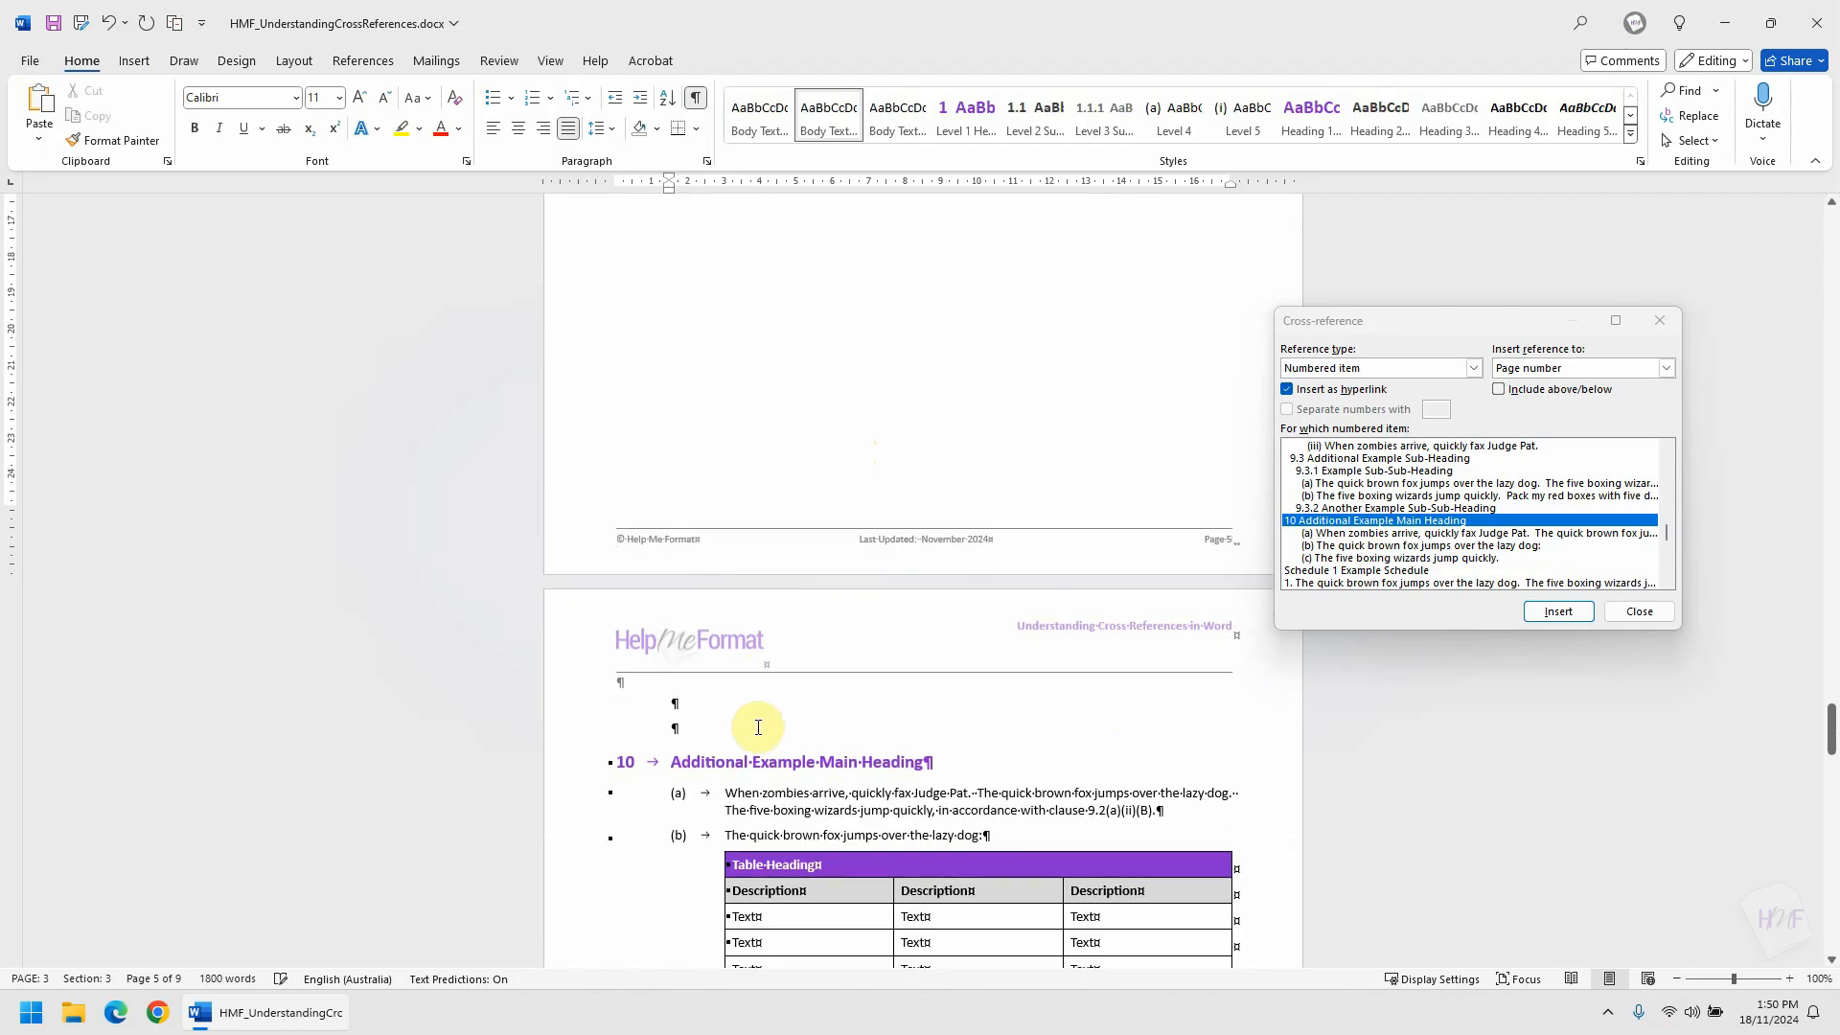
click(704, 702)
key(Delete)
key(Delete)
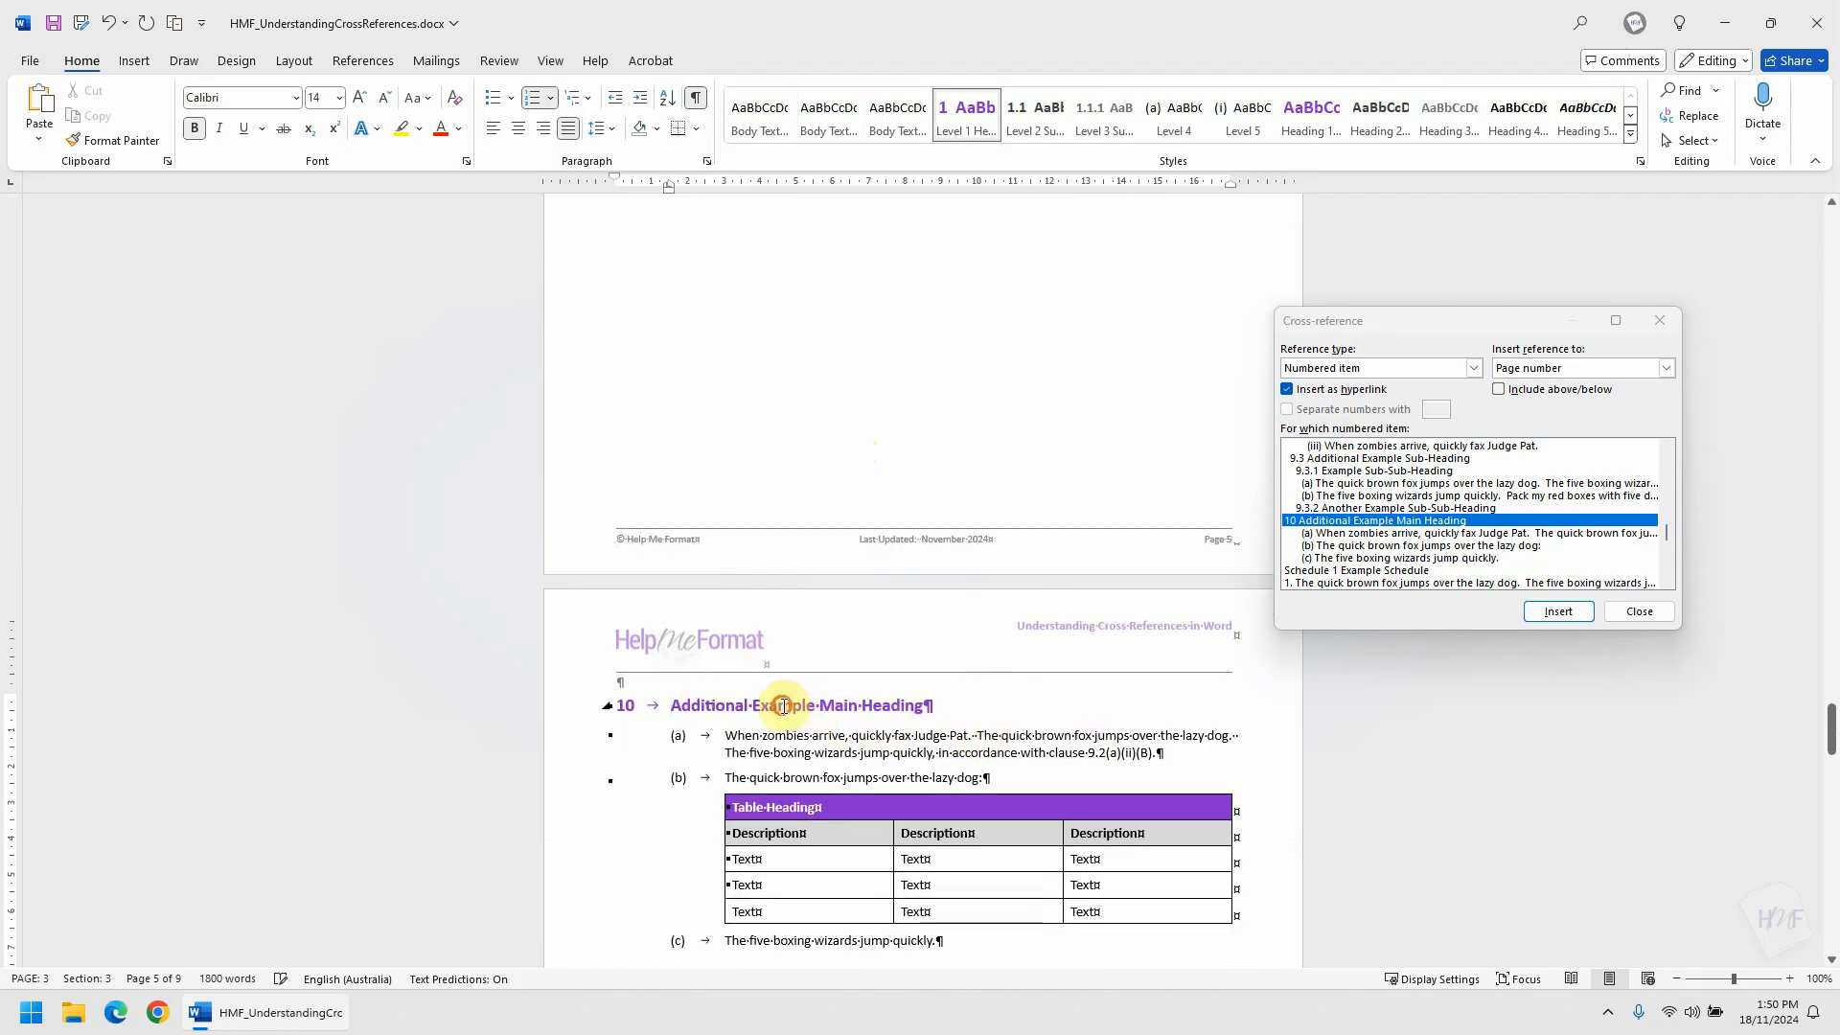
Delete the word "Example" from the heading 10 title, then return to section 7 paragraph (d) and hide formatting marks.
double_click(780, 707)
key(Delete)
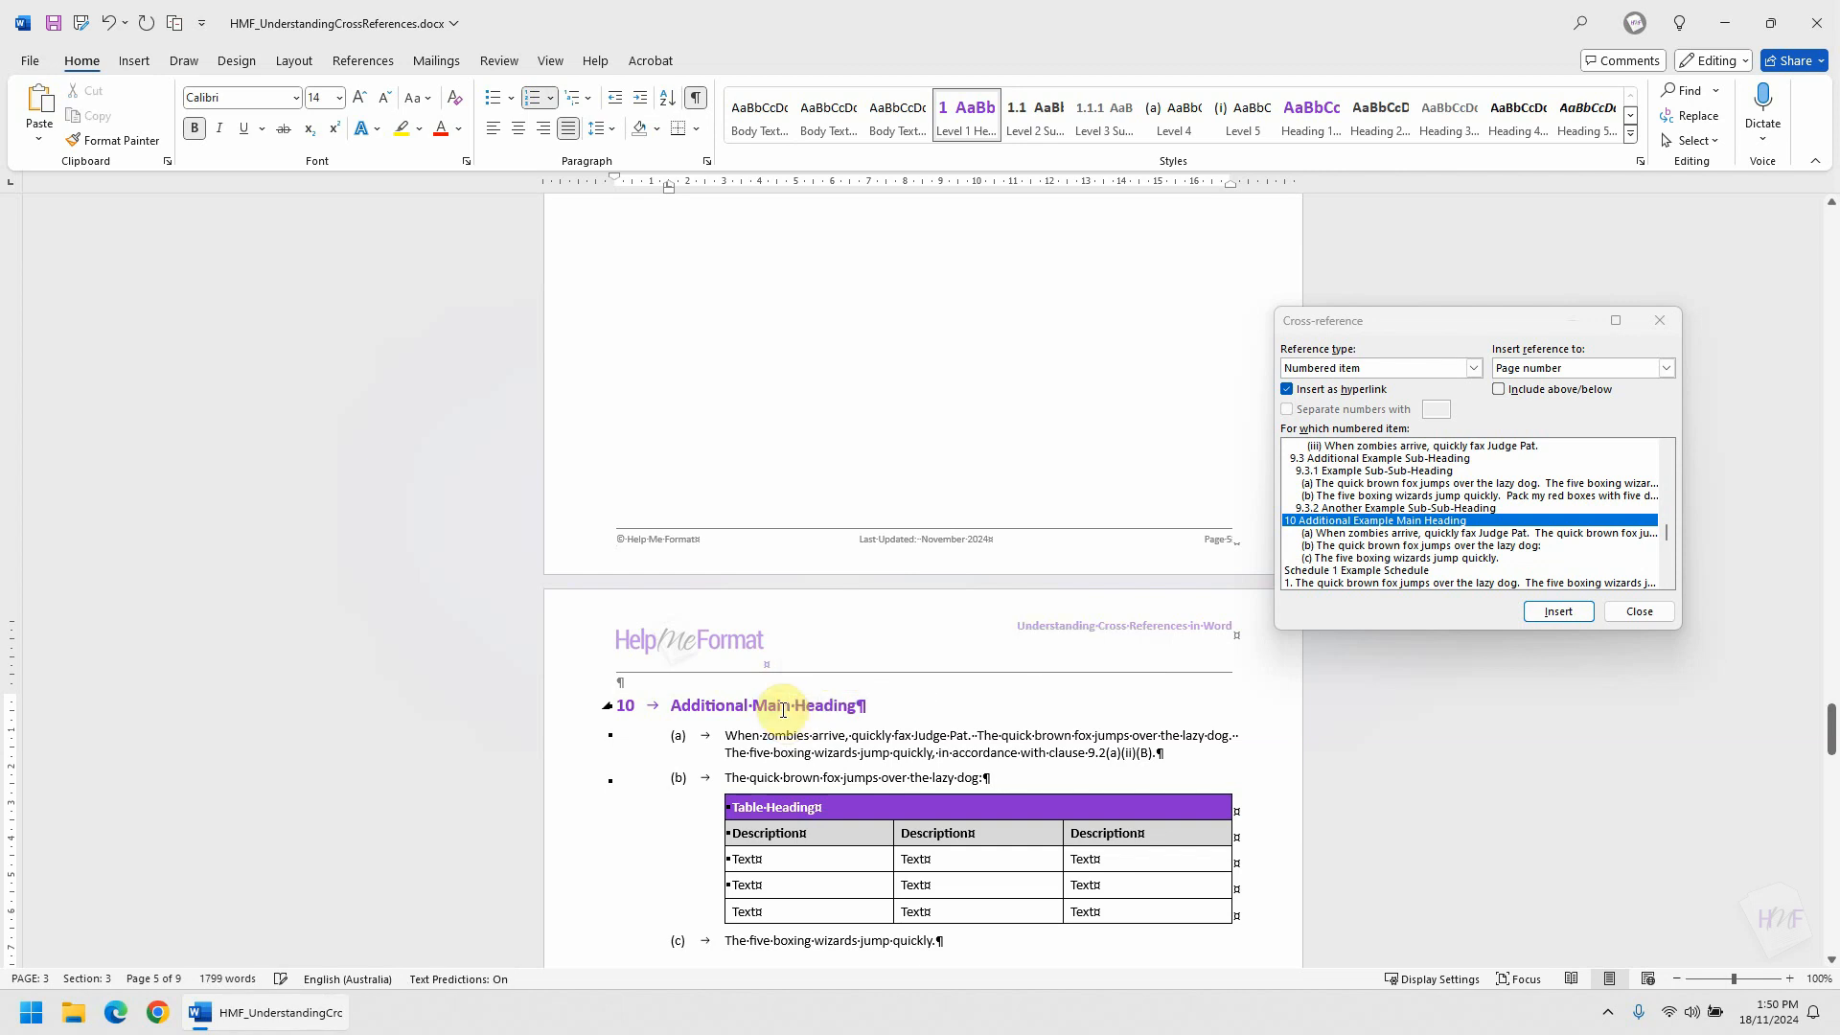
scroll(783, 709, up, 15)
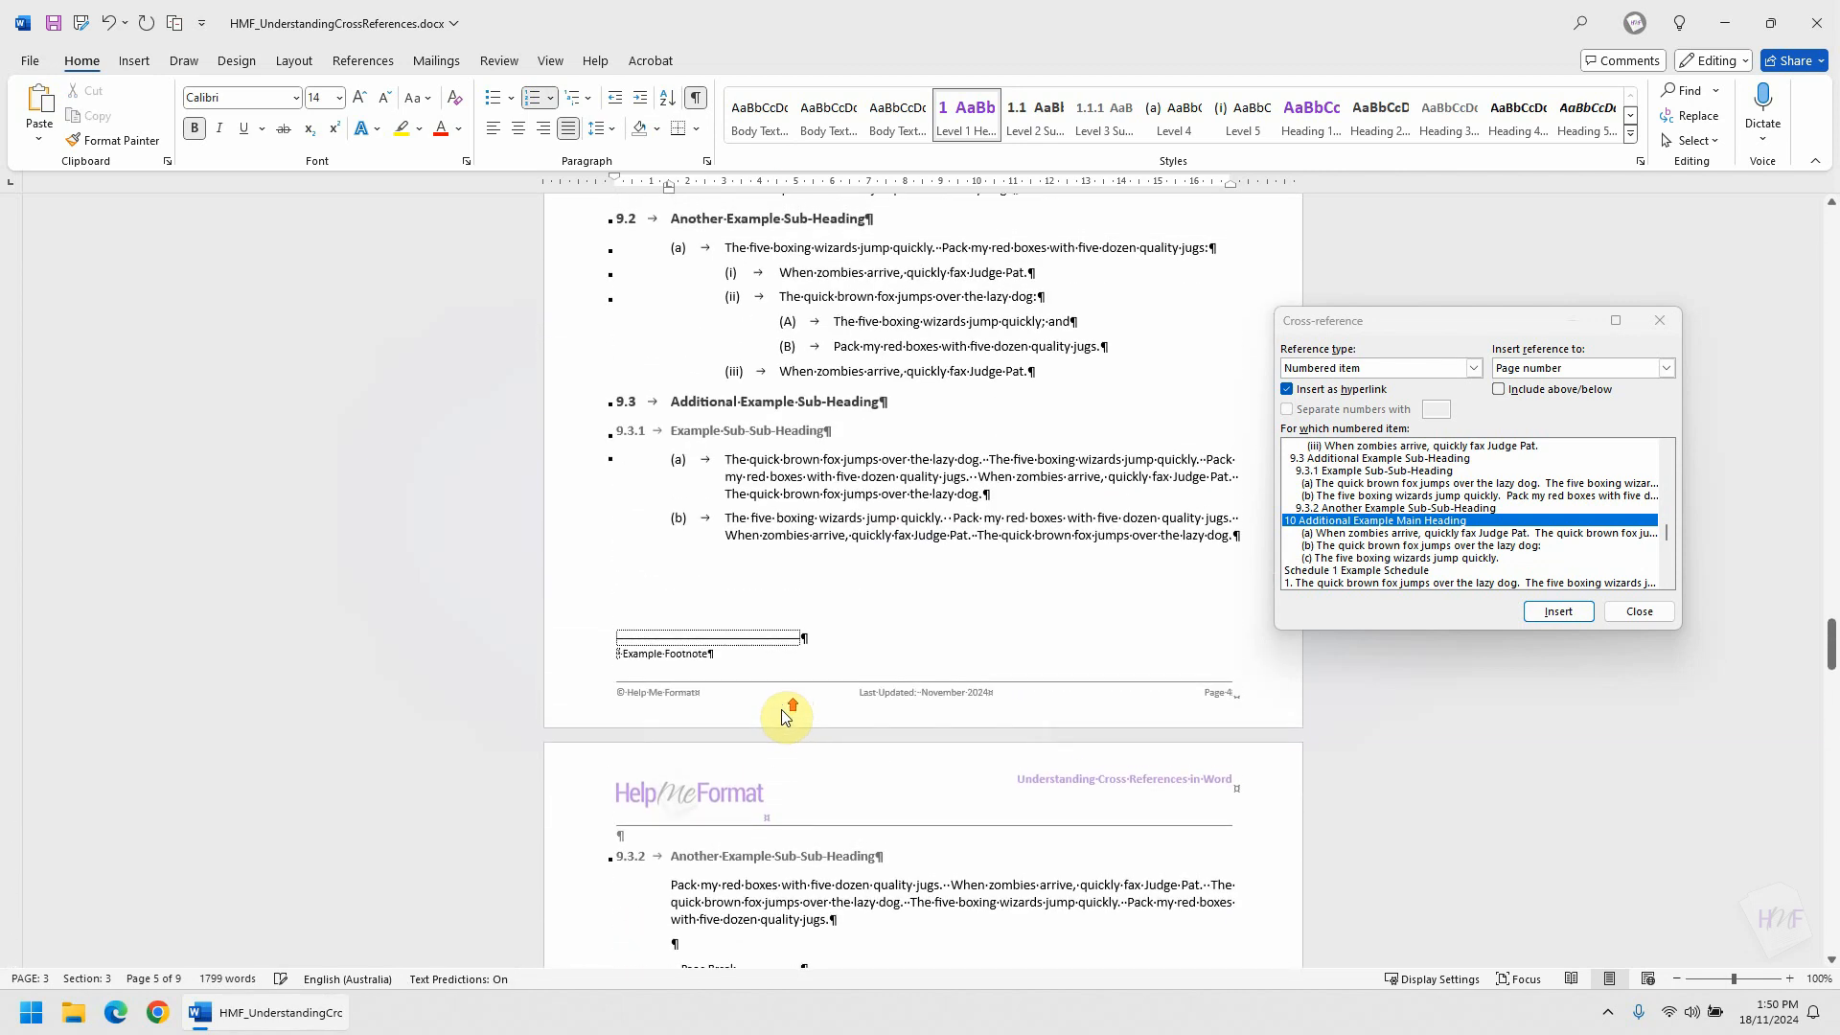
scroll(780, 709, up, 15)
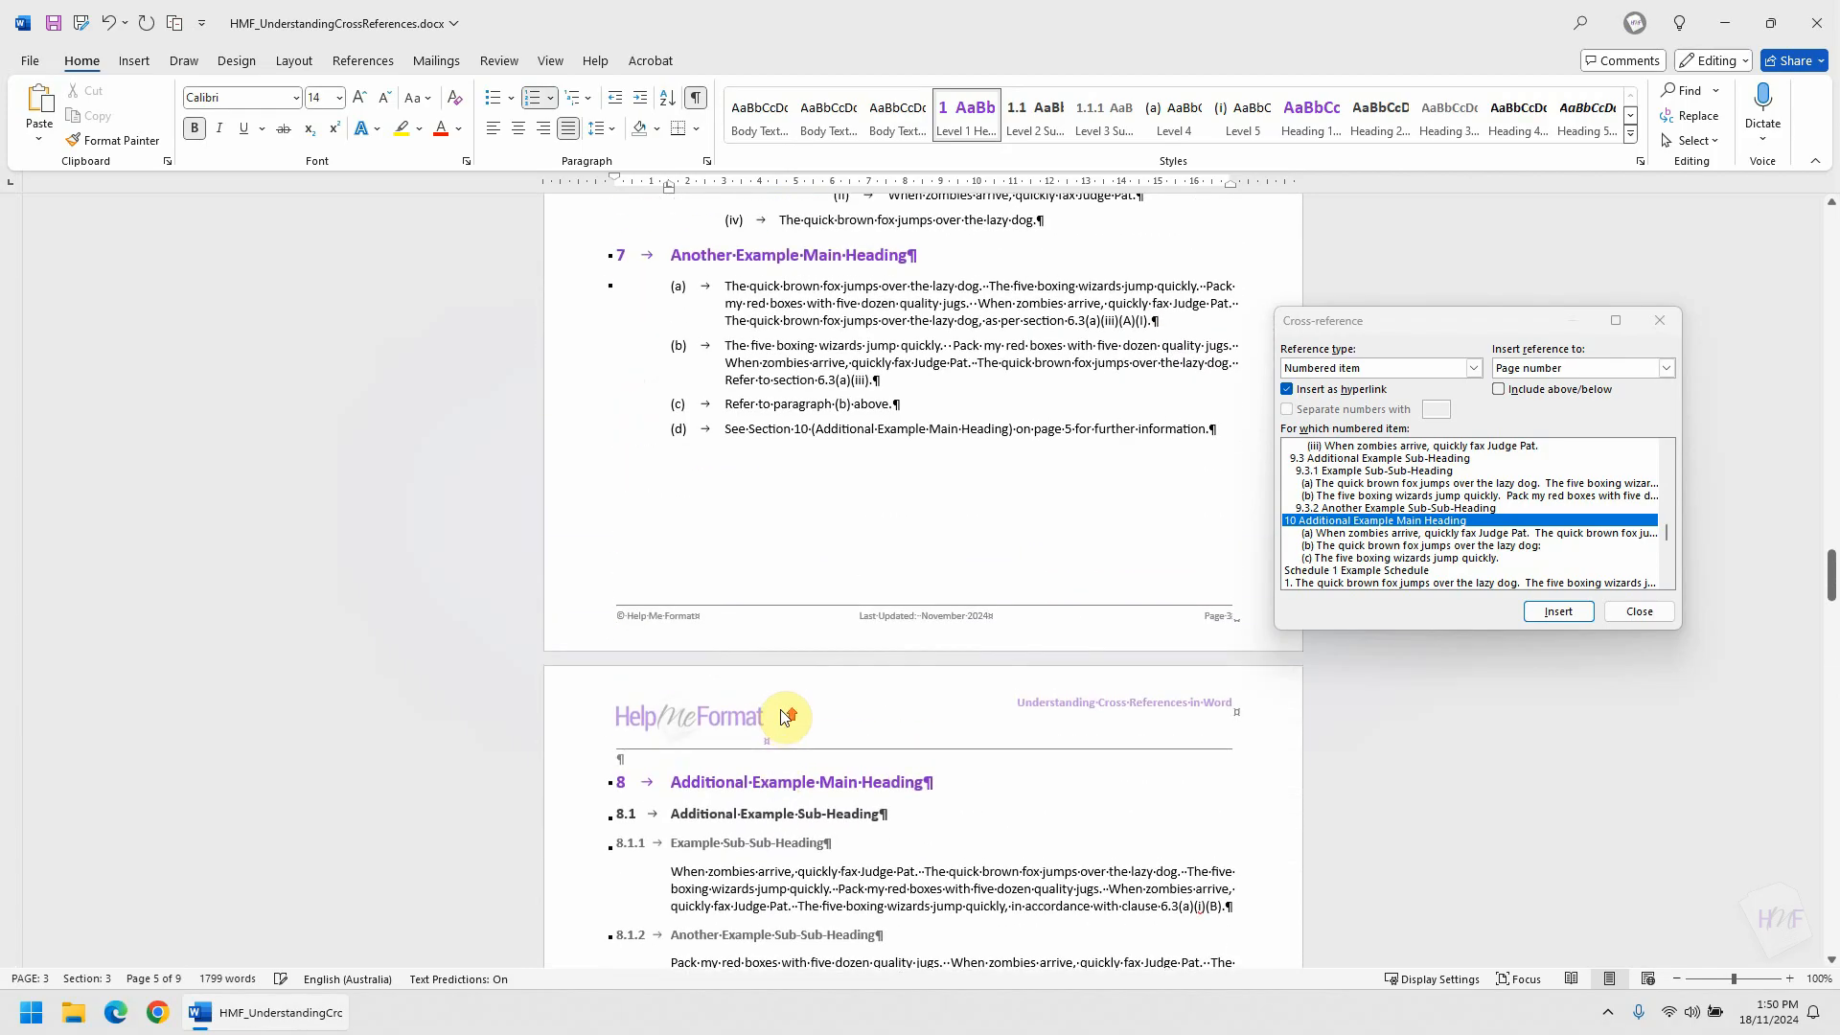
scroll(780, 709, up, 3)
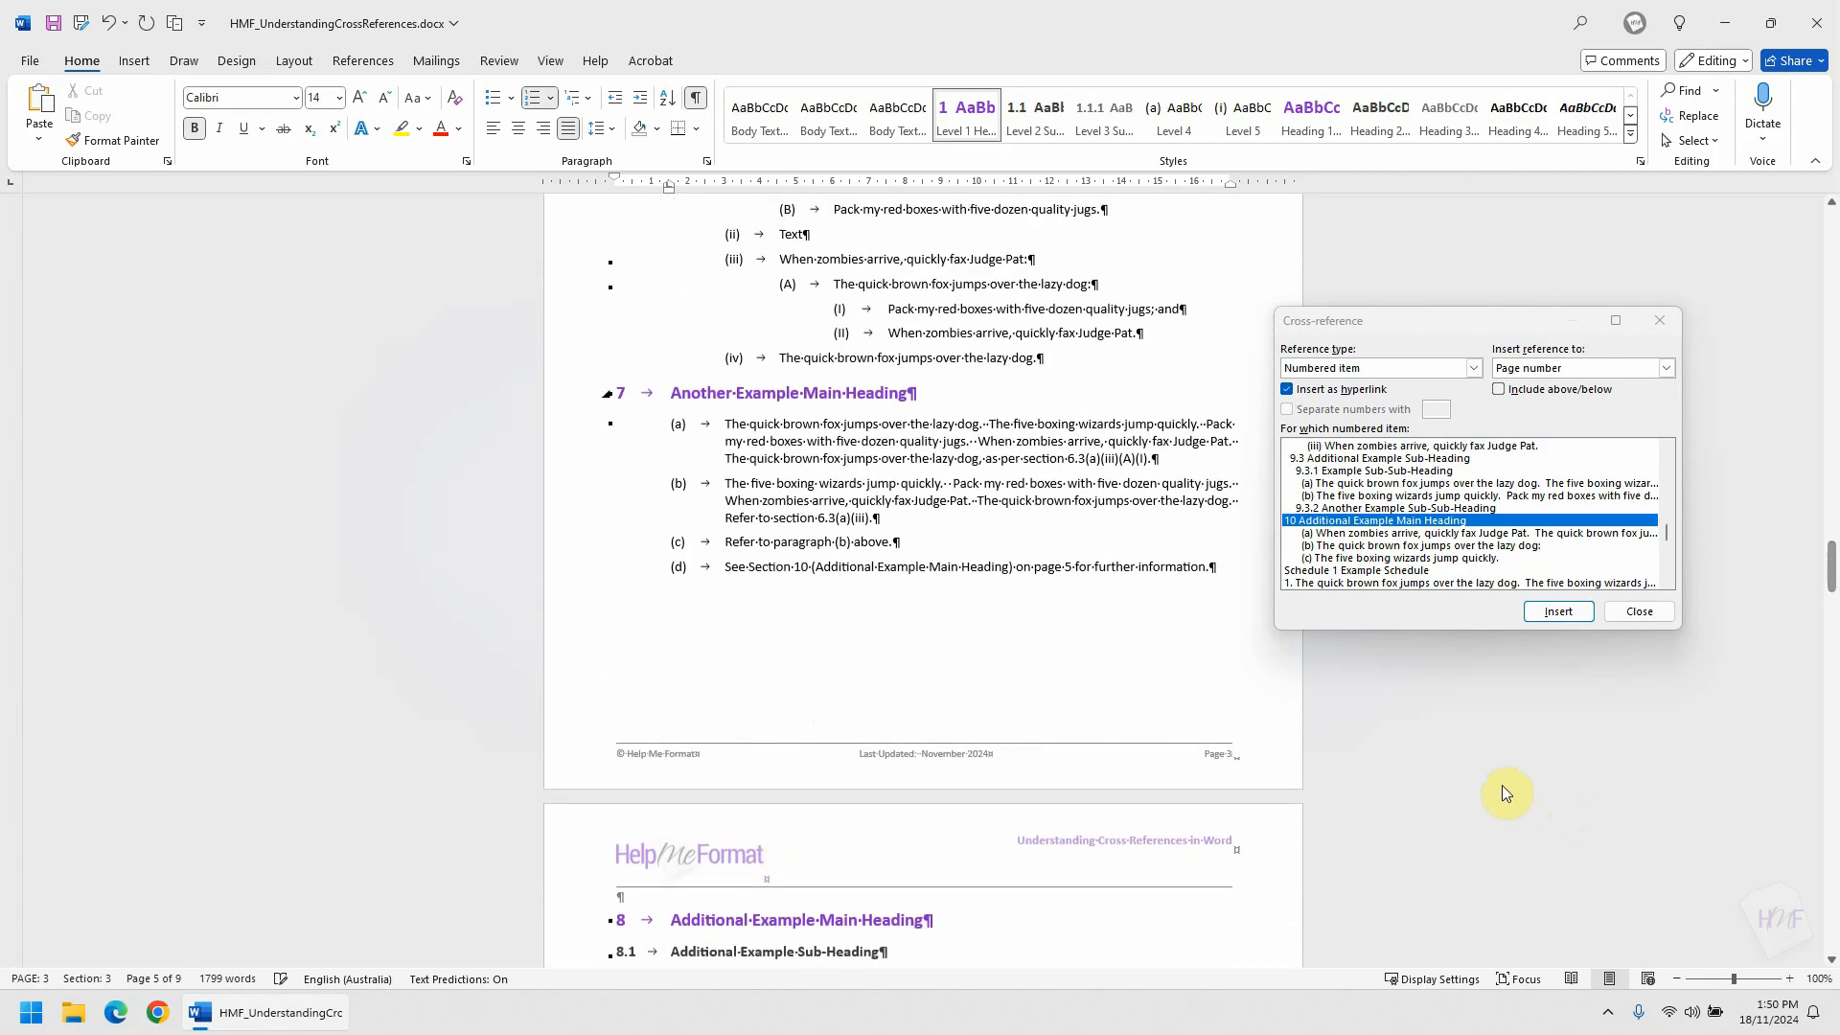
click(695, 96)
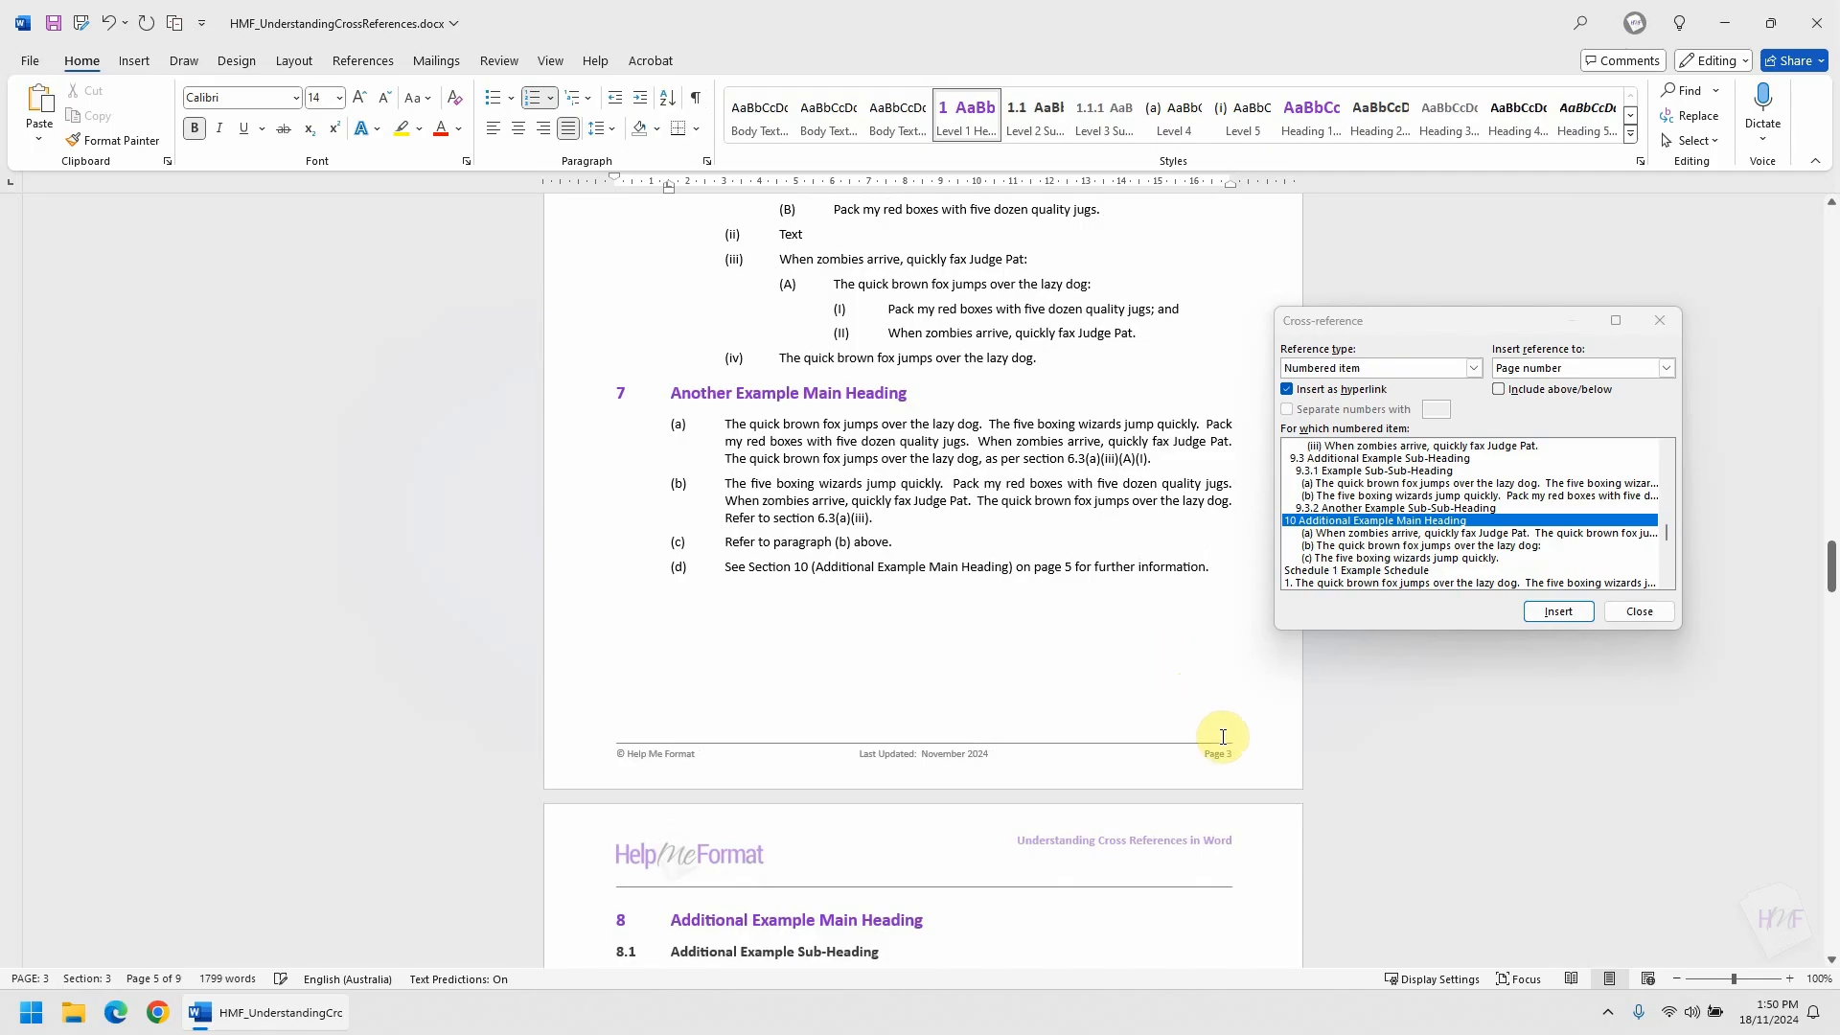
Update all fields in the document, choosing to update the entire table of contents.
key(ctrl+a)
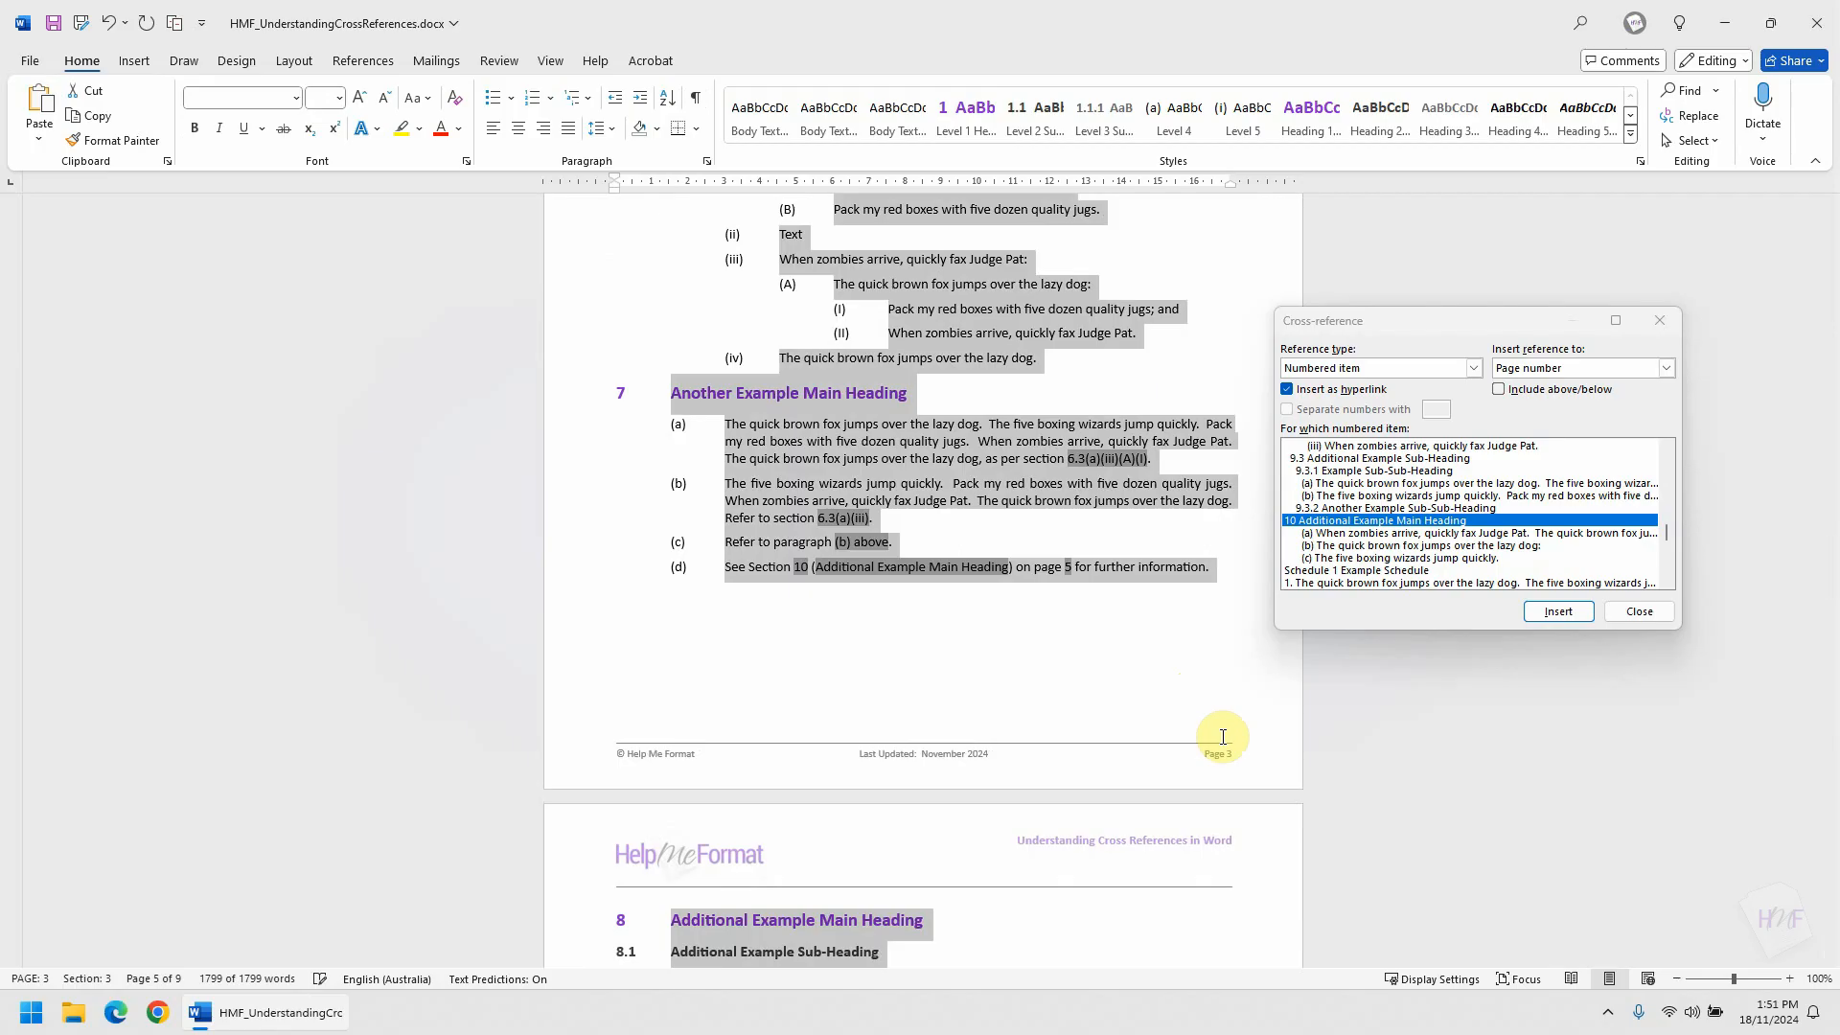
key(F9)
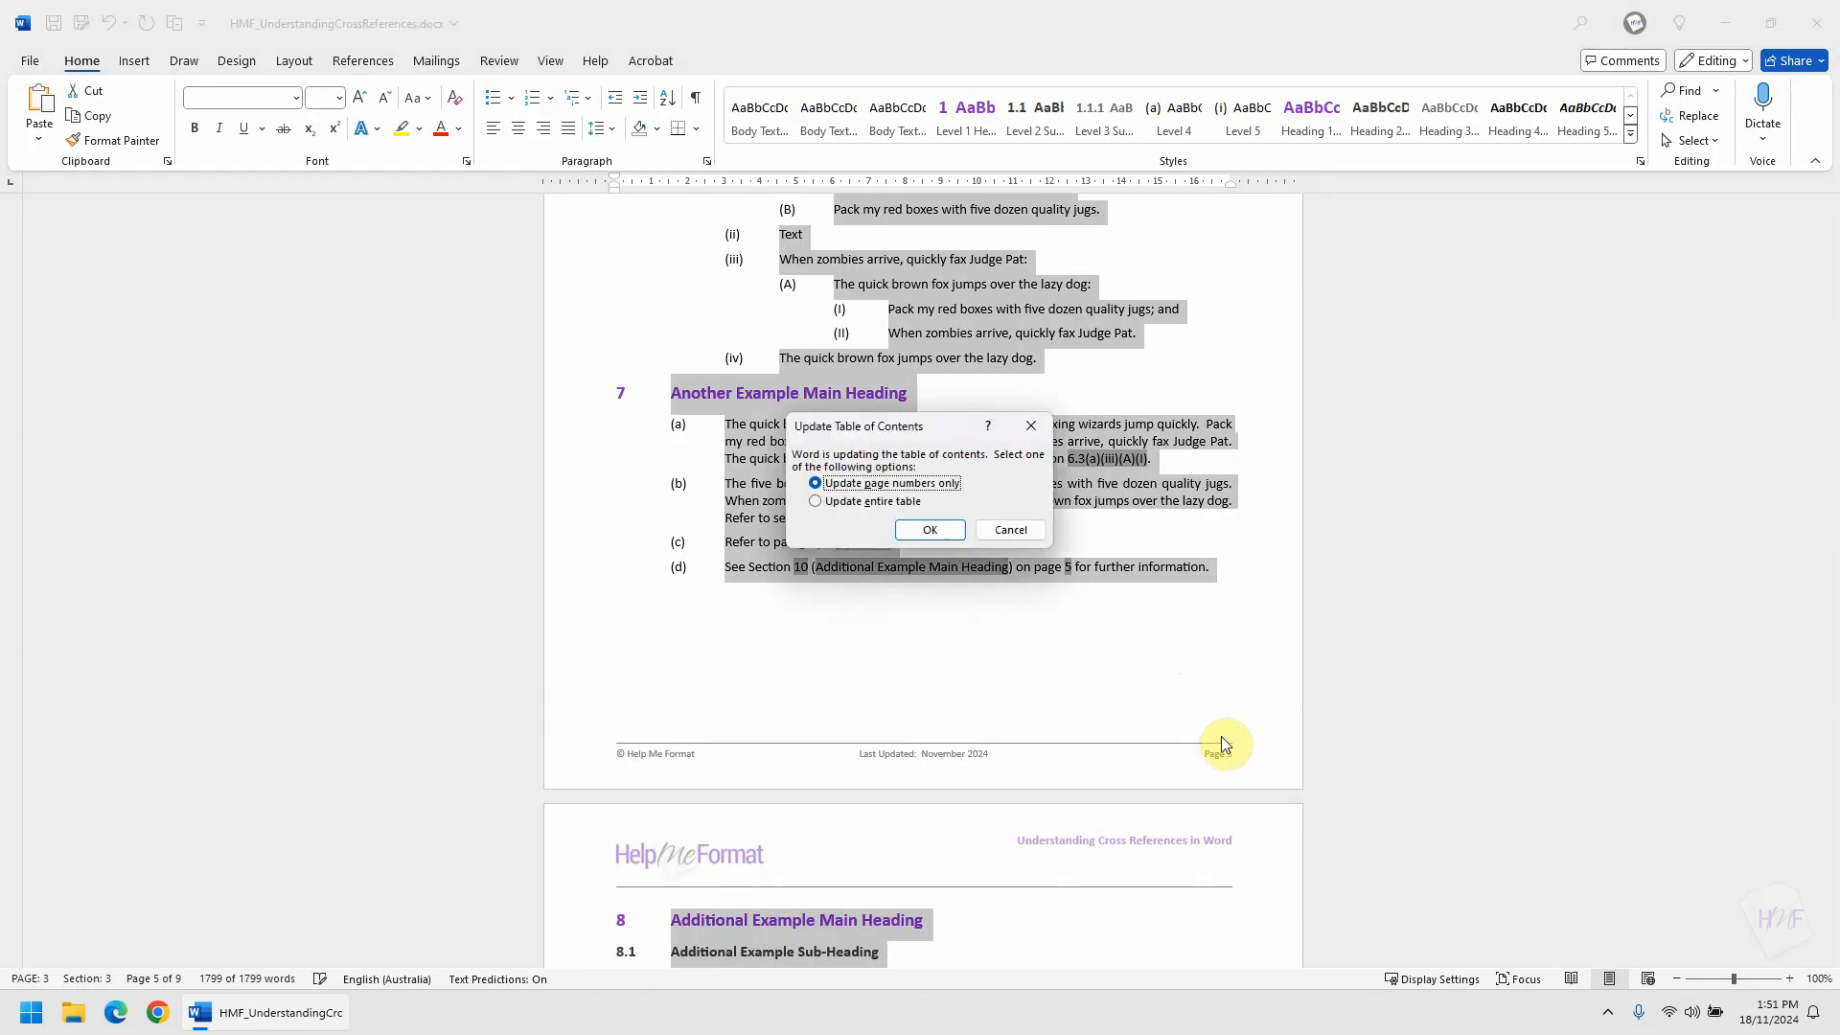
key(alt+e)
key(Return)
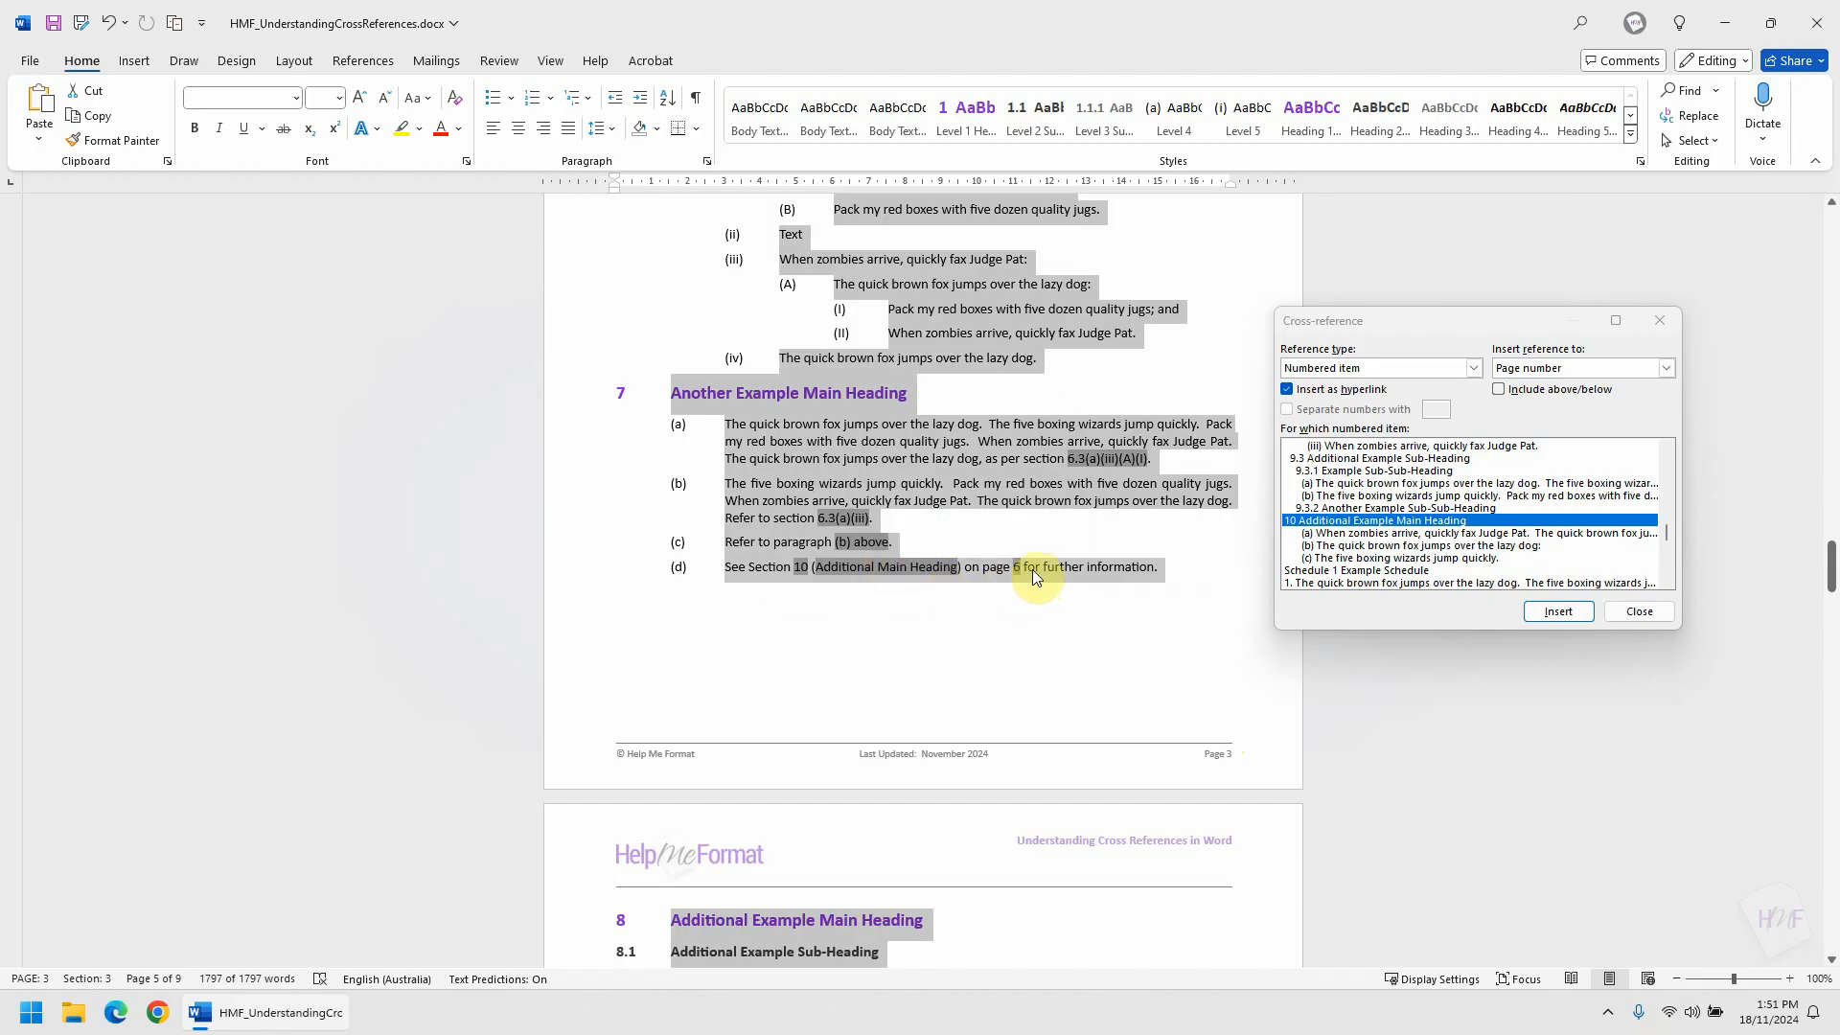
Select item (b) under 10 Additional Main Heading for cross-referencing and set the reference format to Paragraph number (full context).
click(1450, 546)
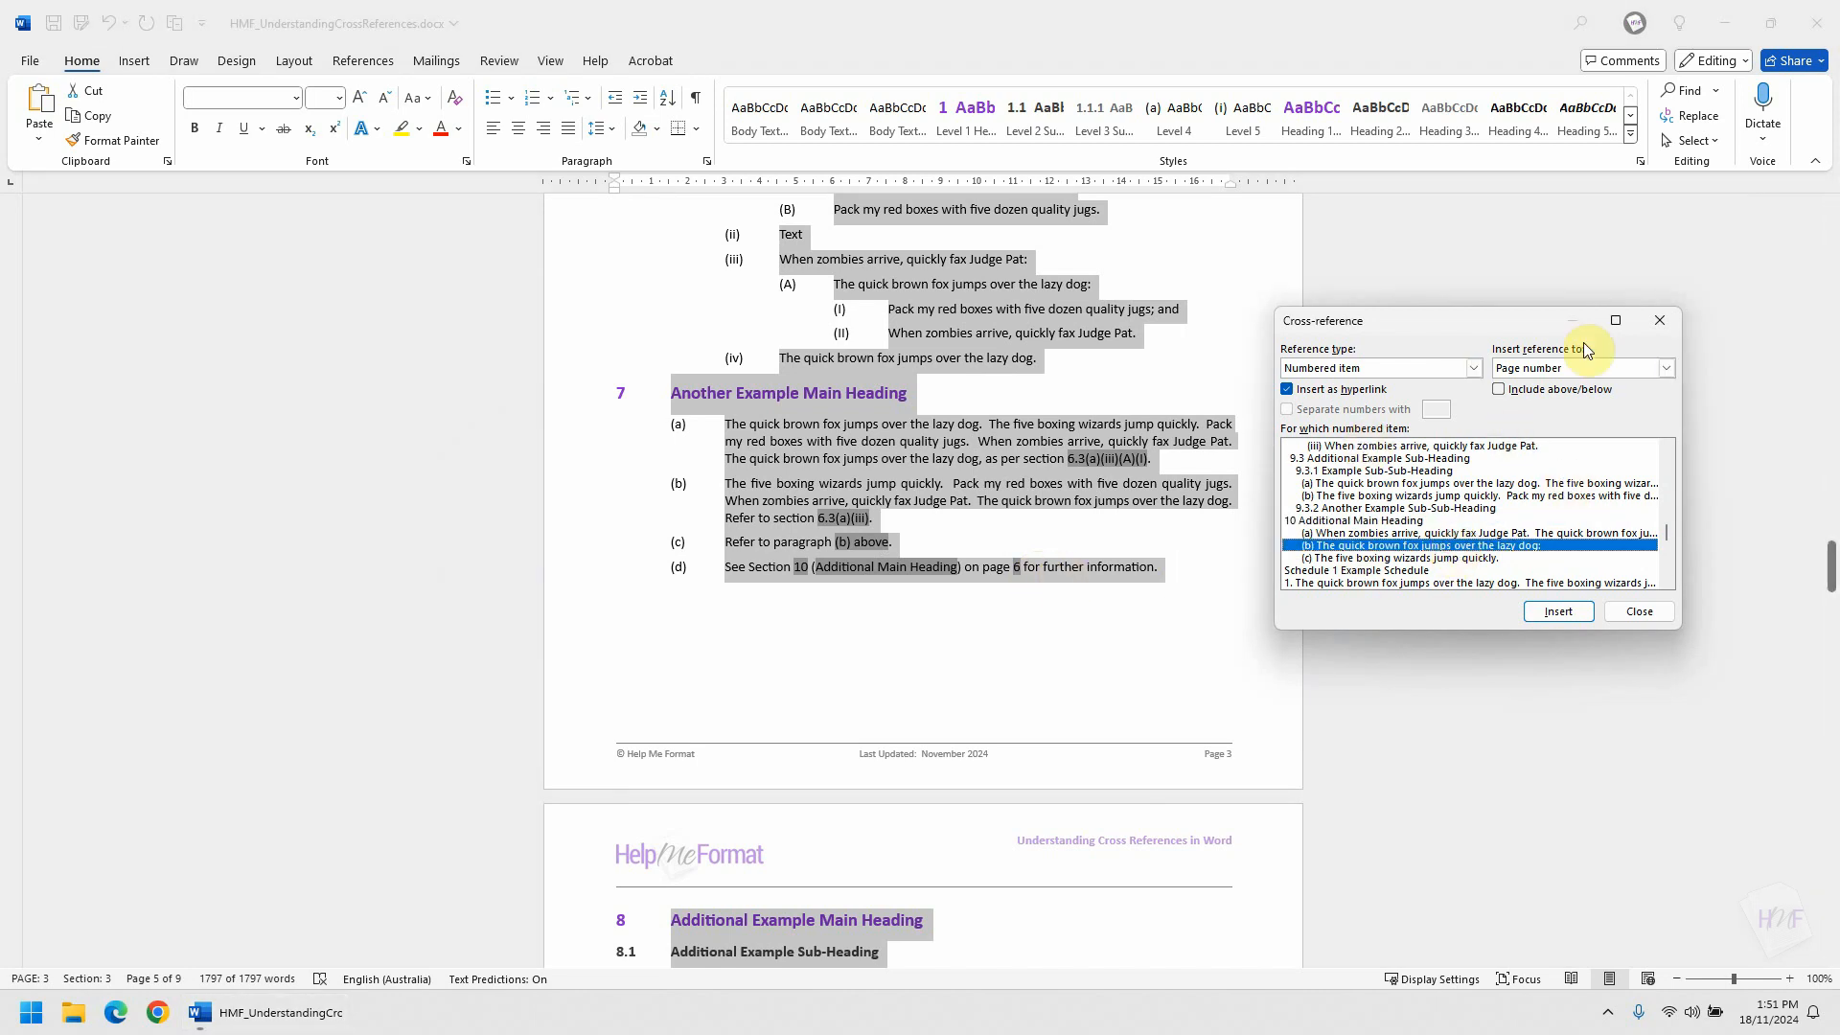
click(1552, 370)
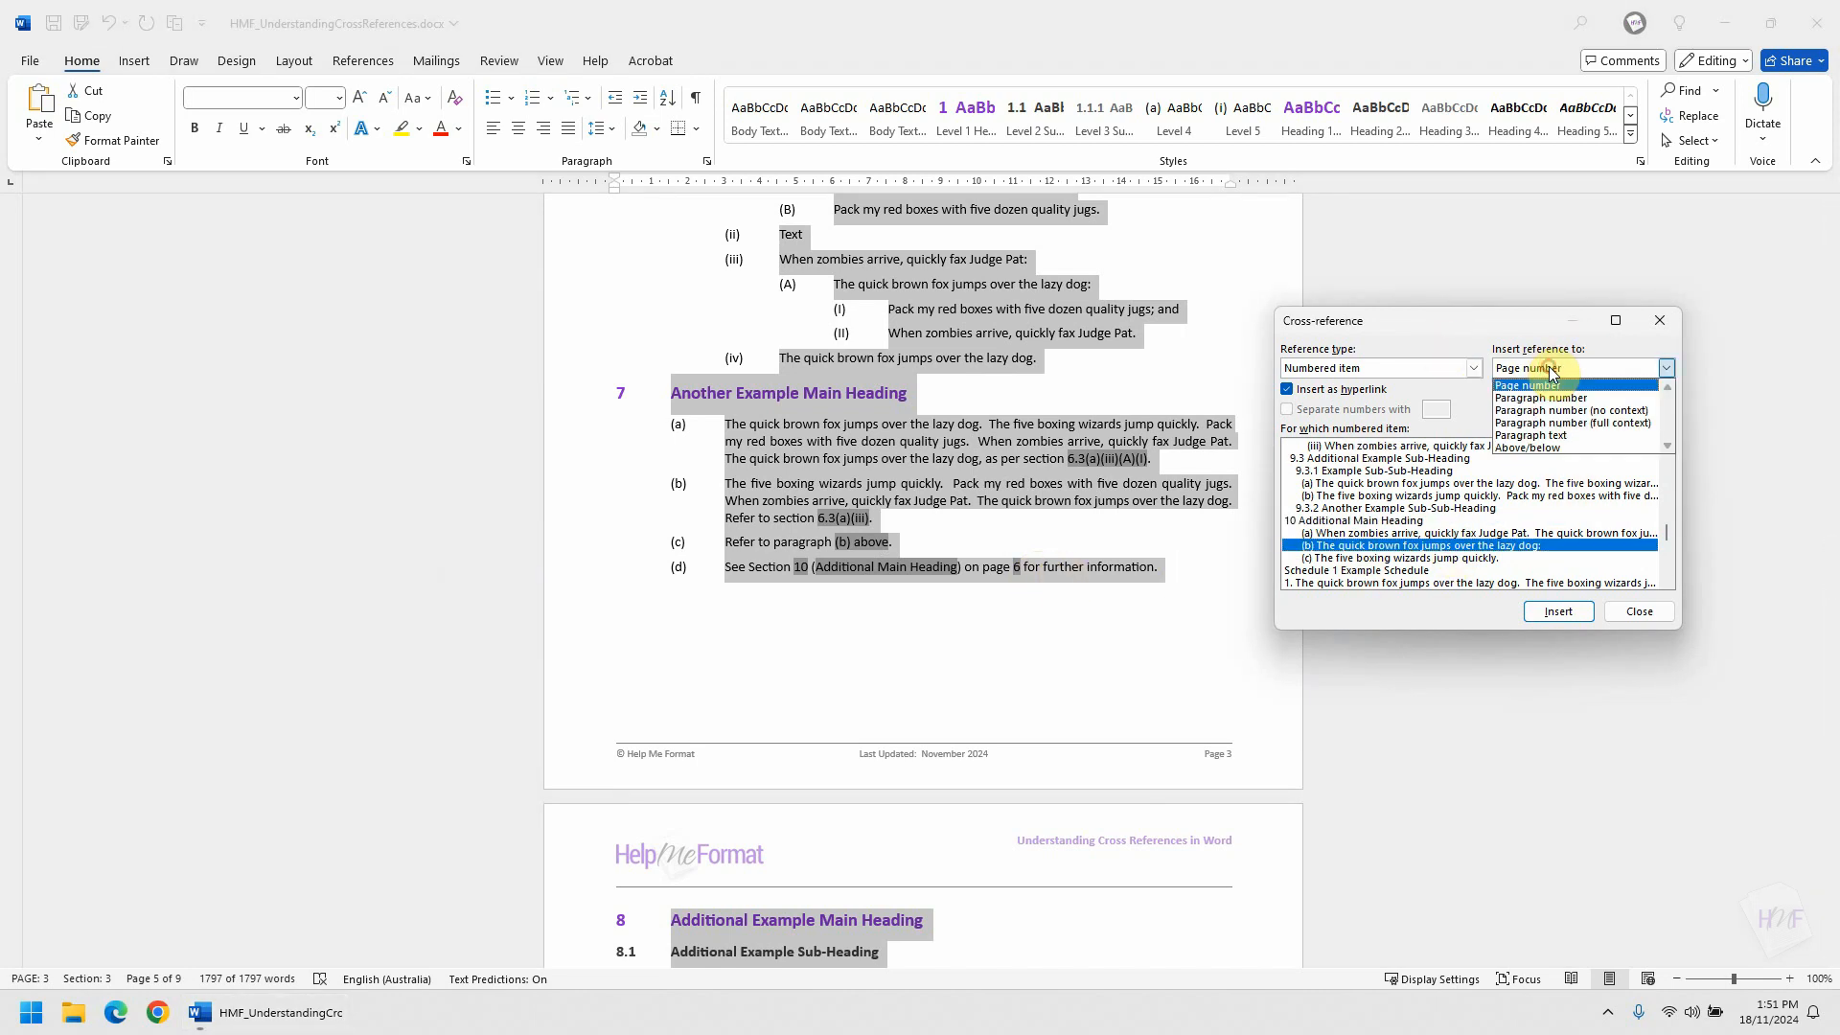
click(1562, 423)
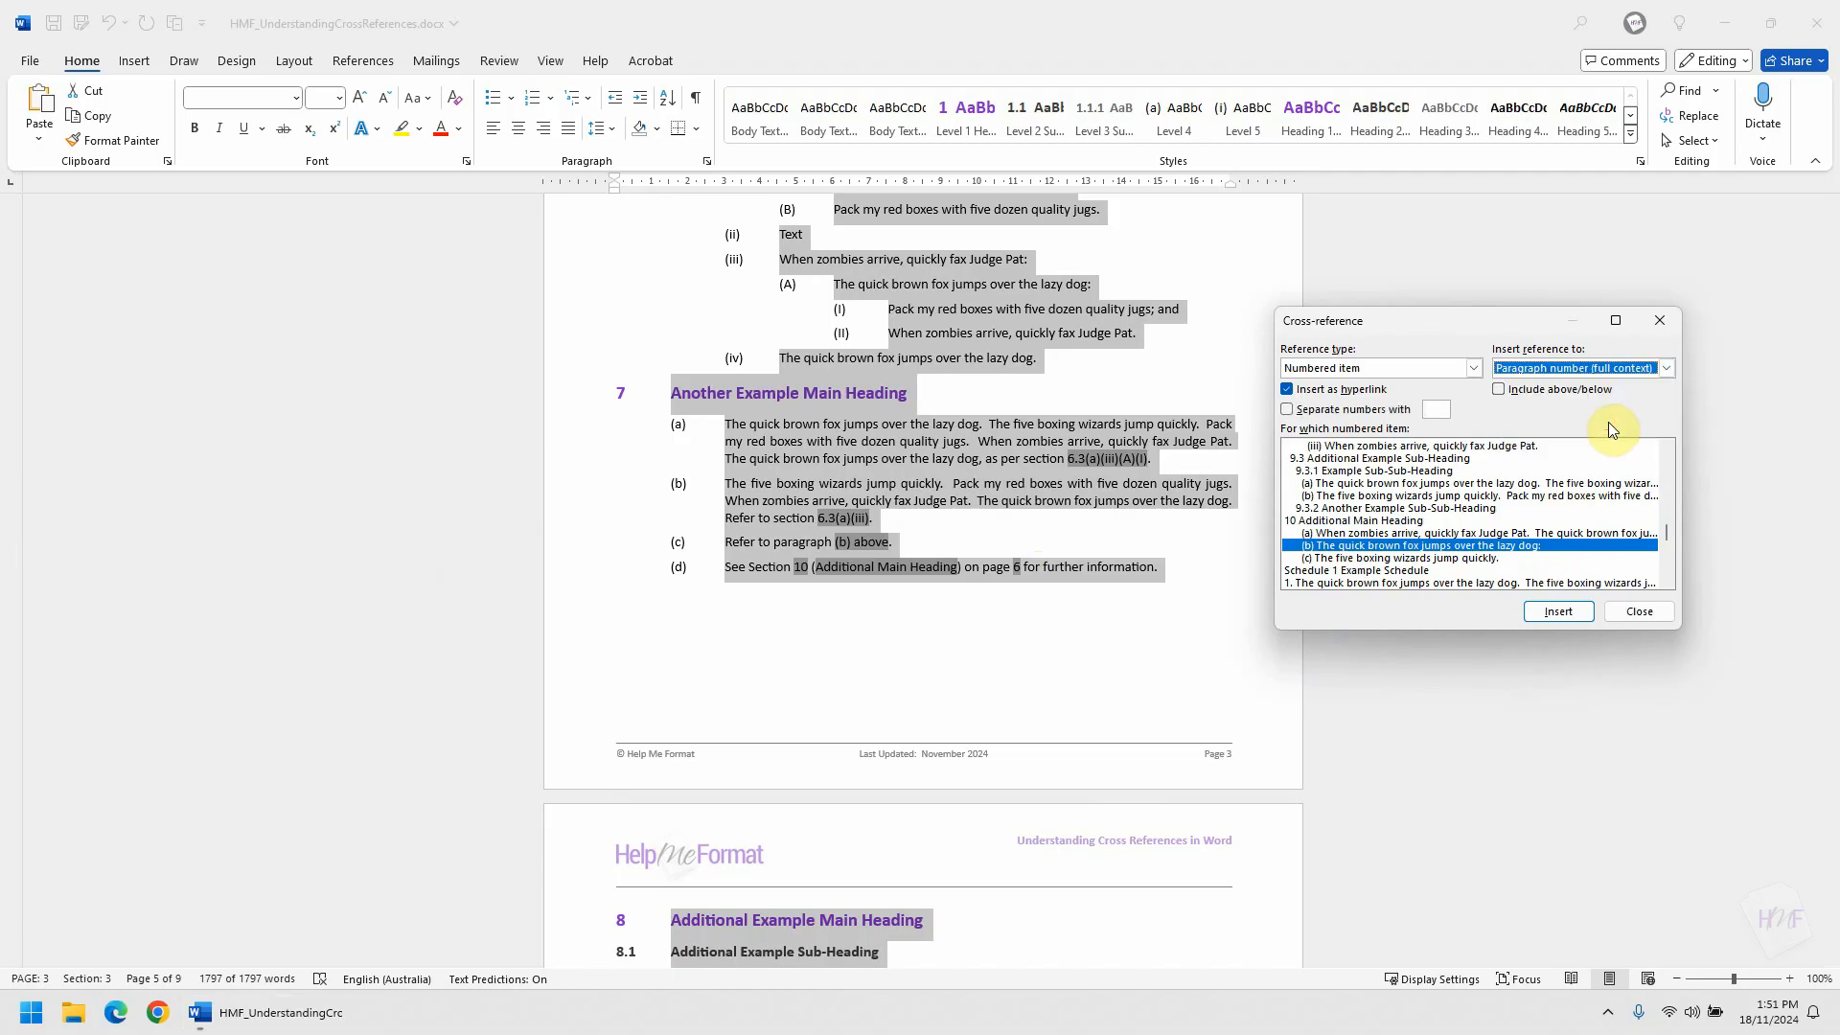
Examine the list of numbered items by jumping to its end, its start, 6 Example Main Heading and 10 Additional Main Heading.
click(1445, 496)
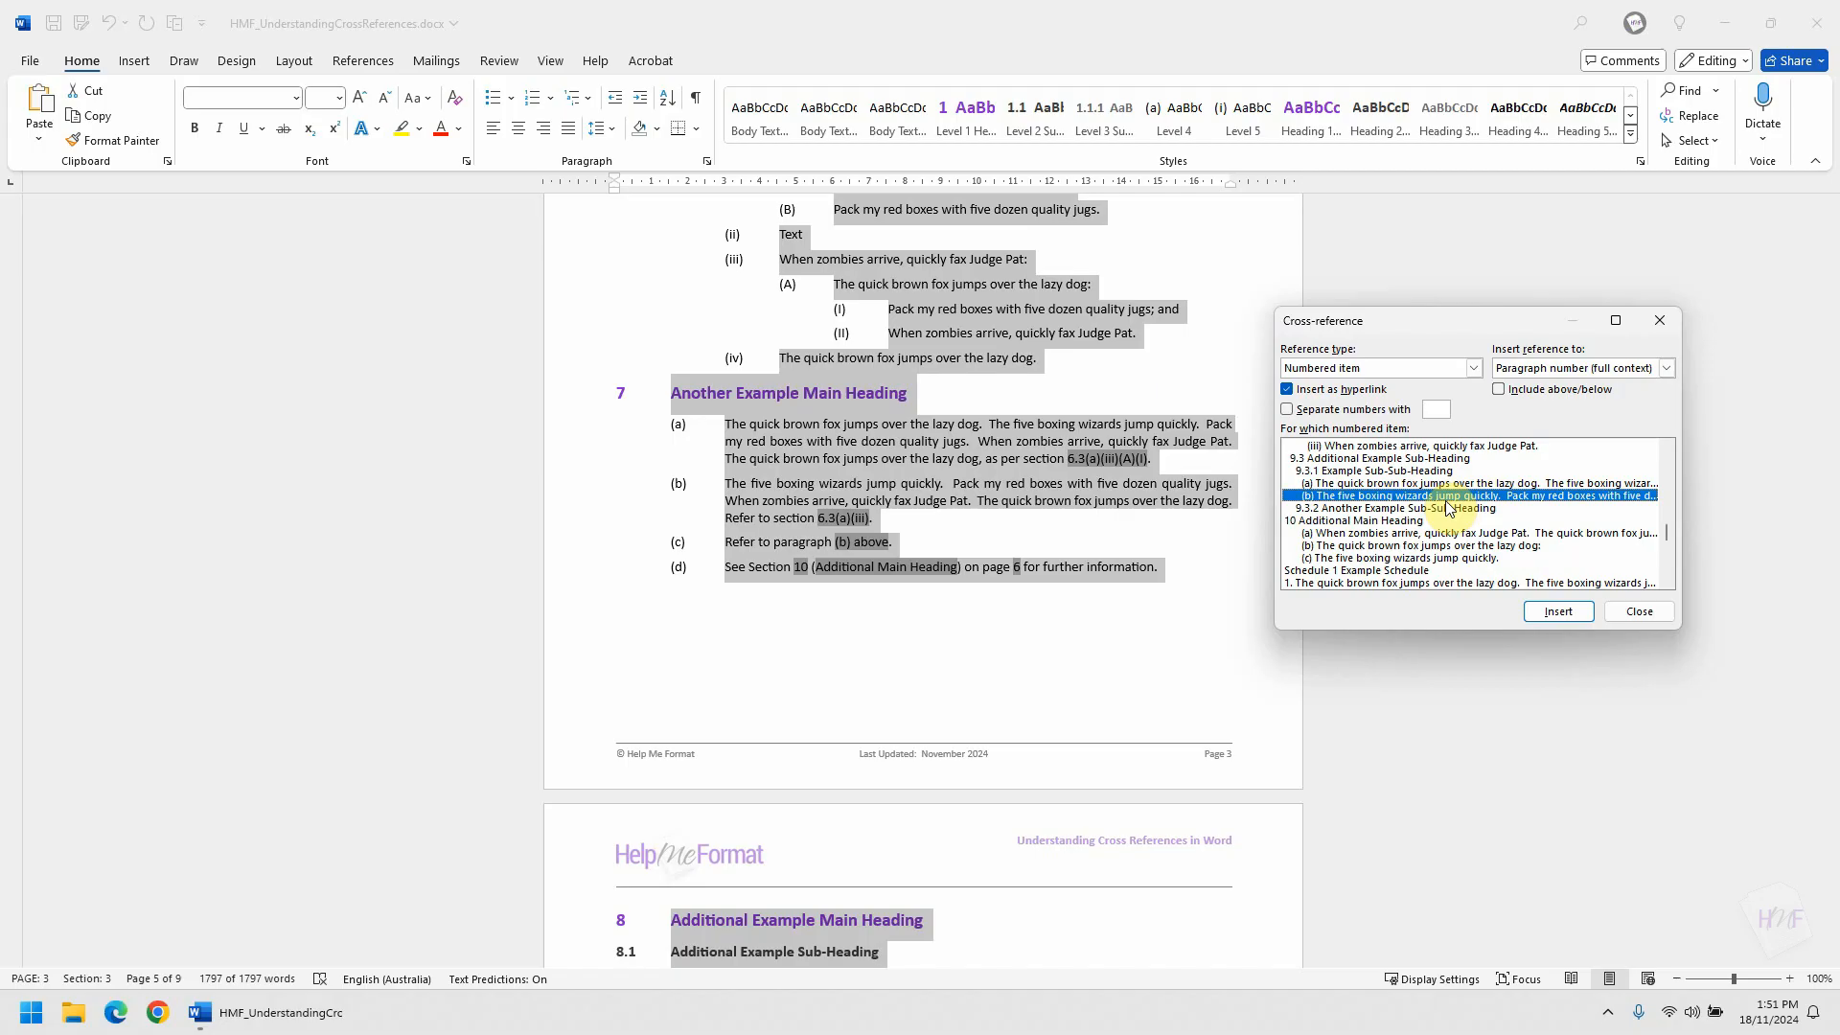
key(Home)
key(End)
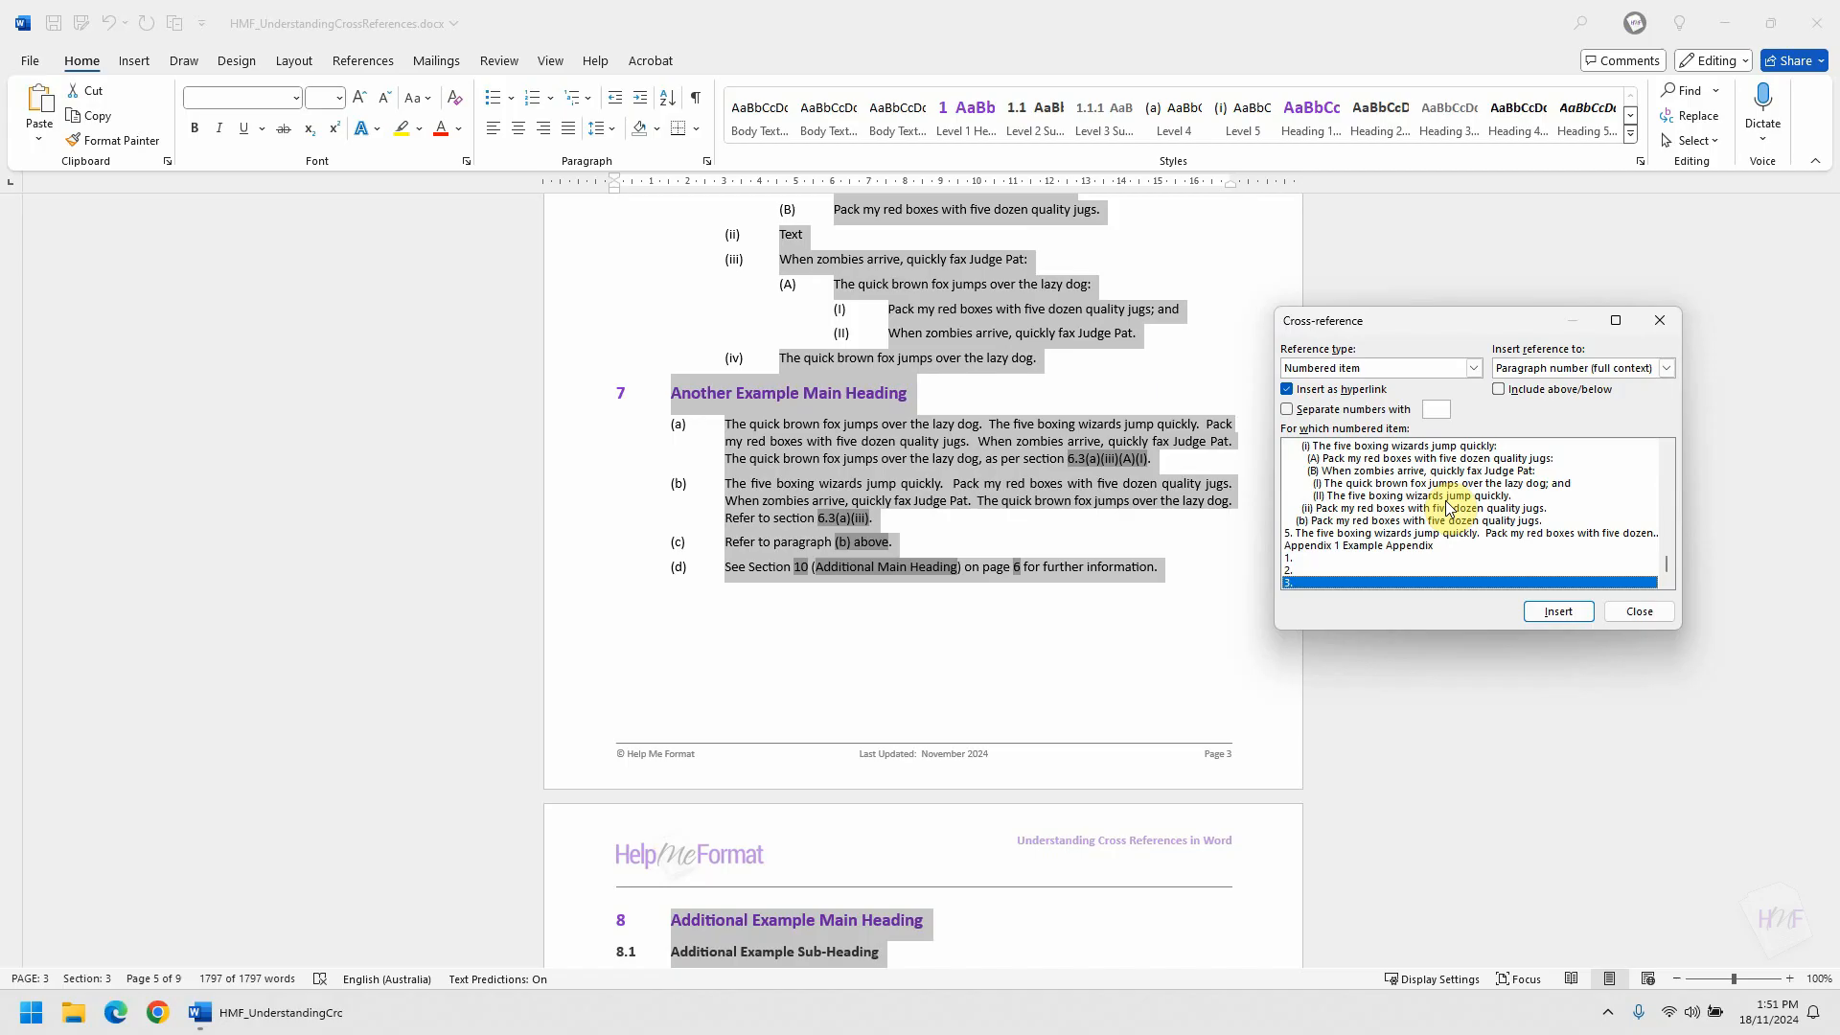
key(Home)
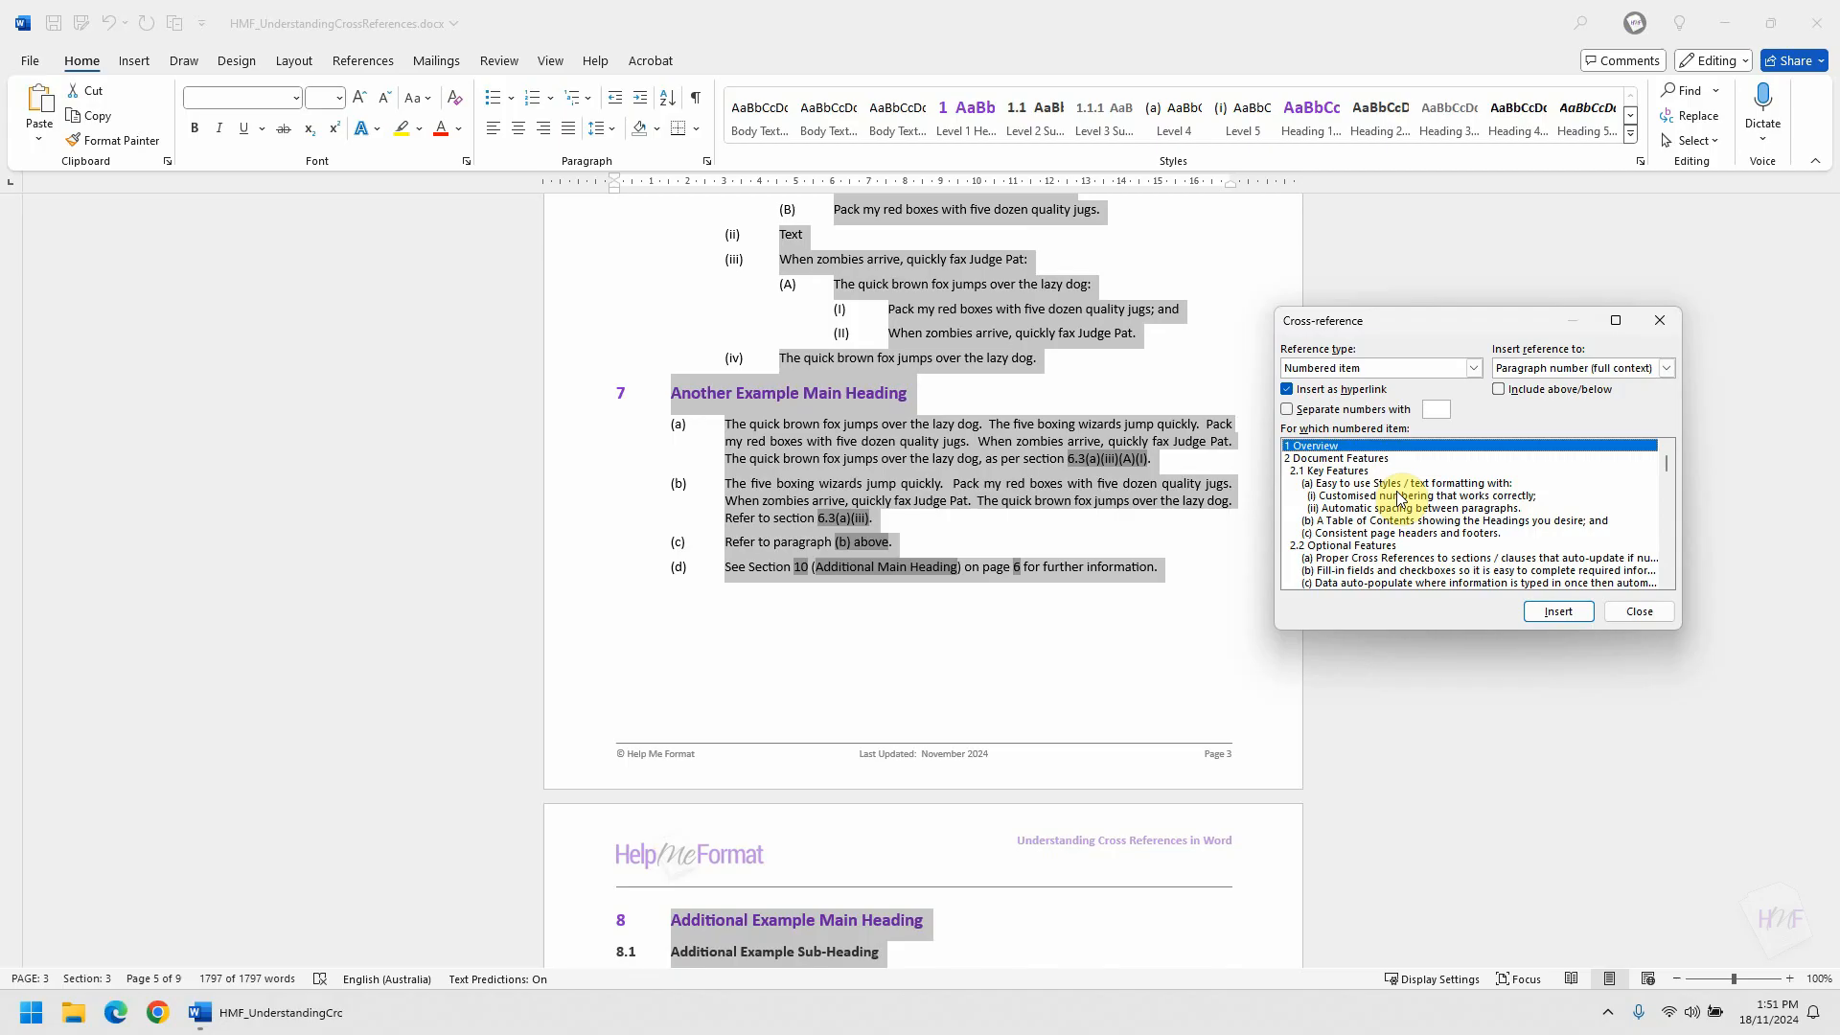
click(1398, 497)
key(6)
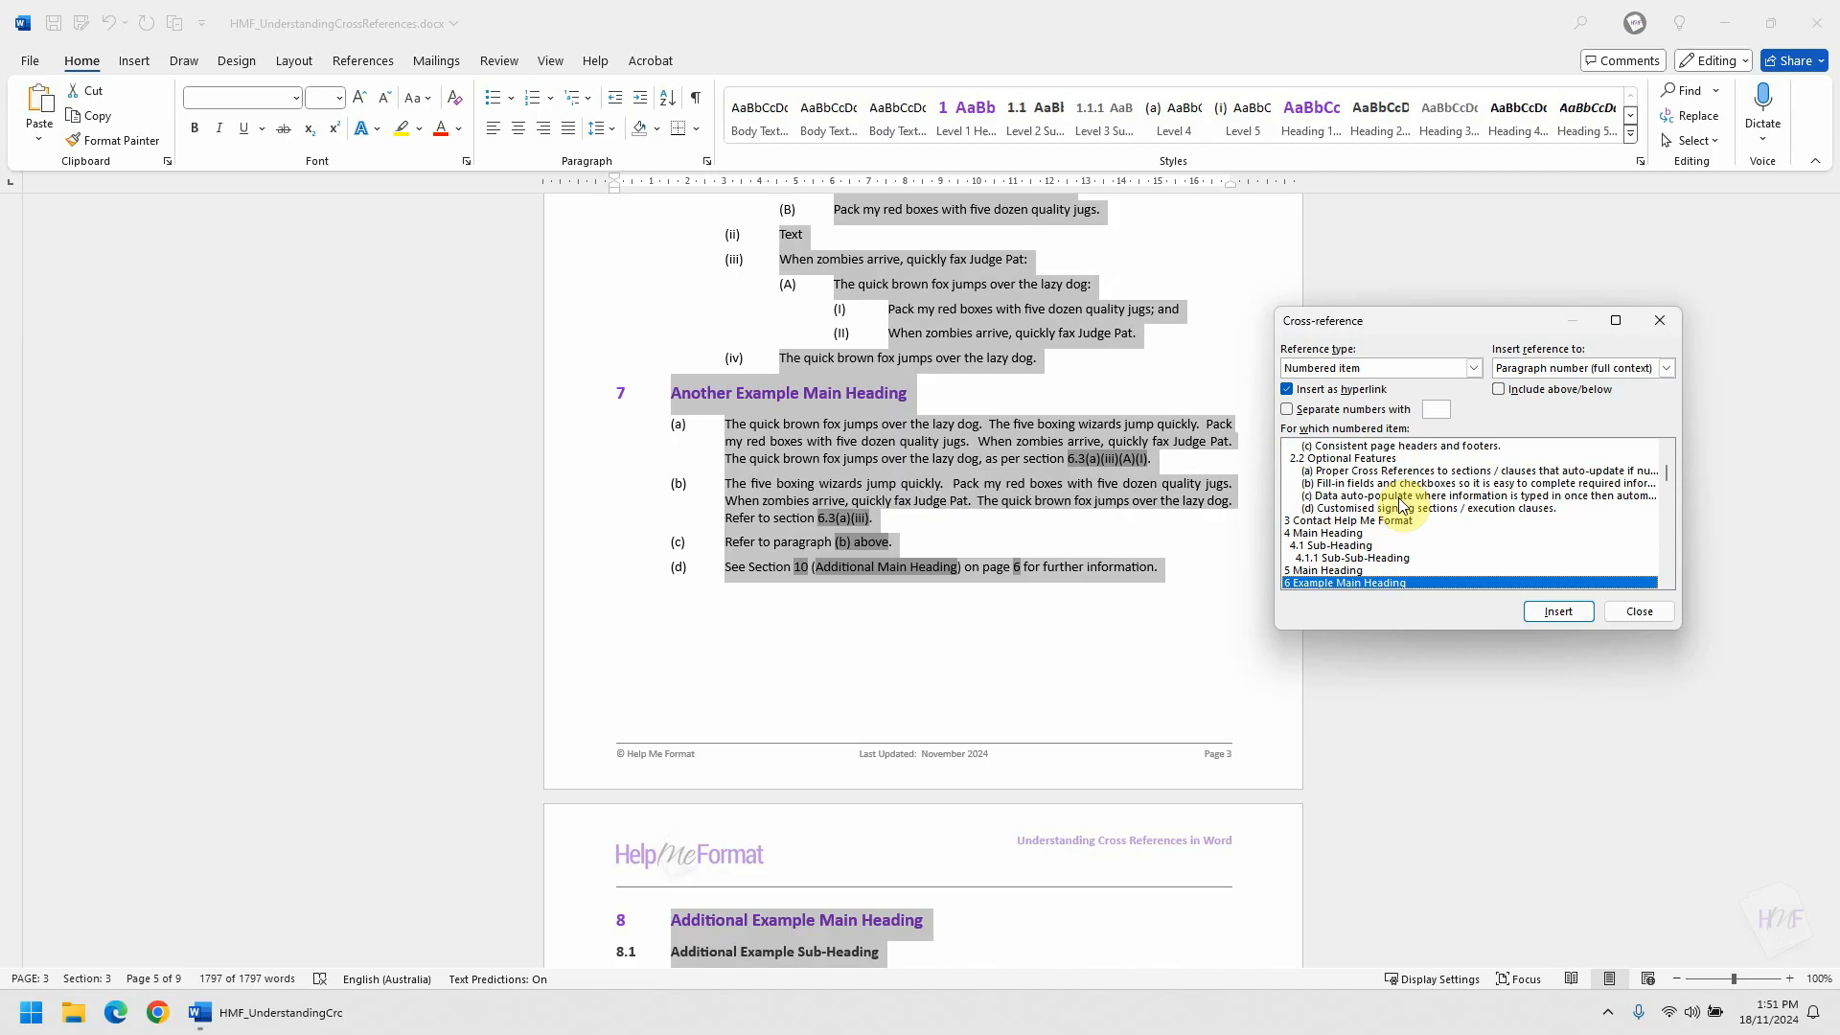
key(1)
scroll(1400, 504, down, 3)
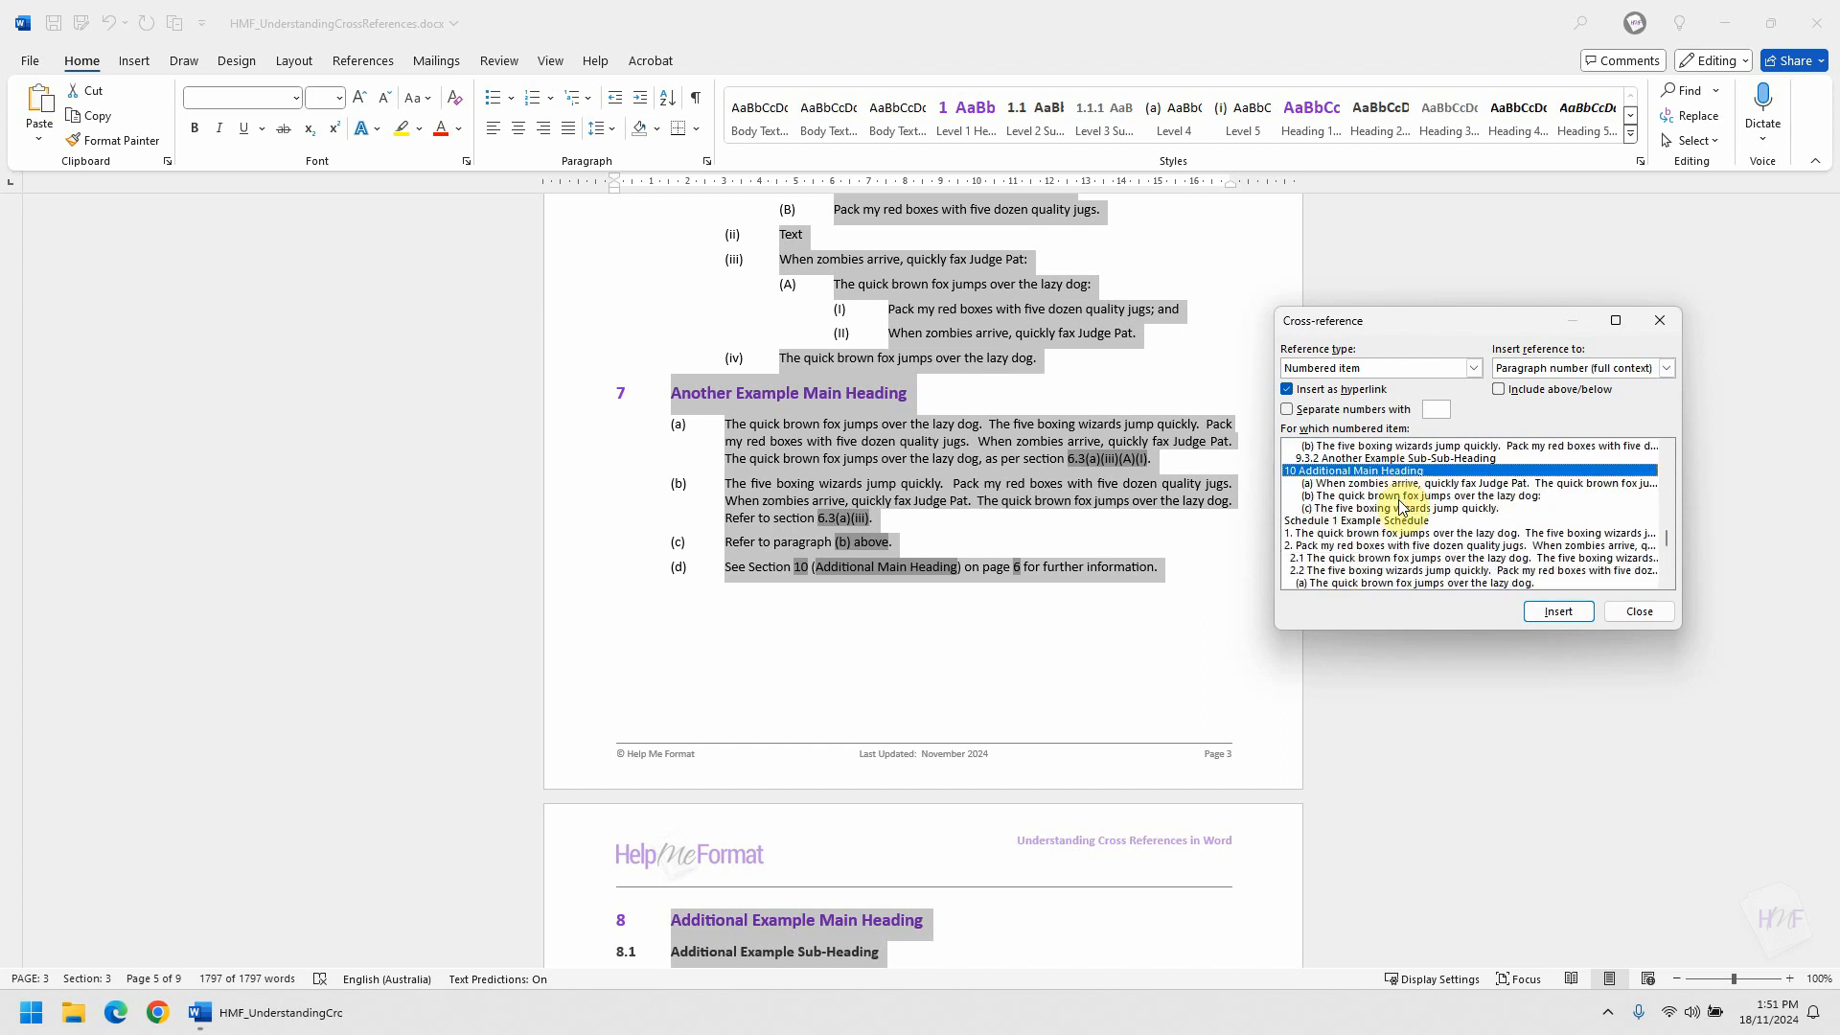
key(Home)
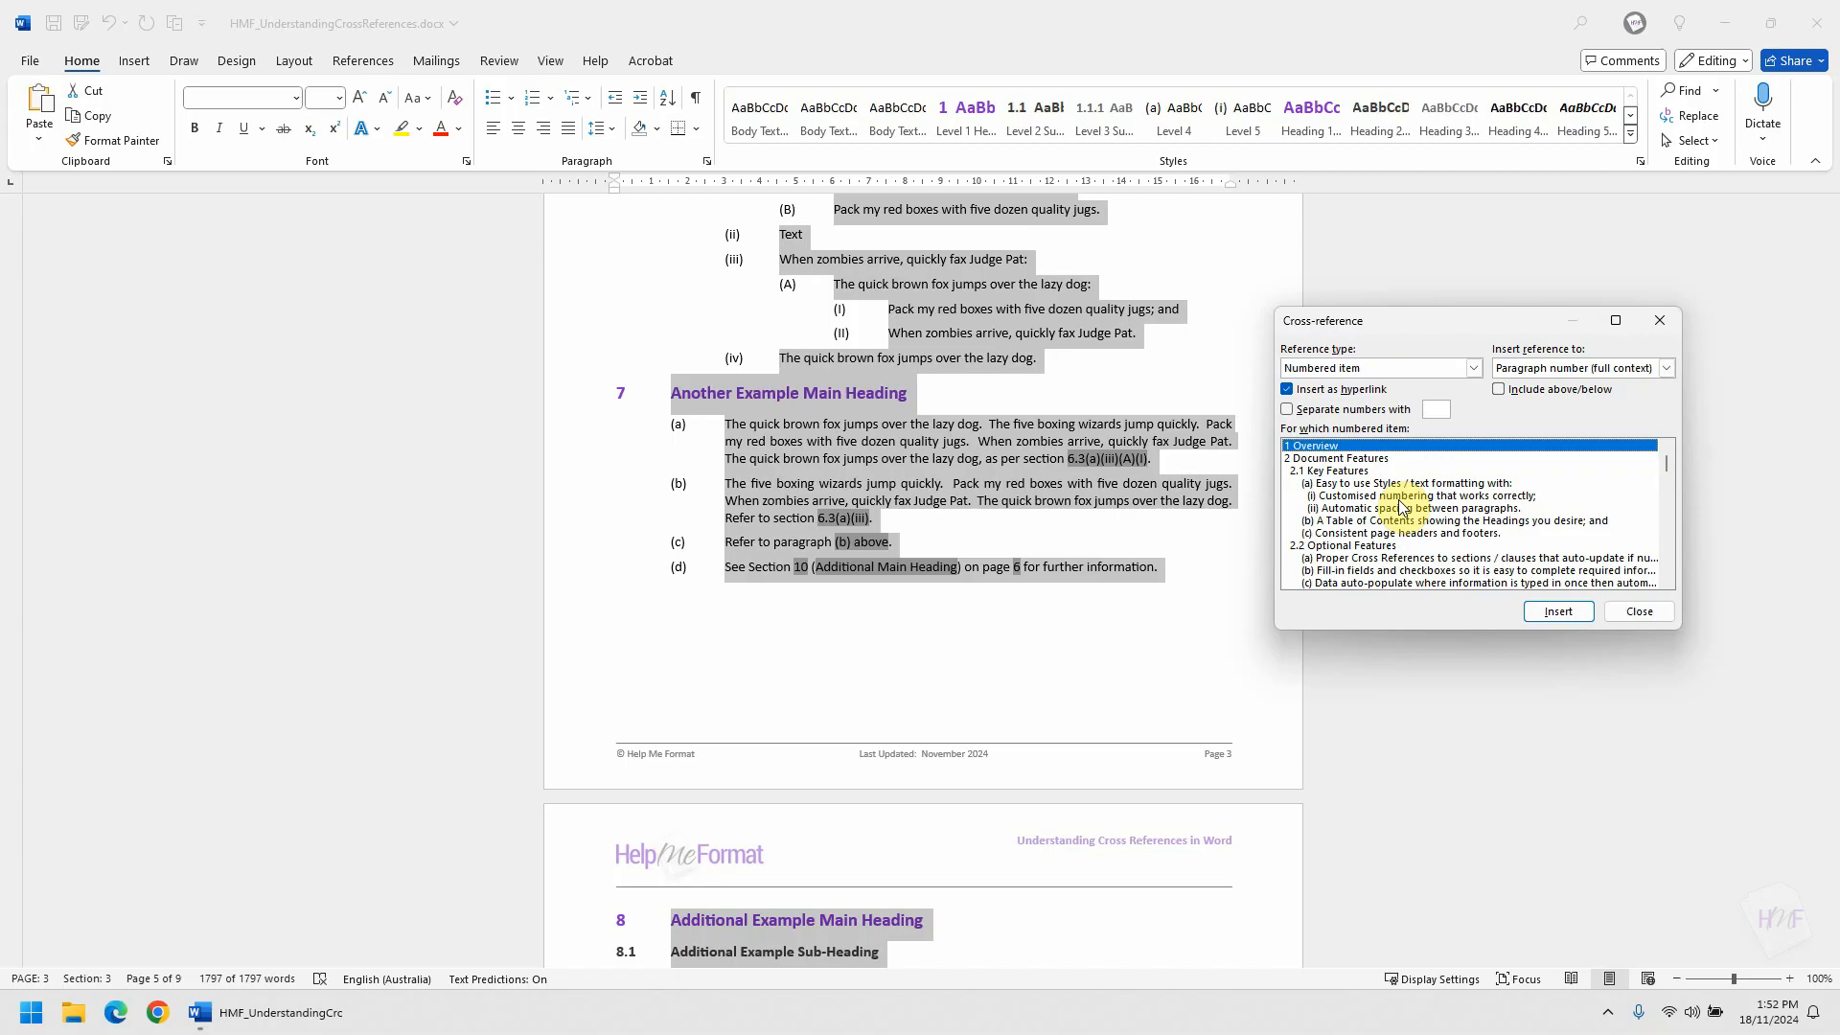
Jump to Schedule 1 Example Schedule among the numbered items and enlarge the Cross-reference dialog vertically to show more entries.
click(1400, 506)
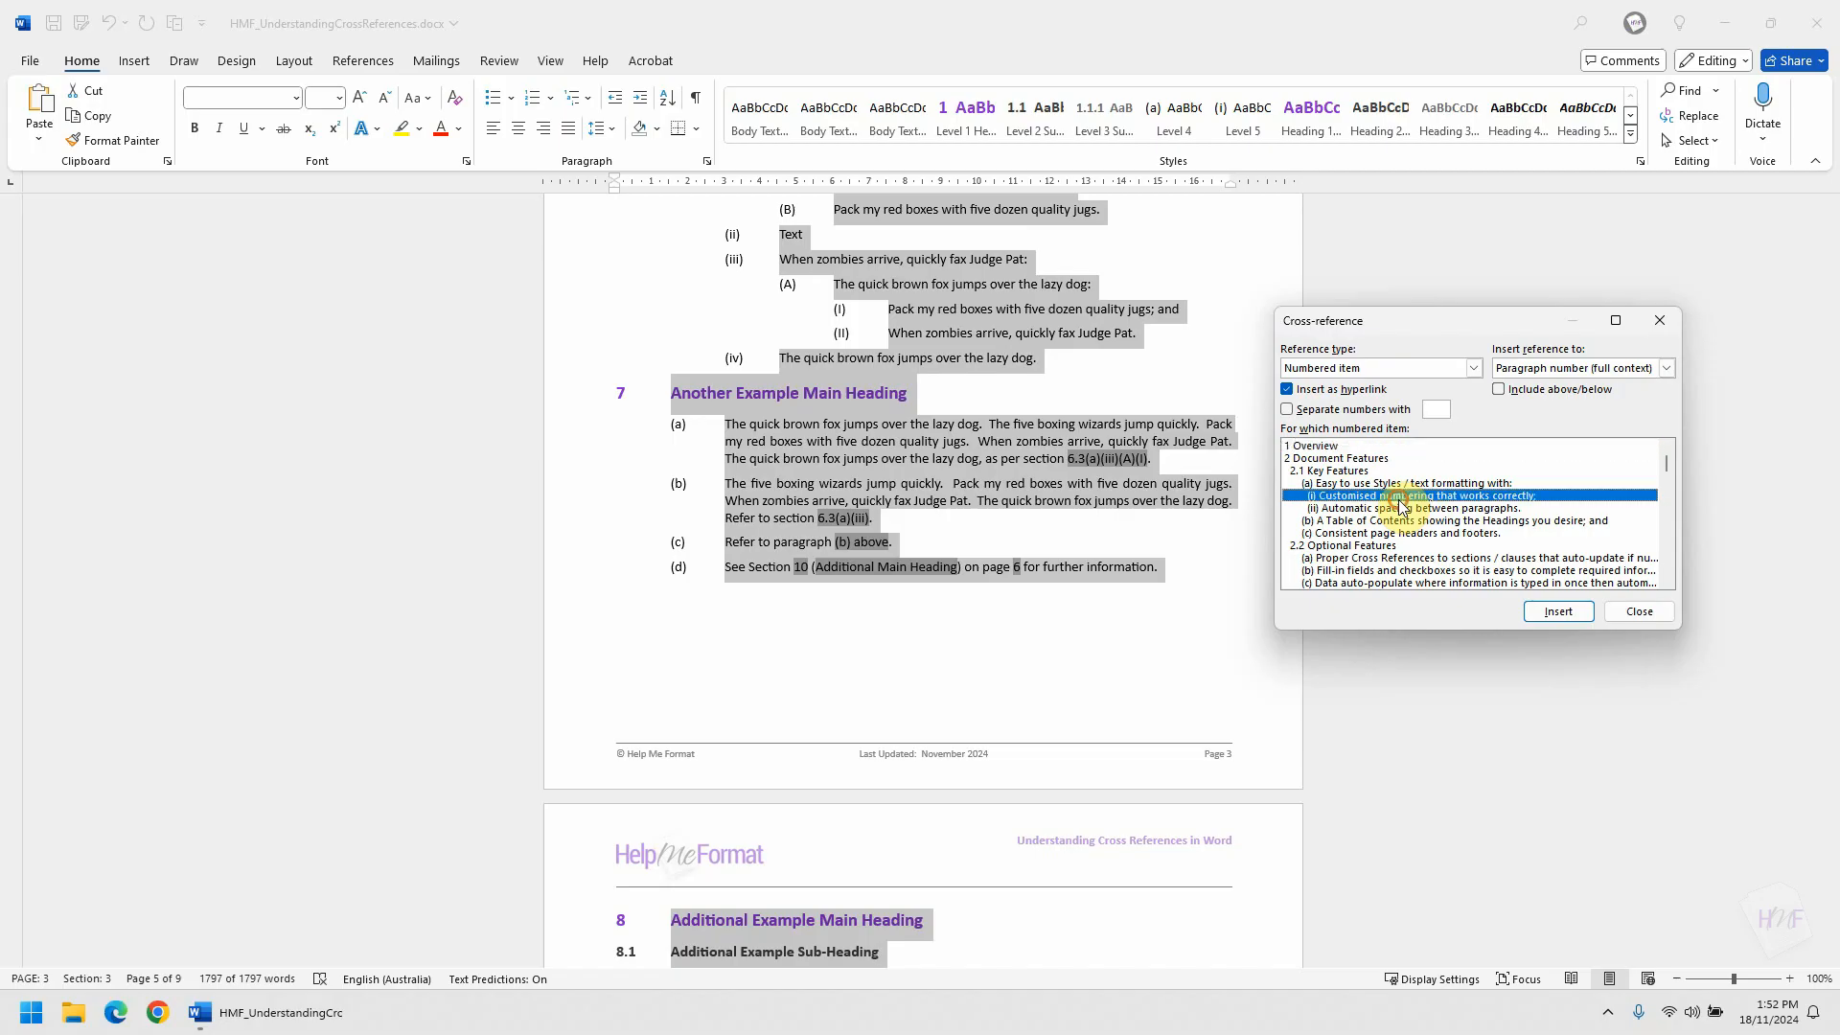
key(End)
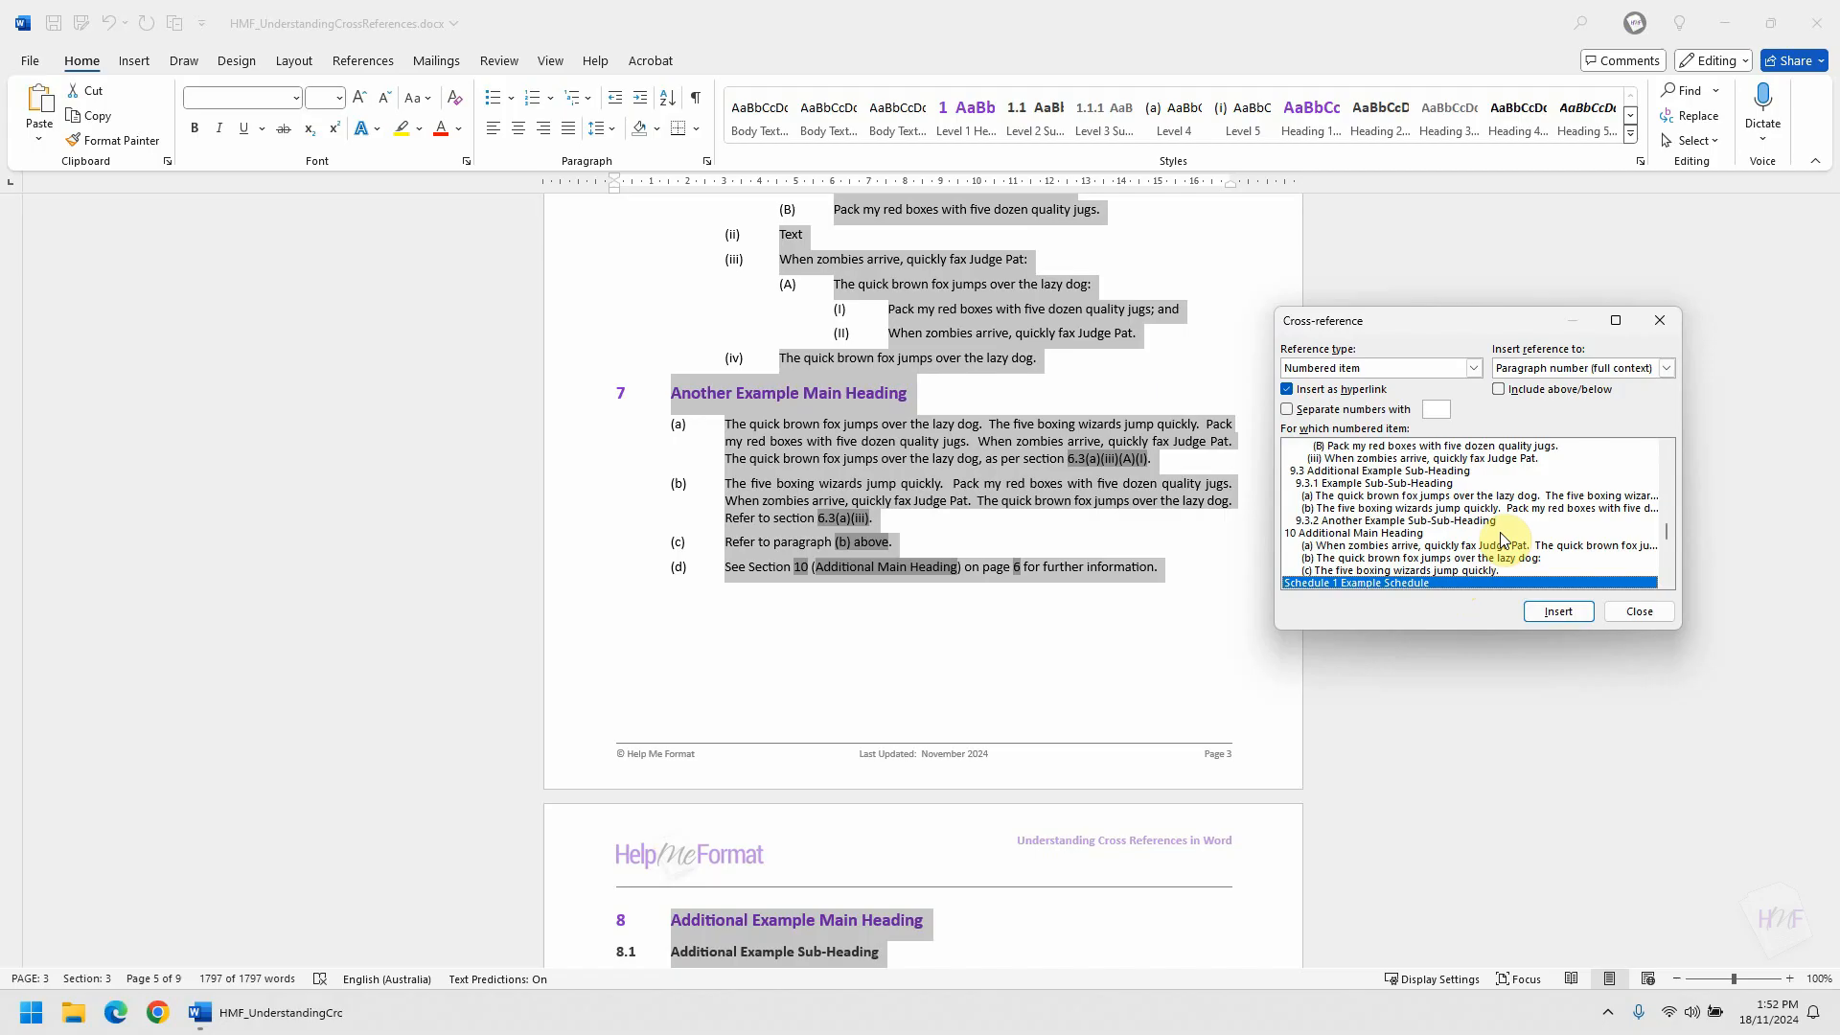
scroll(1501, 539, down, 2)
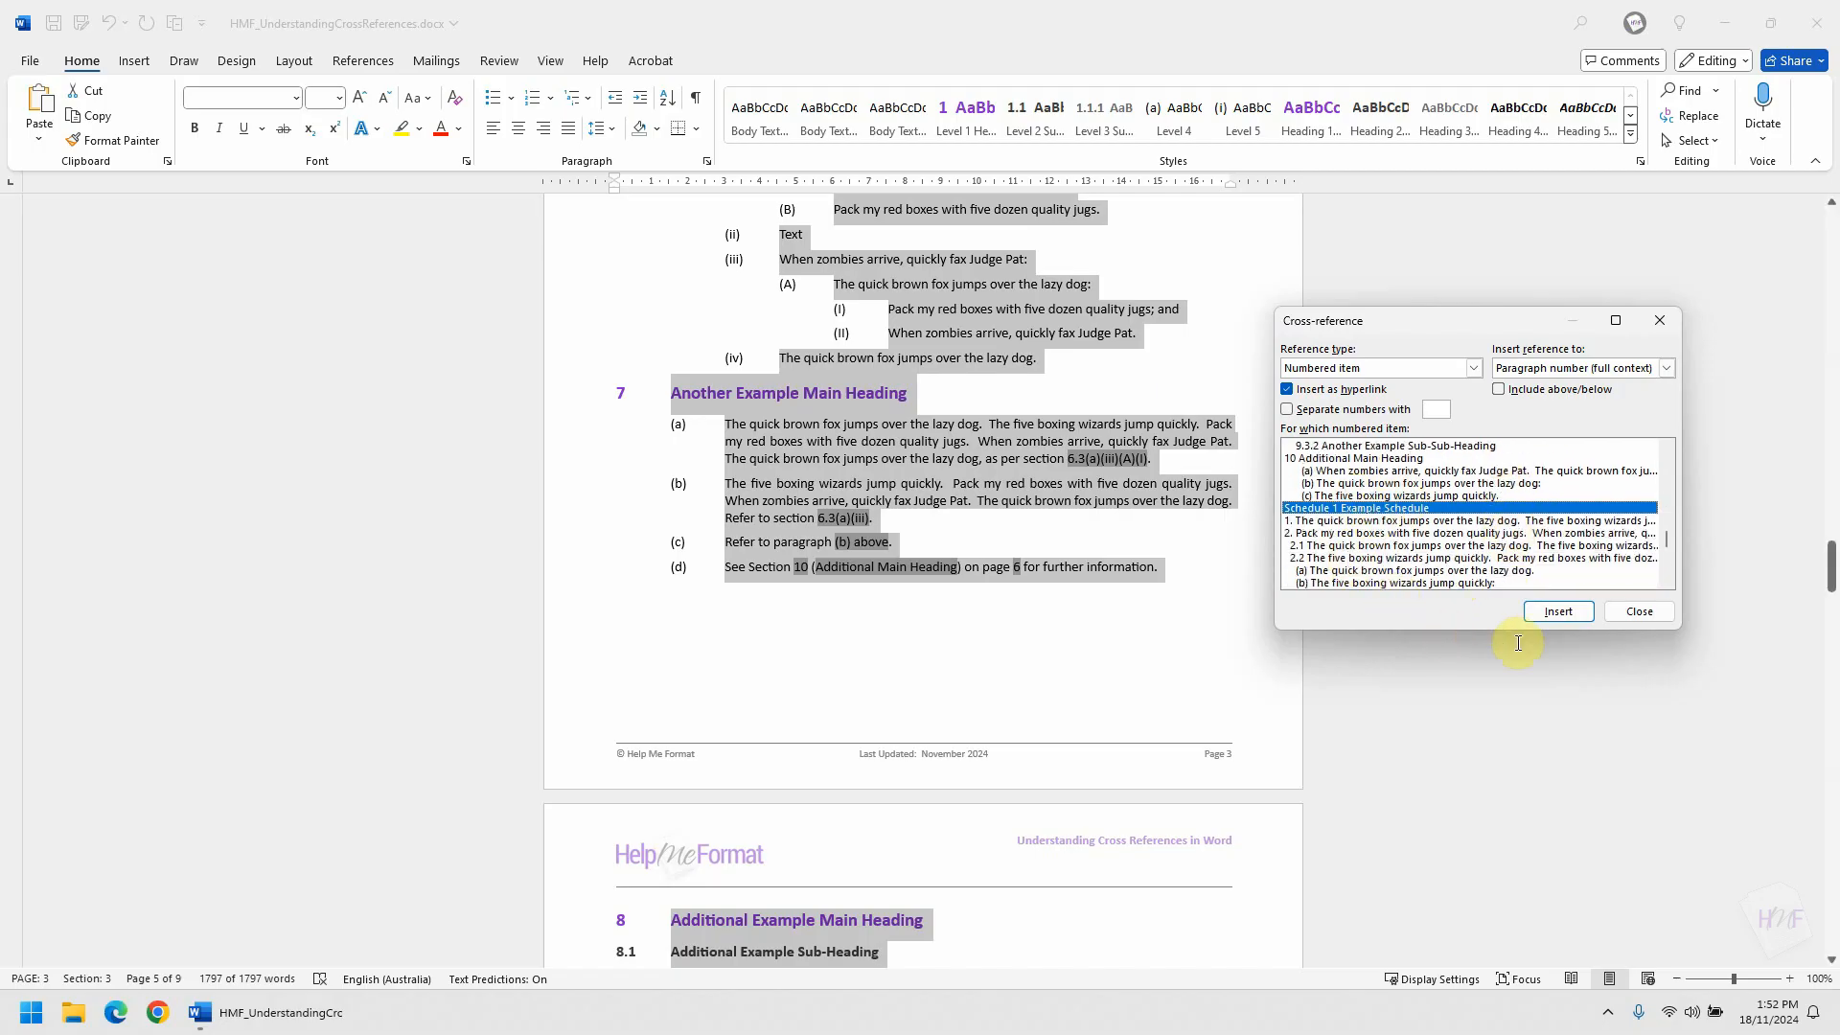
drag(1507, 629, 1514, 888)
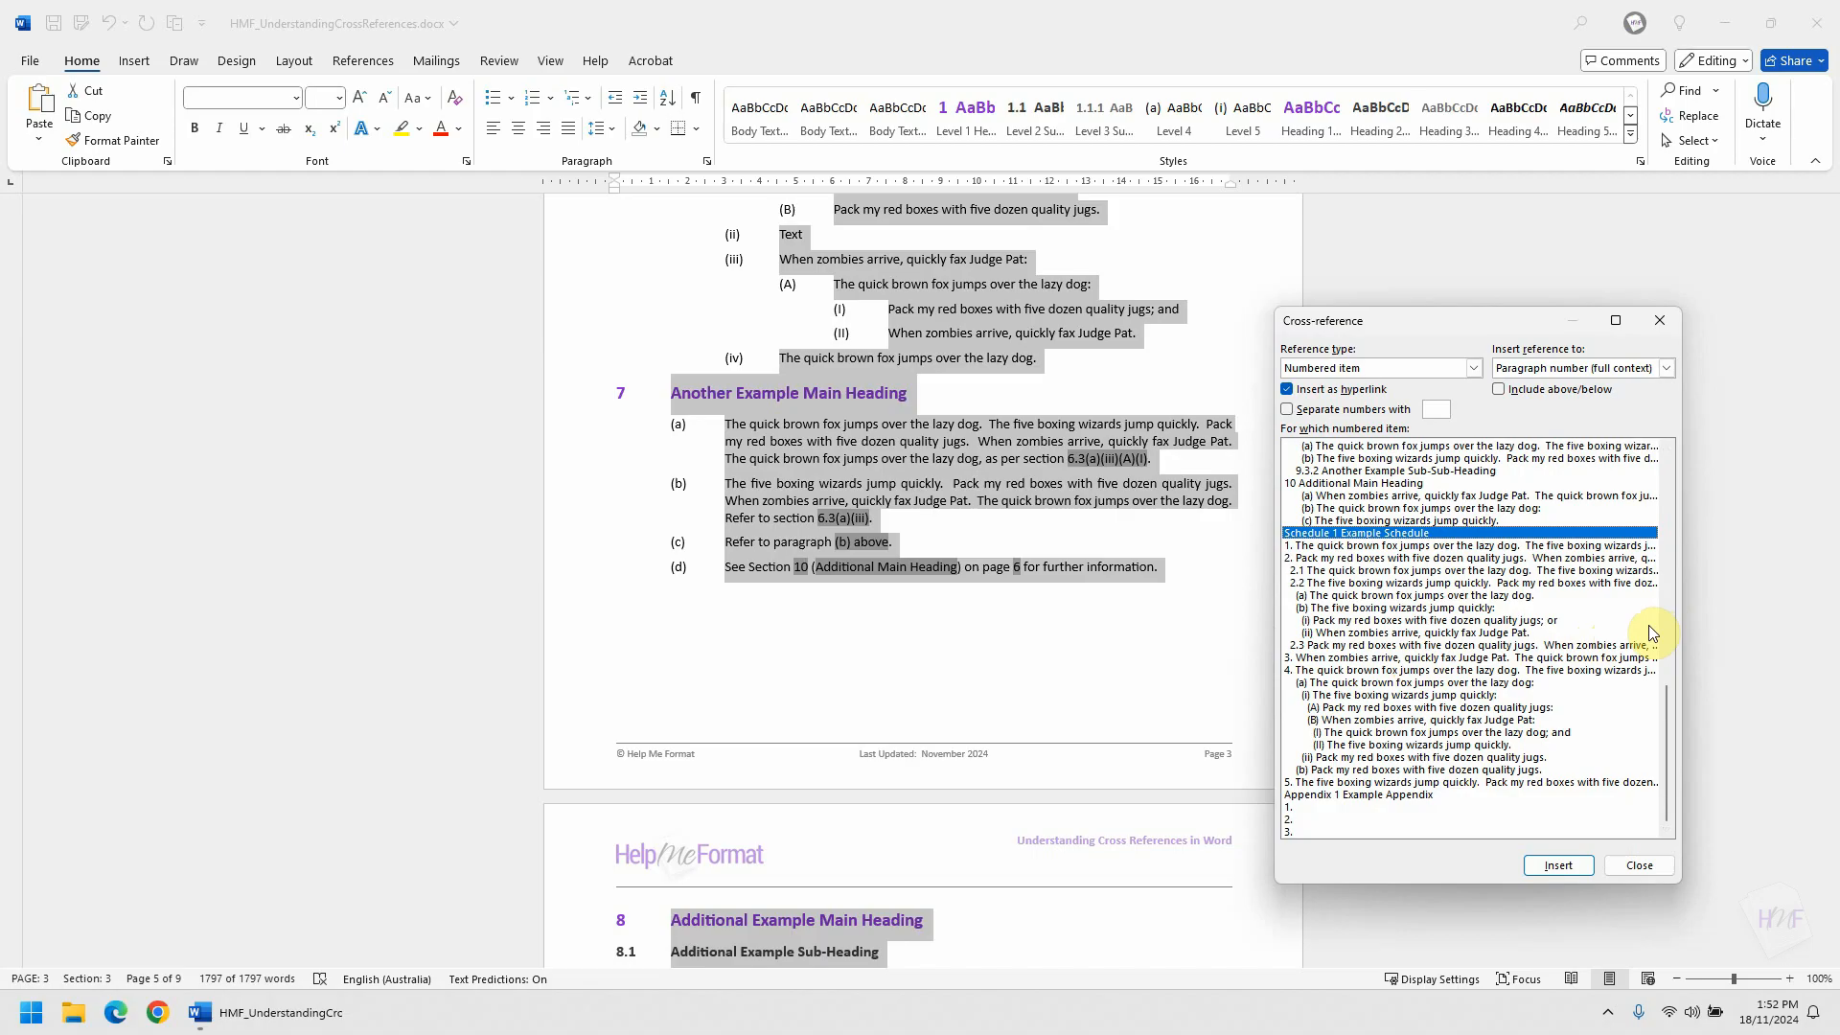
Refresh every field across the whole document again, including the entire table of contents, and put the cursor back at the end of paragraph (d).
click(1169, 615)
click(1186, 581)
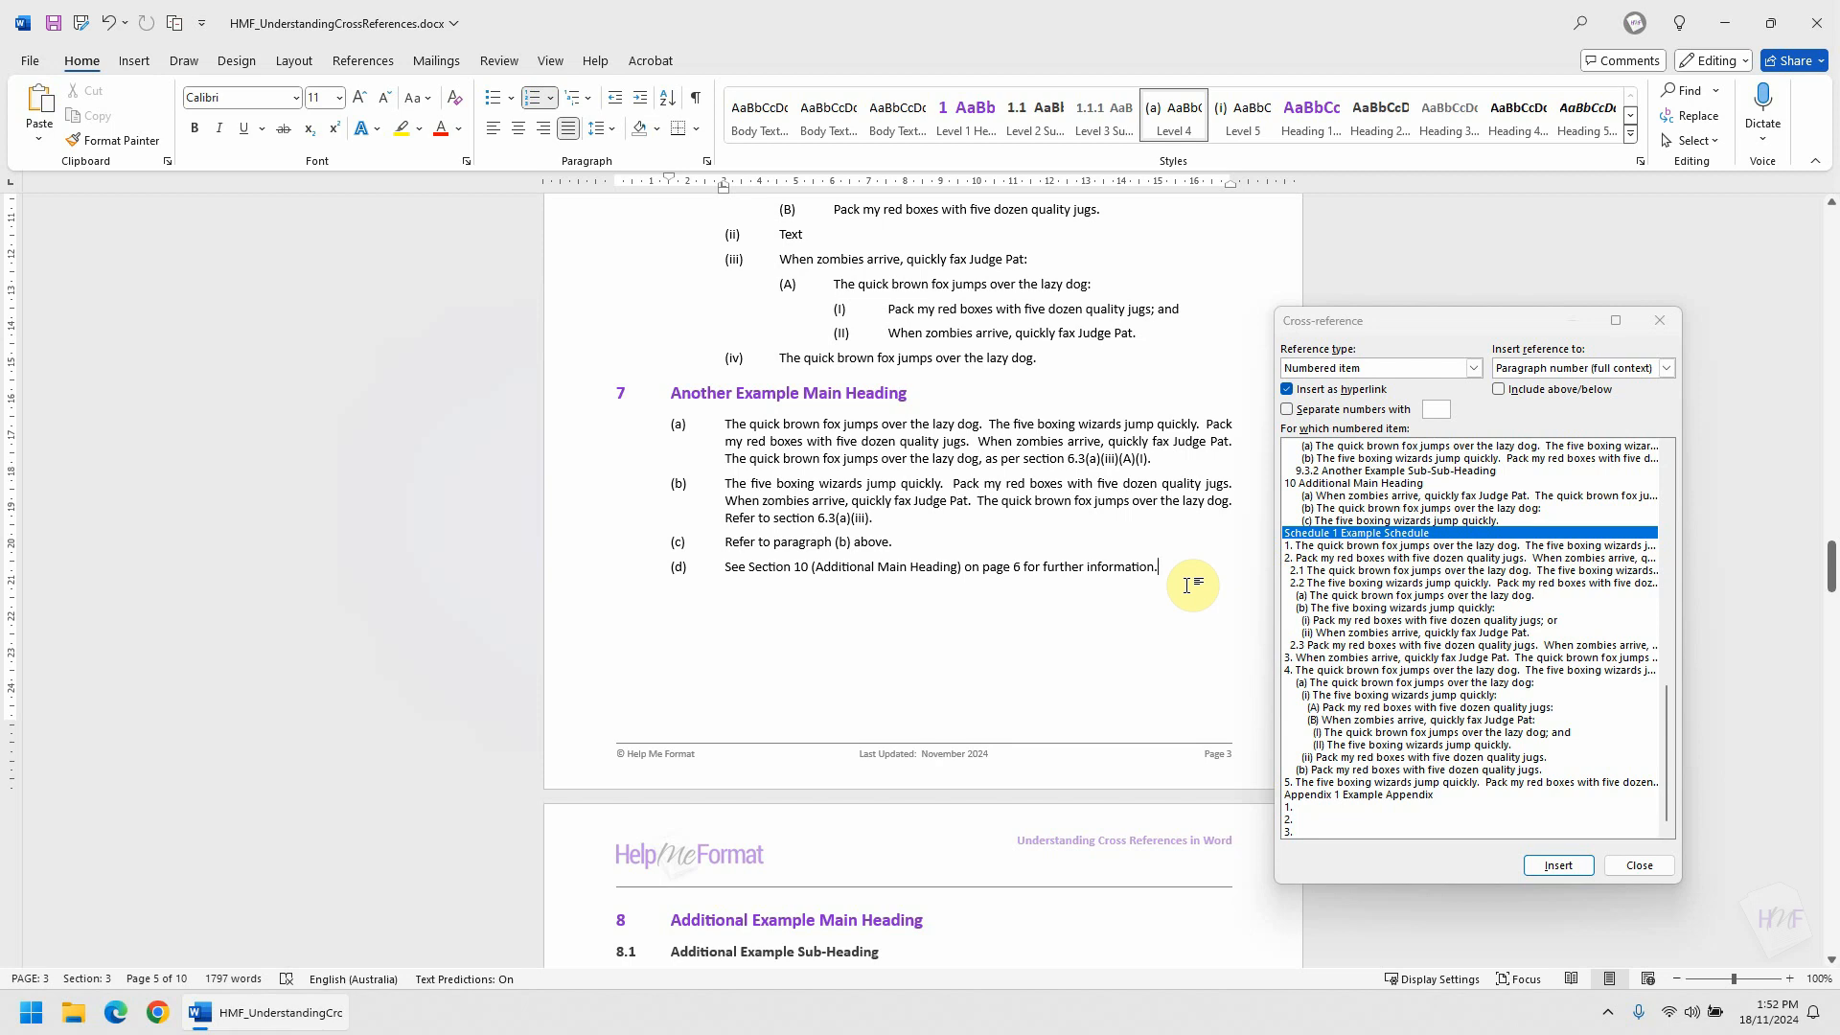
key(ctrl+a)
key(F9)
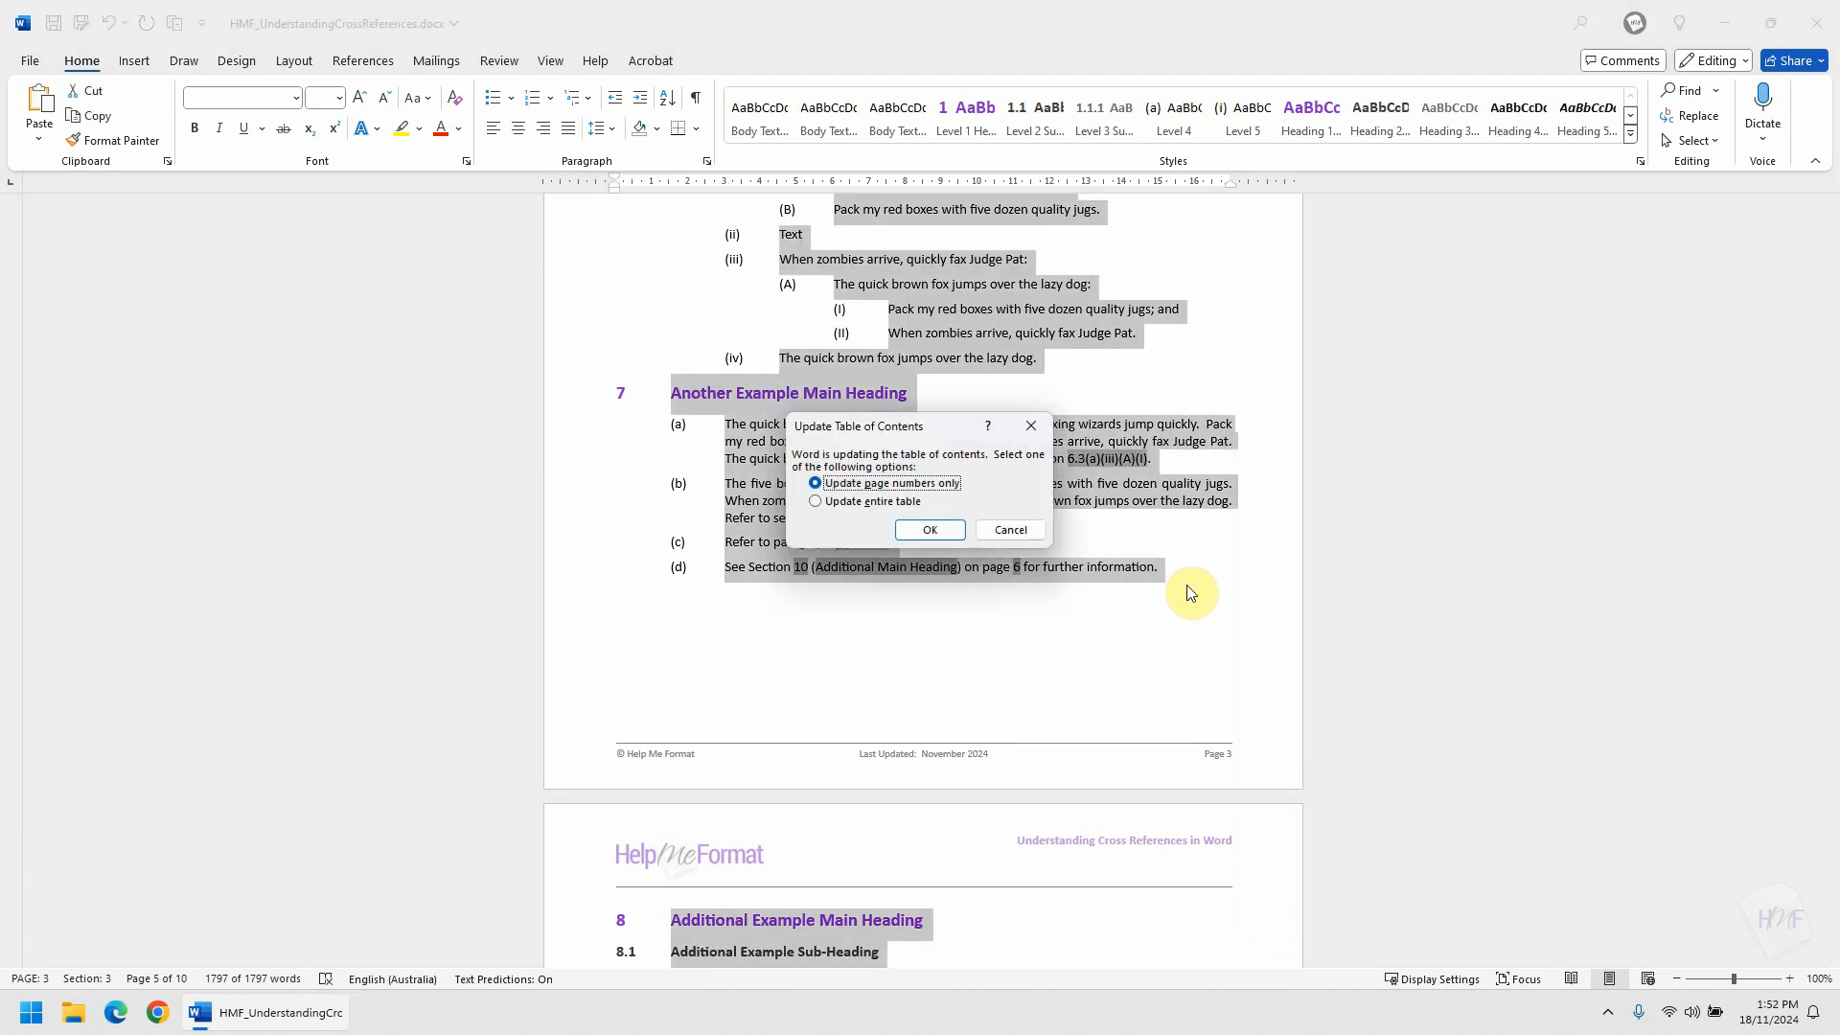
key(Down)
key(Return)
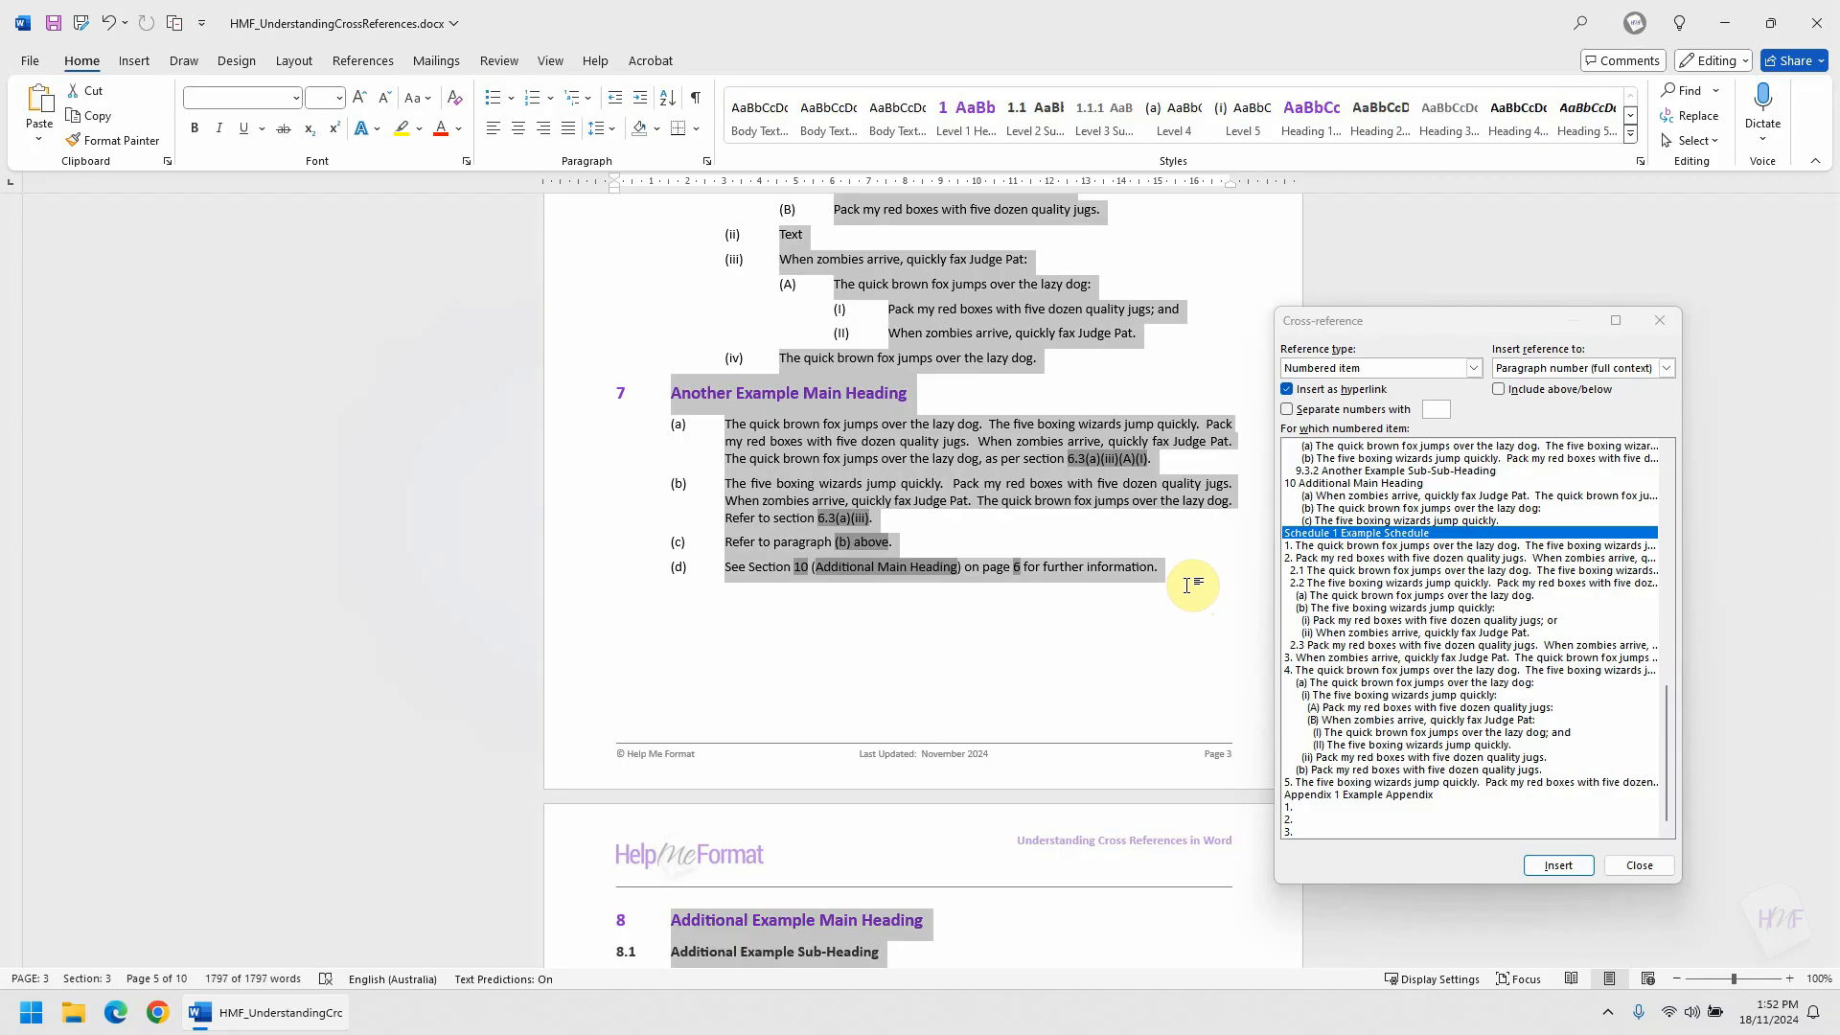
click(1184, 577)
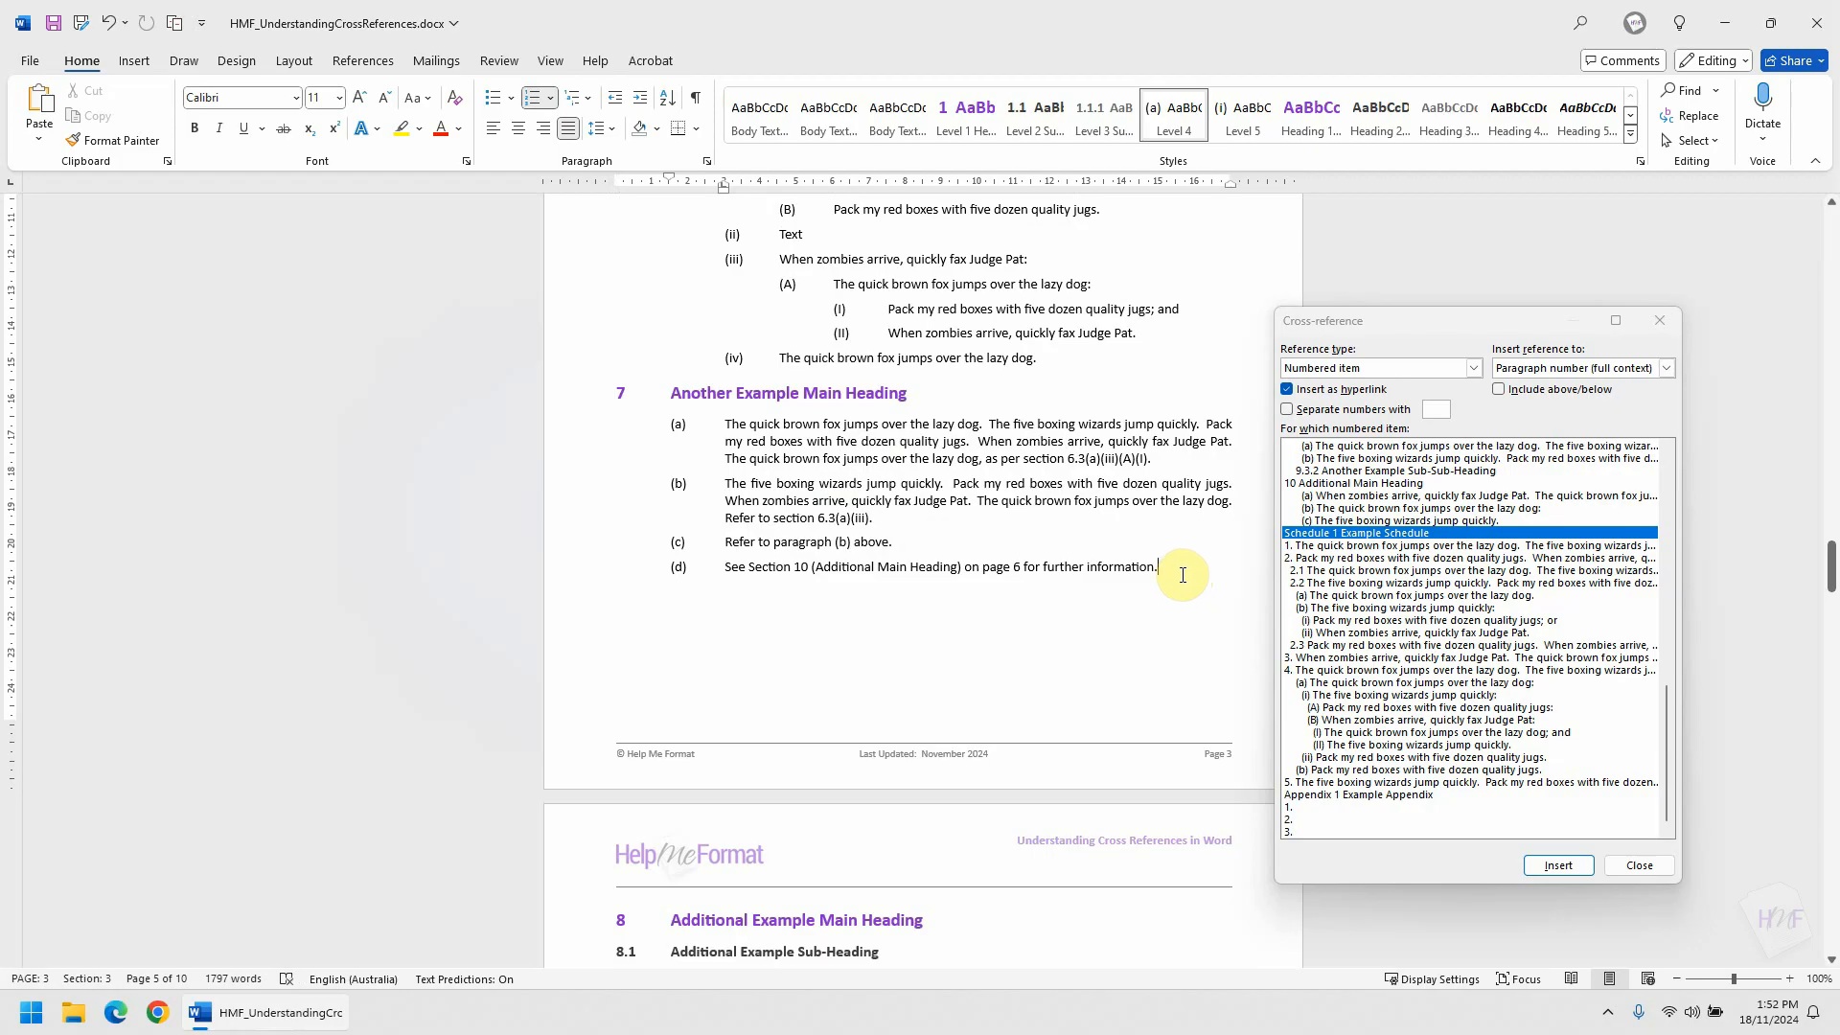
Select the text of the unnumbered Appendices heading and show the formatting marks.
scroll(1006, 546, down, 10)
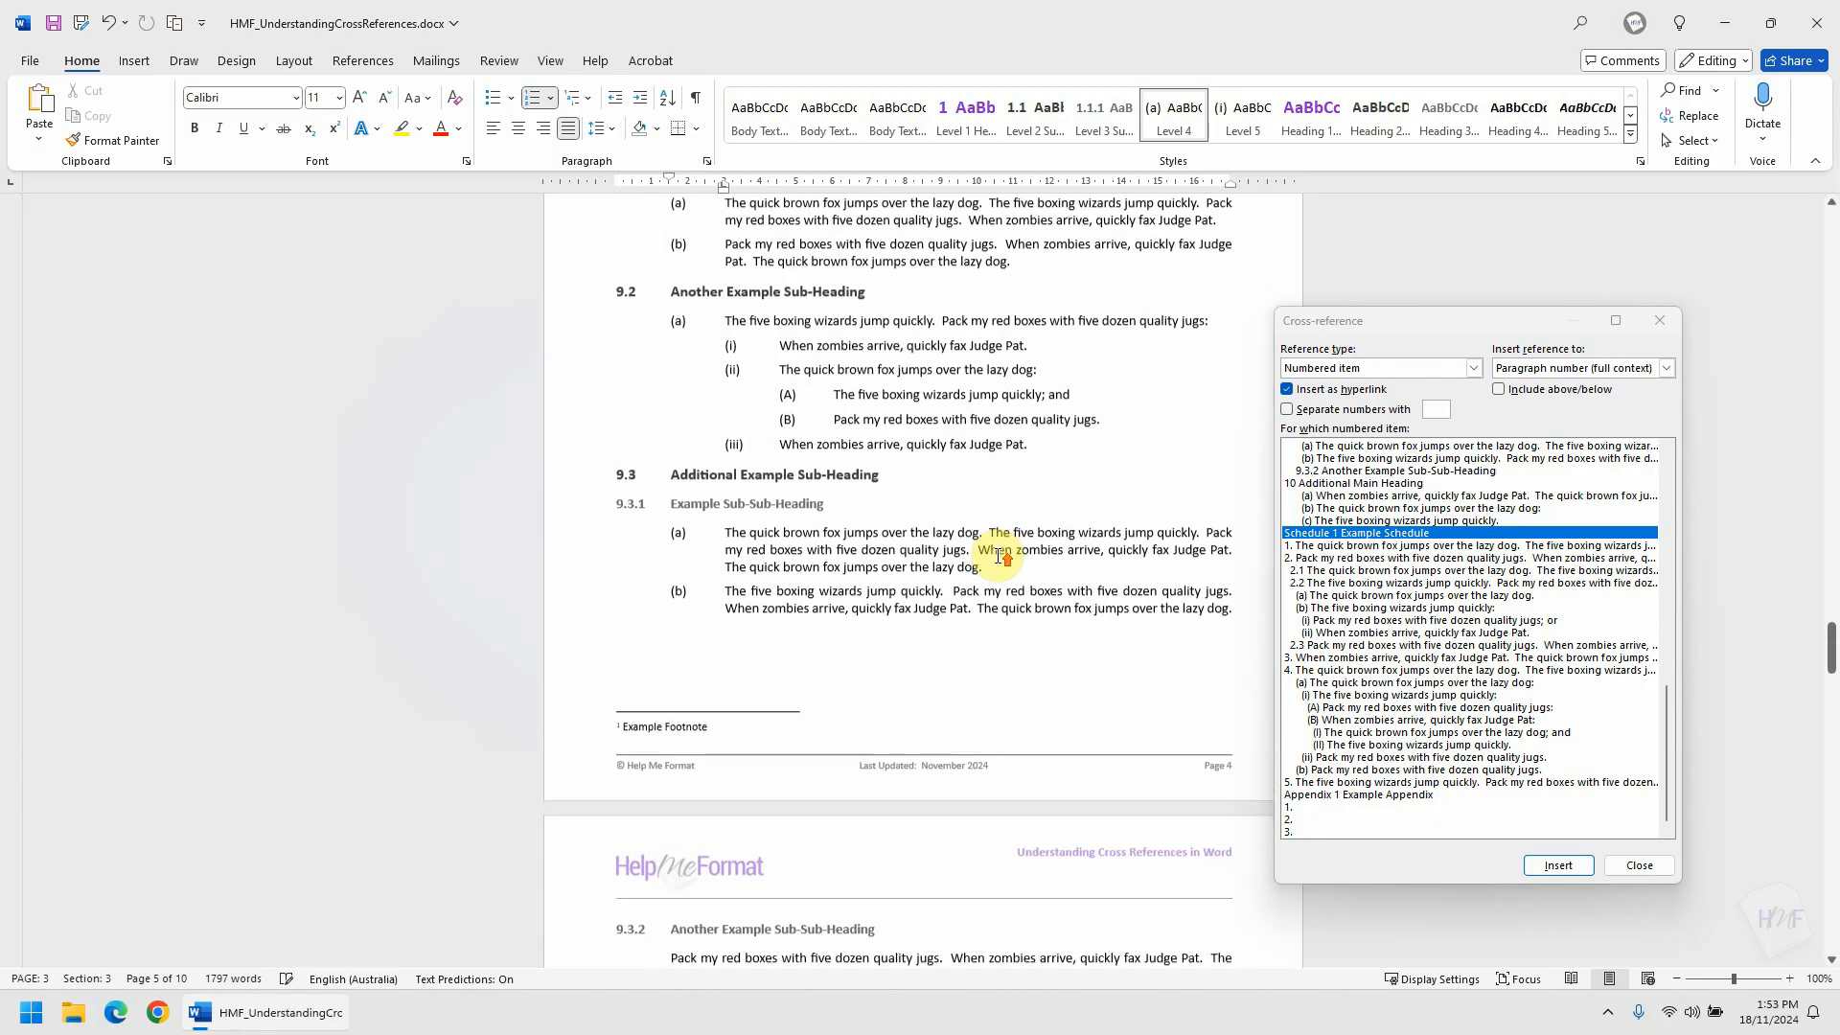
scroll(999, 551, down, 10)
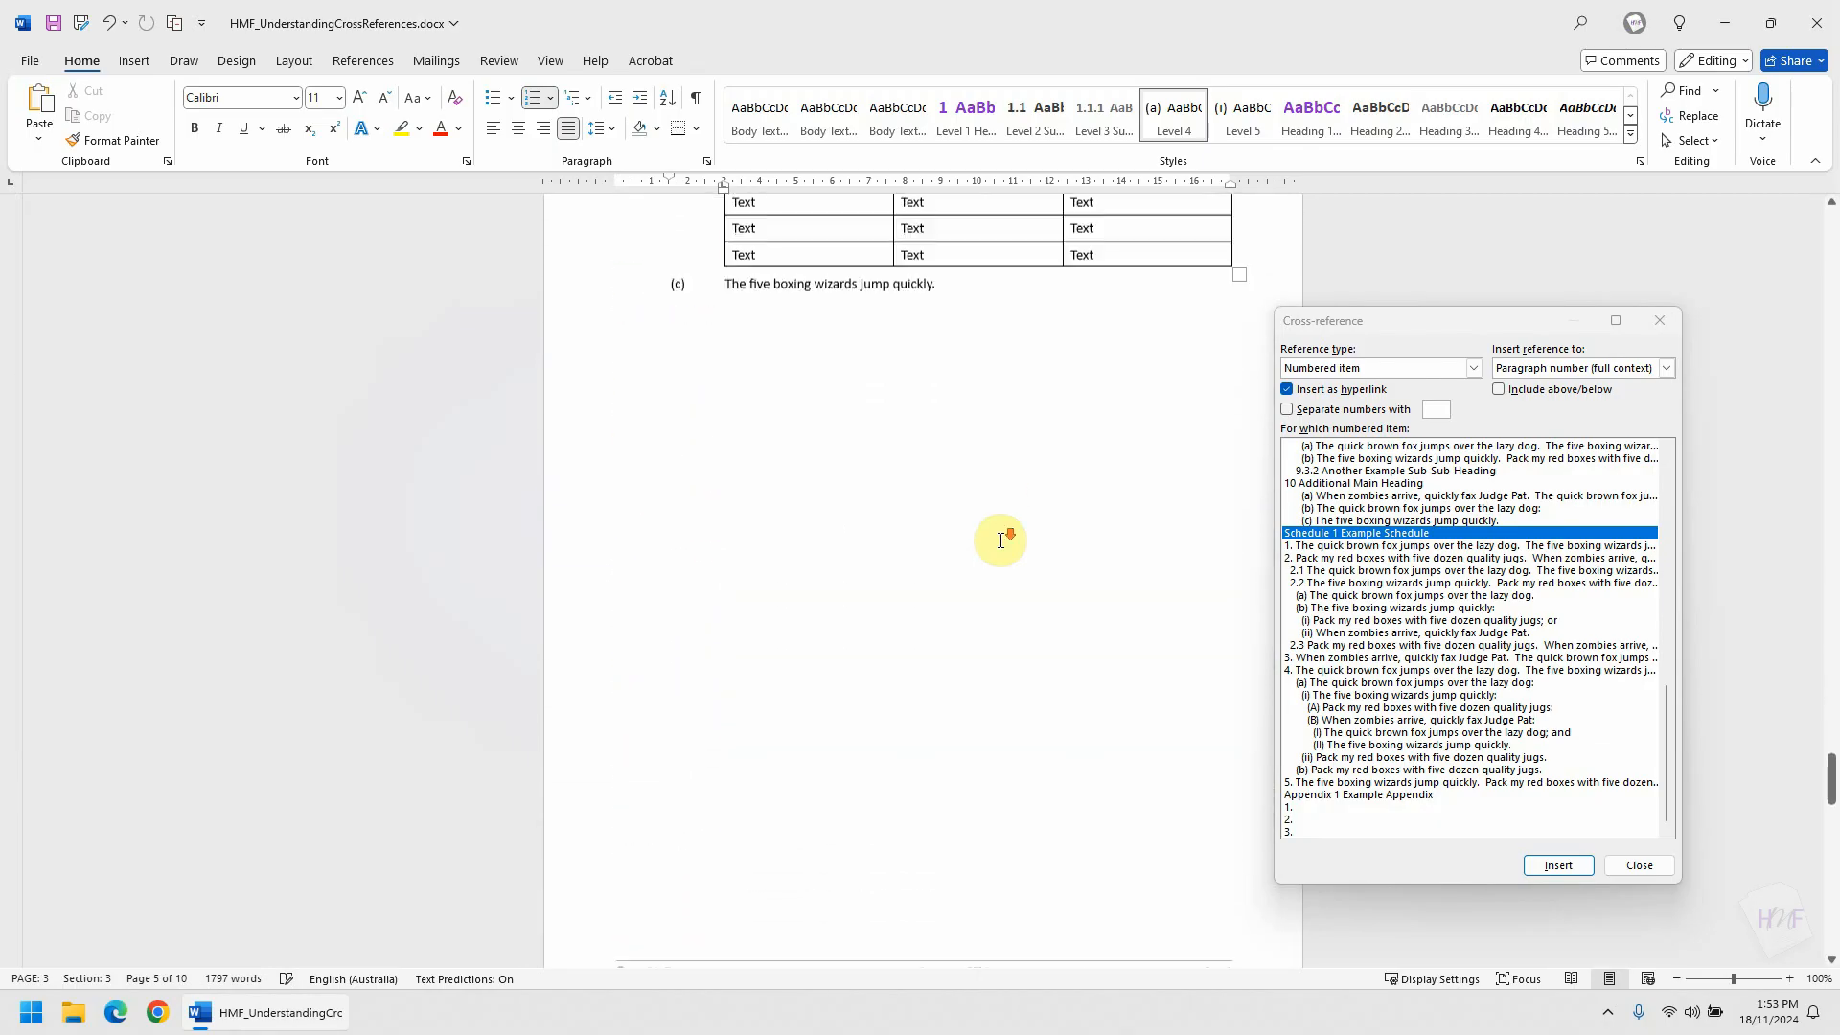
scroll(1000, 541, down, 15)
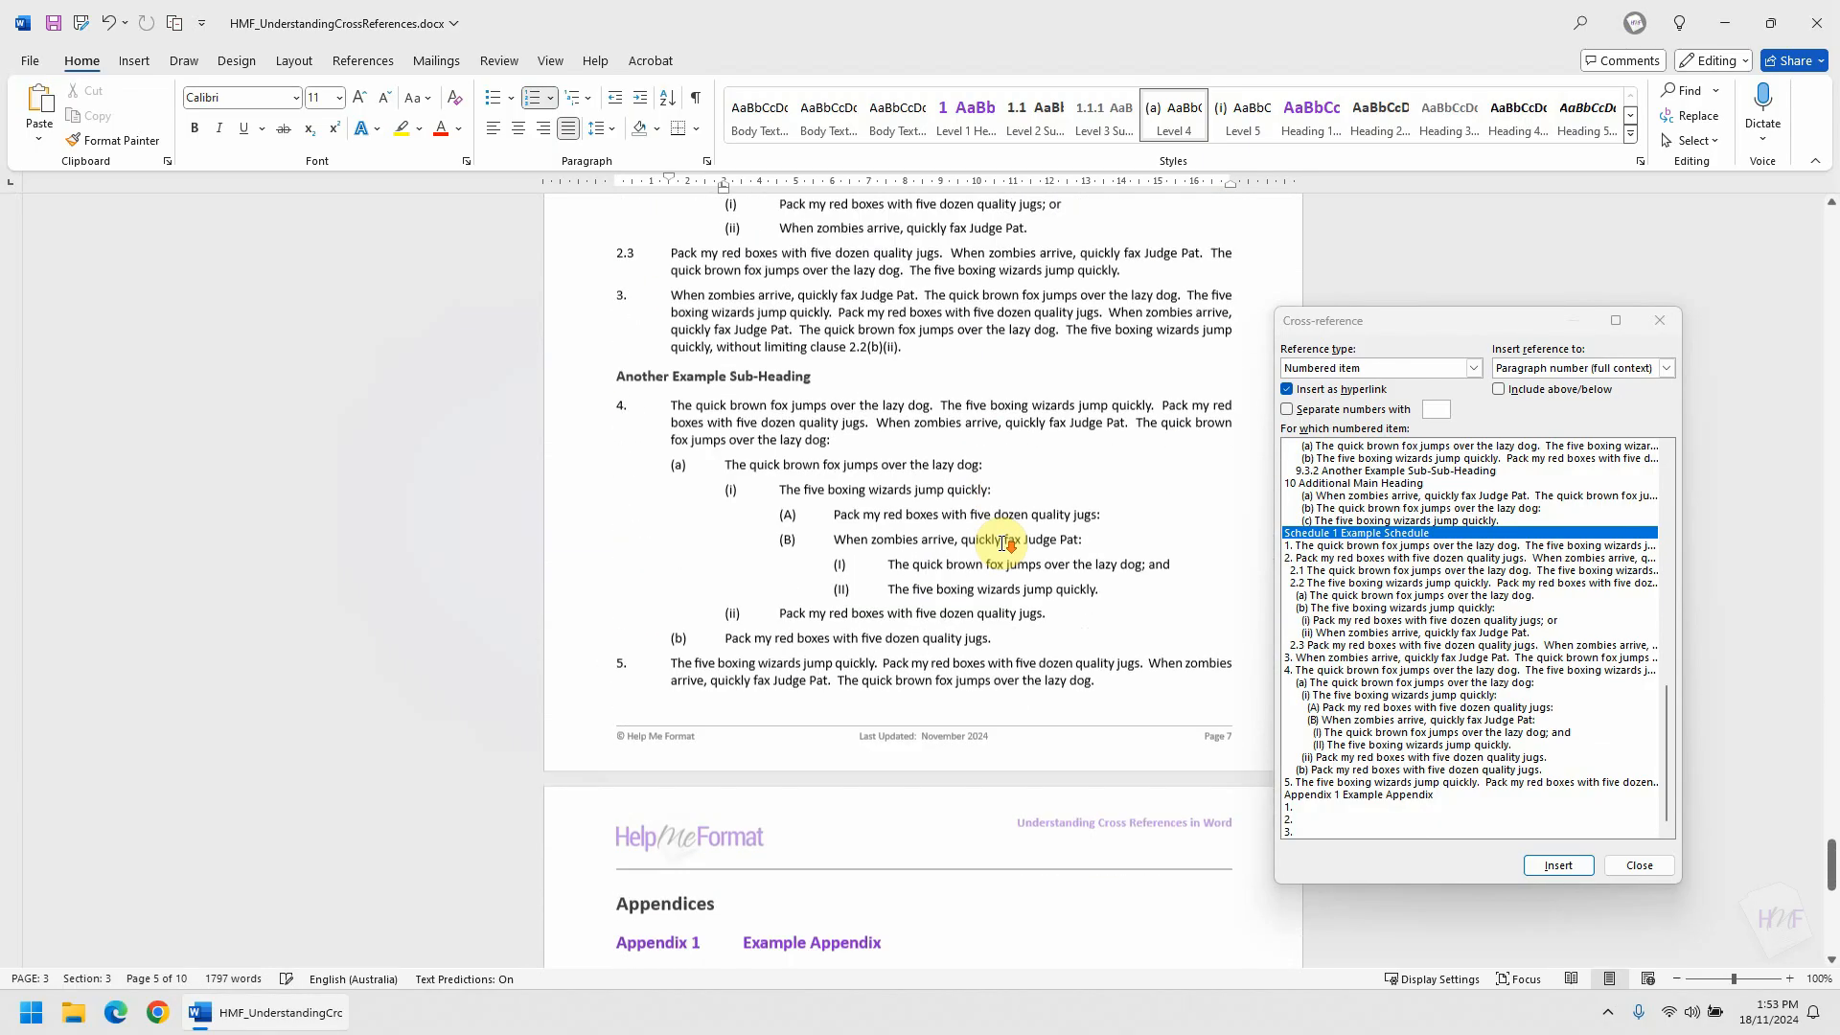
scroll(1003, 544, down, 7)
click(719, 492)
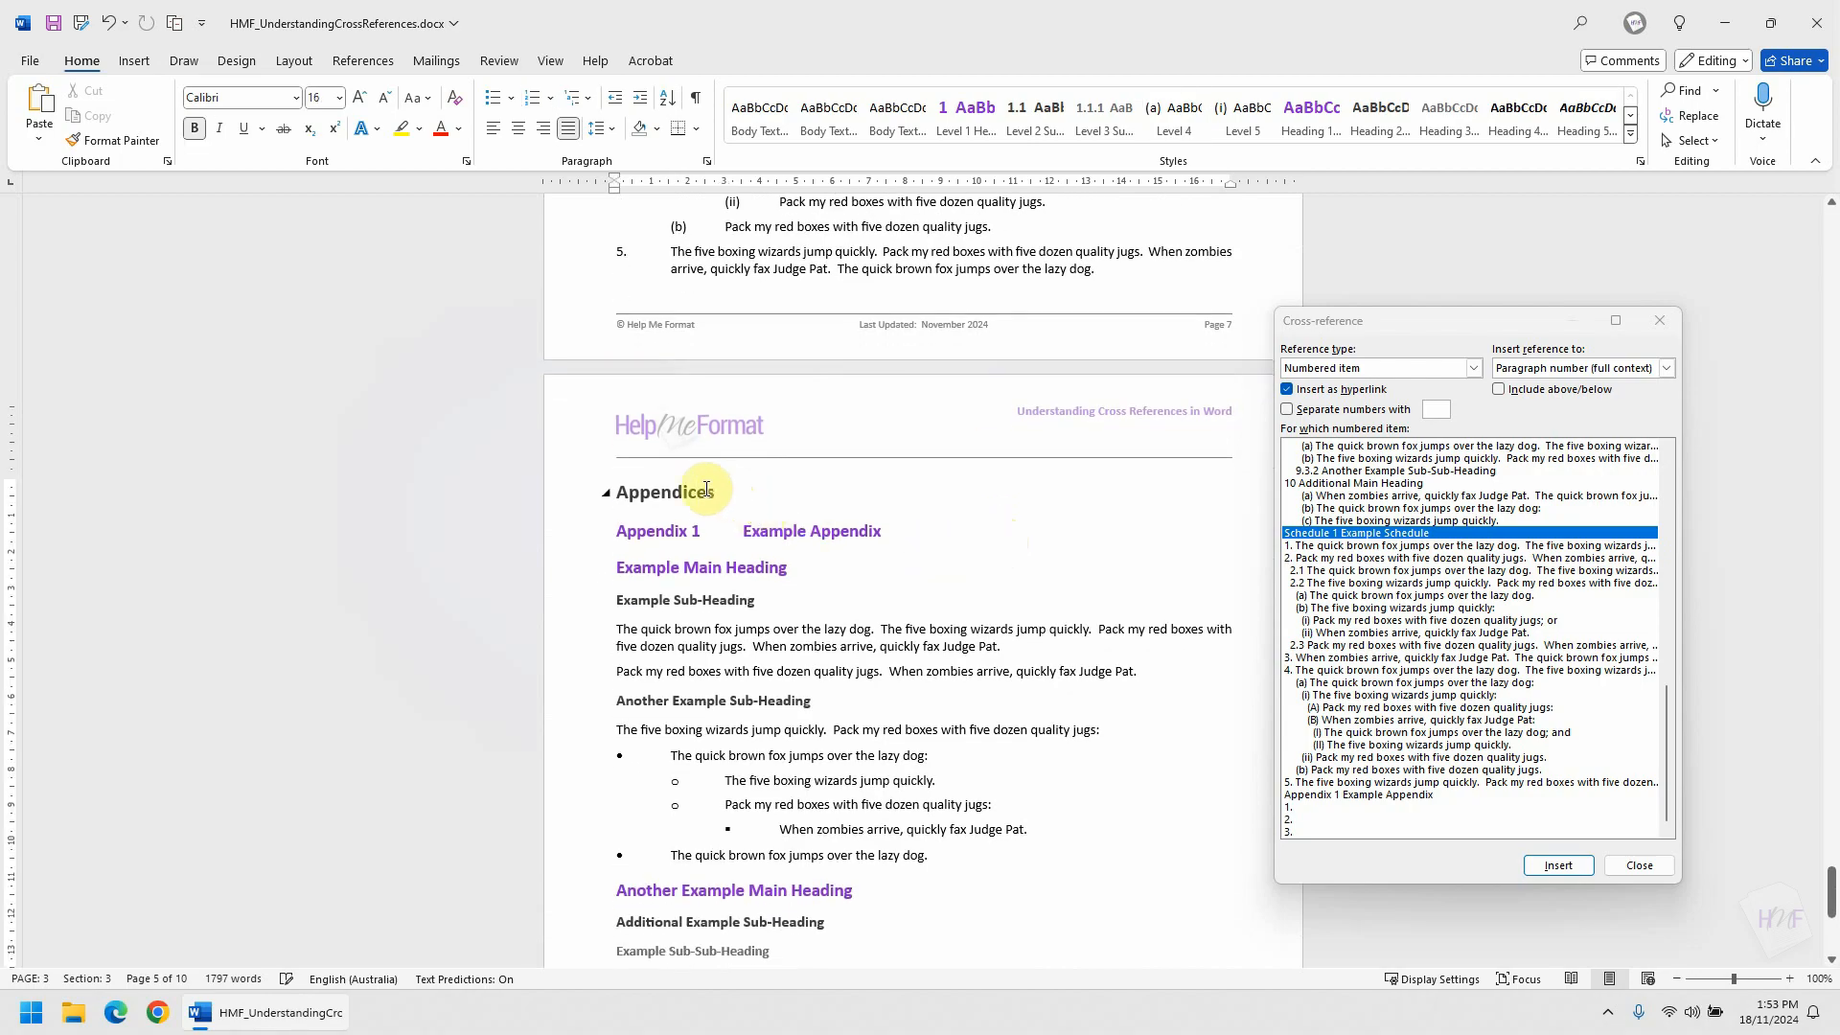
click(1399, 670)
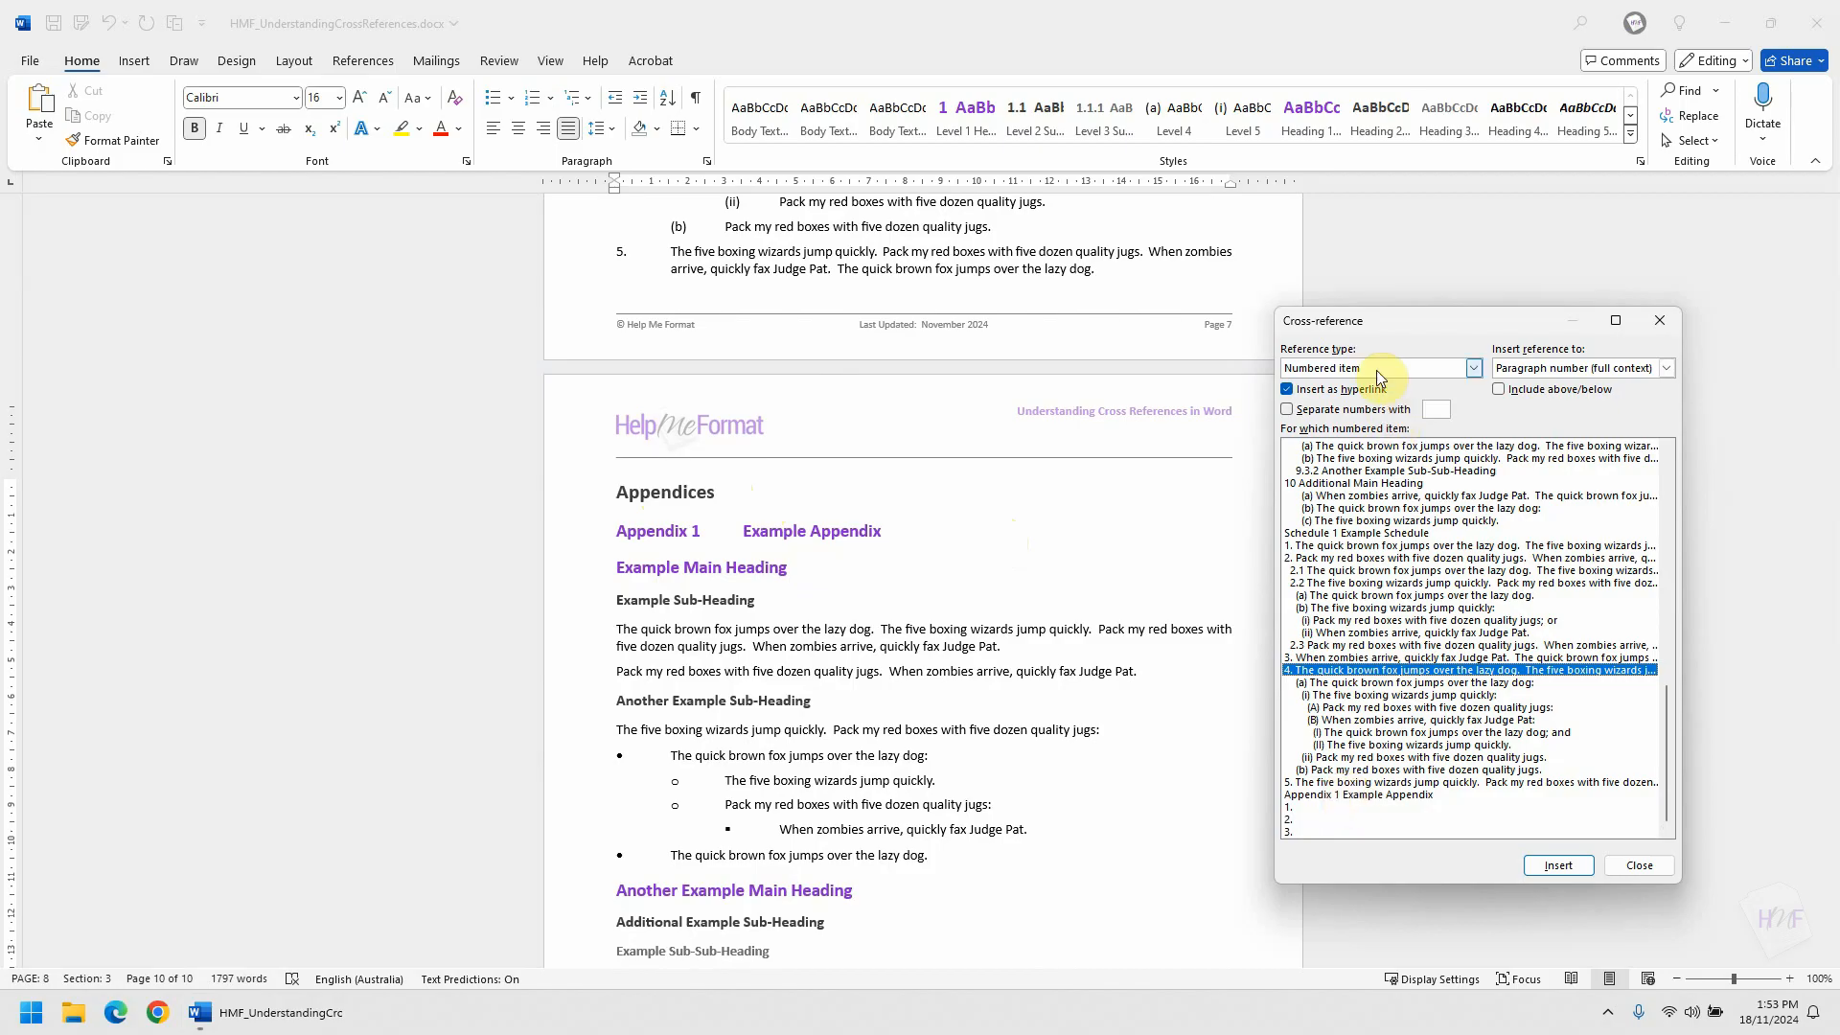
click(766, 491)
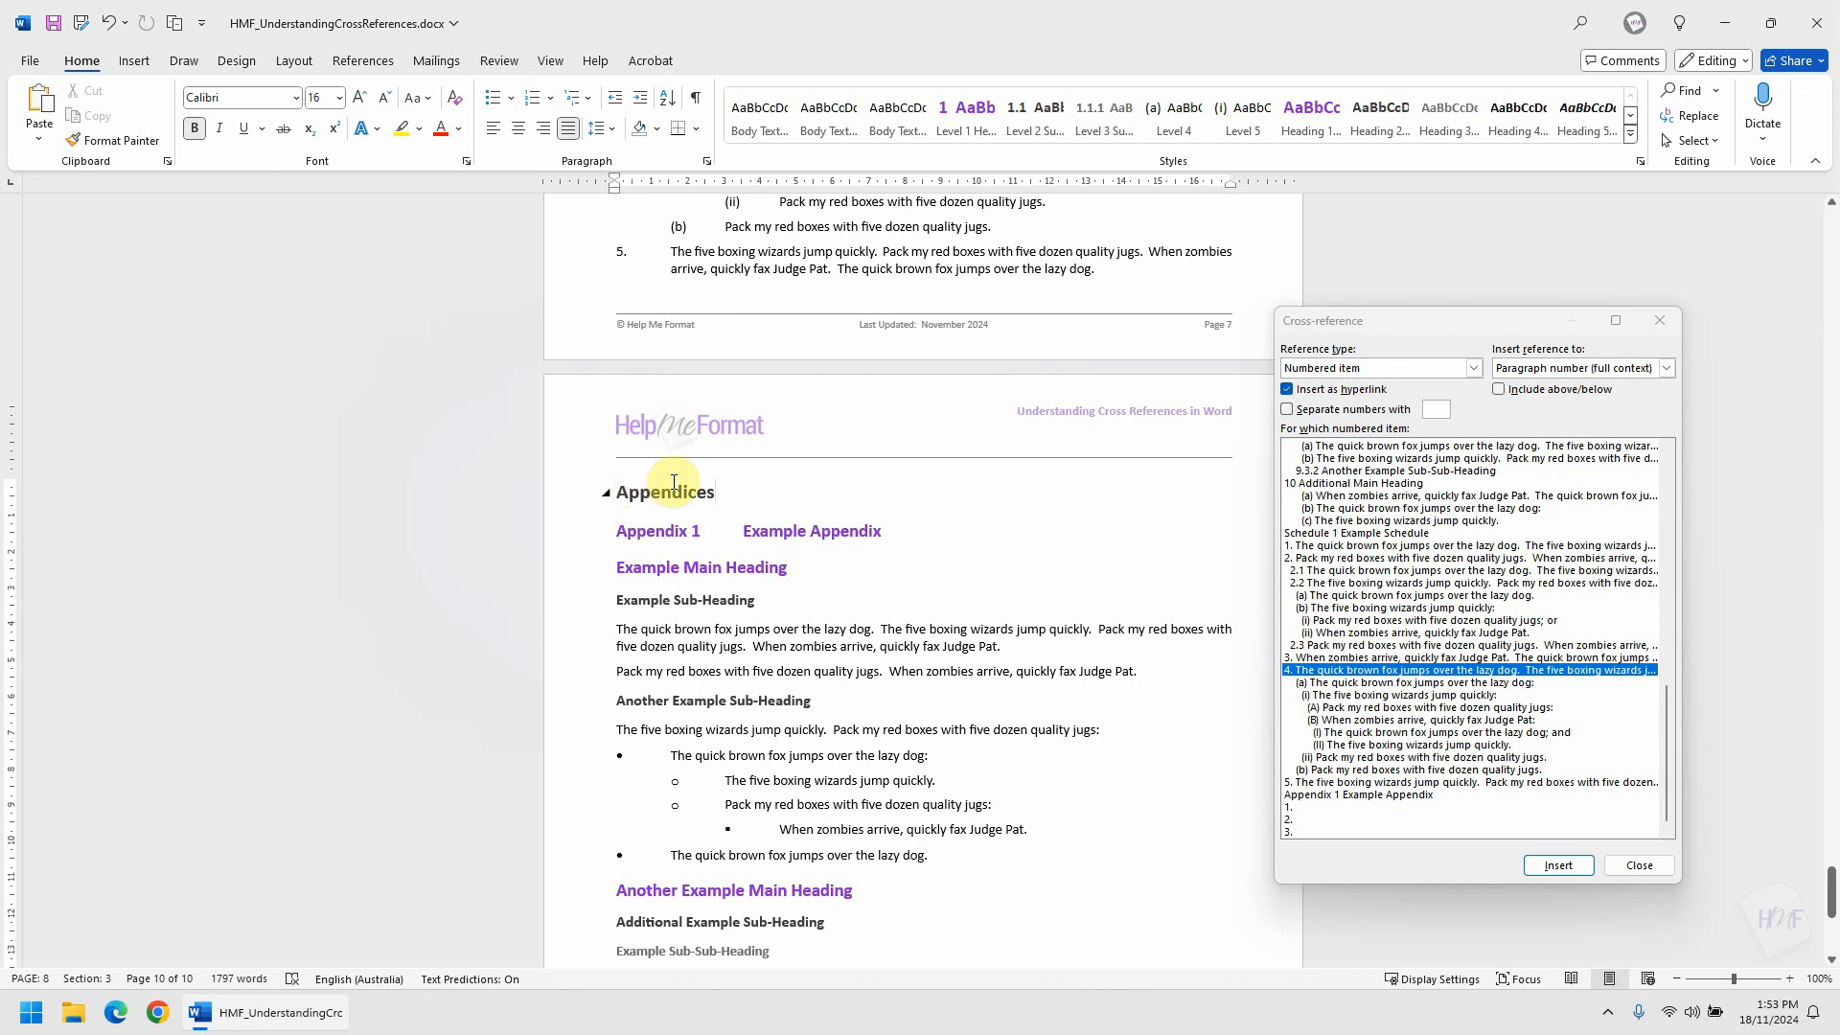
drag(618, 492, 737, 494)
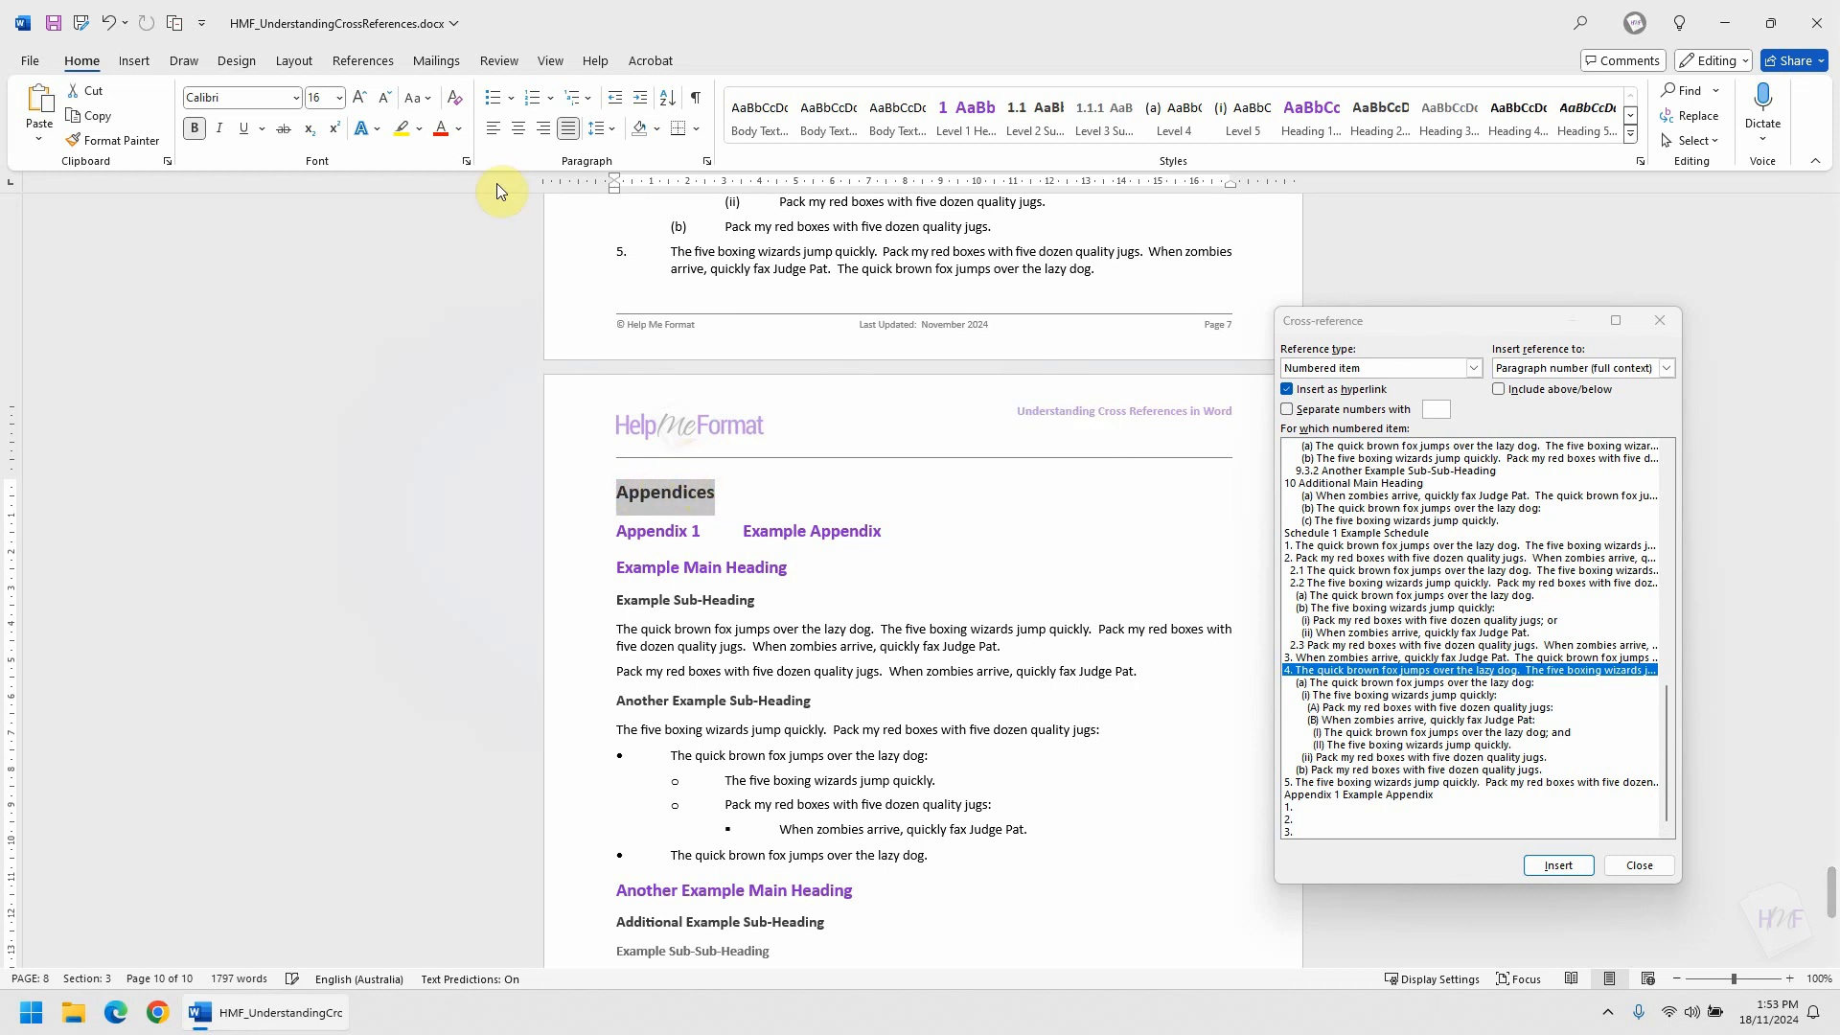
click(697, 97)
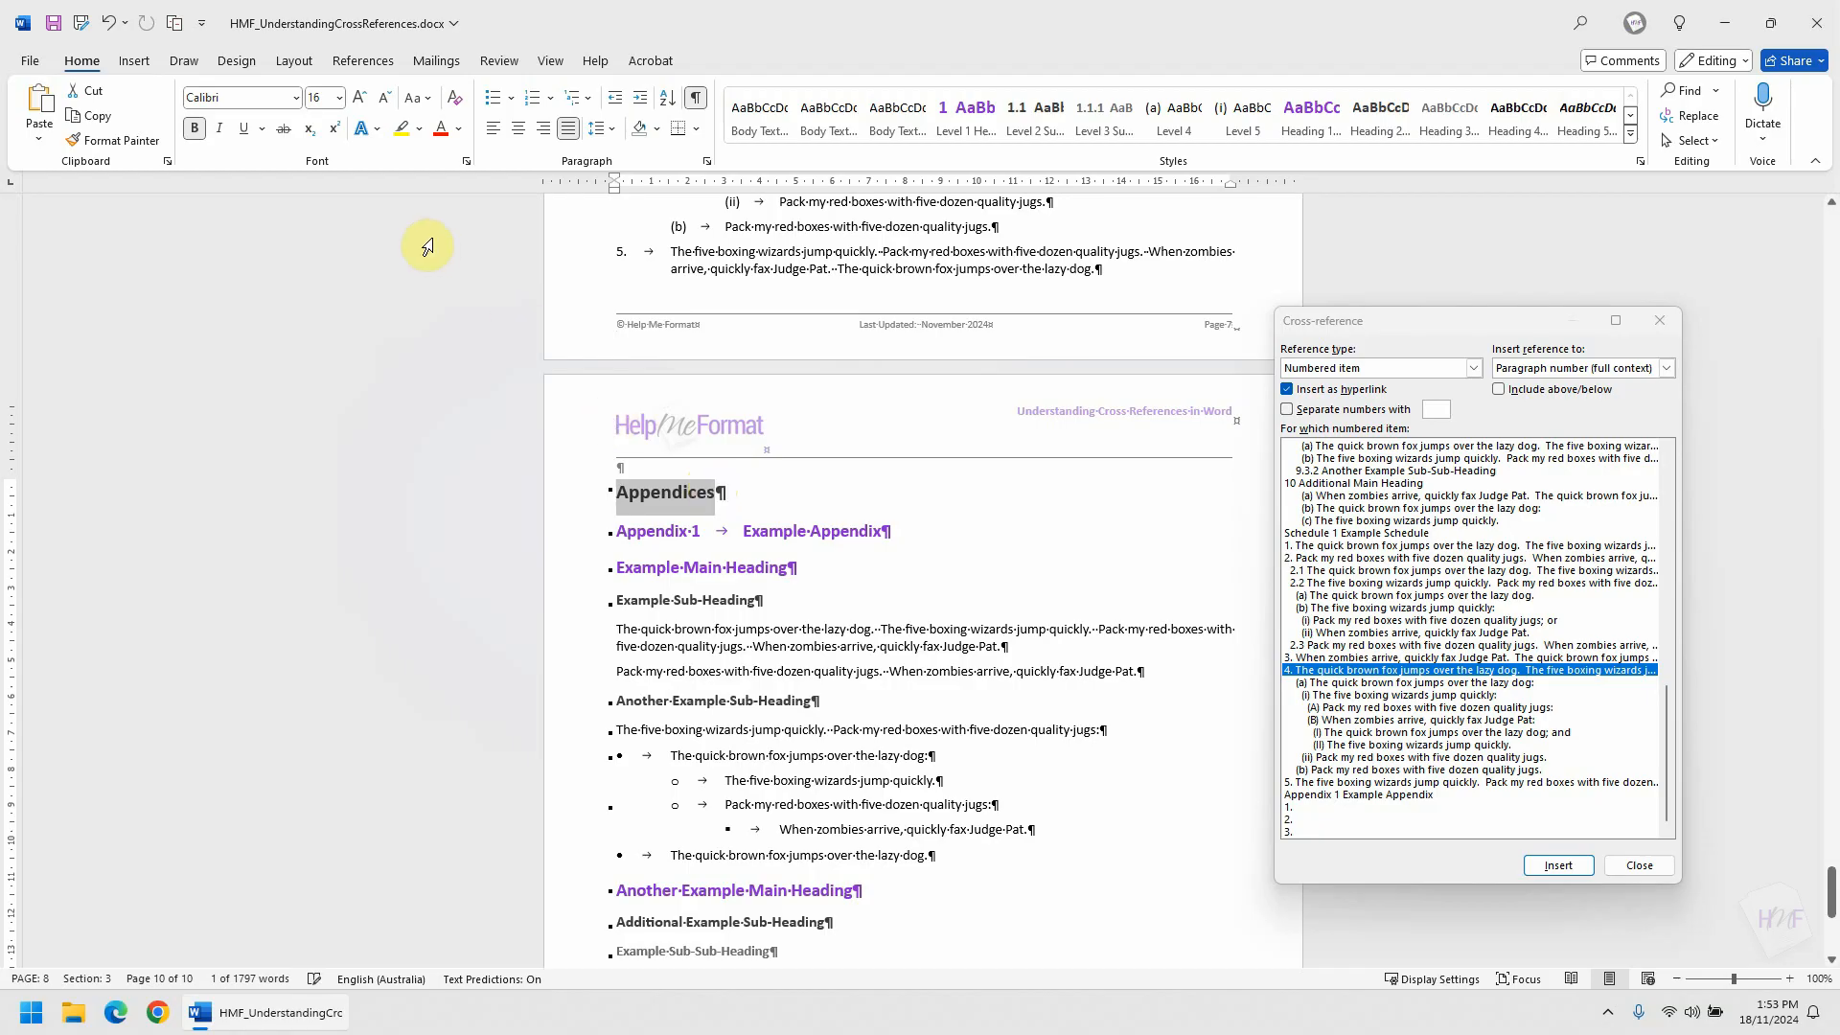
Add a bookmark named Appendices to the selected heading text.
click(134, 63)
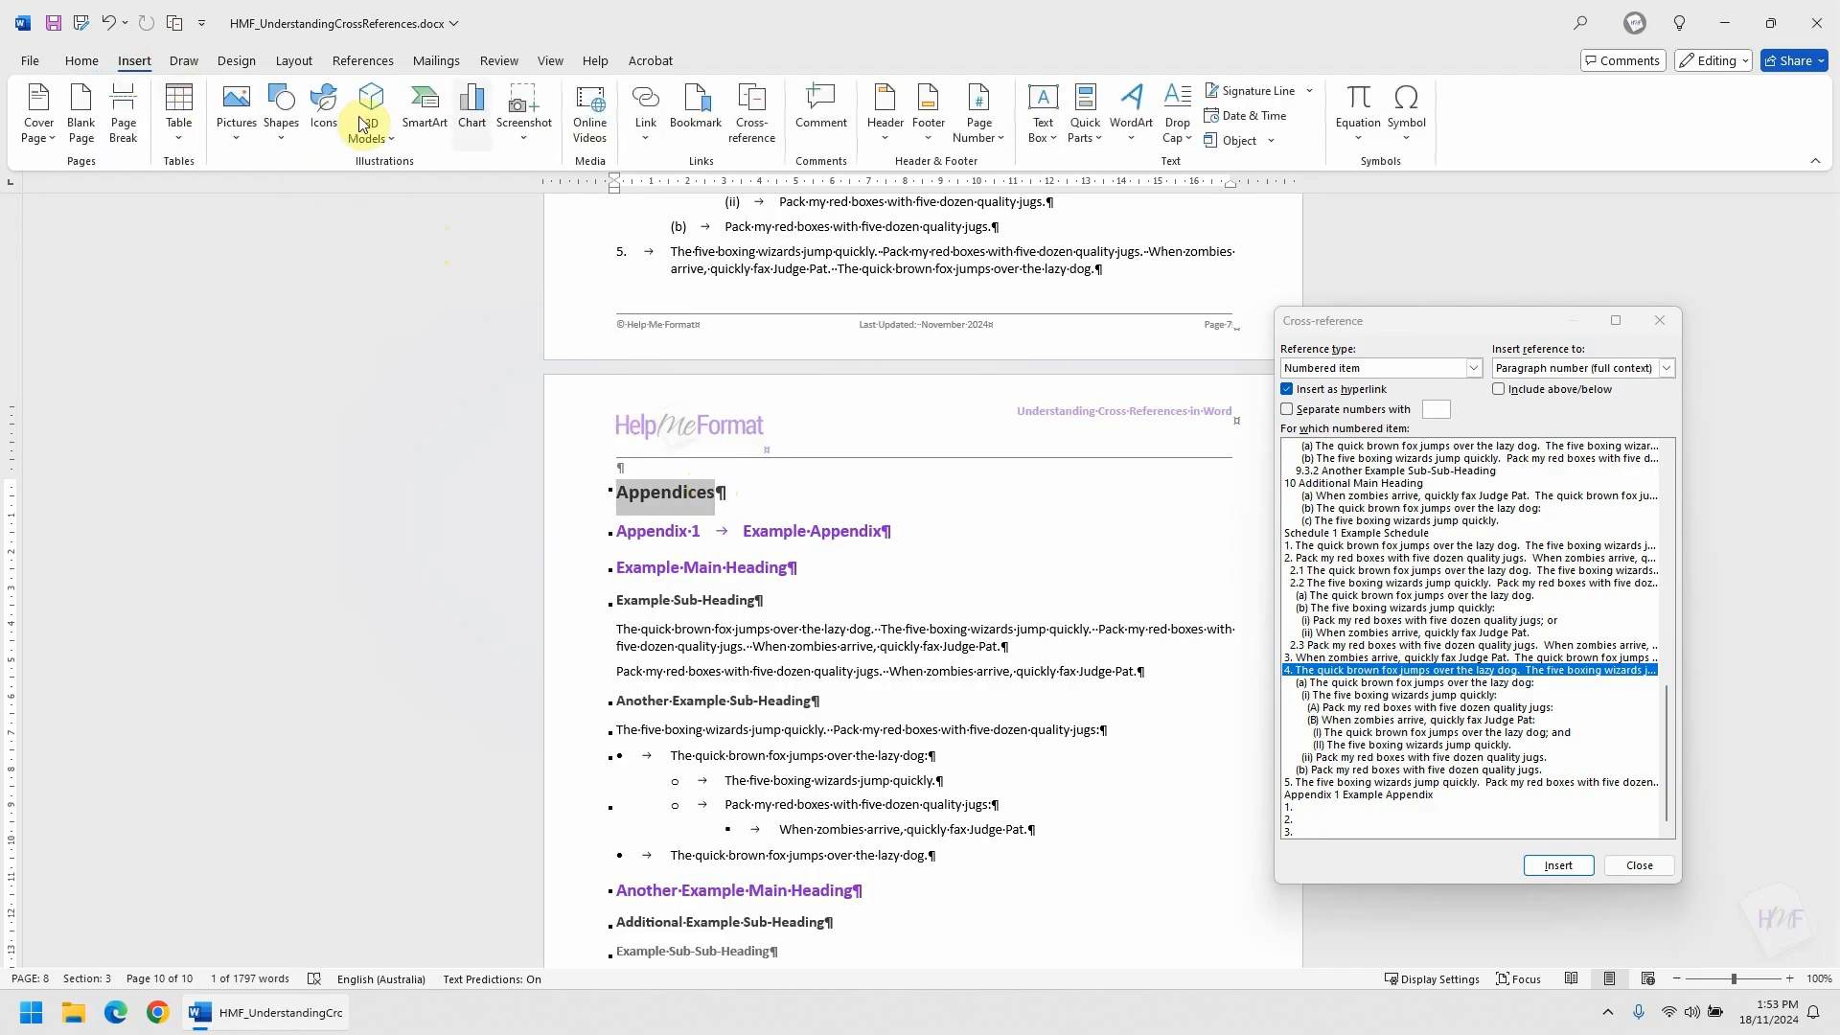
click(669, 130)
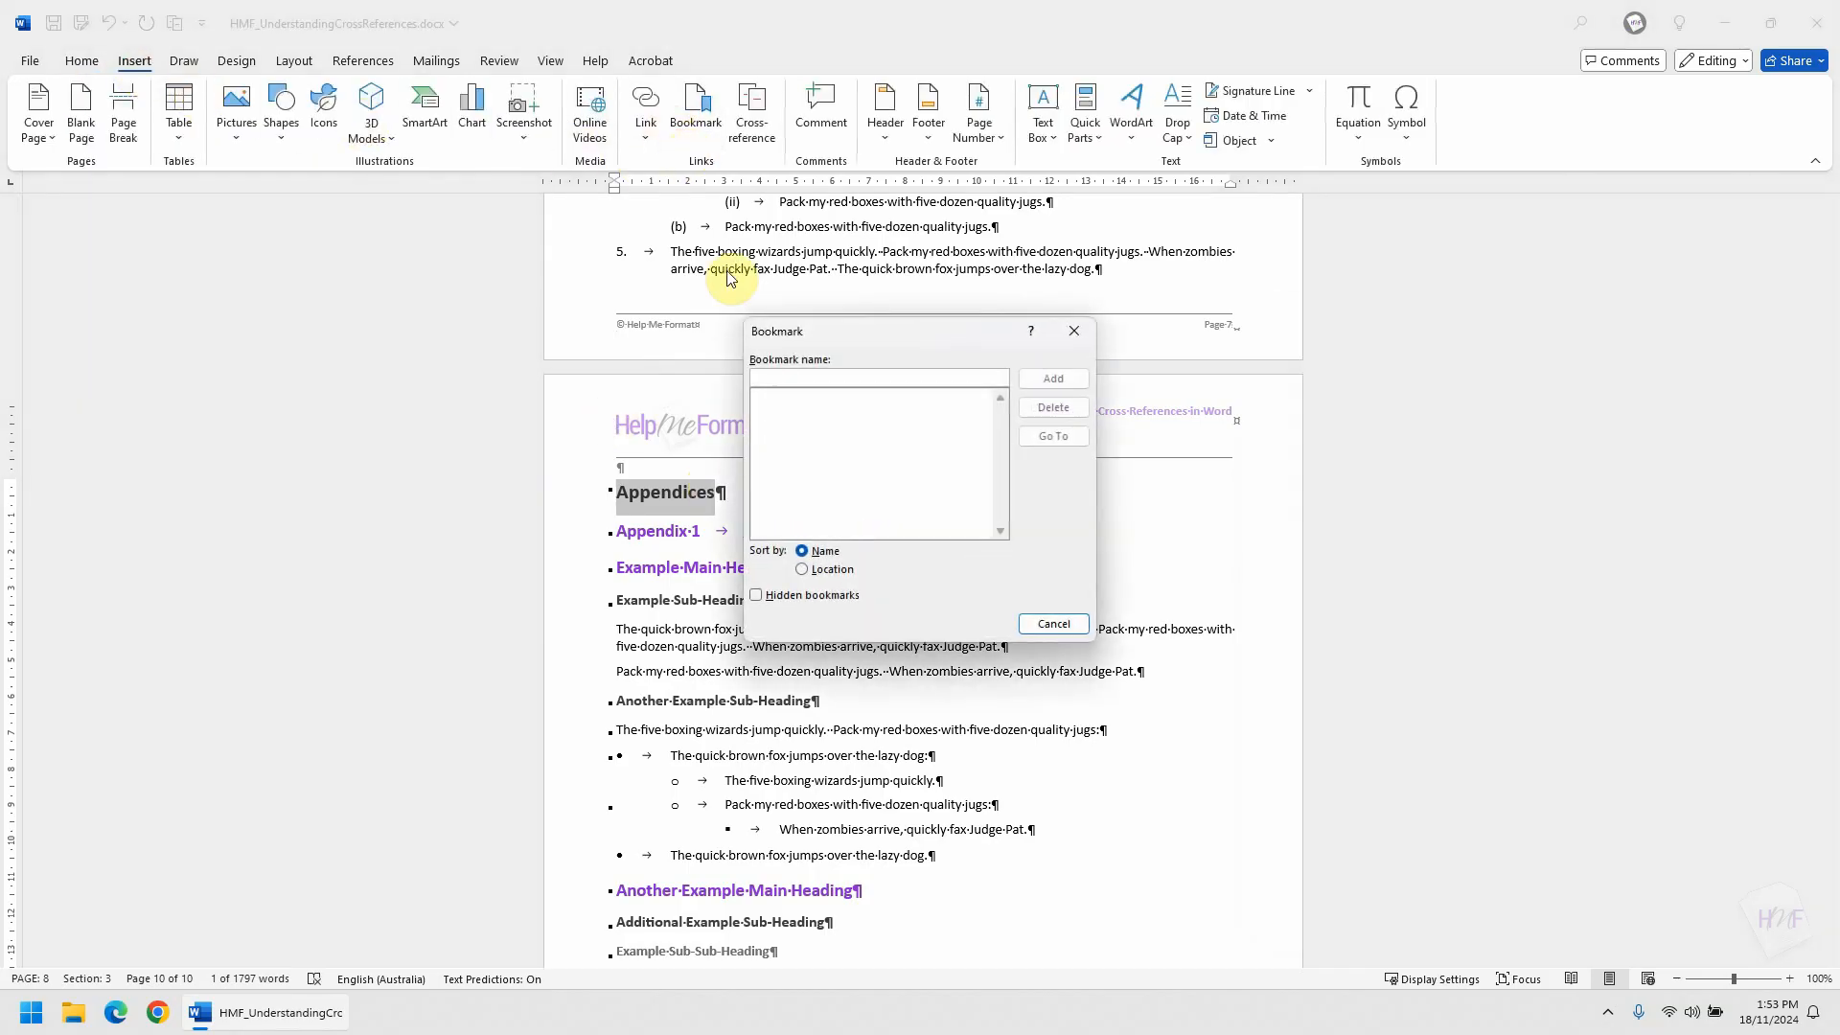
click(810, 376)
text(AppendicesList)
key(BackSpace)
key(BackSpace)
key(BackSpace)
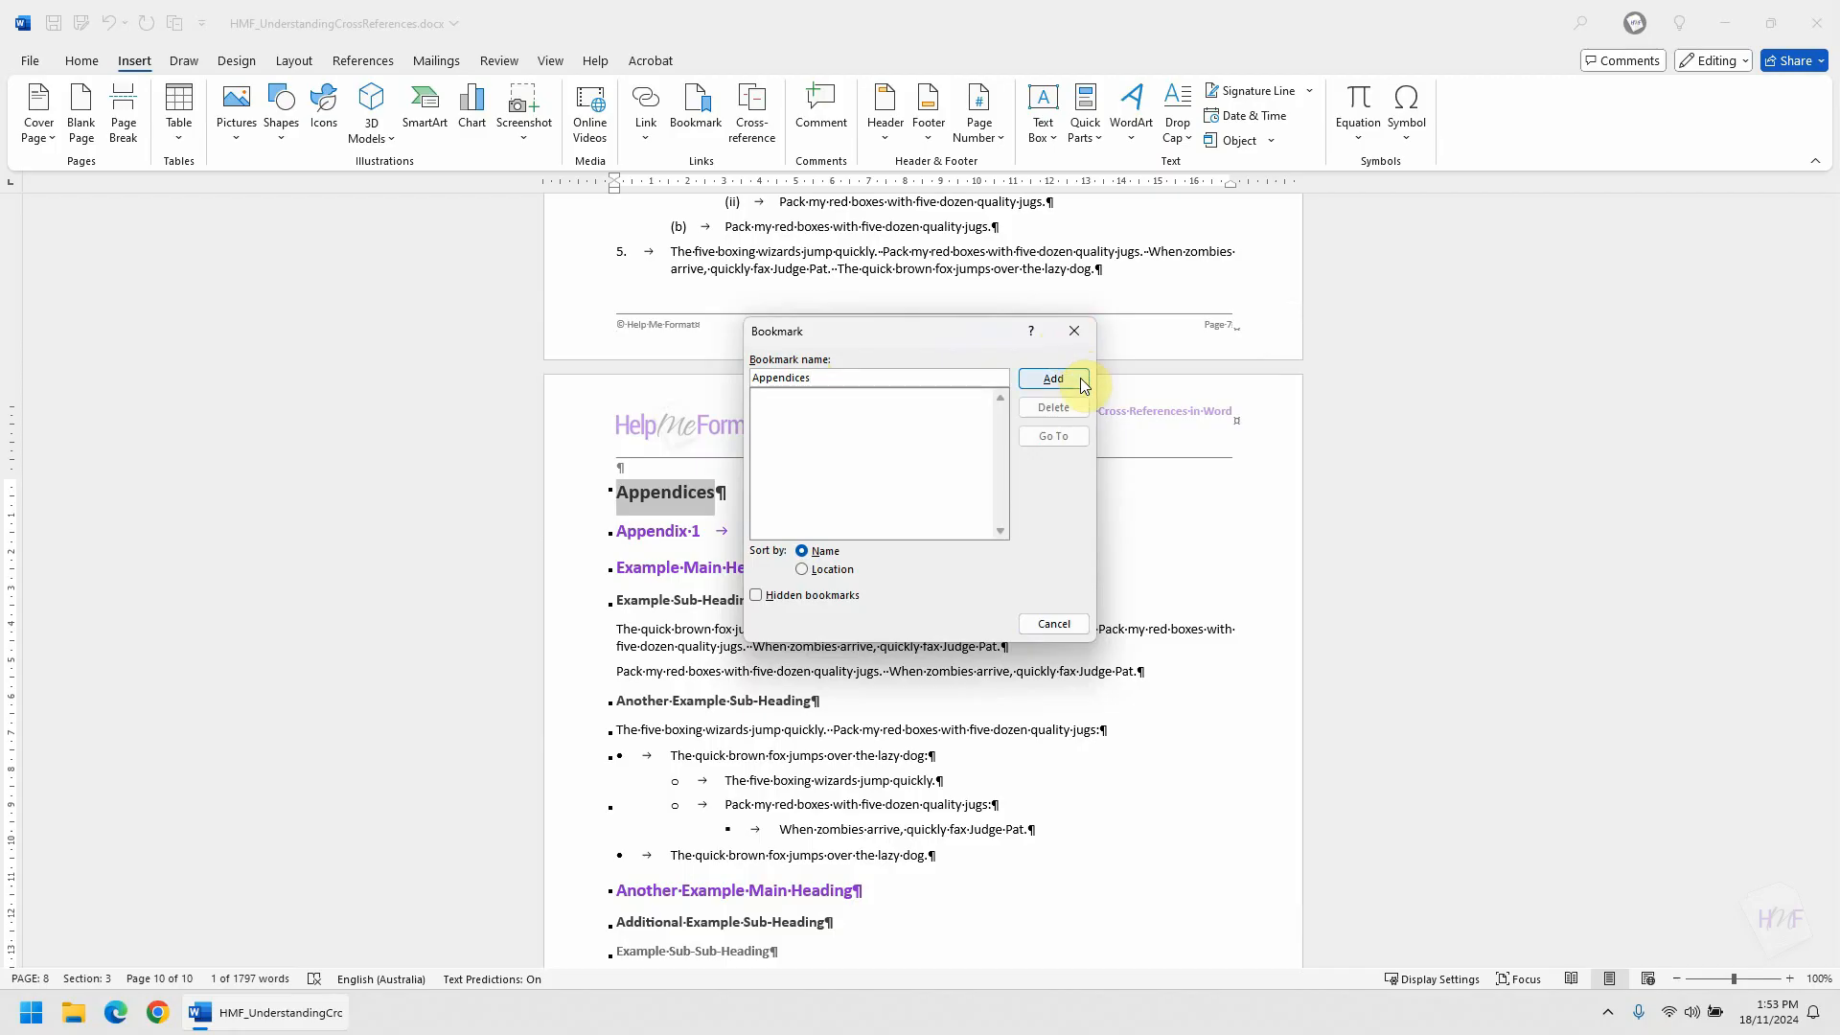
click(1053, 379)
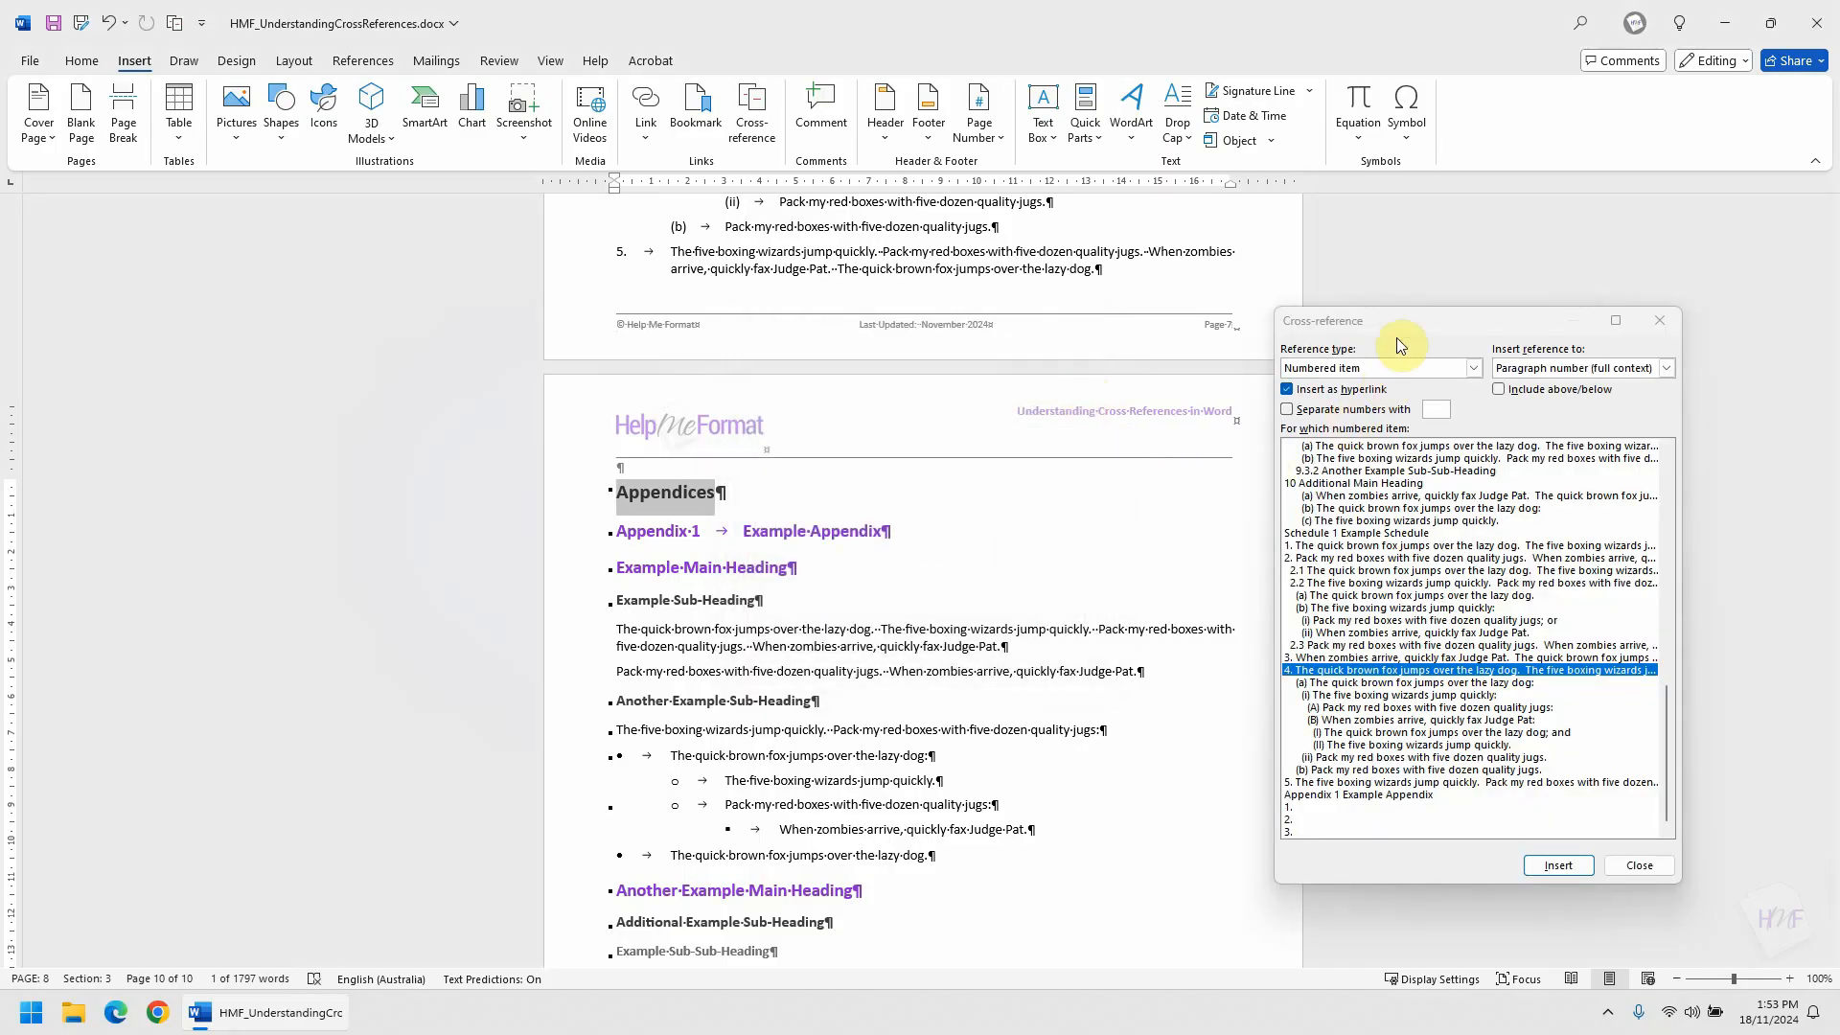
Add a new paragraph after paragraph (d) under 7 Another Example Main Heading, starting with "See the ".
click(1125, 518)
scroll(982, 537, up, 15)
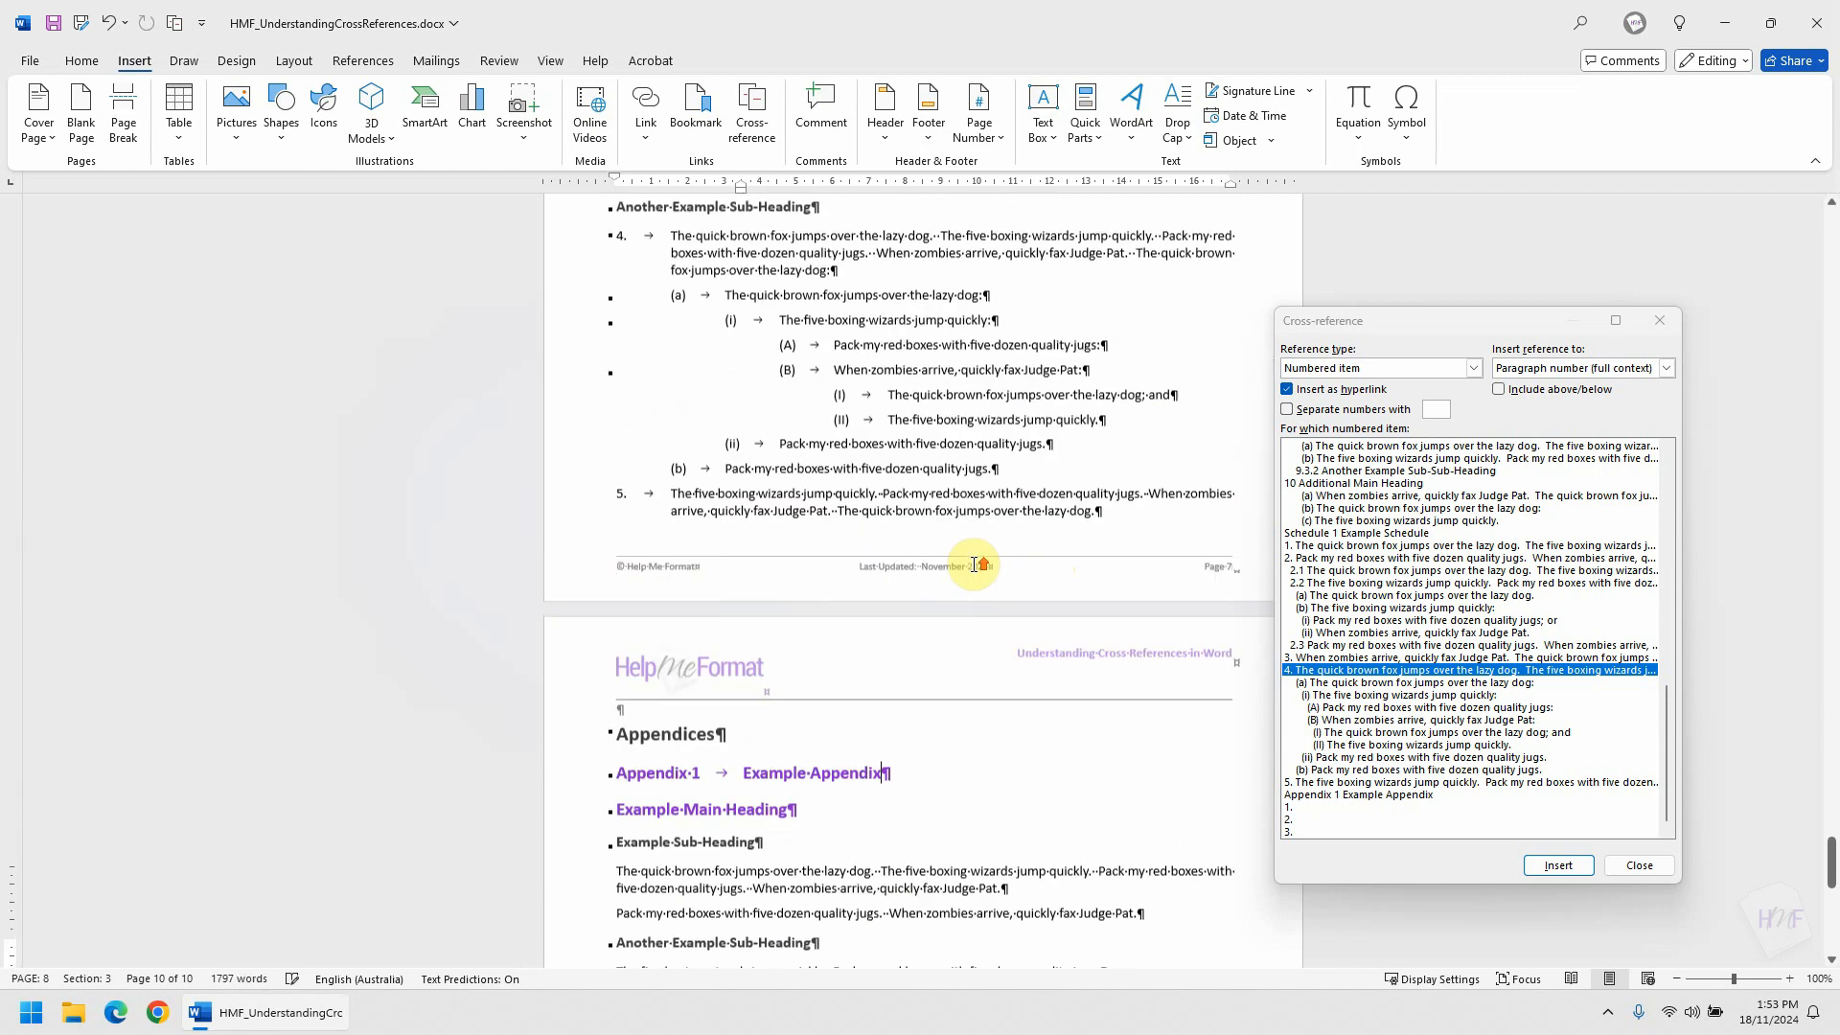
scroll(973, 564, up, 15)
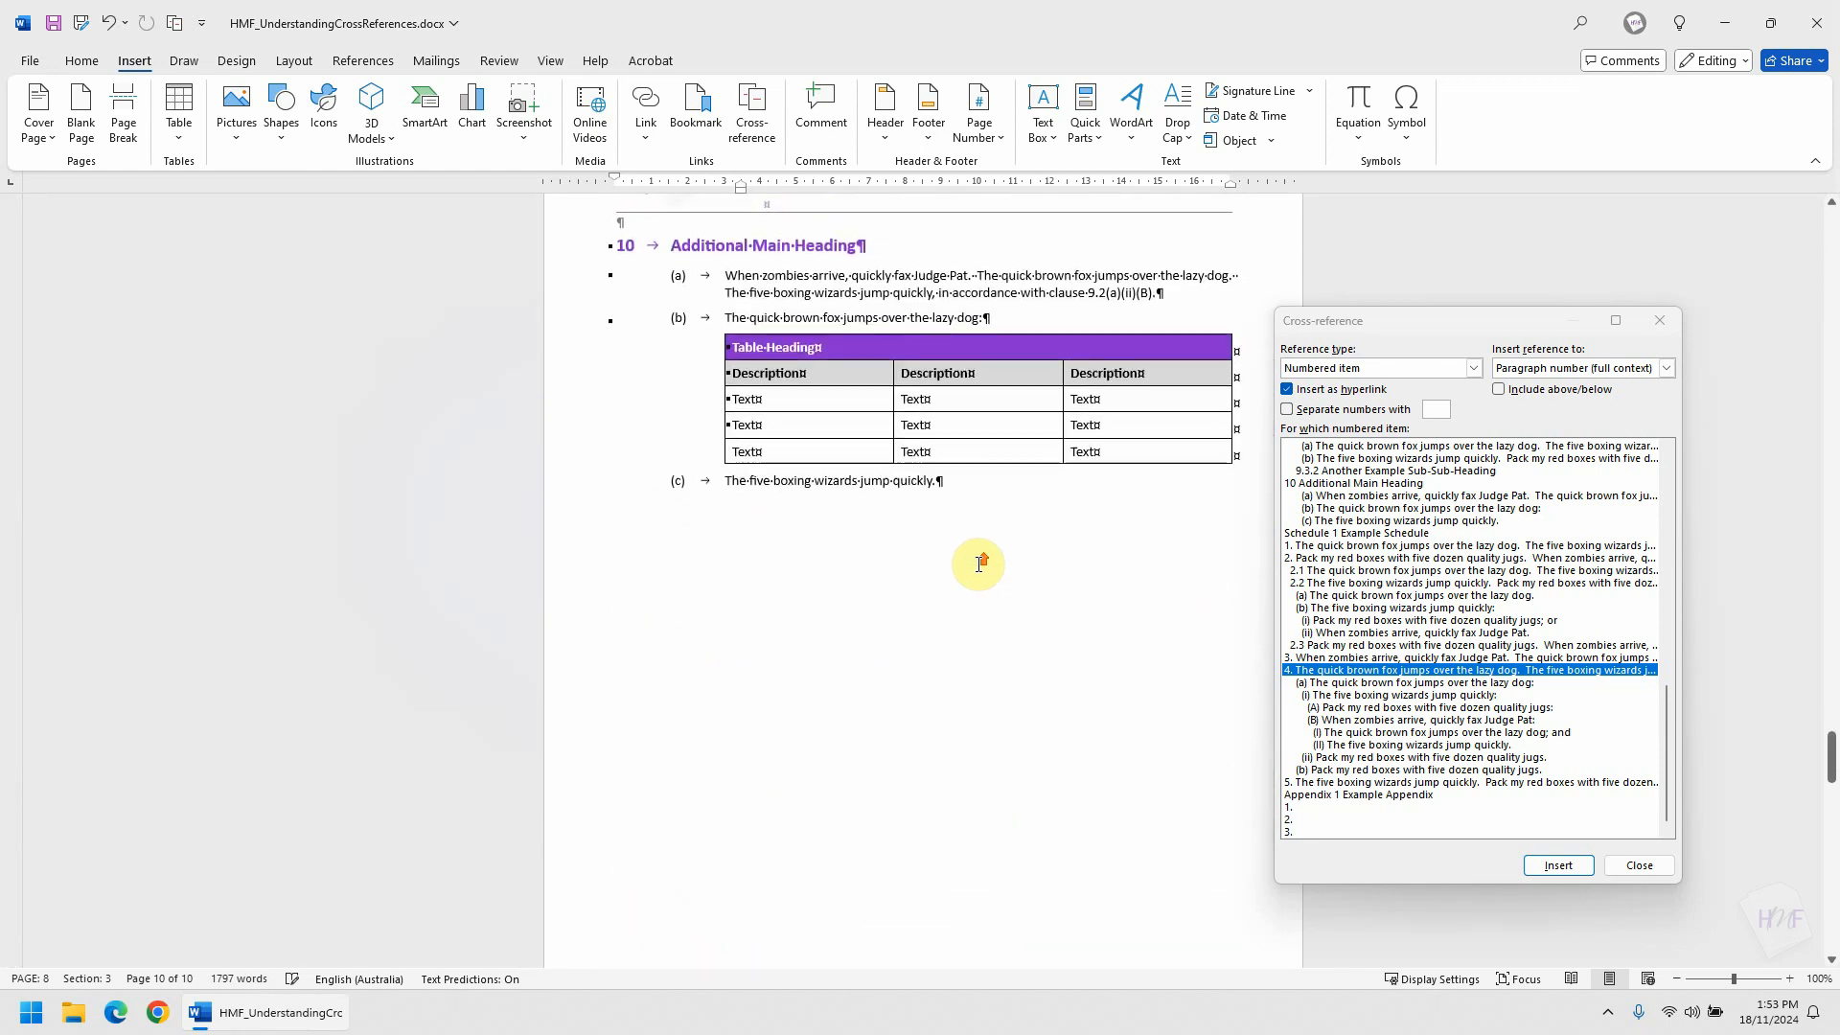
scroll(977, 564, up, 15)
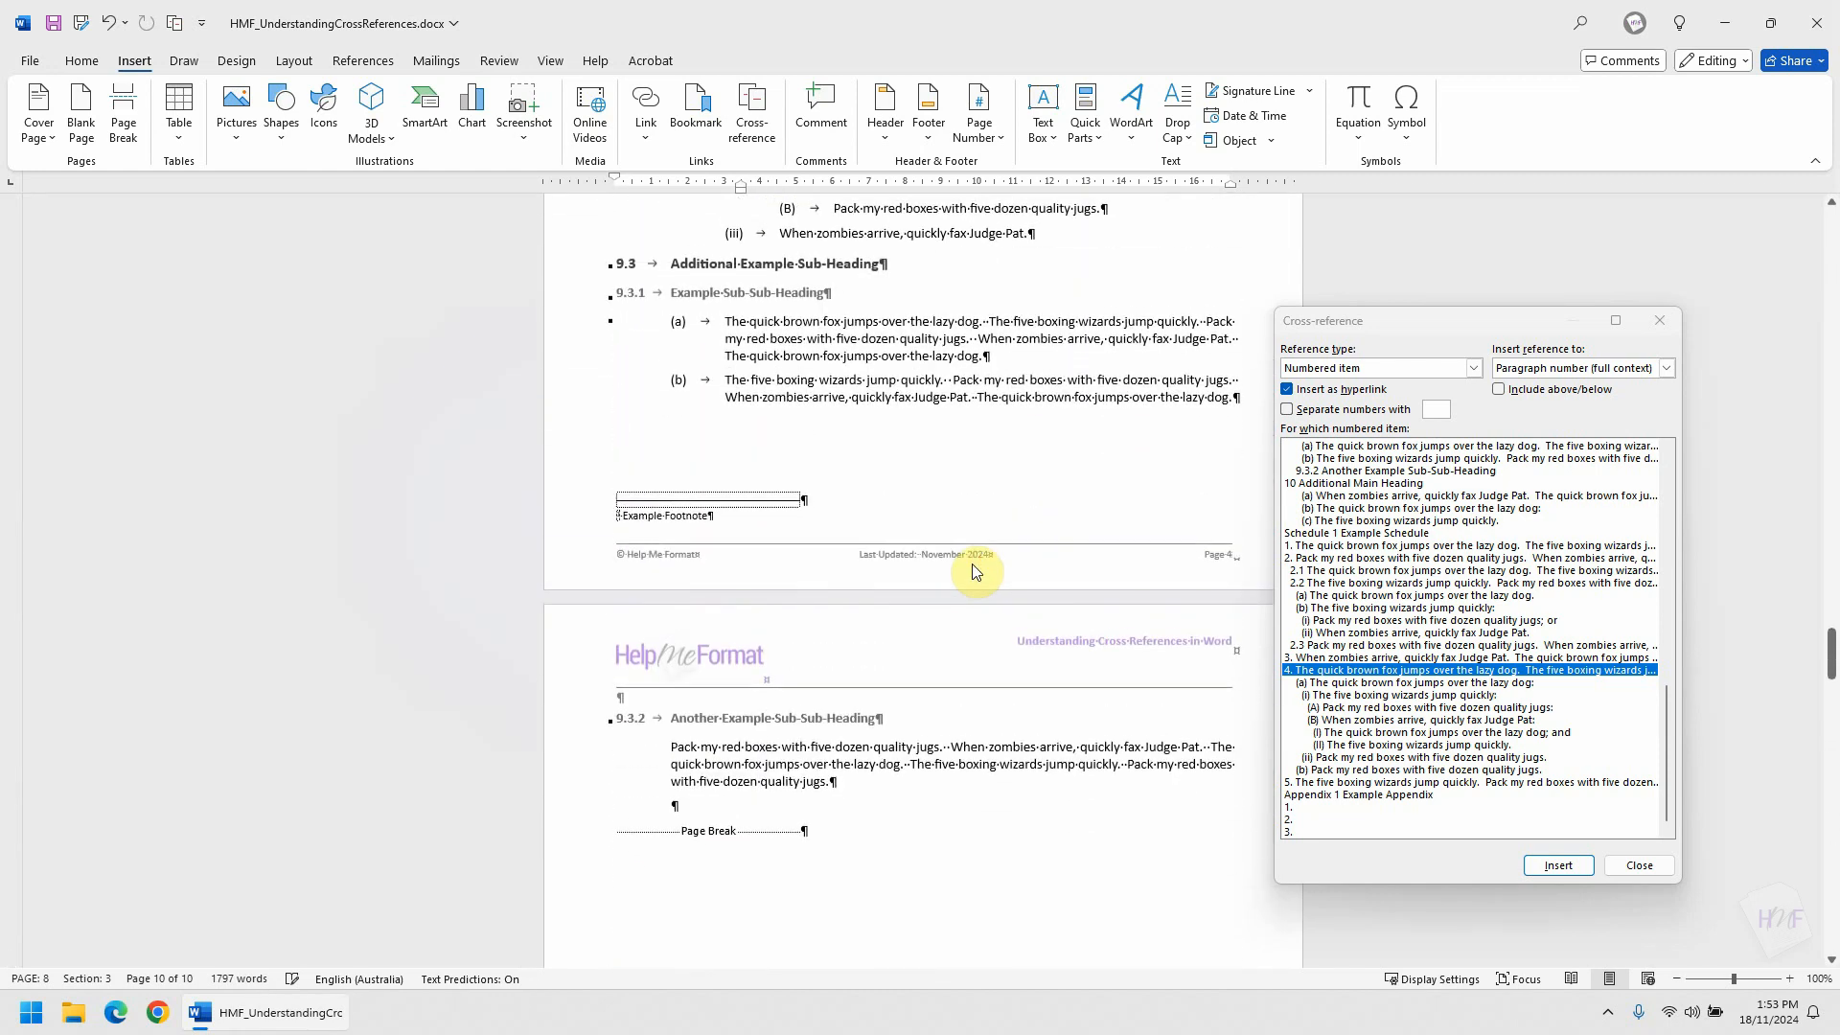
scroll(974, 564, up, 8)
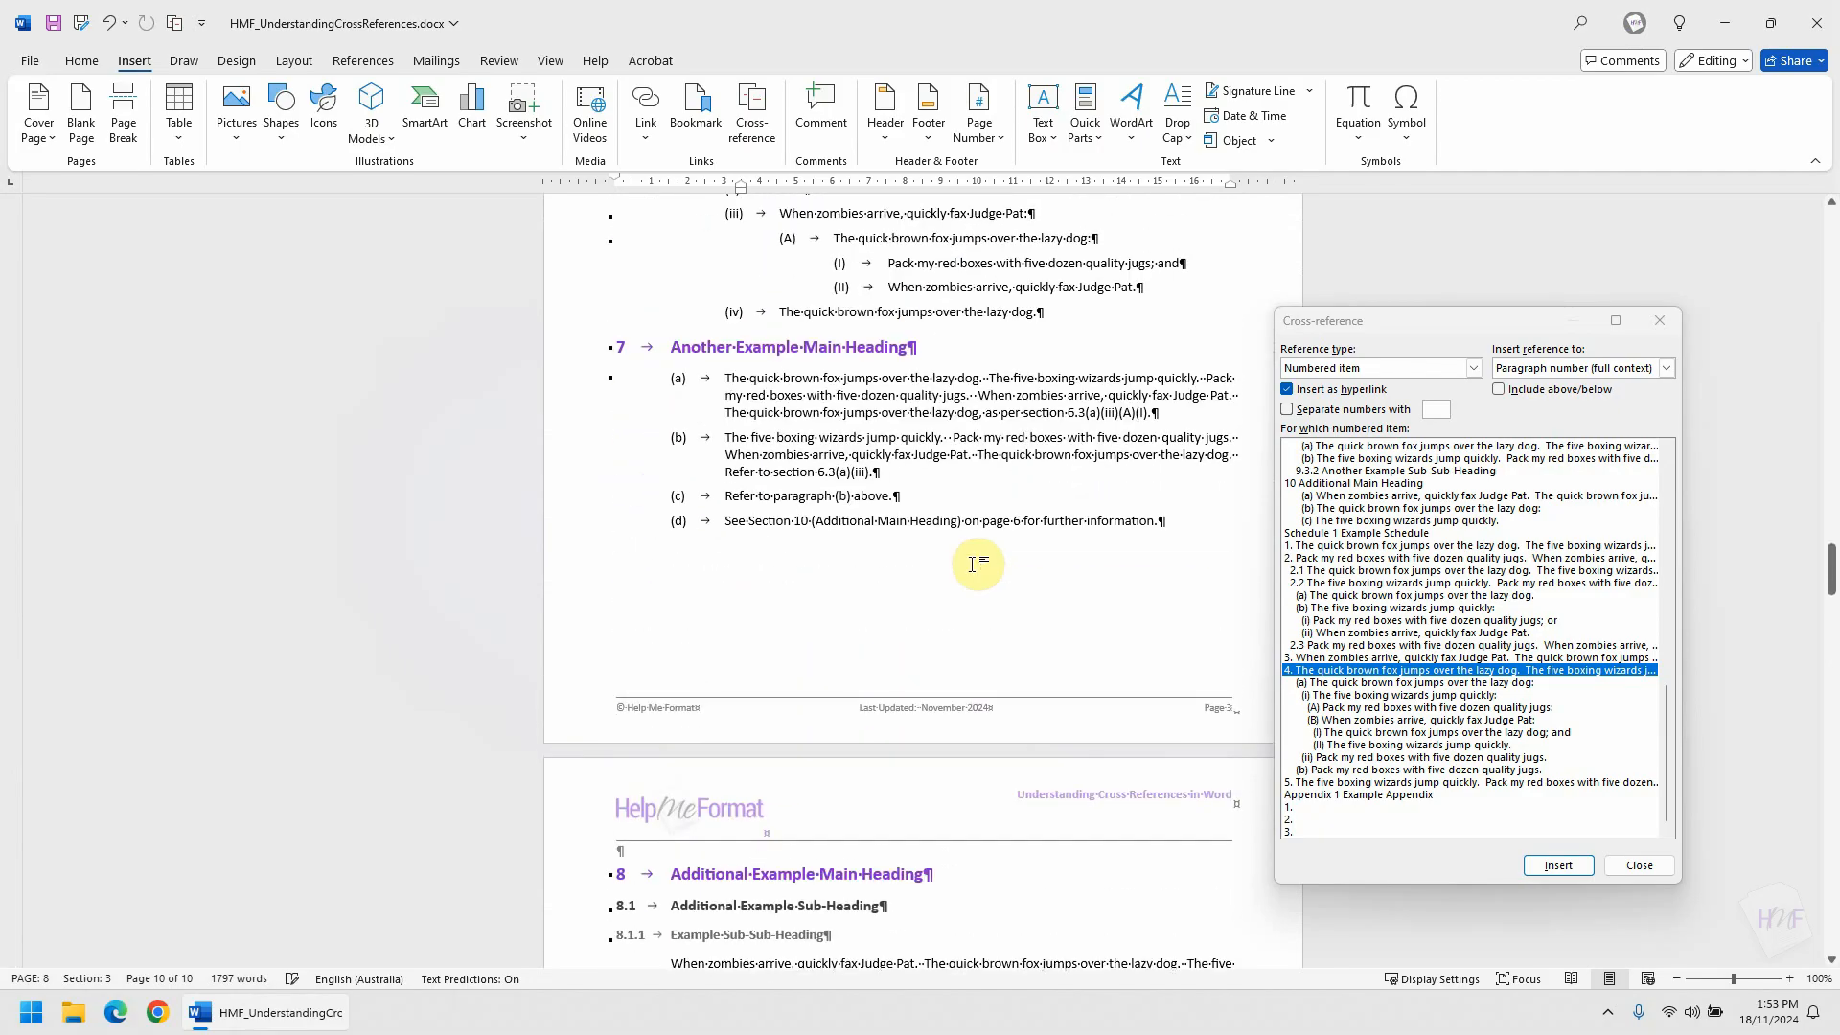
click(1168, 529)
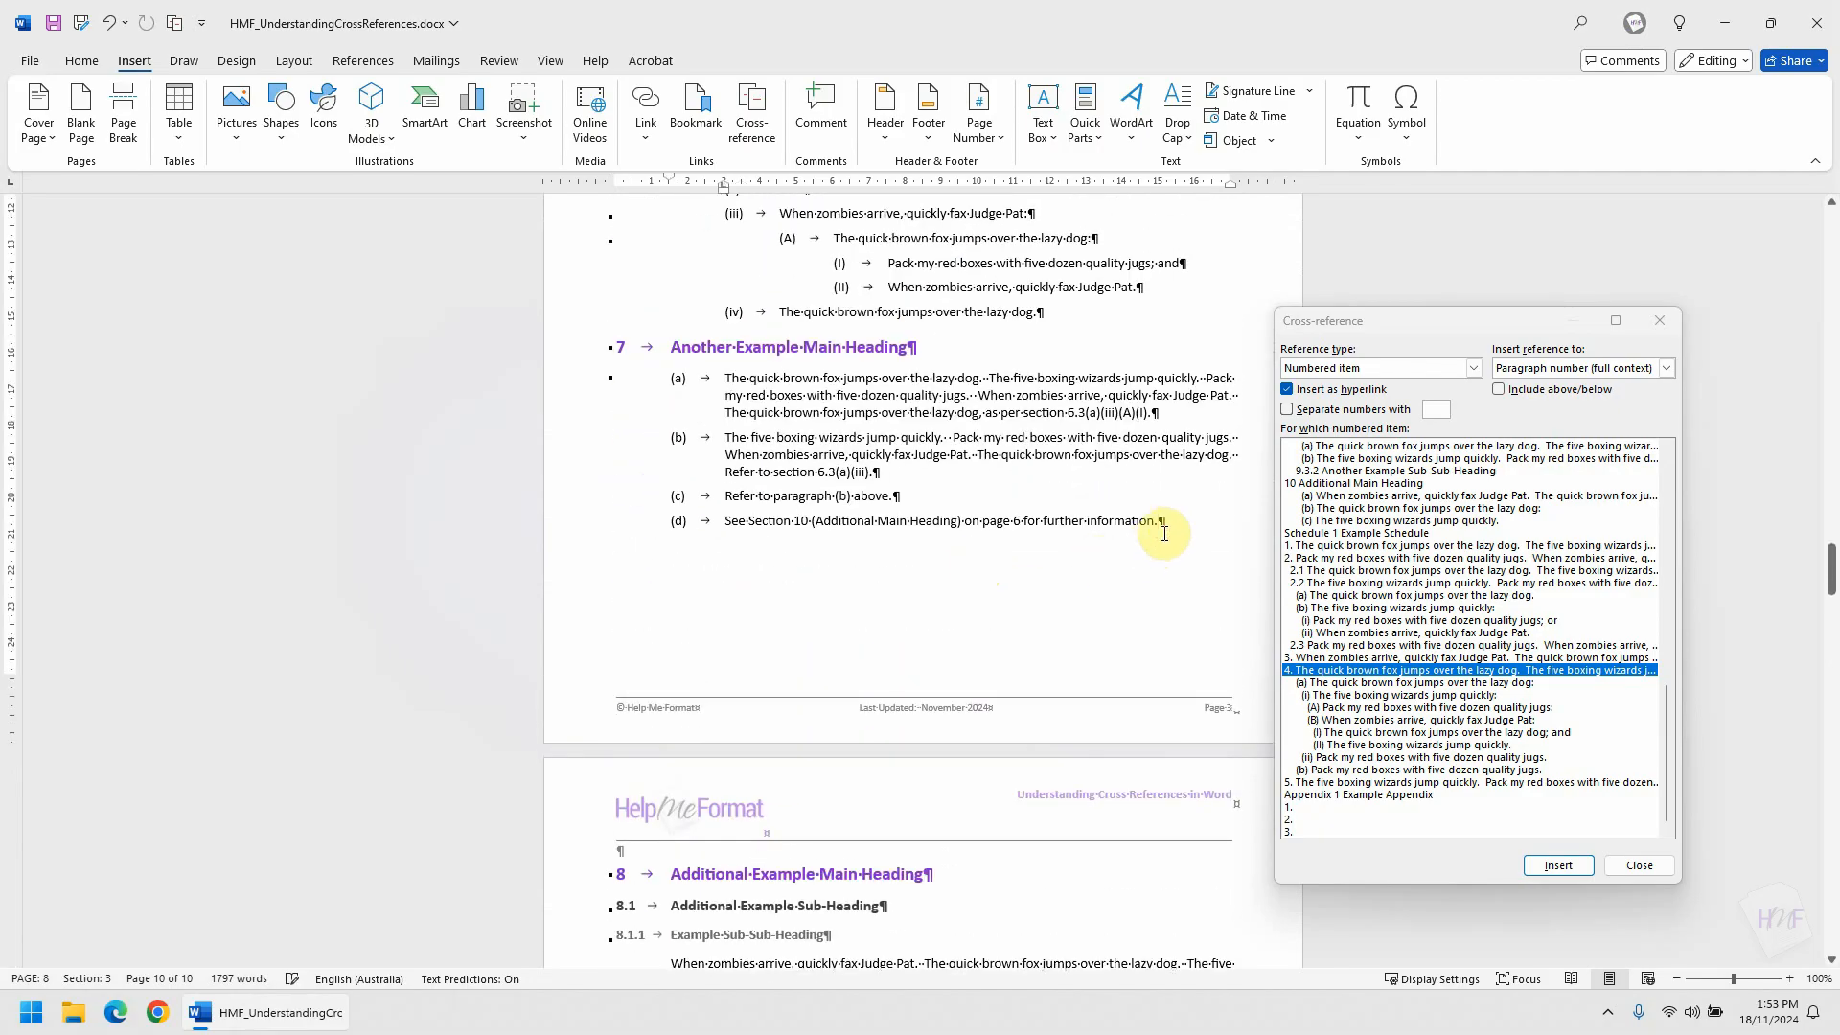
key(Return)
text(See the A)
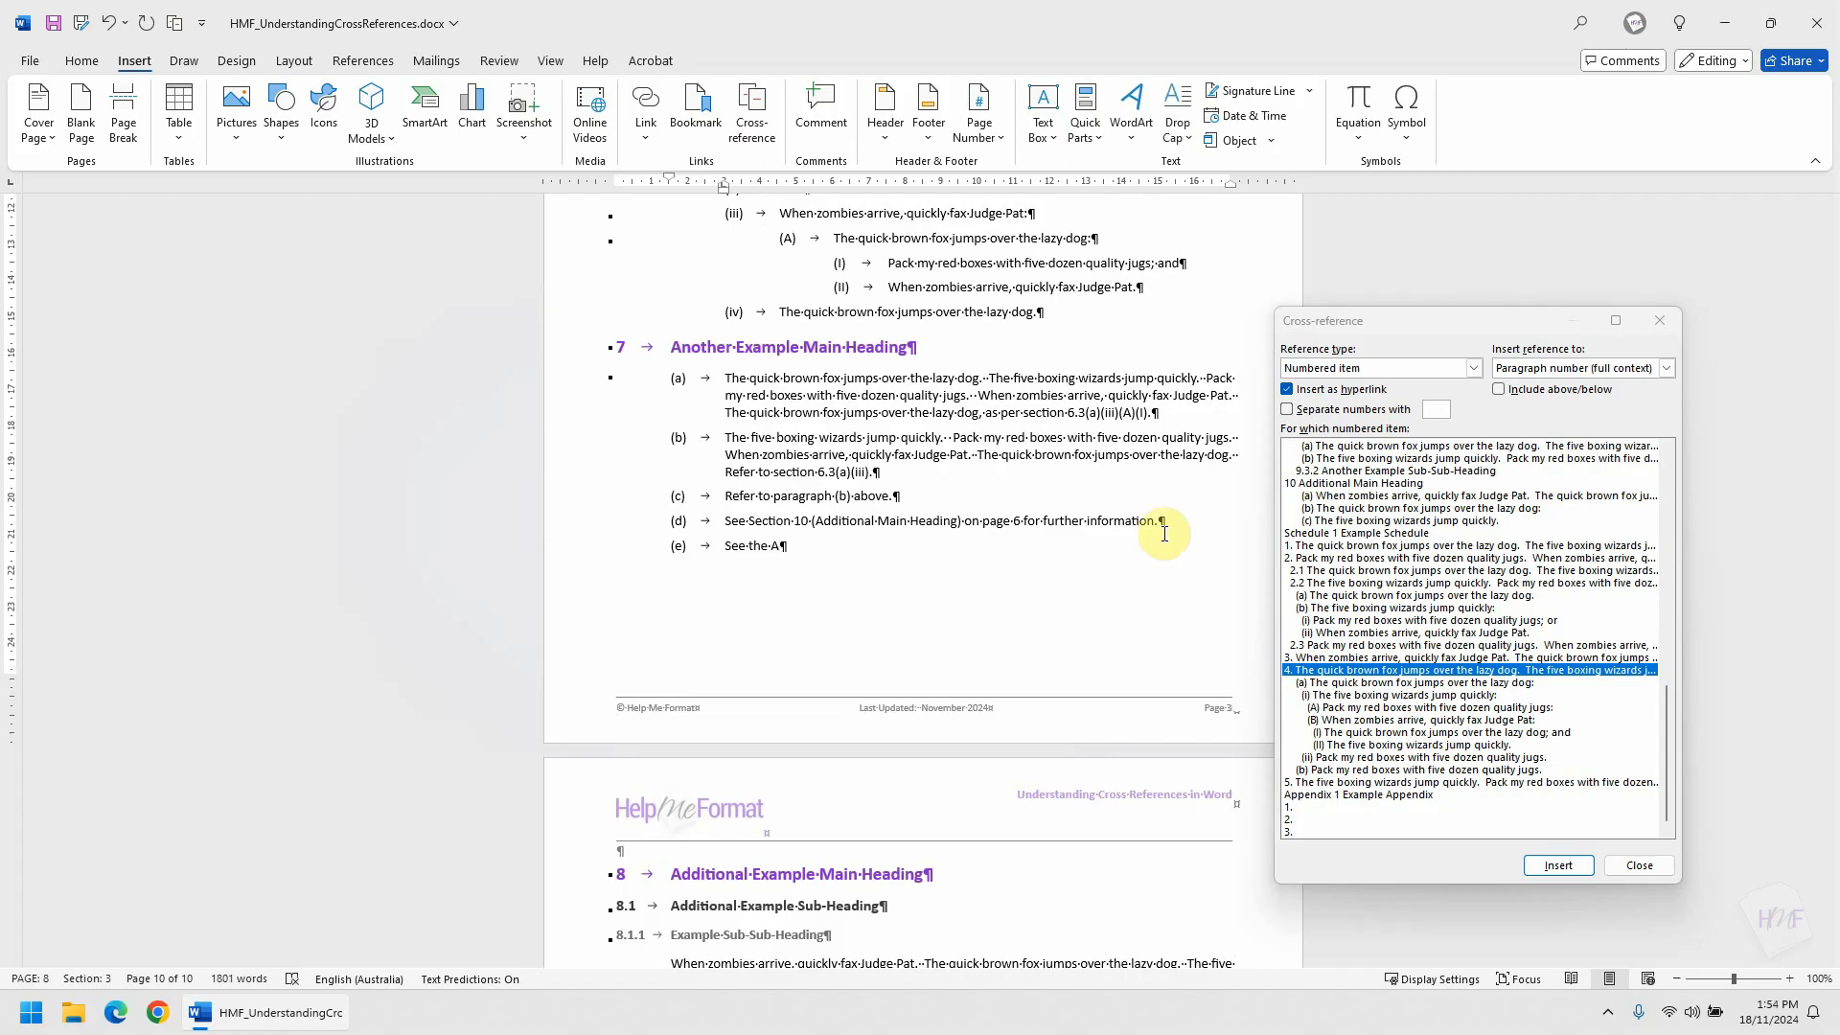
key(BackSpace)
text(Appen)
key(BackSpace)
key(BackSpace)
key(BackSpace)
key(BackSpace)
key(BackSpace)
Insert a cross-reference to the Appendices bookmark as Bookmark text in paragraph (e) and end the sentence with a full stop.
click(1406, 365)
click(1393, 365)
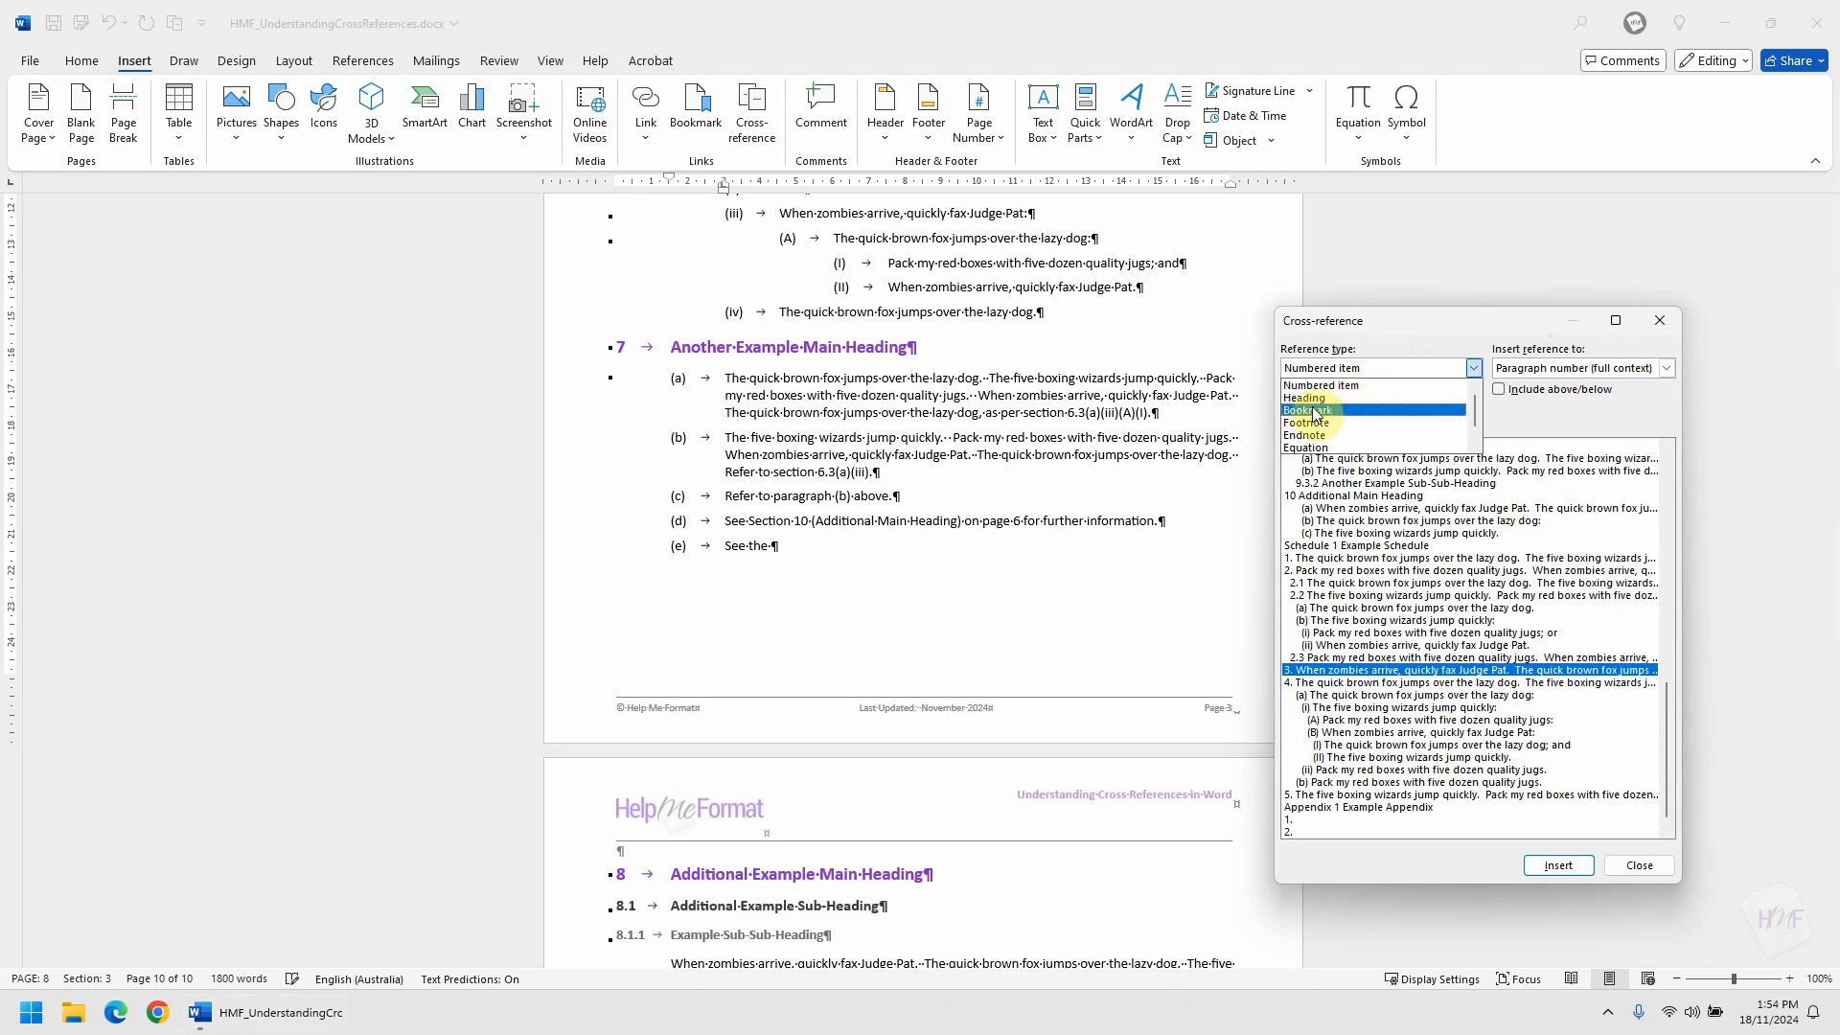
click(1314, 412)
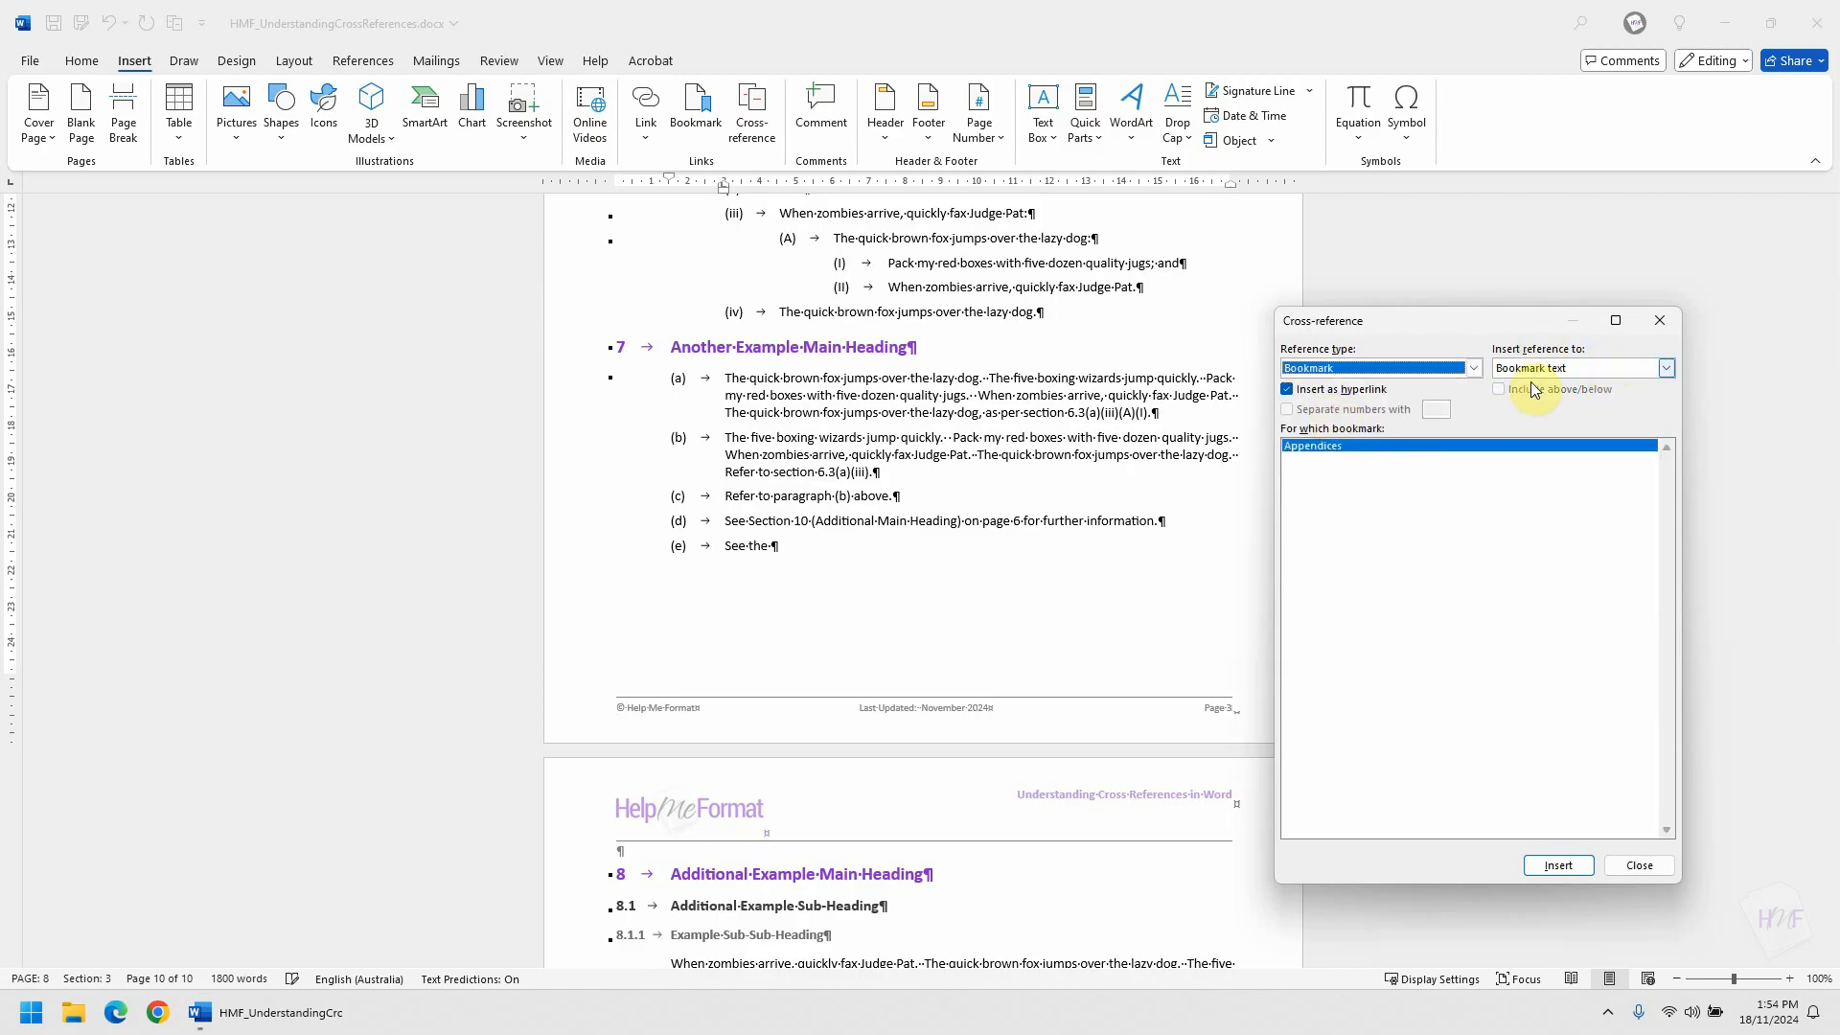
click(1335, 450)
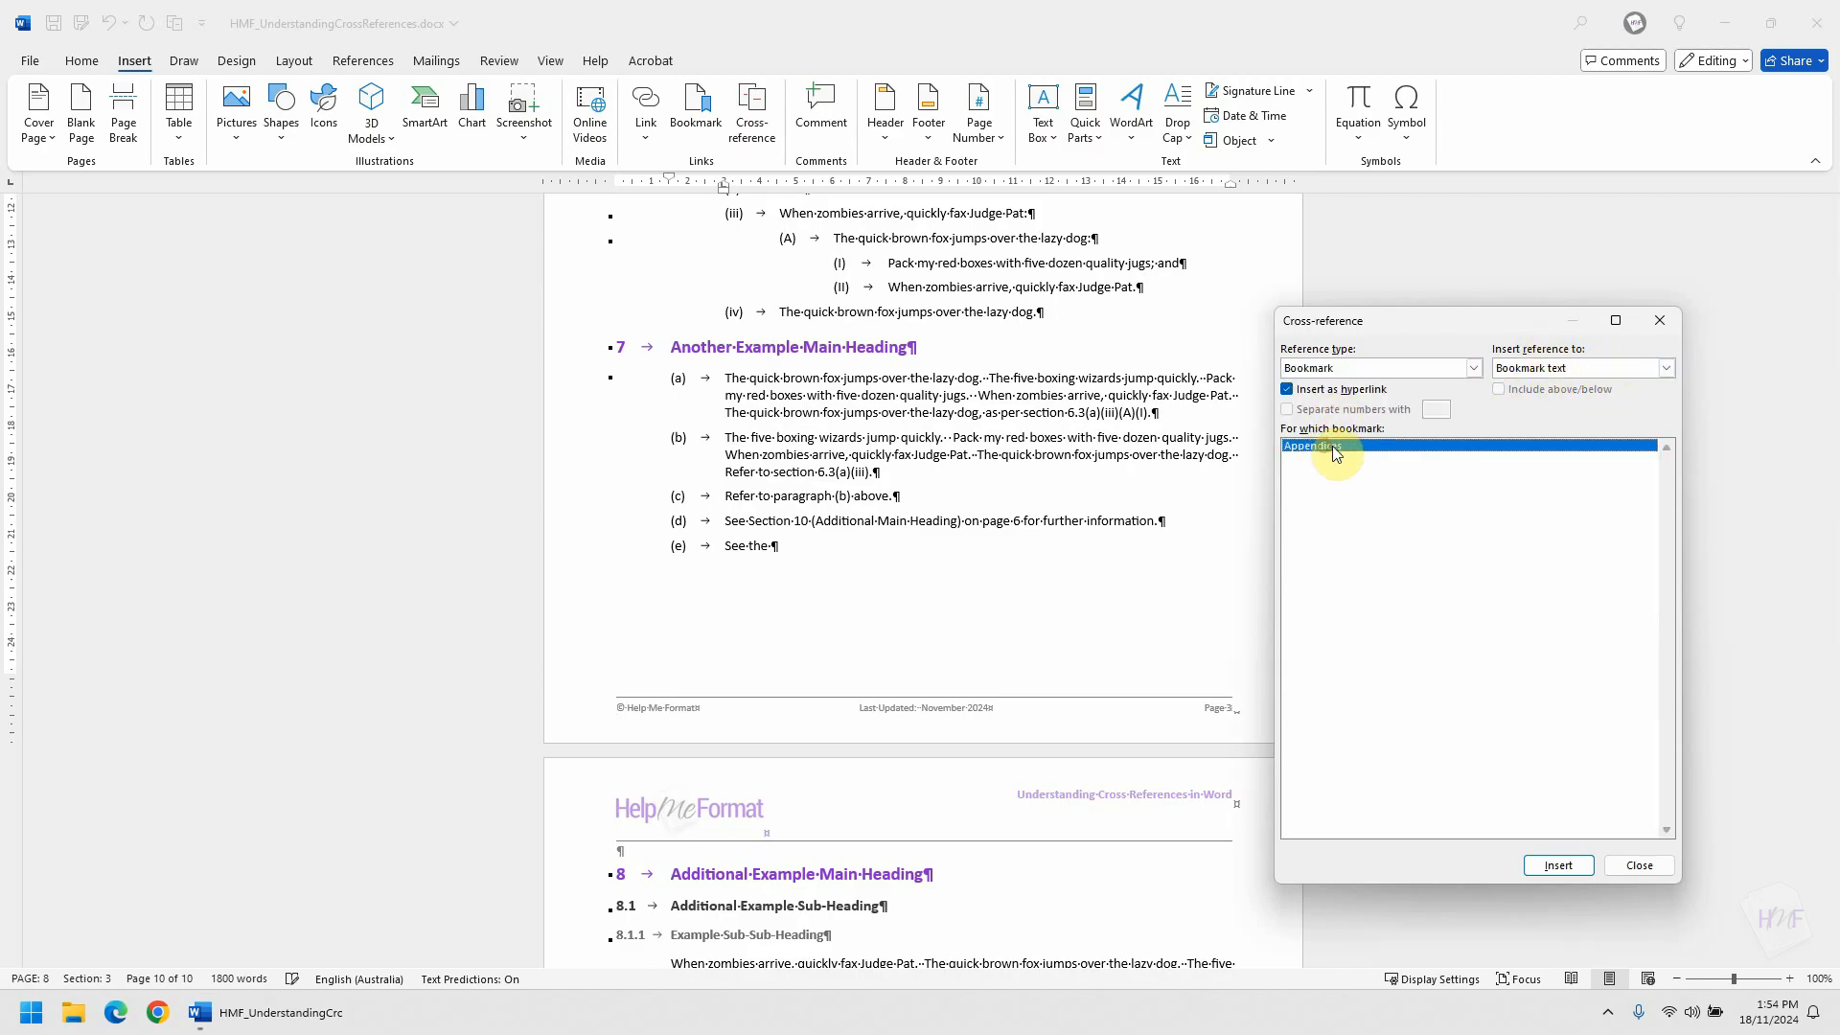
click(1571, 865)
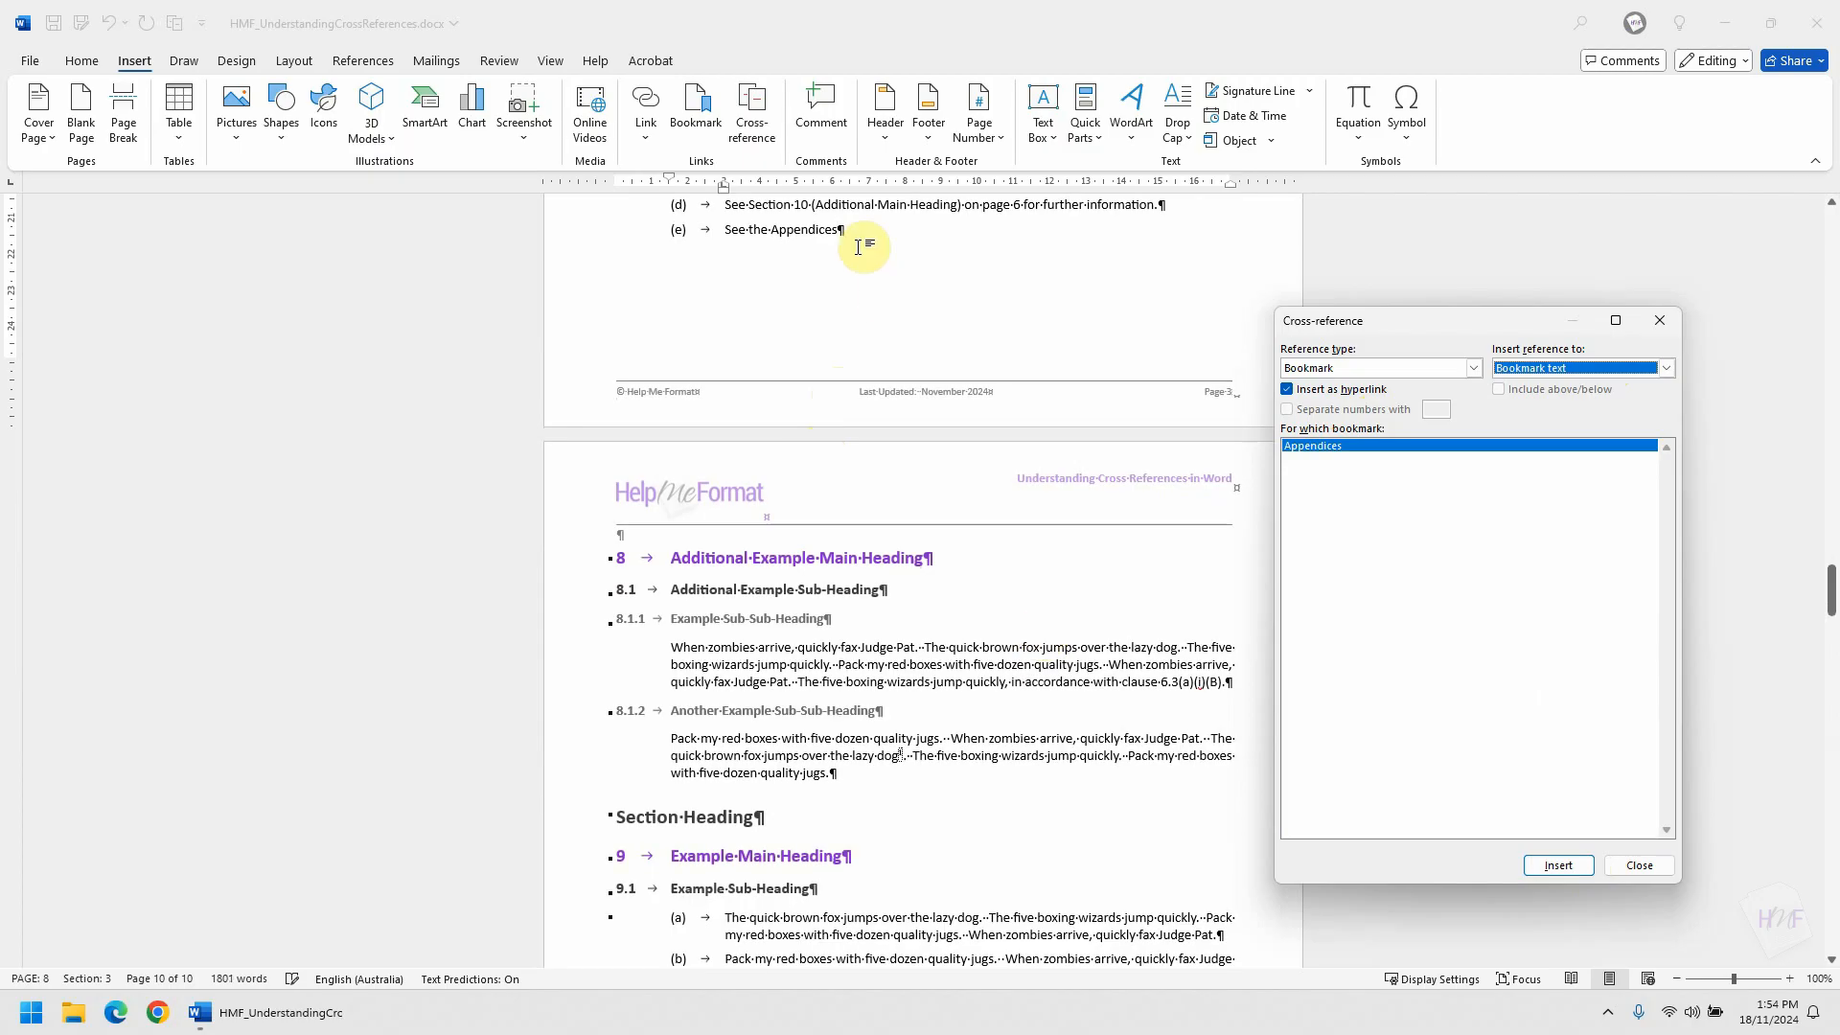
click(820, 224)
click(817, 228)
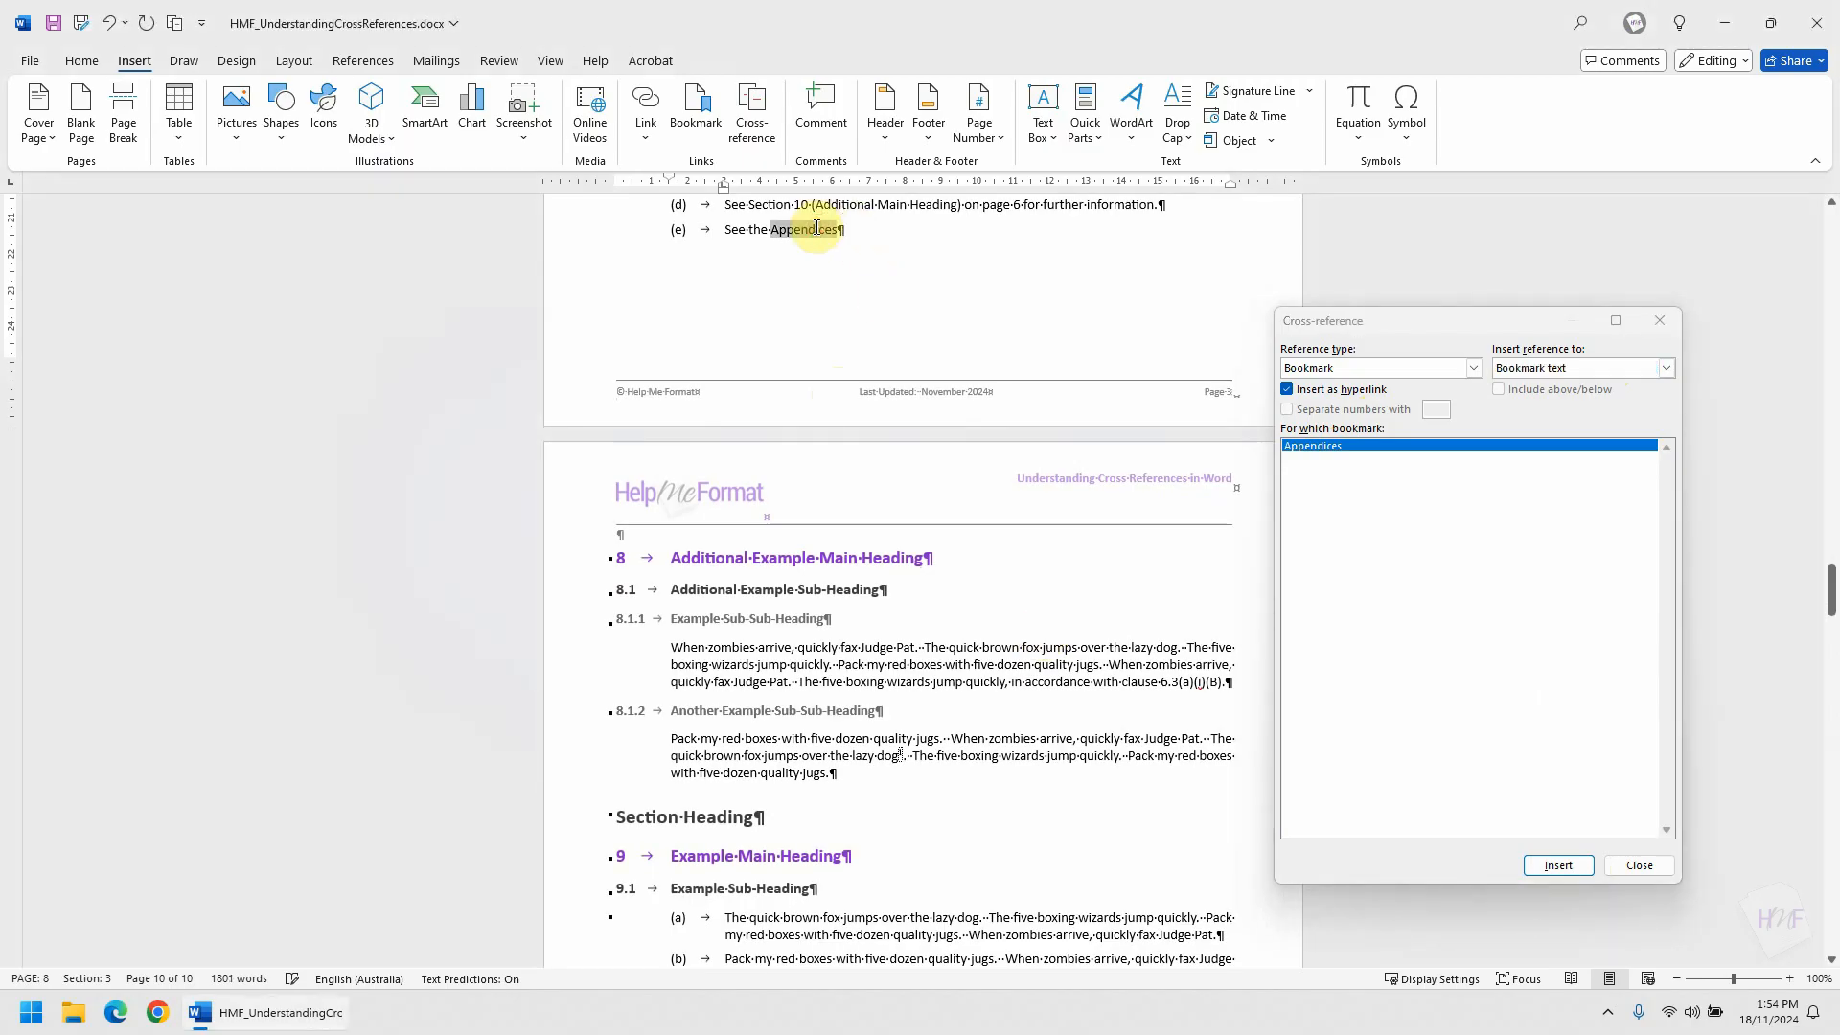
click(856, 231)
text(.)
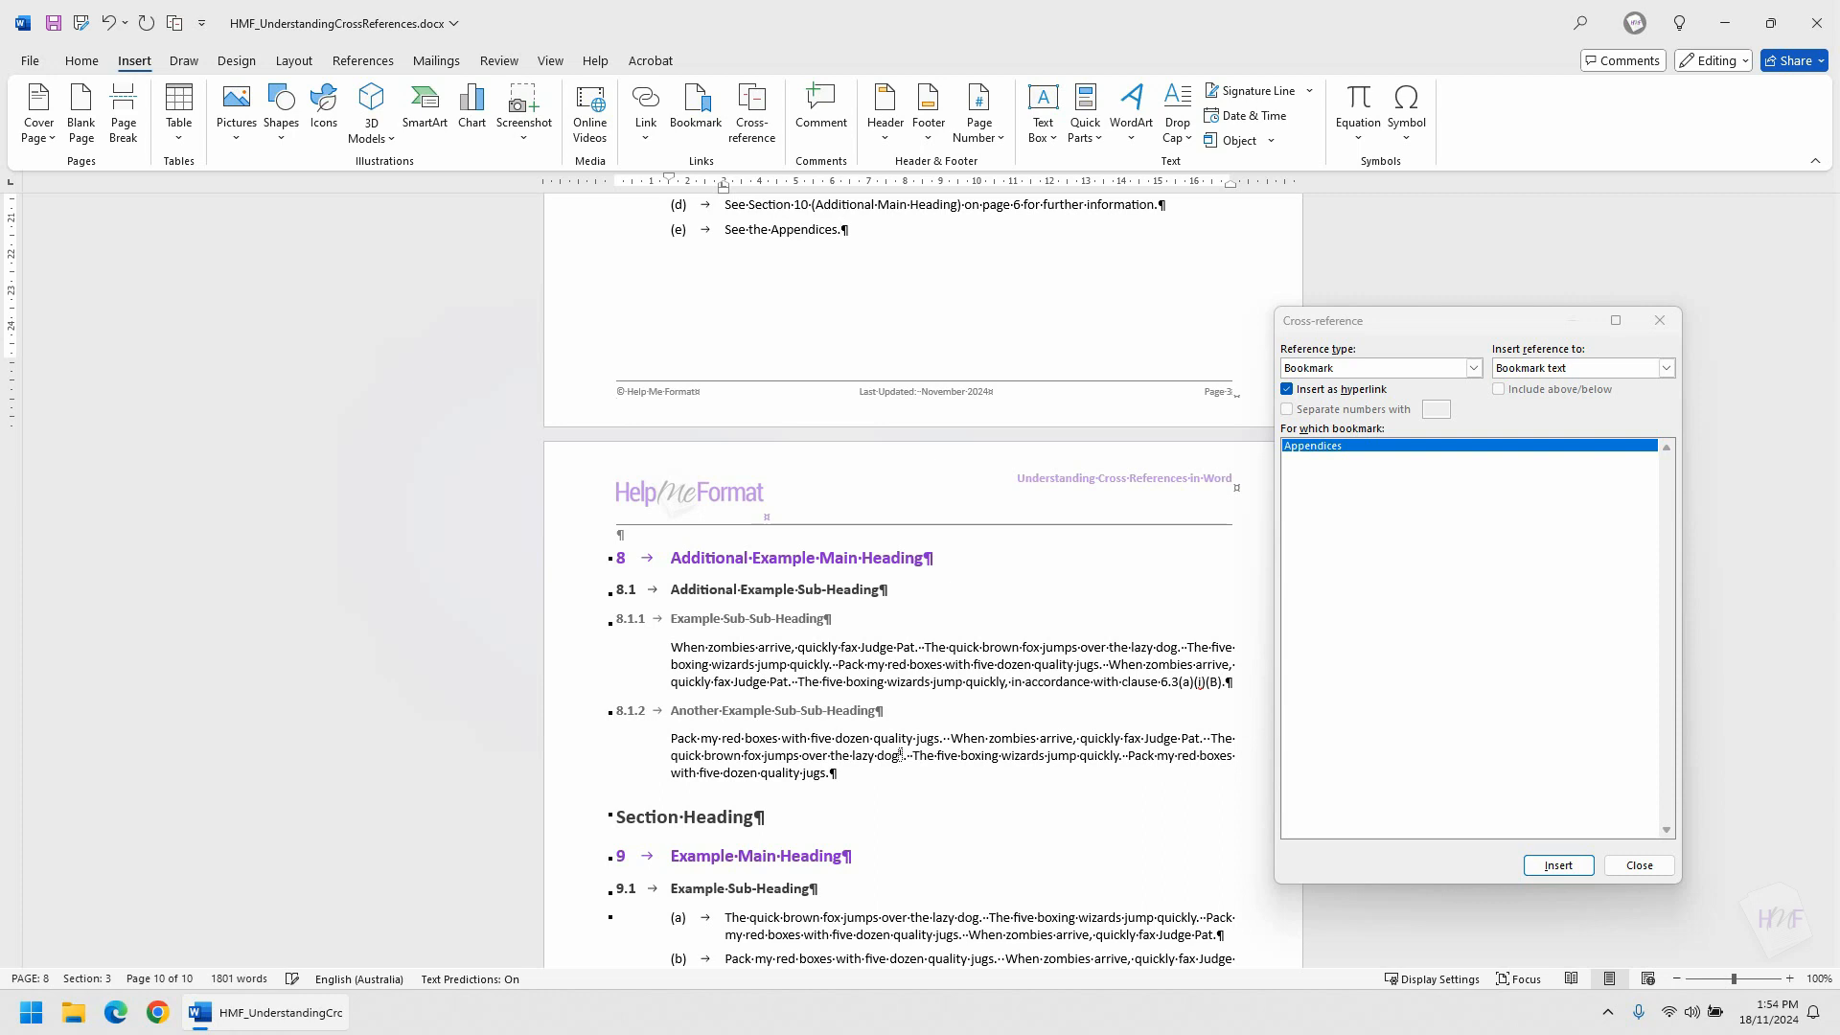
Set the cross-reference type to Numbered item with Paragraph number (full context) and close the Cross-reference dialog.
click(1394, 370)
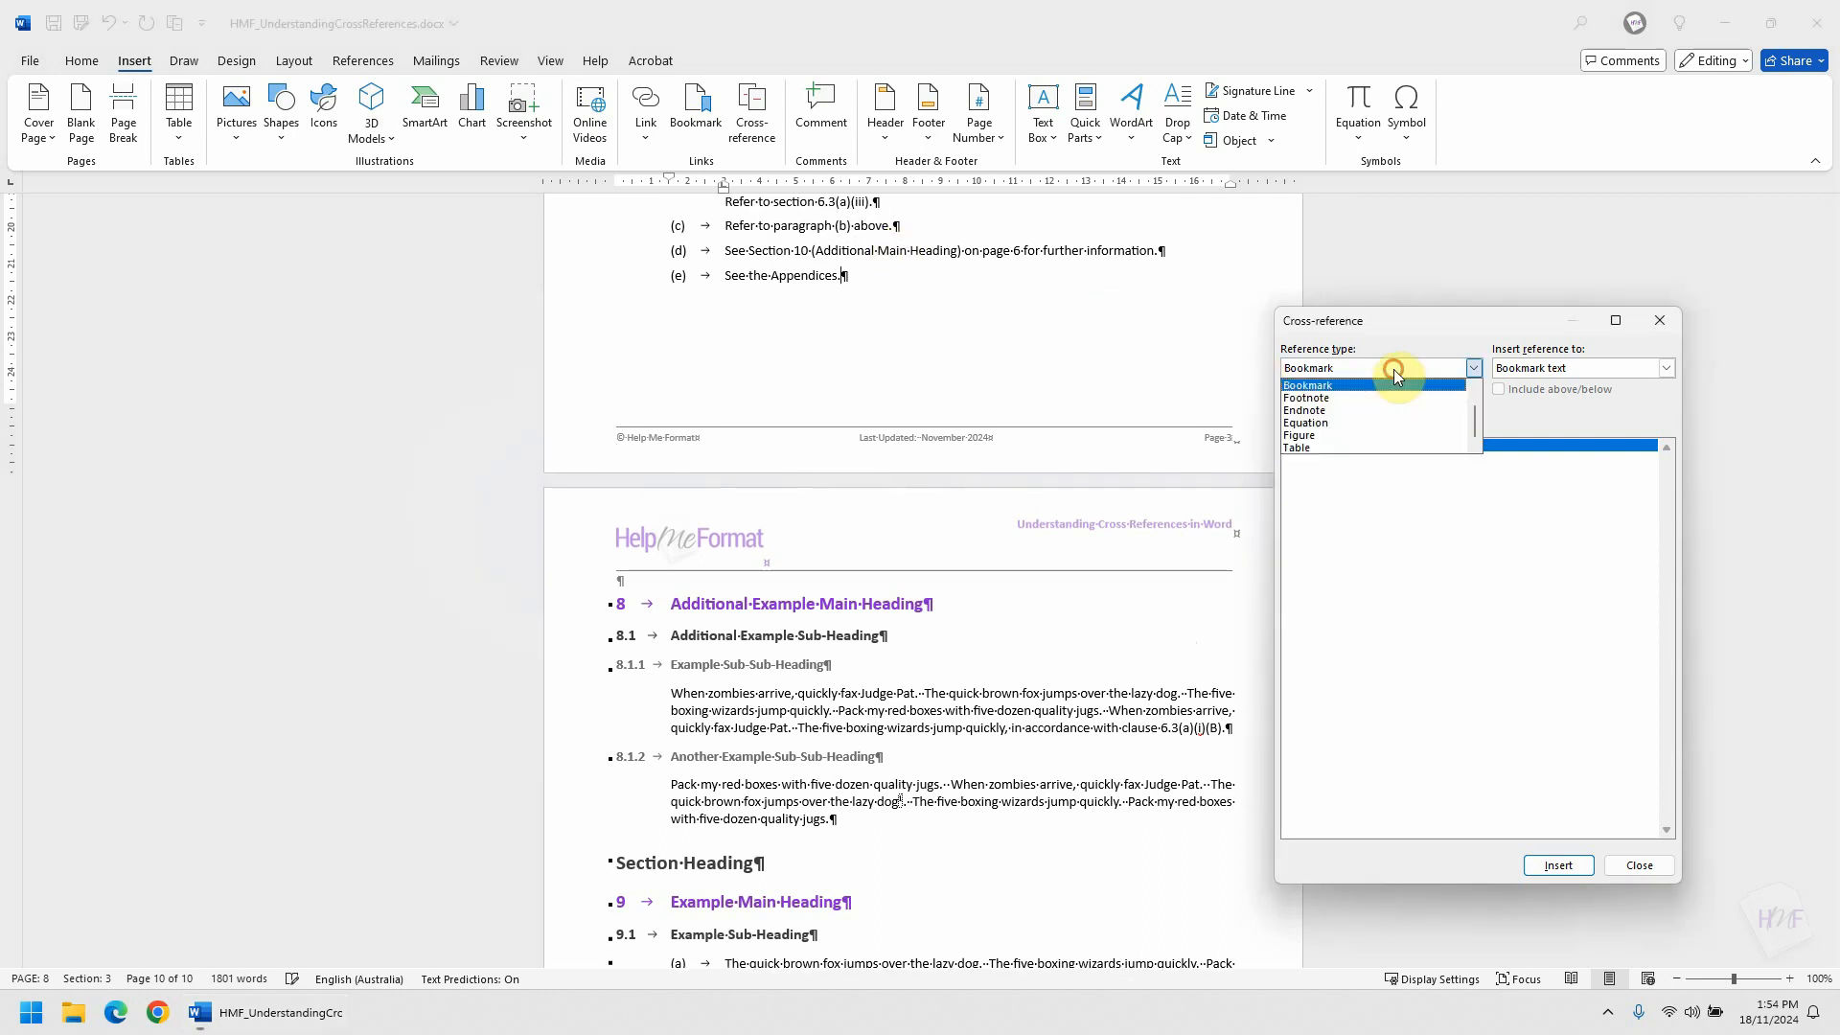
scroll(1354, 389, up, 2)
click(1361, 386)
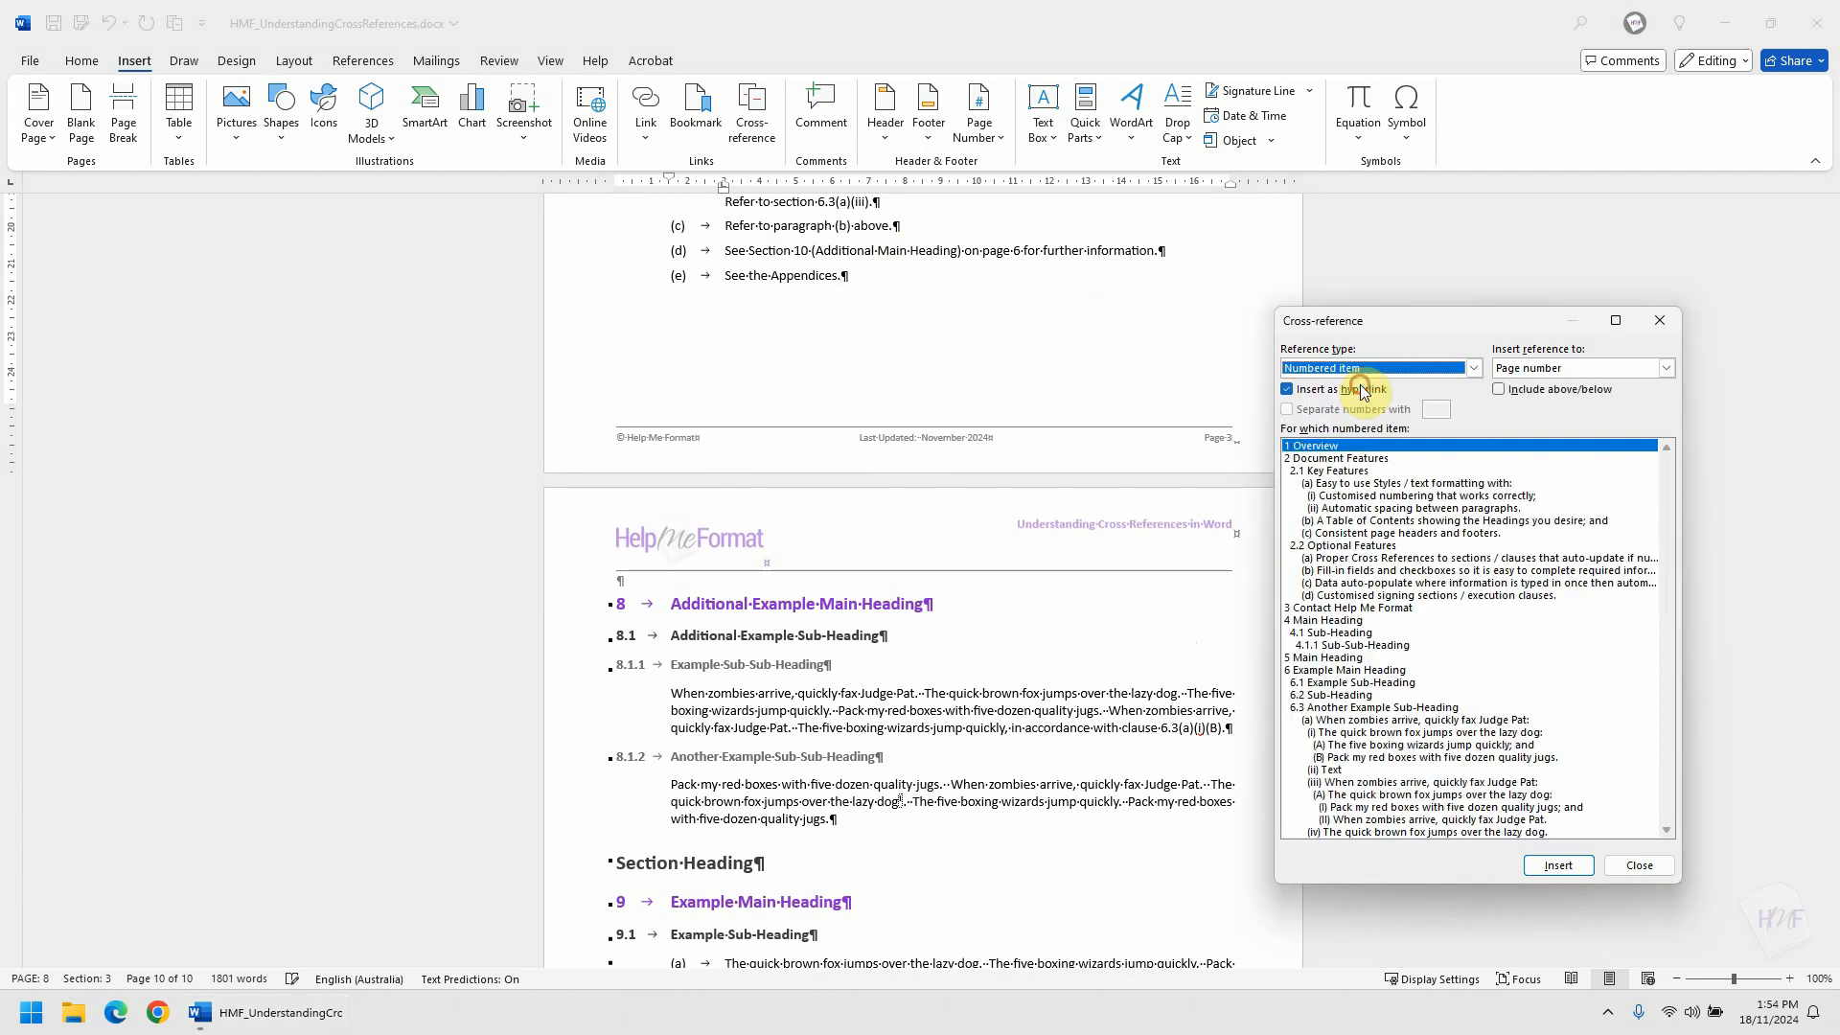
click(1540, 370)
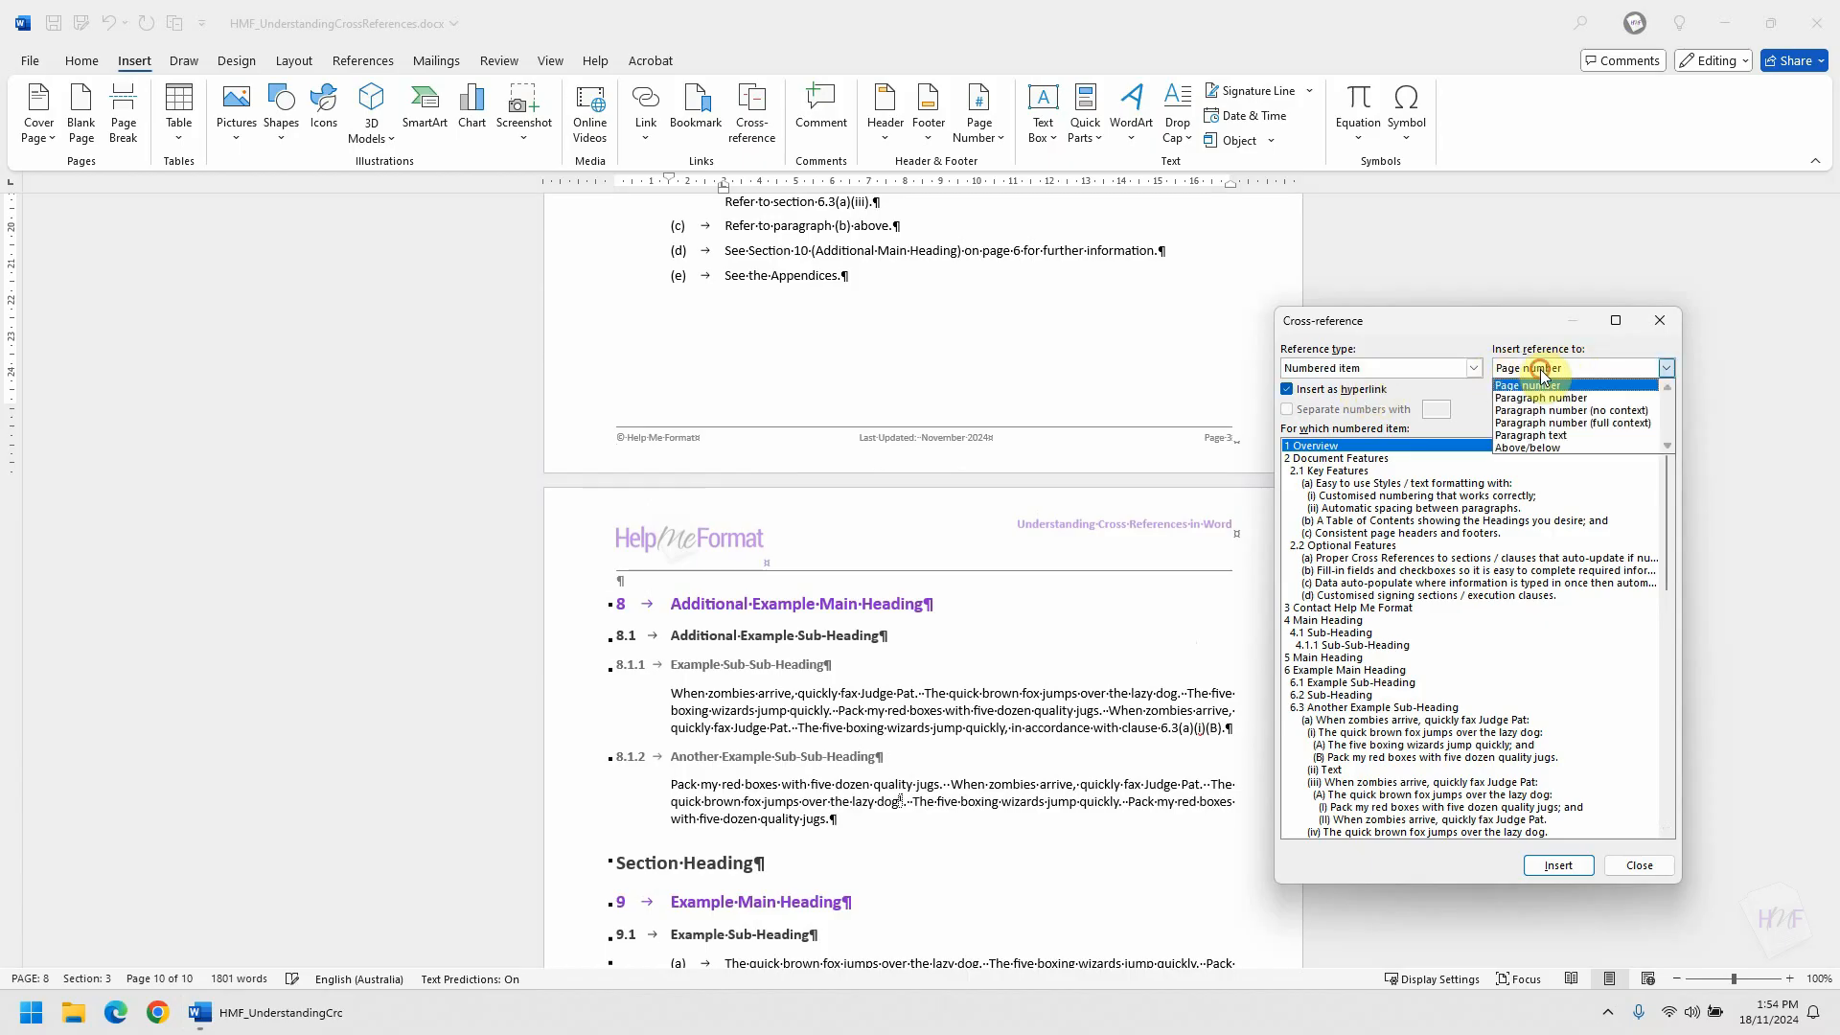
click(1613, 423)
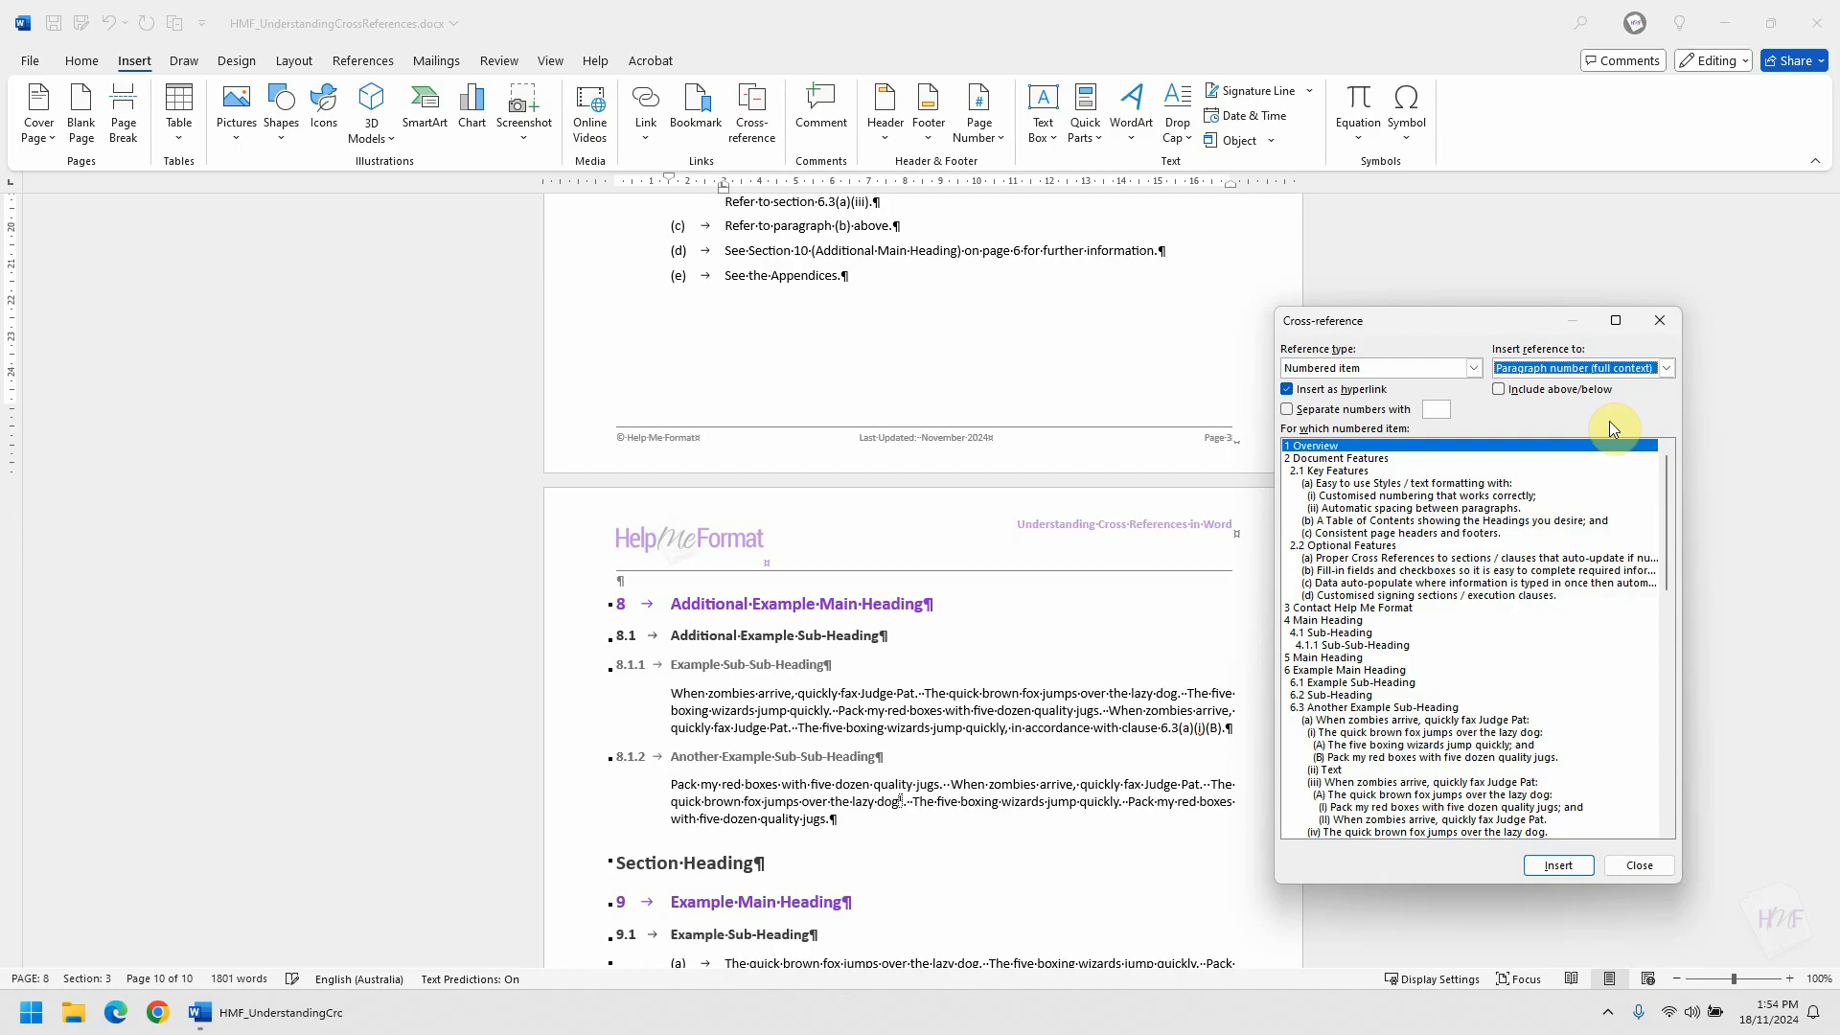
click(1675, 319)
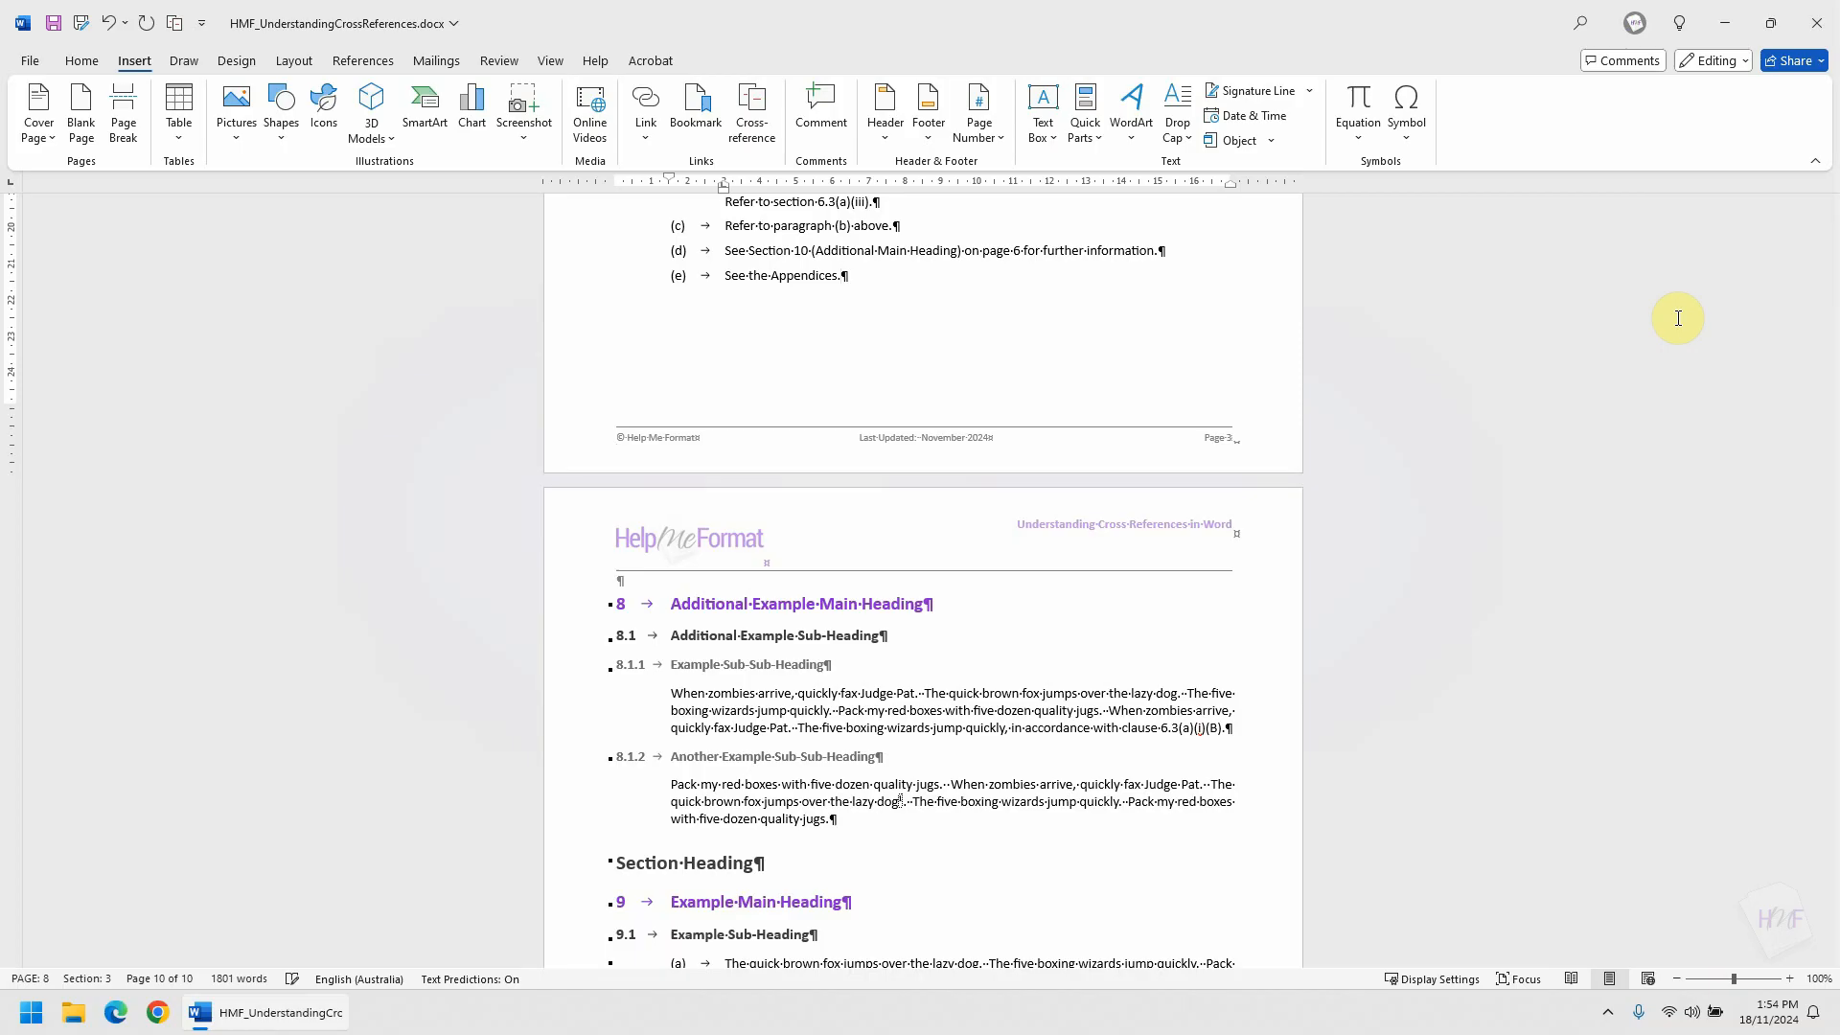
Follow the section 6.3(a)(iii) link in paragraph (b) and the Appendices link in paragraph (e), and go back to paragraph (e).
scroll(1590, 374, up, 5)
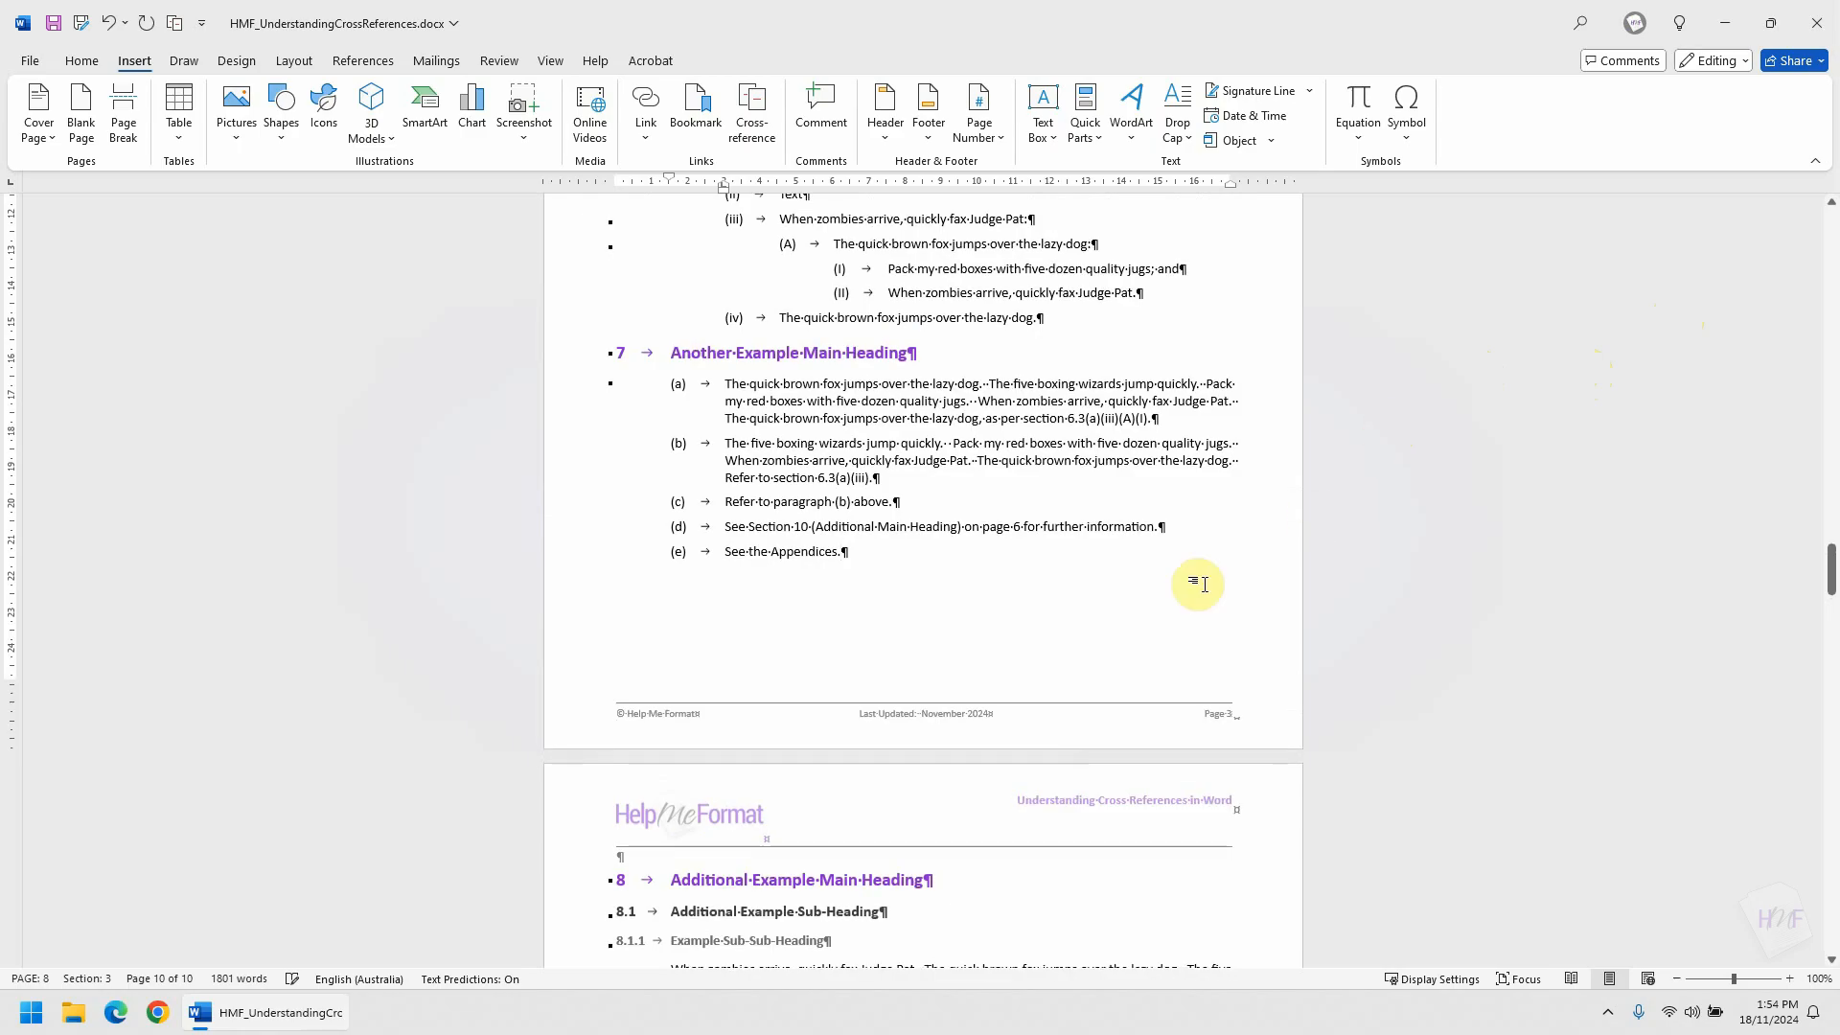
click(841, 478)
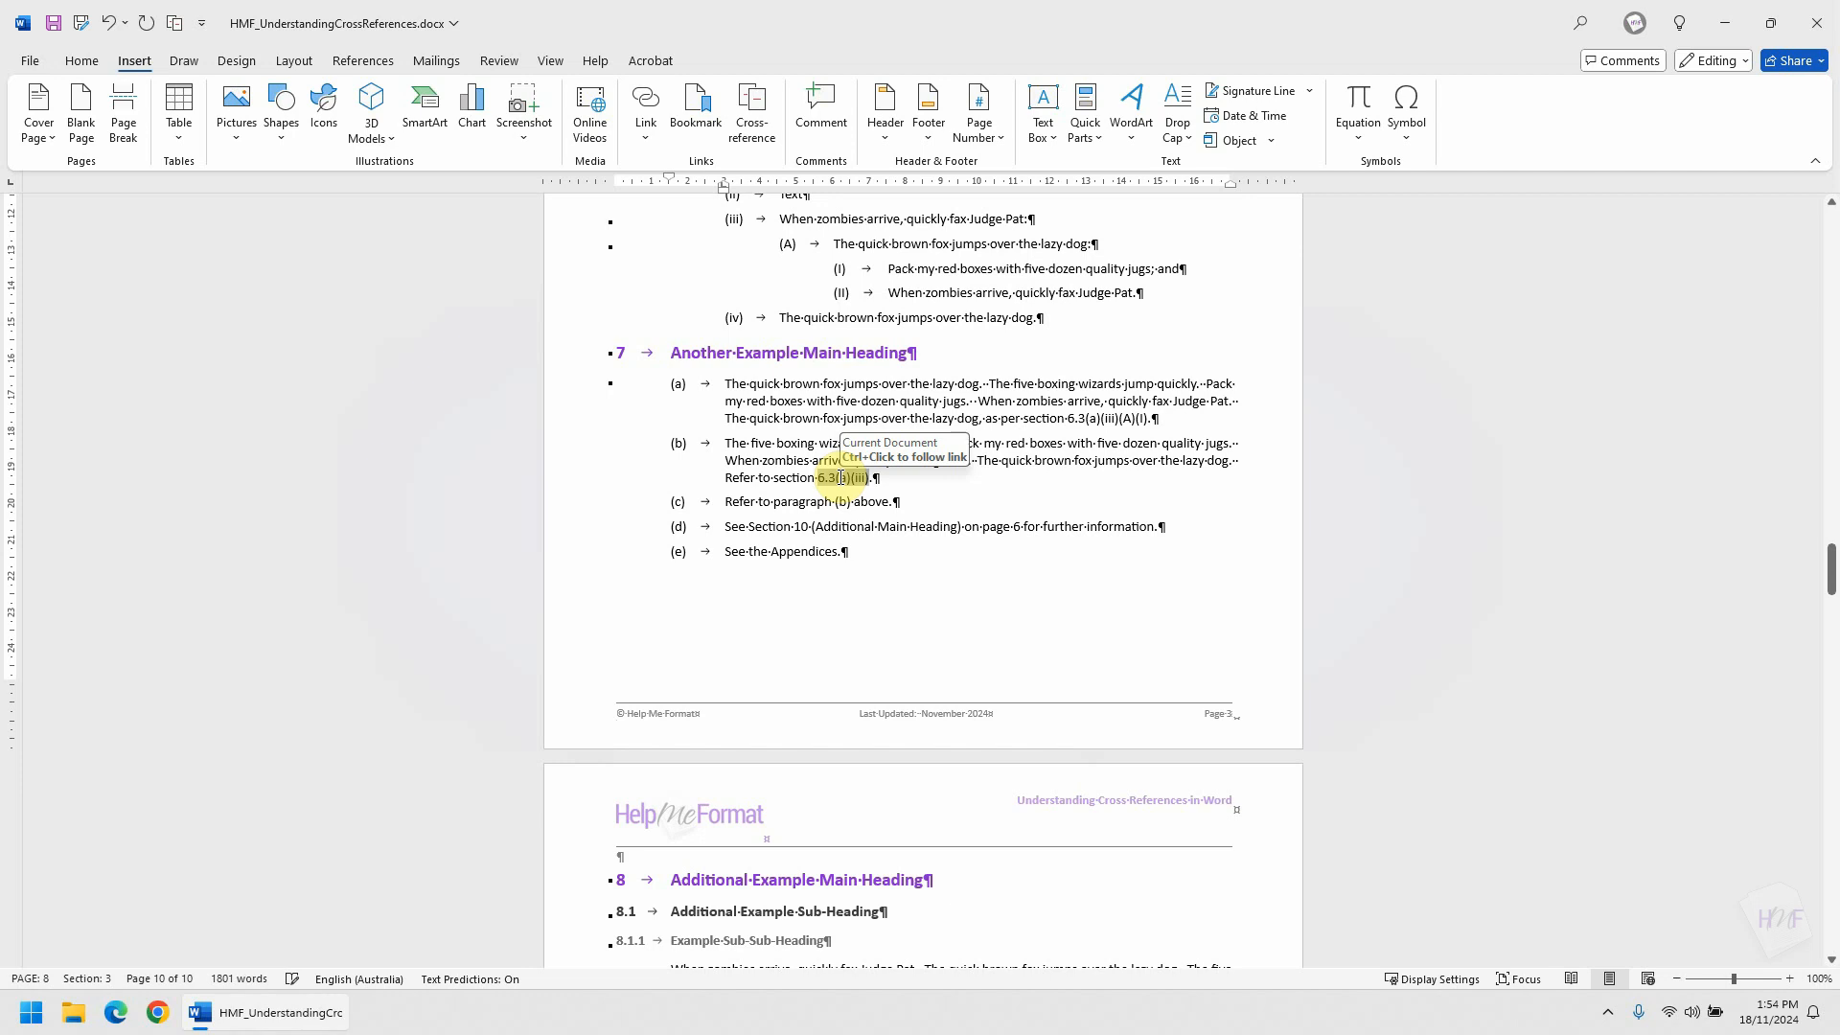
ctrl+click(841, 481)
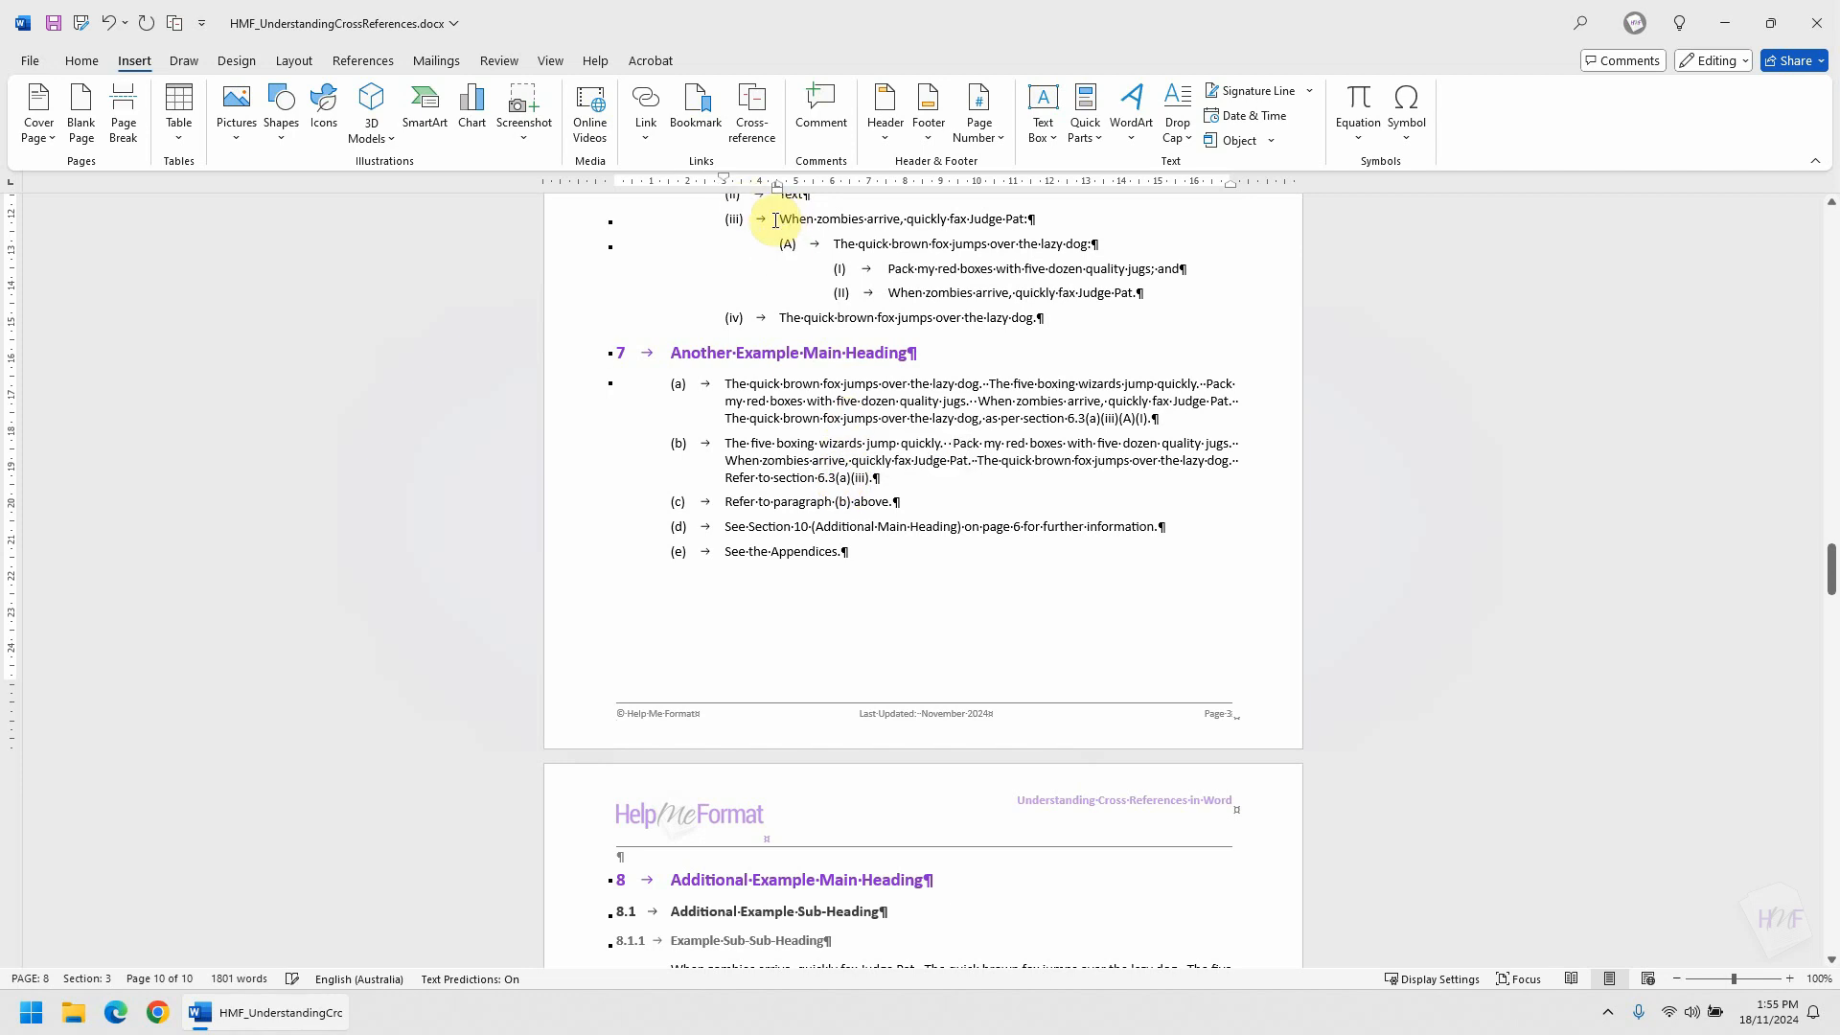
click(799, 553)
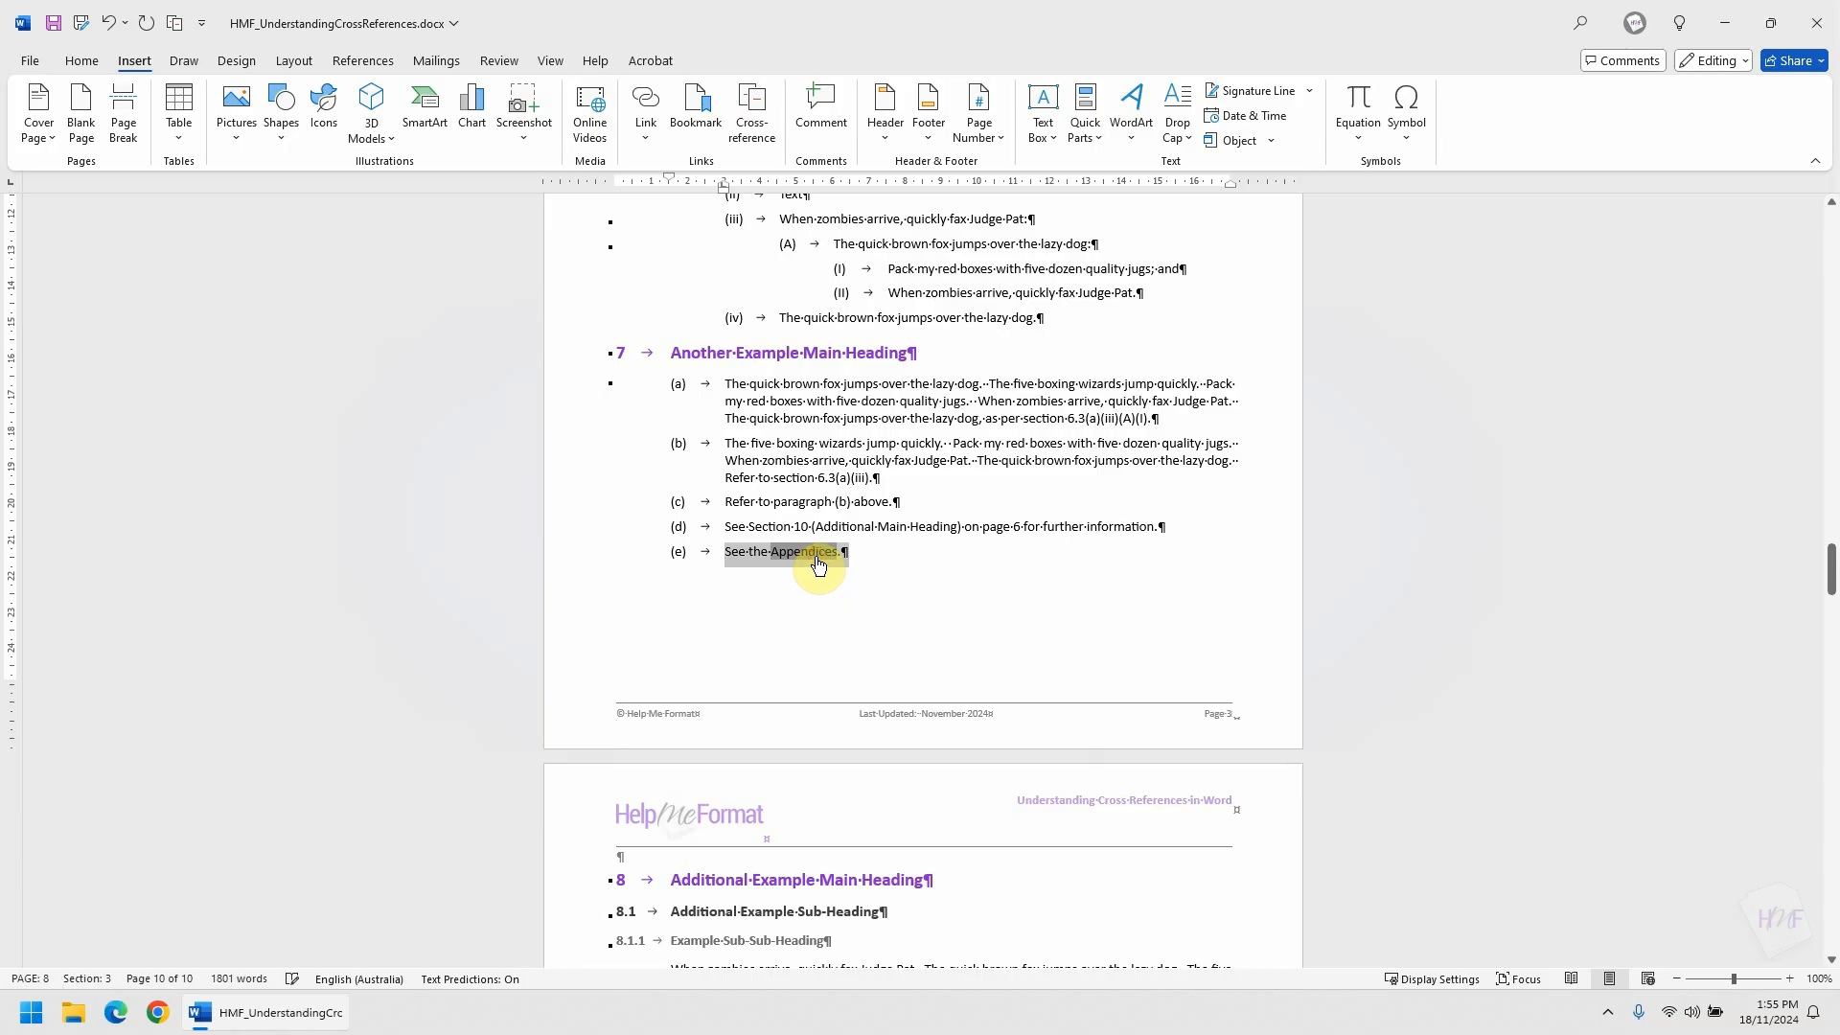
ctrl+click(818, 564)
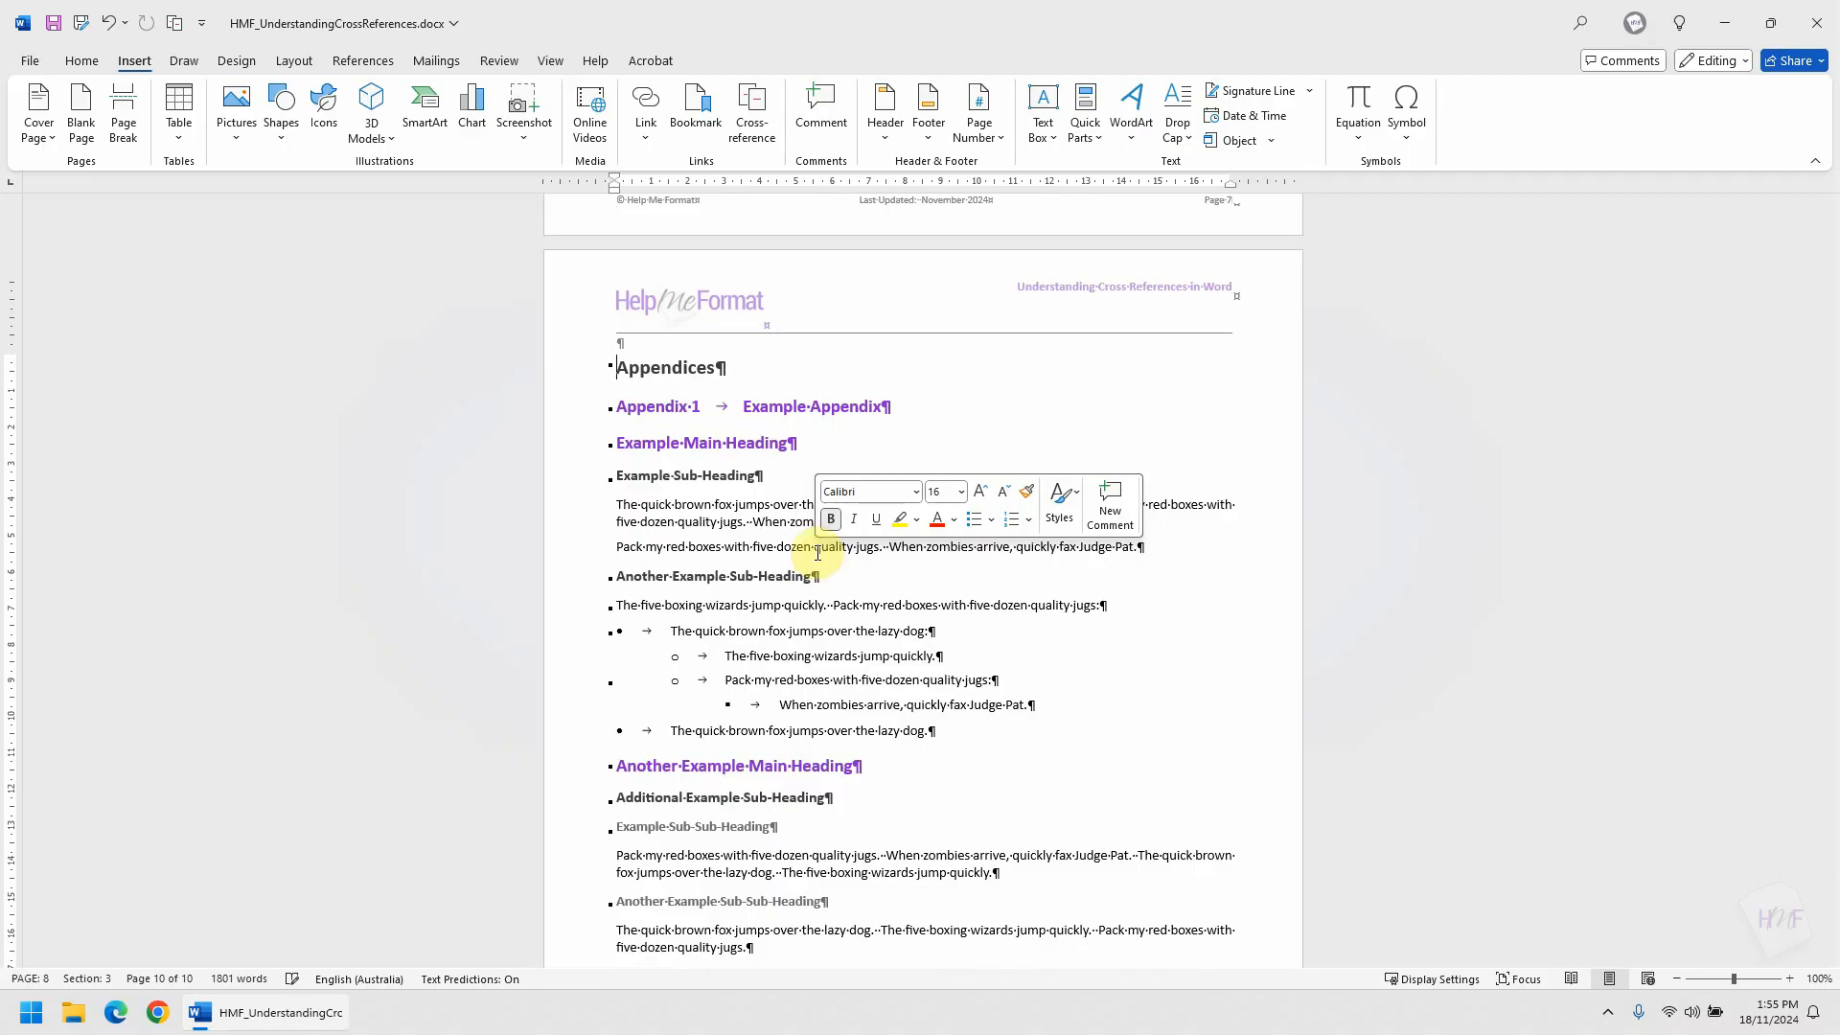
key(alt+Left)
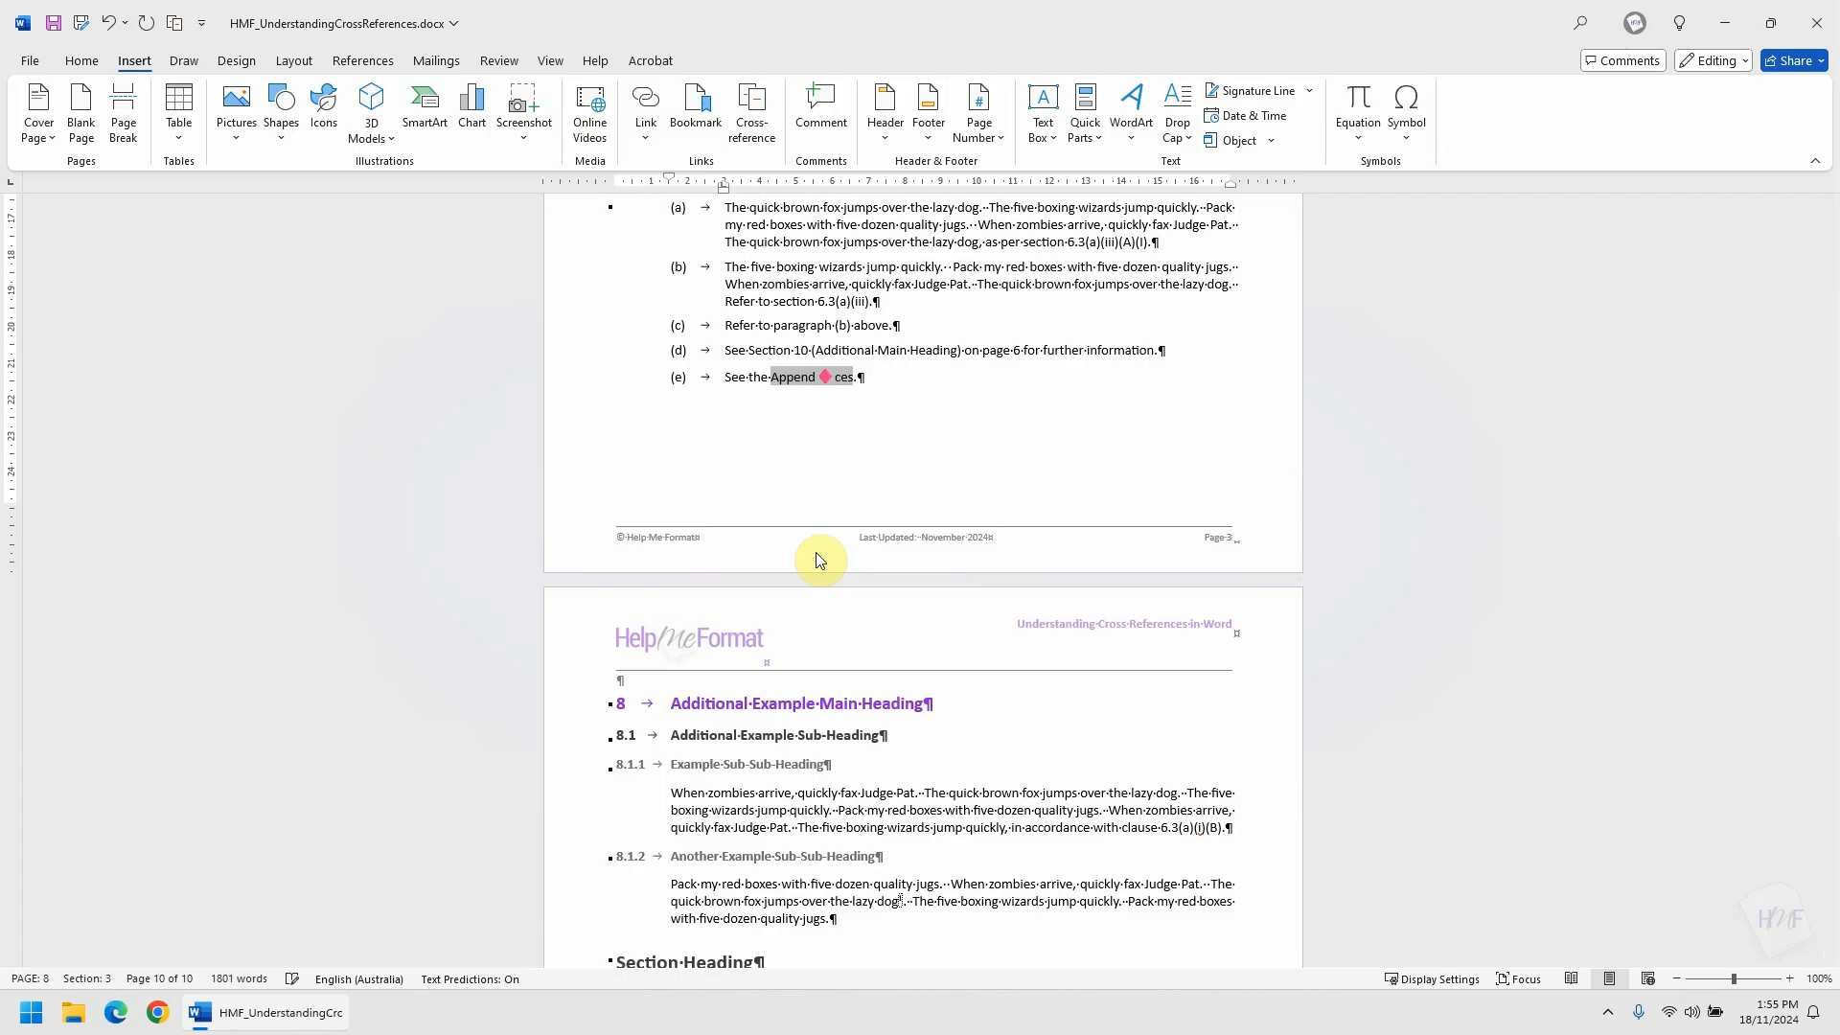
Undo the stray symbol inserted in the Appendices link, then follow the Additional Main Heading link in paragraph (d) and go back to it.
key(ctrl+z)
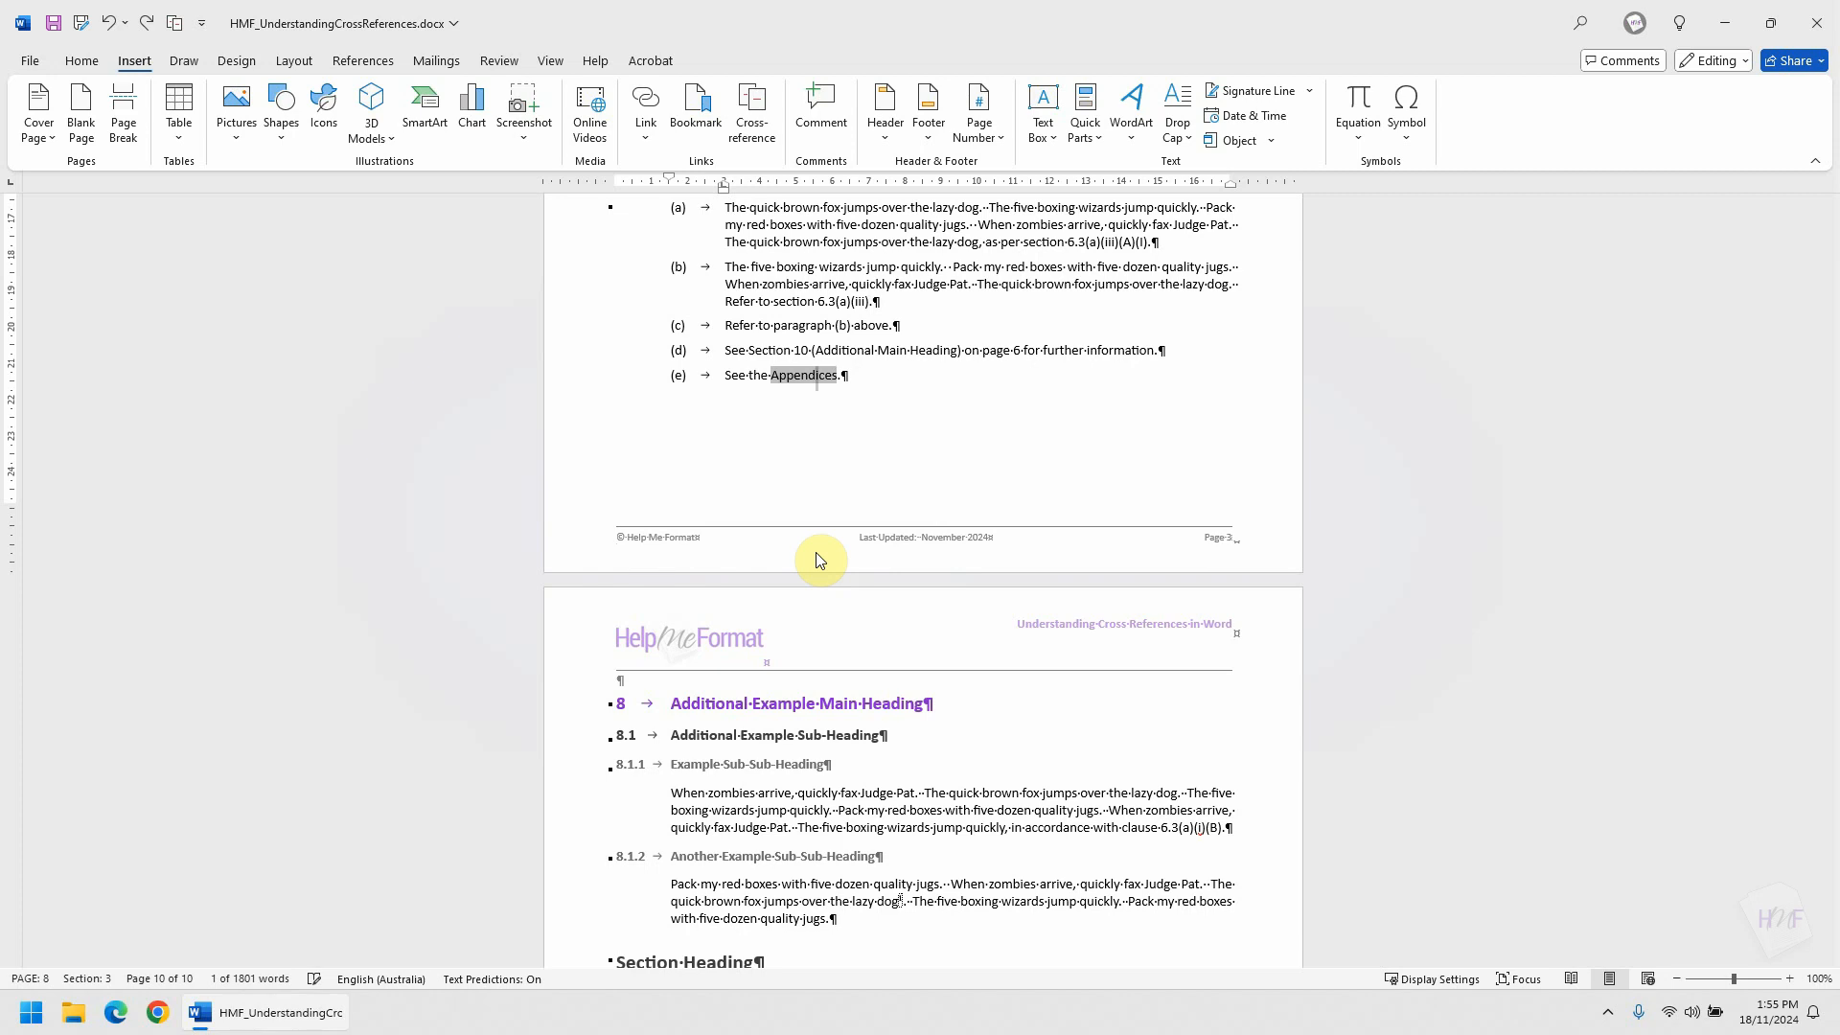
click(833, 350)
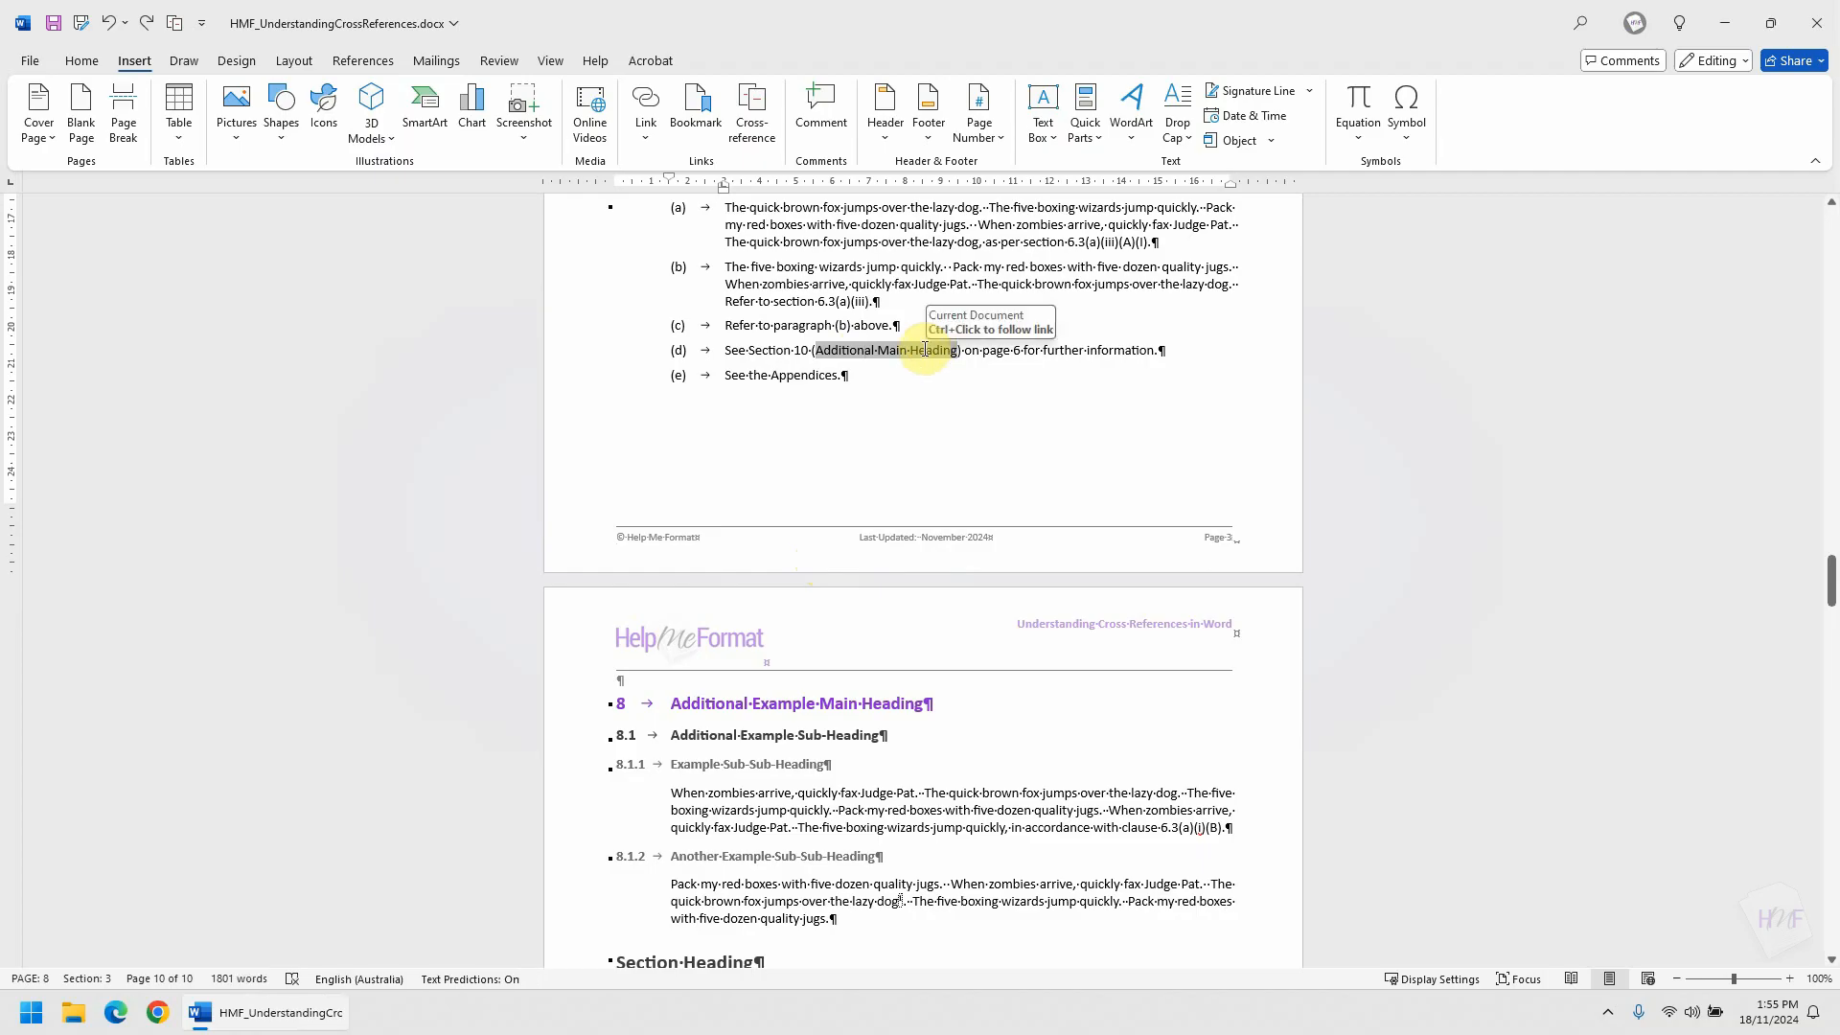
ctrl+click(924, 354)
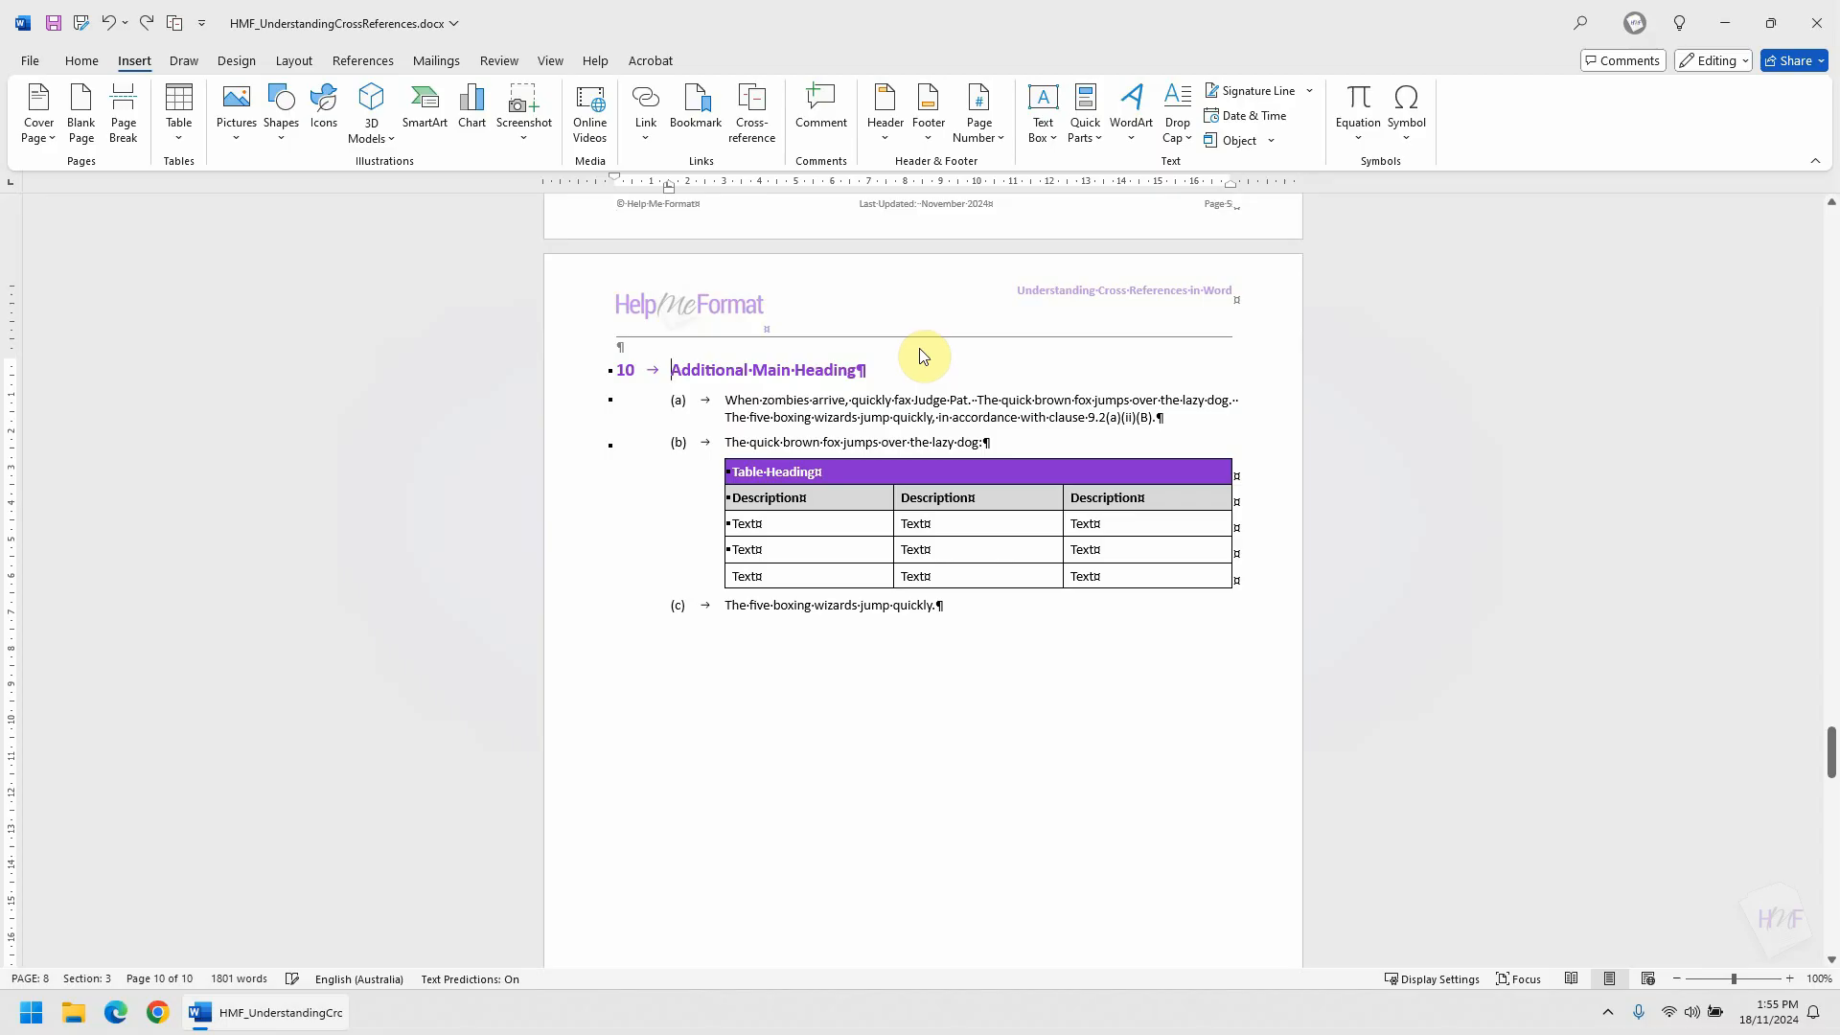
key(alt+Left)
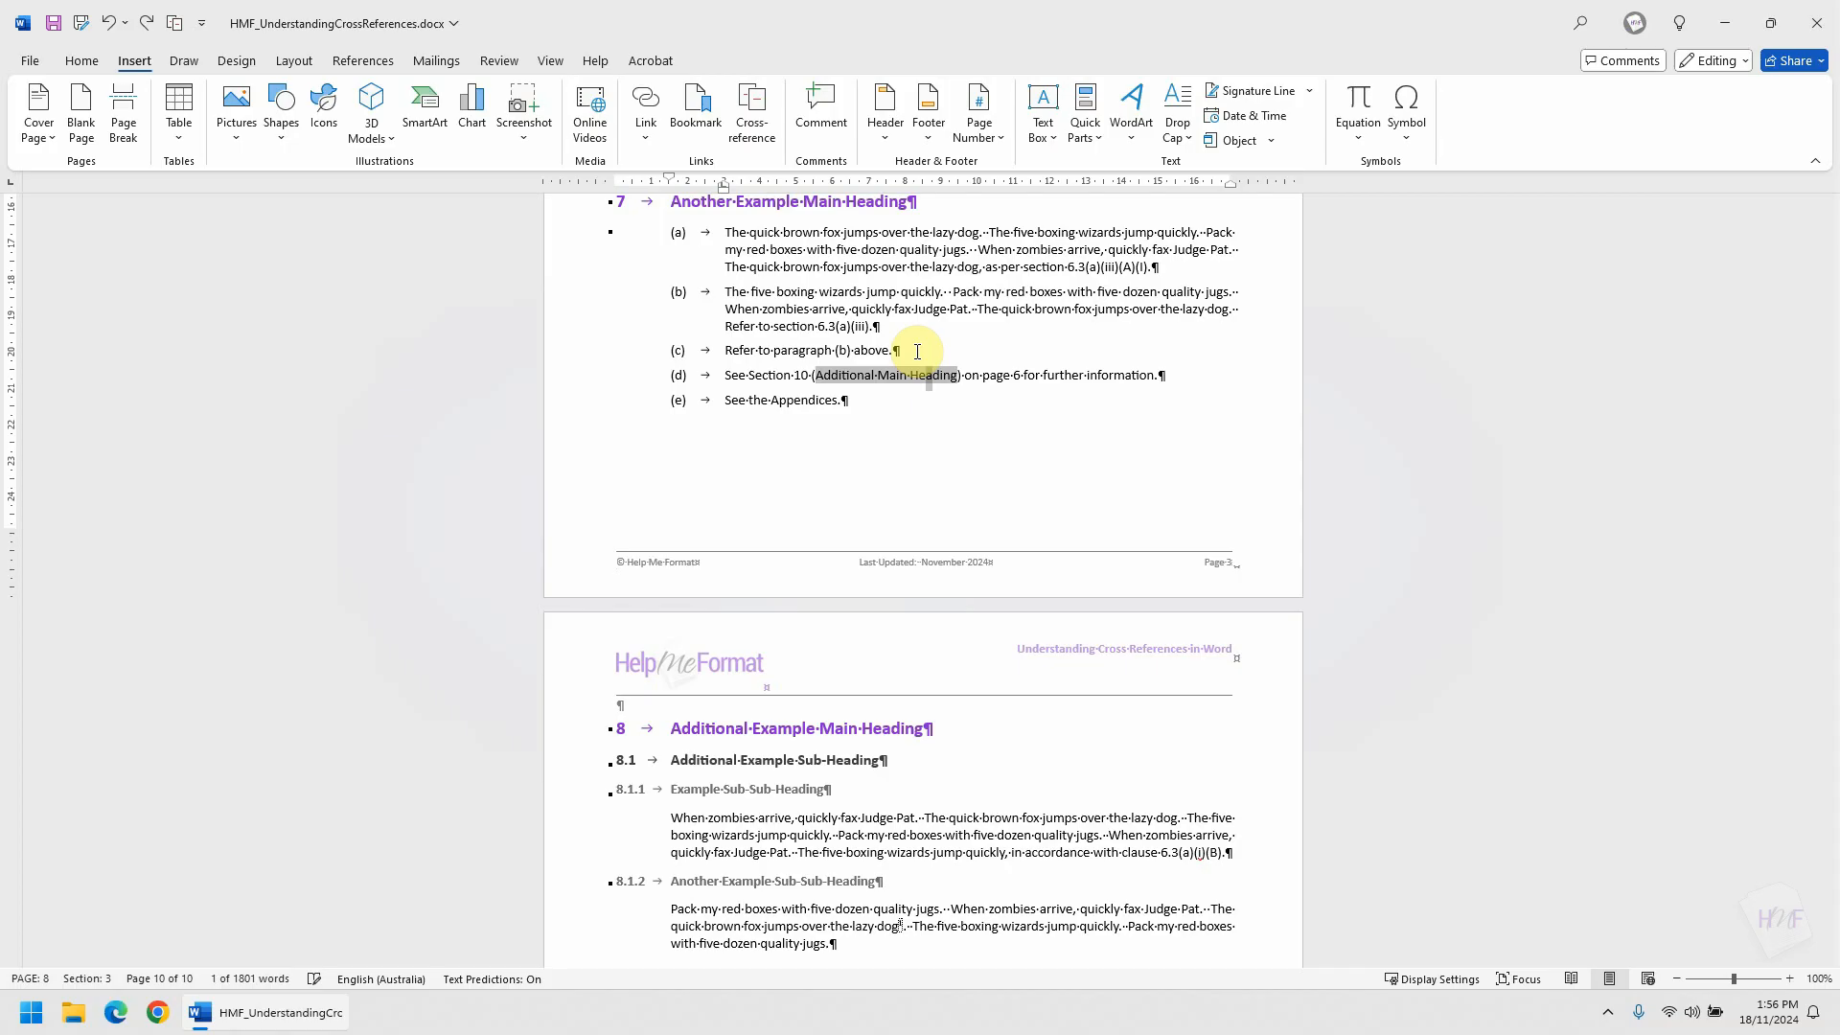
Step through the cross-reference fields from the start of paragraph (a) to the section number in paragraph (d), and back to the field in (a).
click(722, 232)
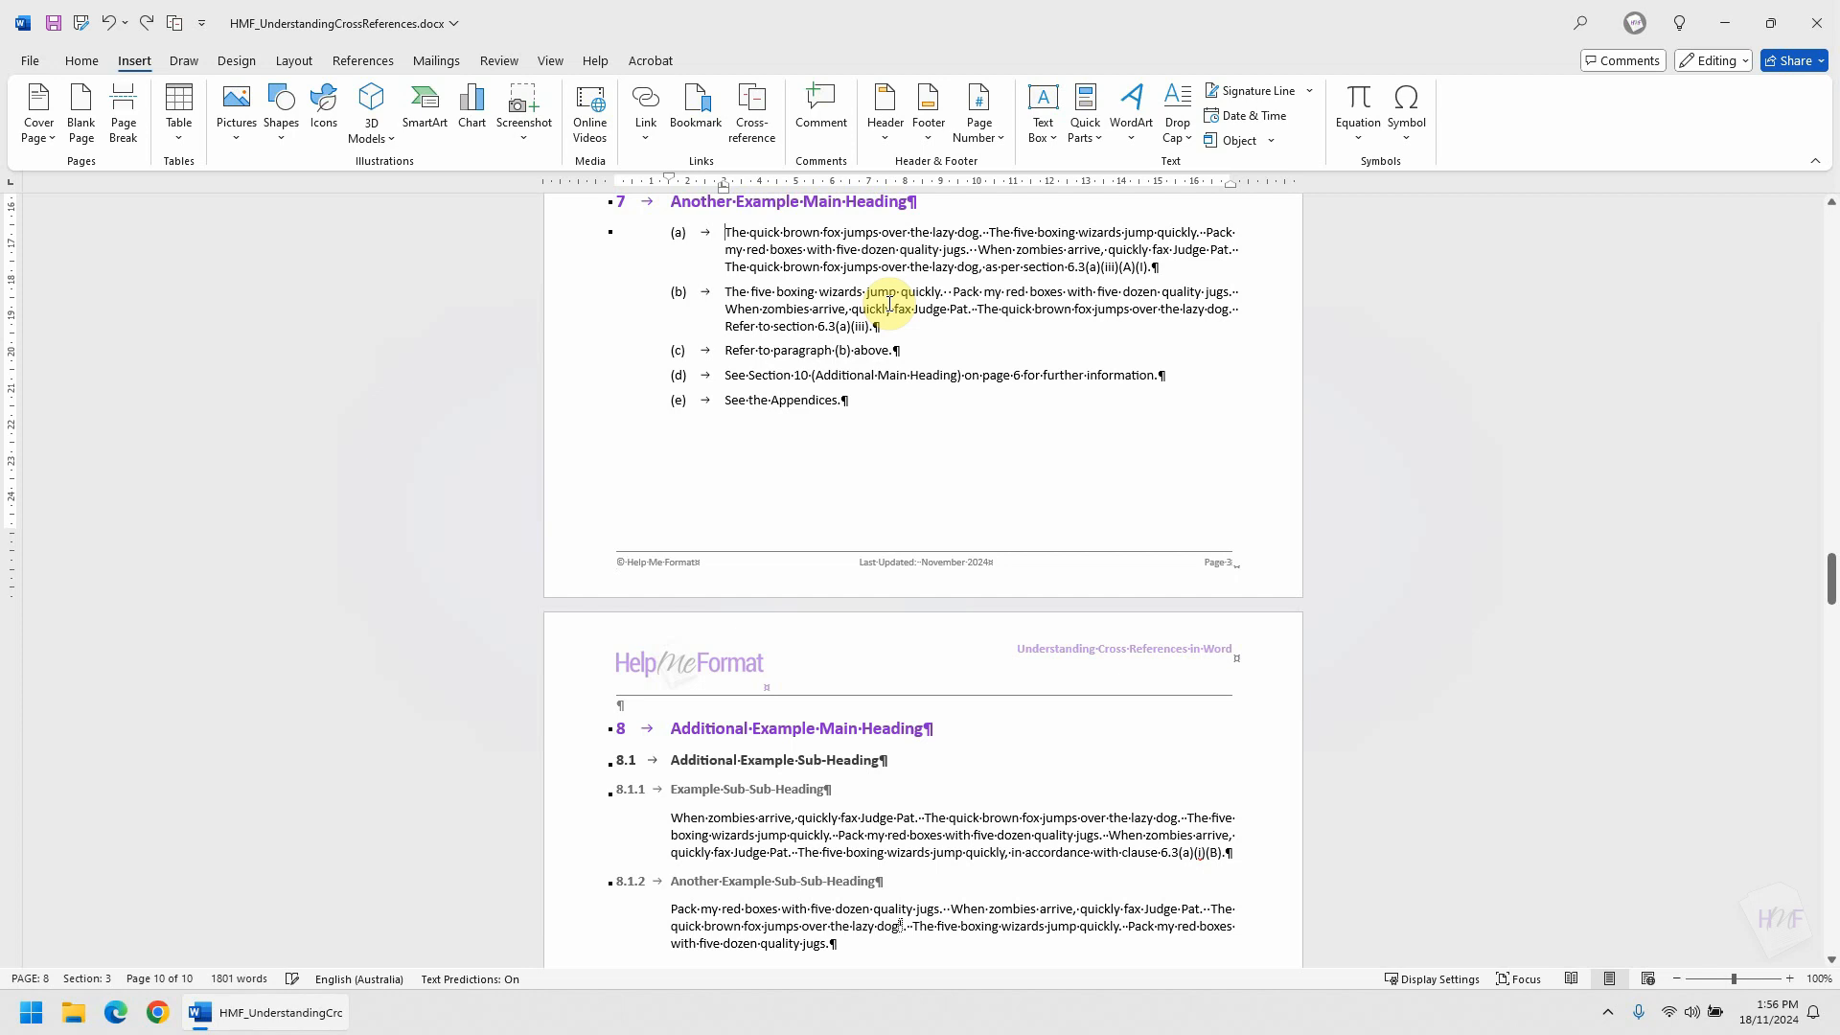
key(F11)
key(F11)
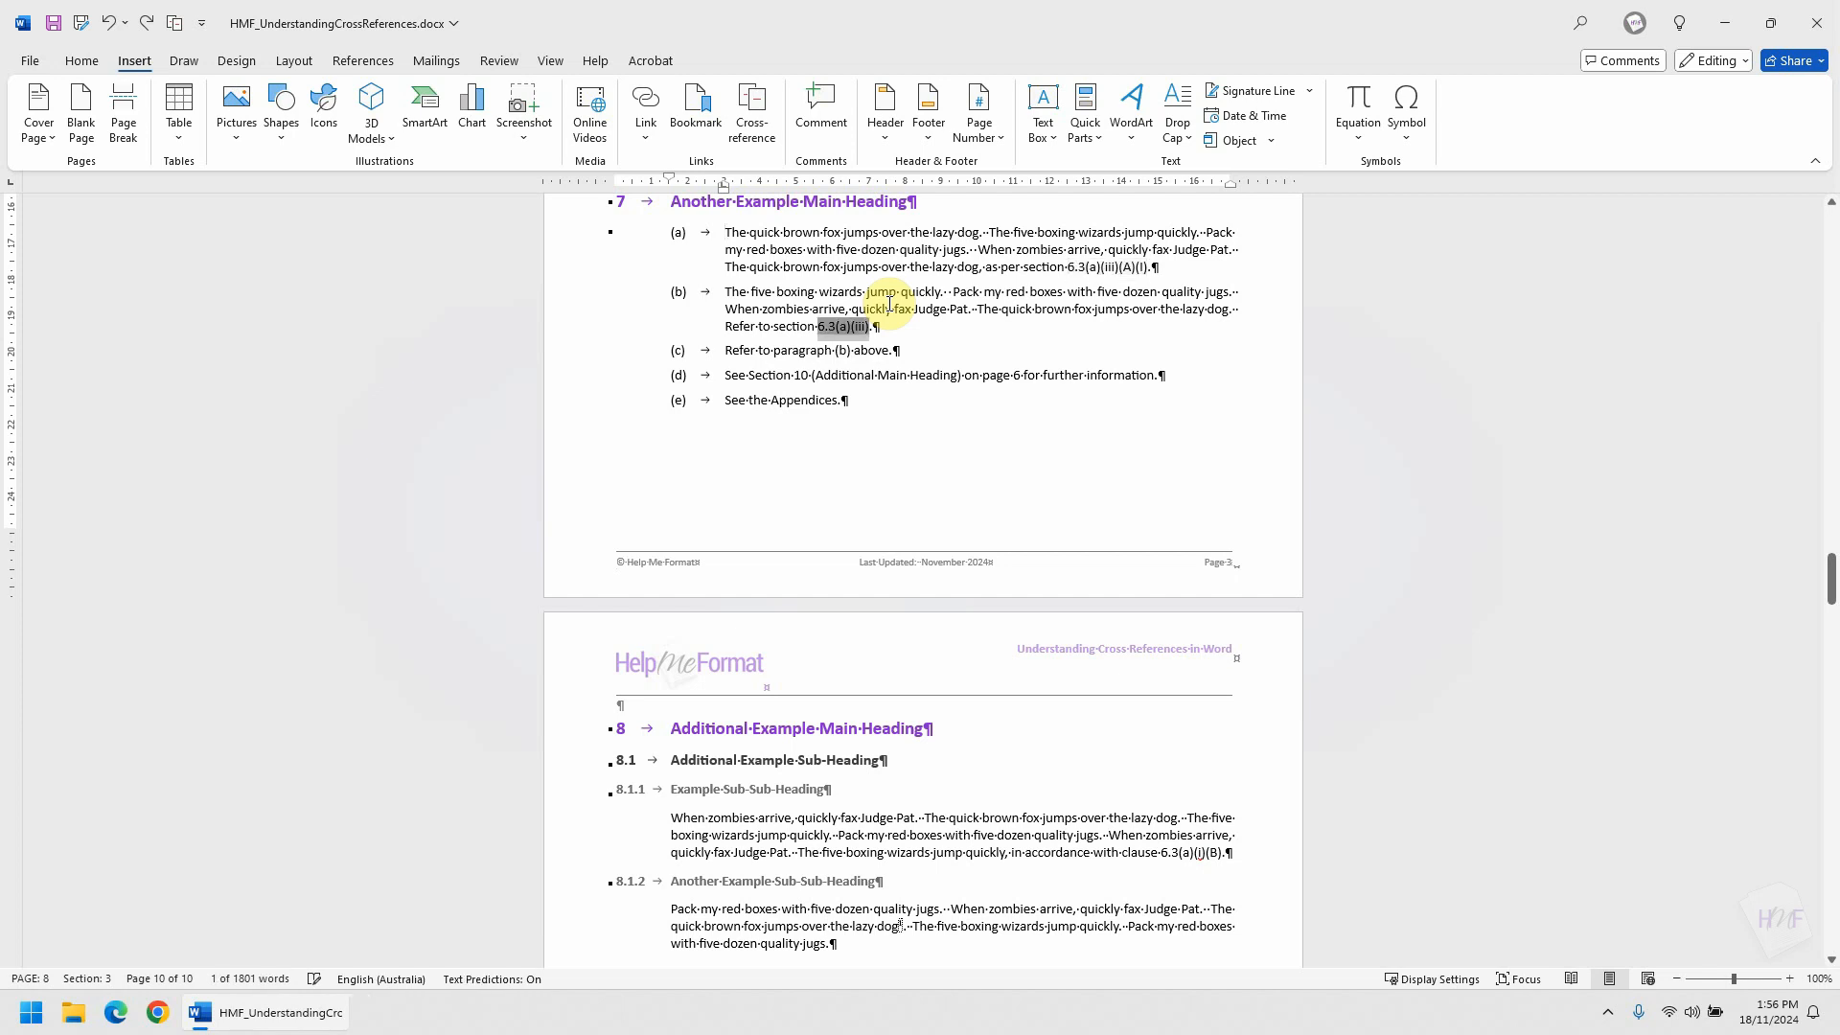
key(F11)
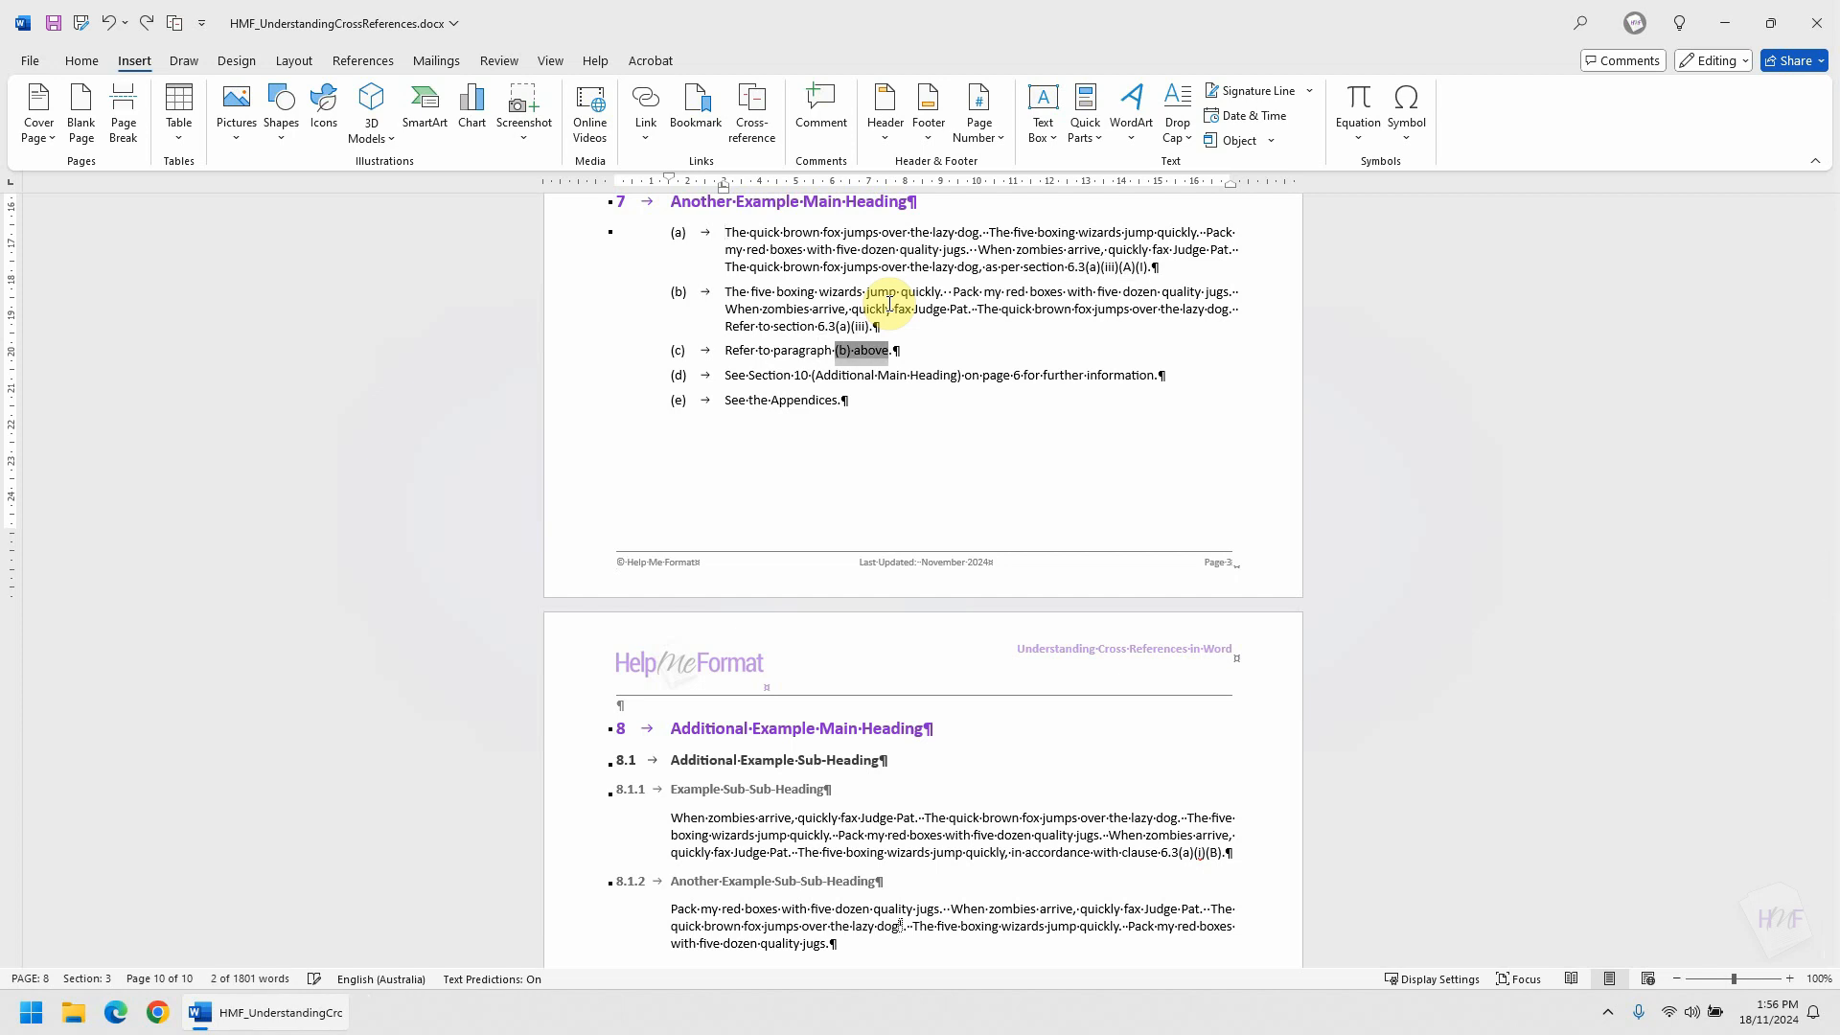
key(F11)
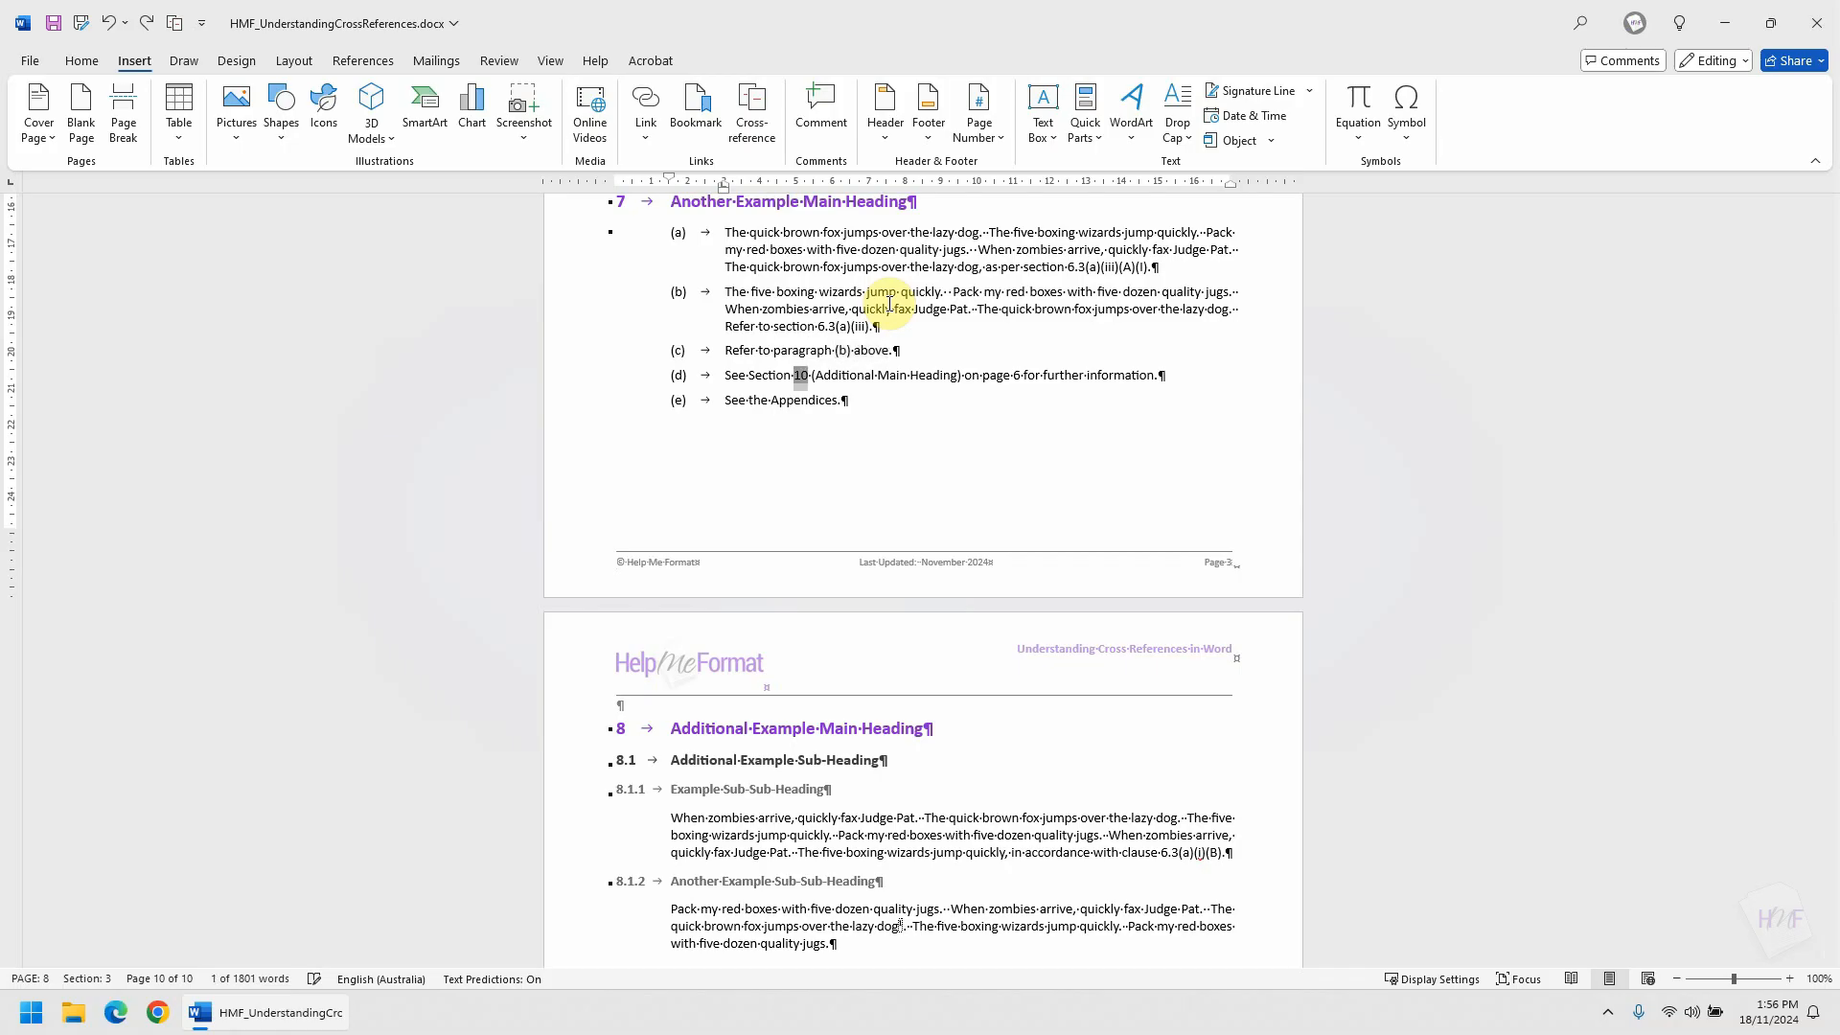
key(shift+F11)
key(shift+F11)
key(shift+F11)
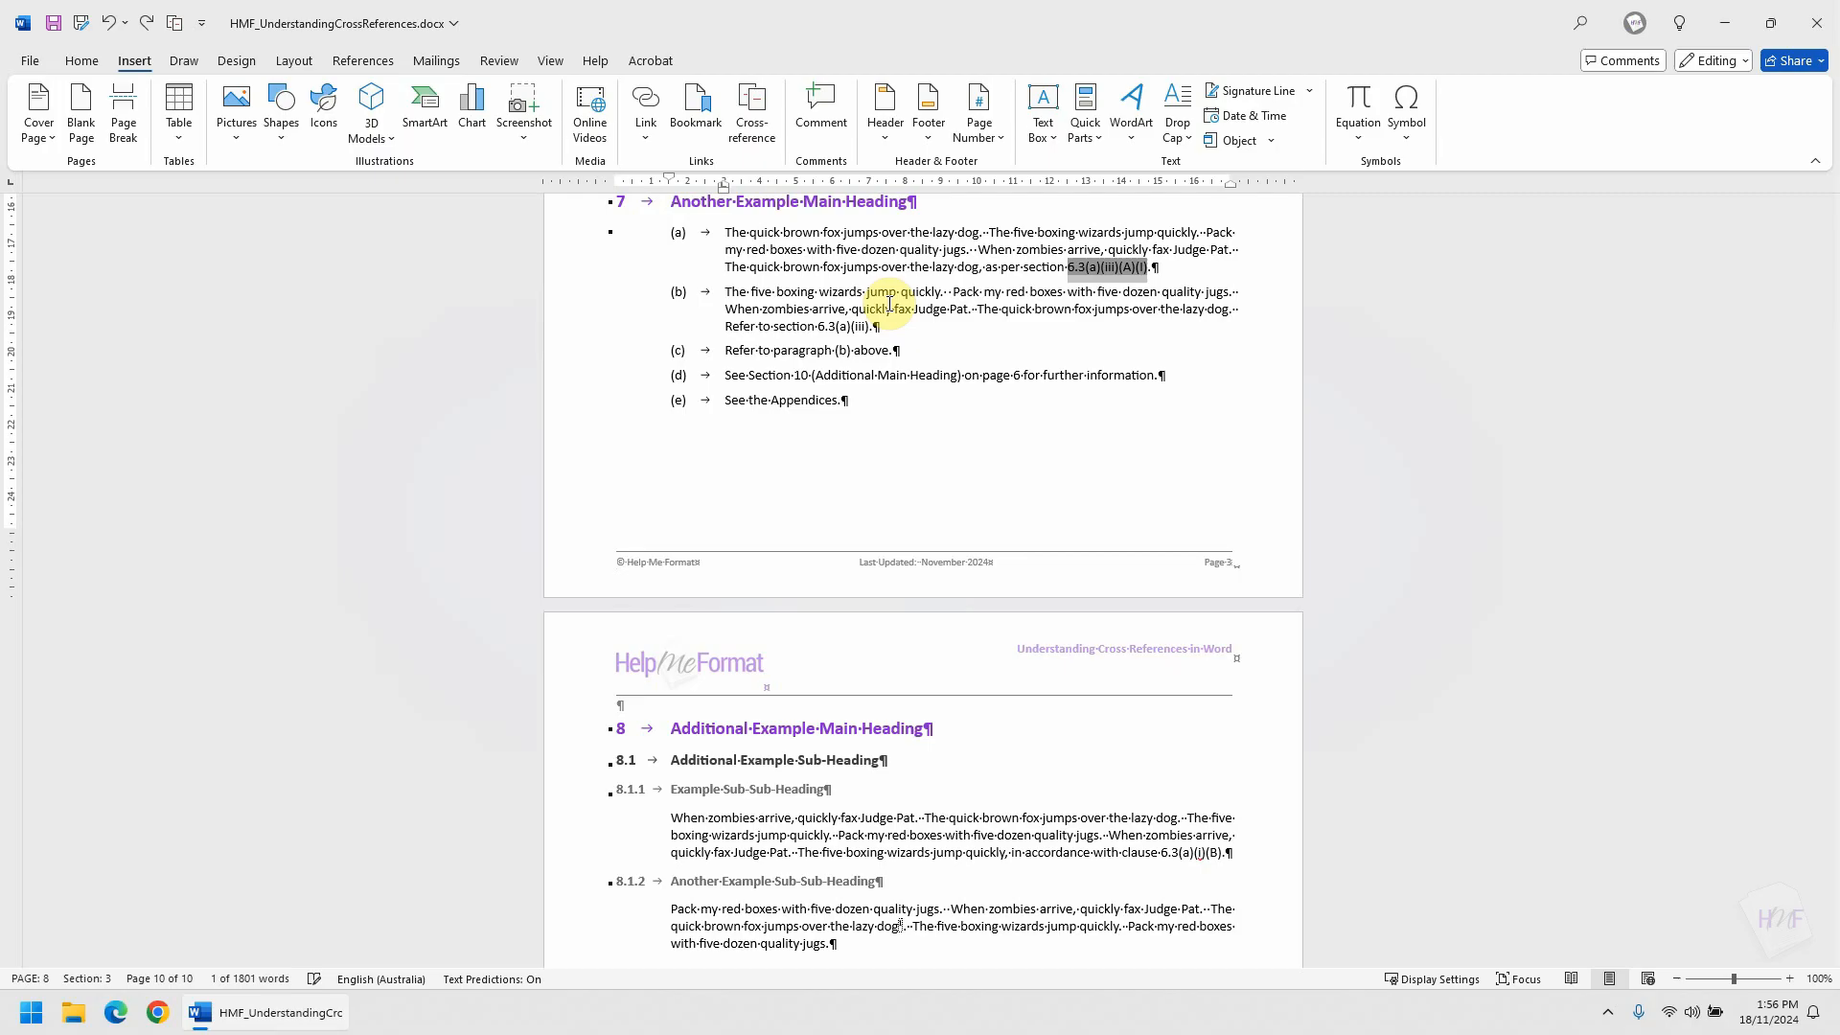
Select the whole document to check its field shading, and check the heading-text field in paragraph (d) and the section number field in (b) individually.
key(ctrl+a)
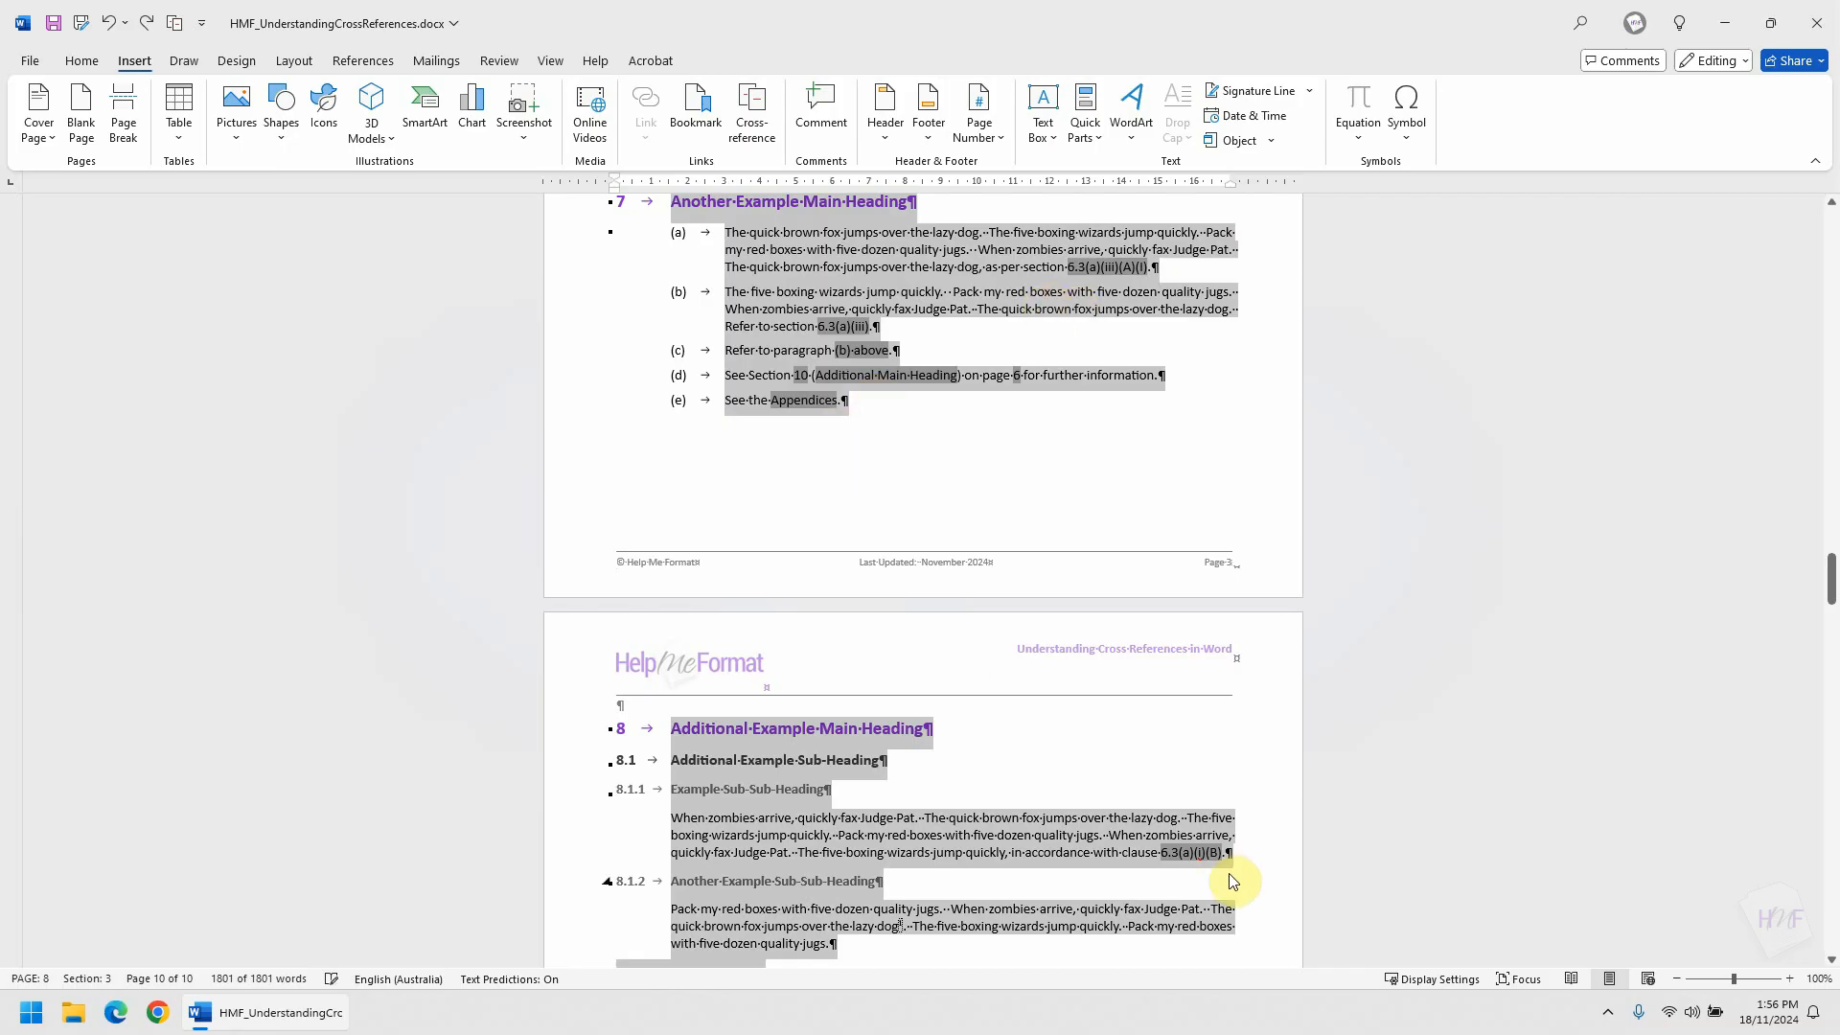
click(1023, 448)
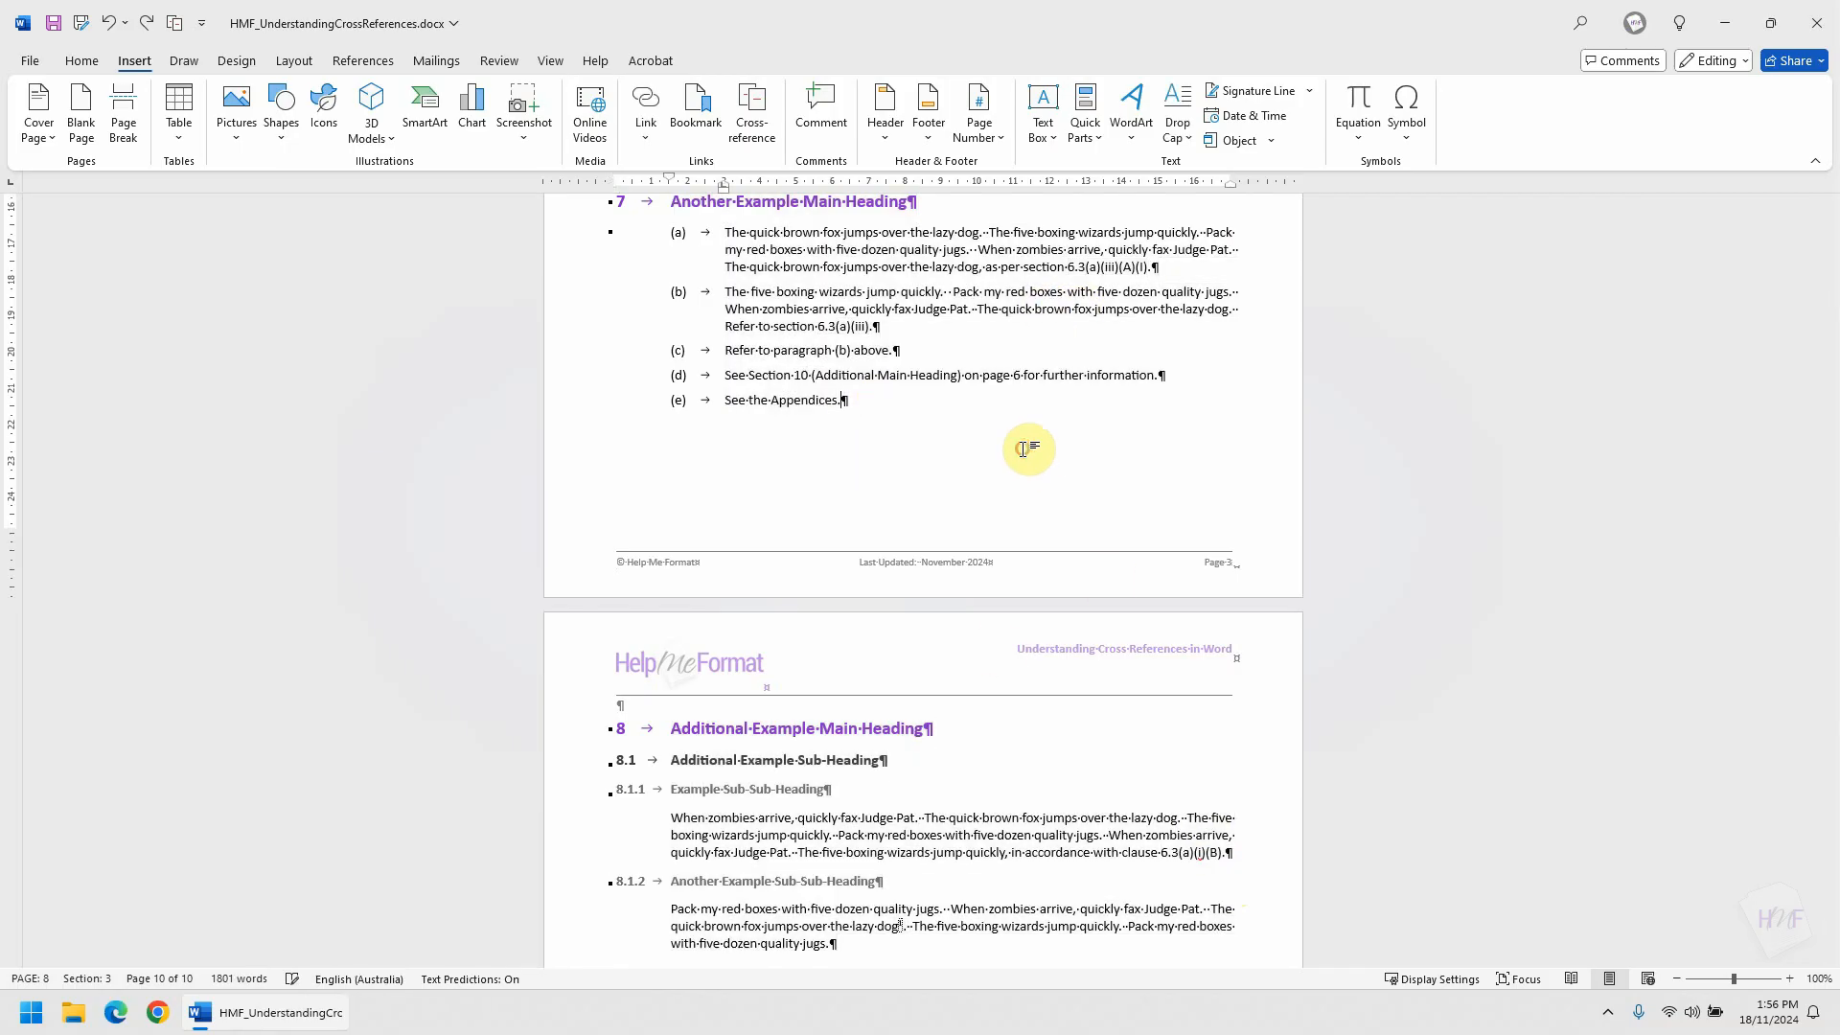
click(881, 378)
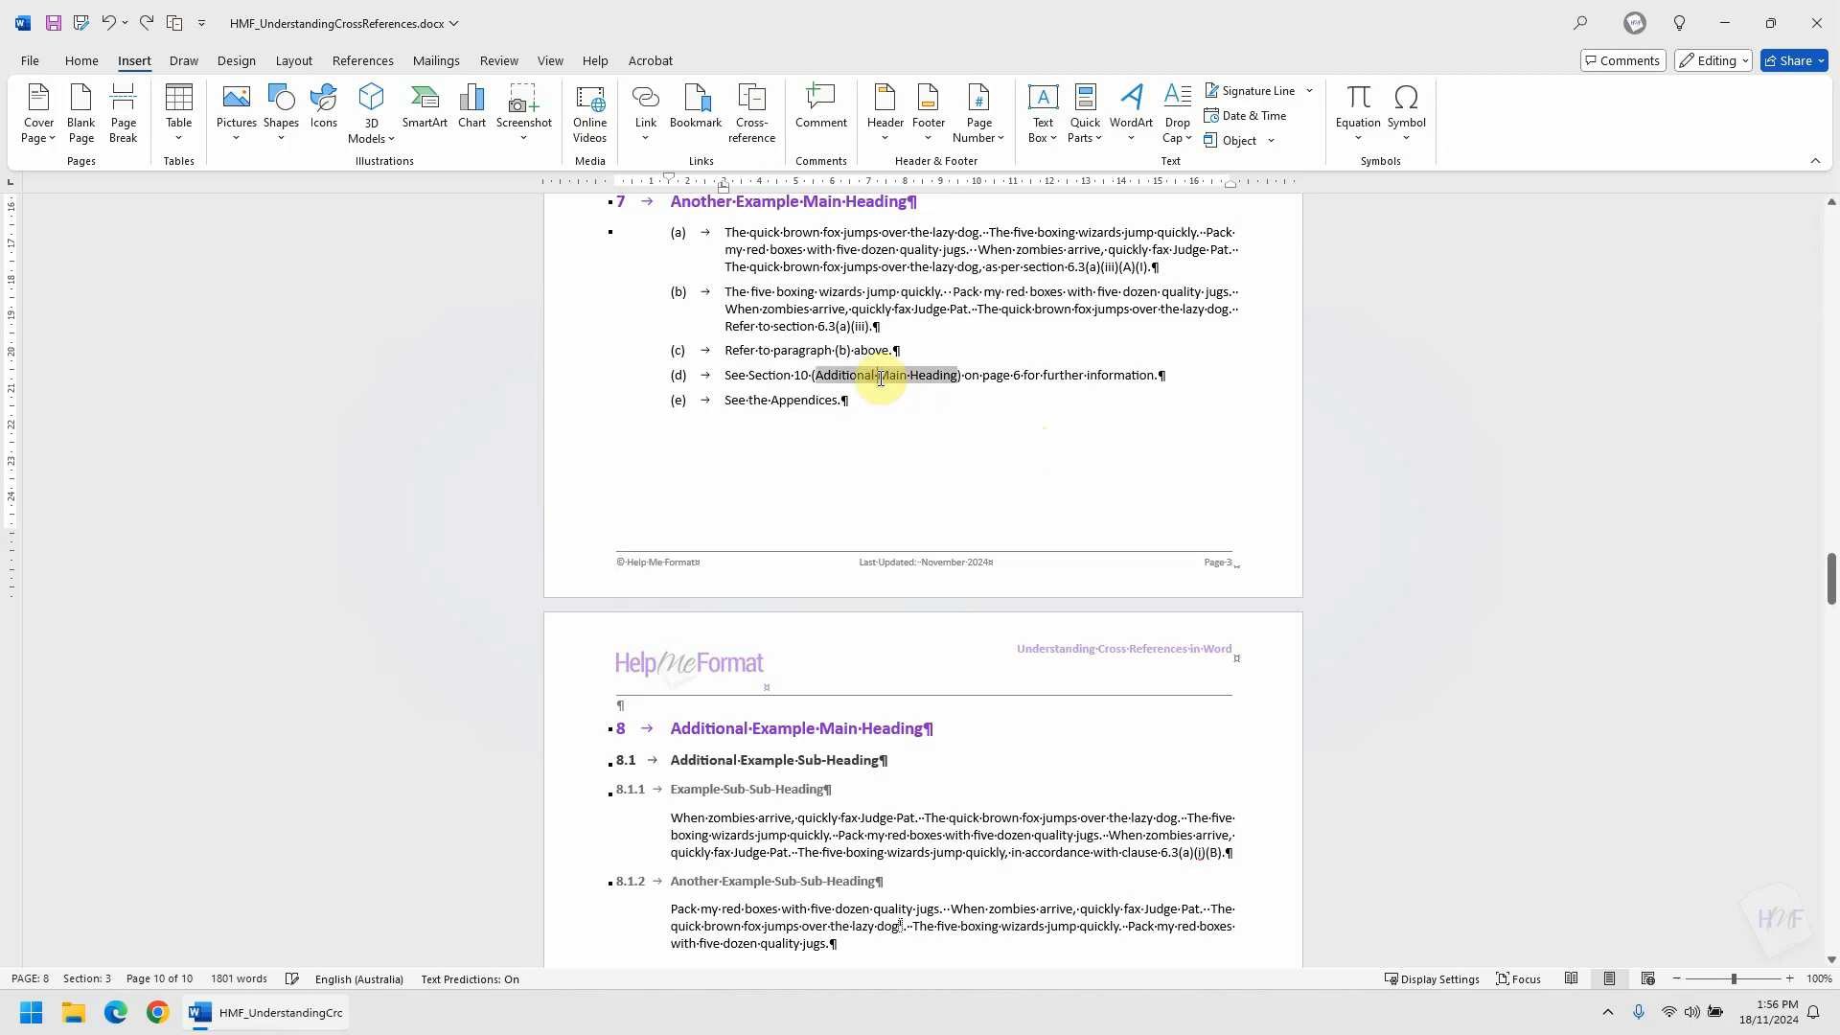
click(847, 326)
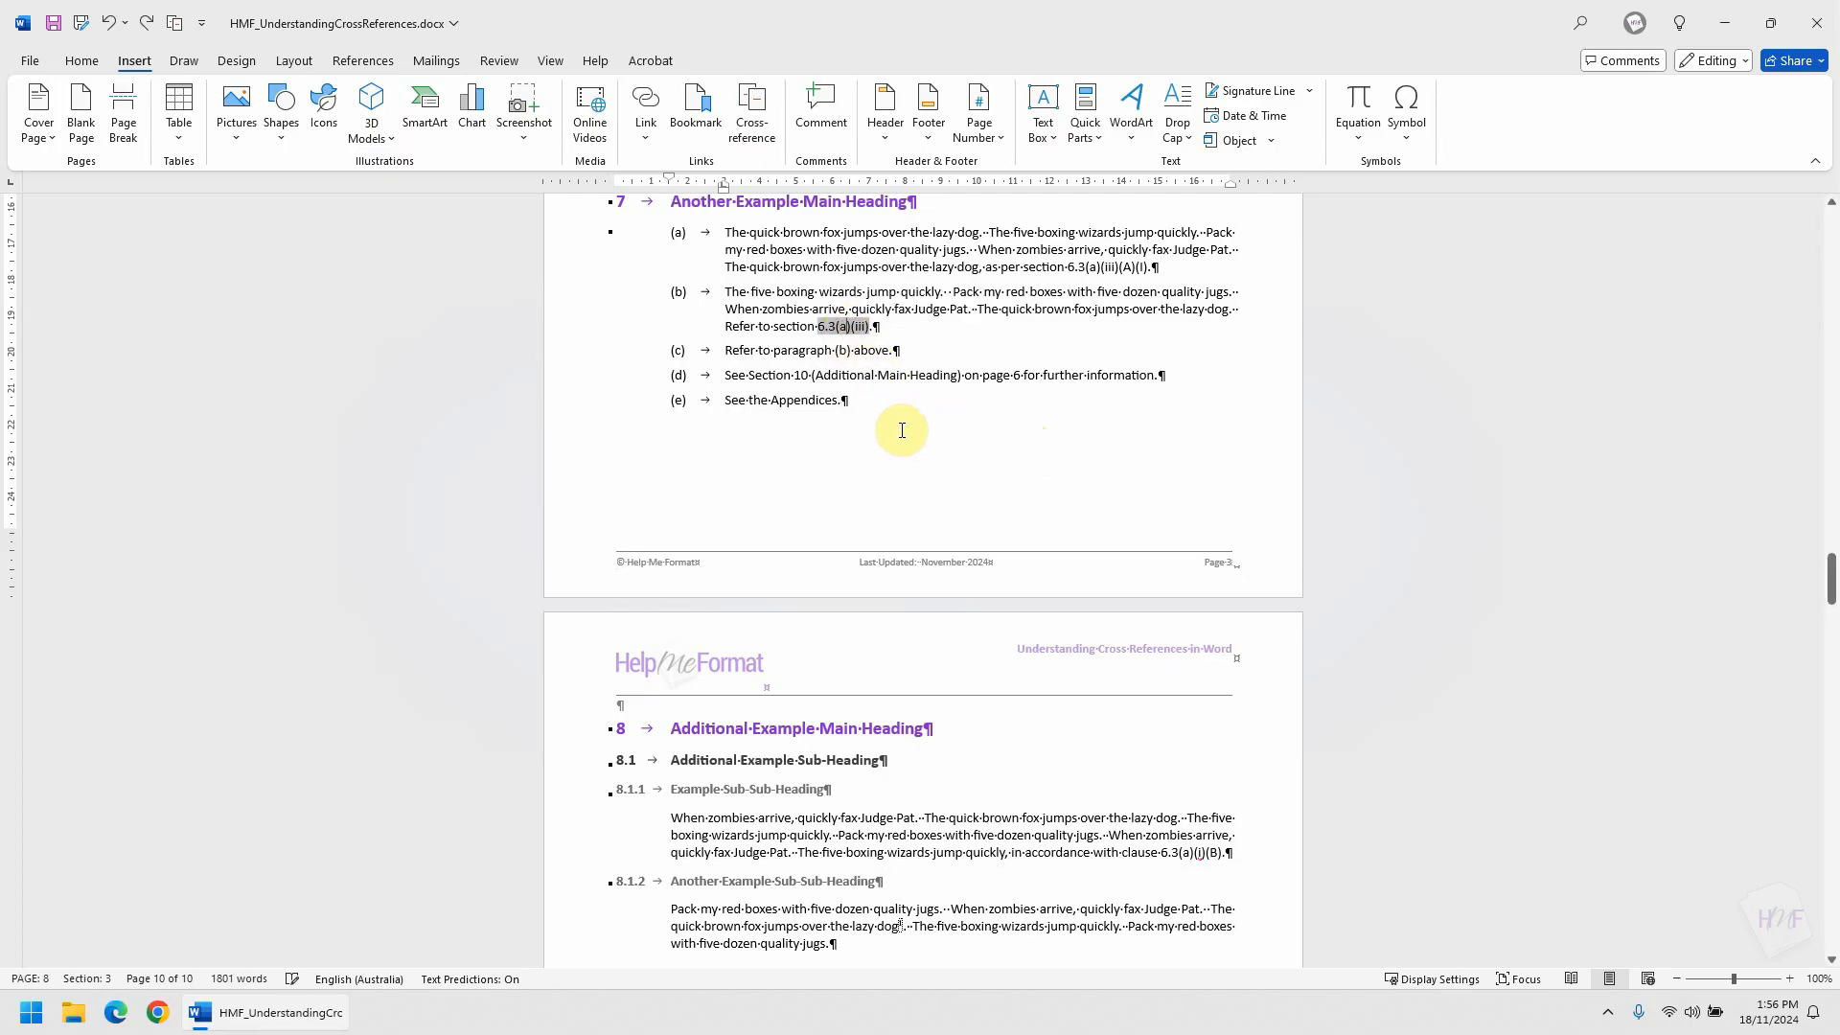